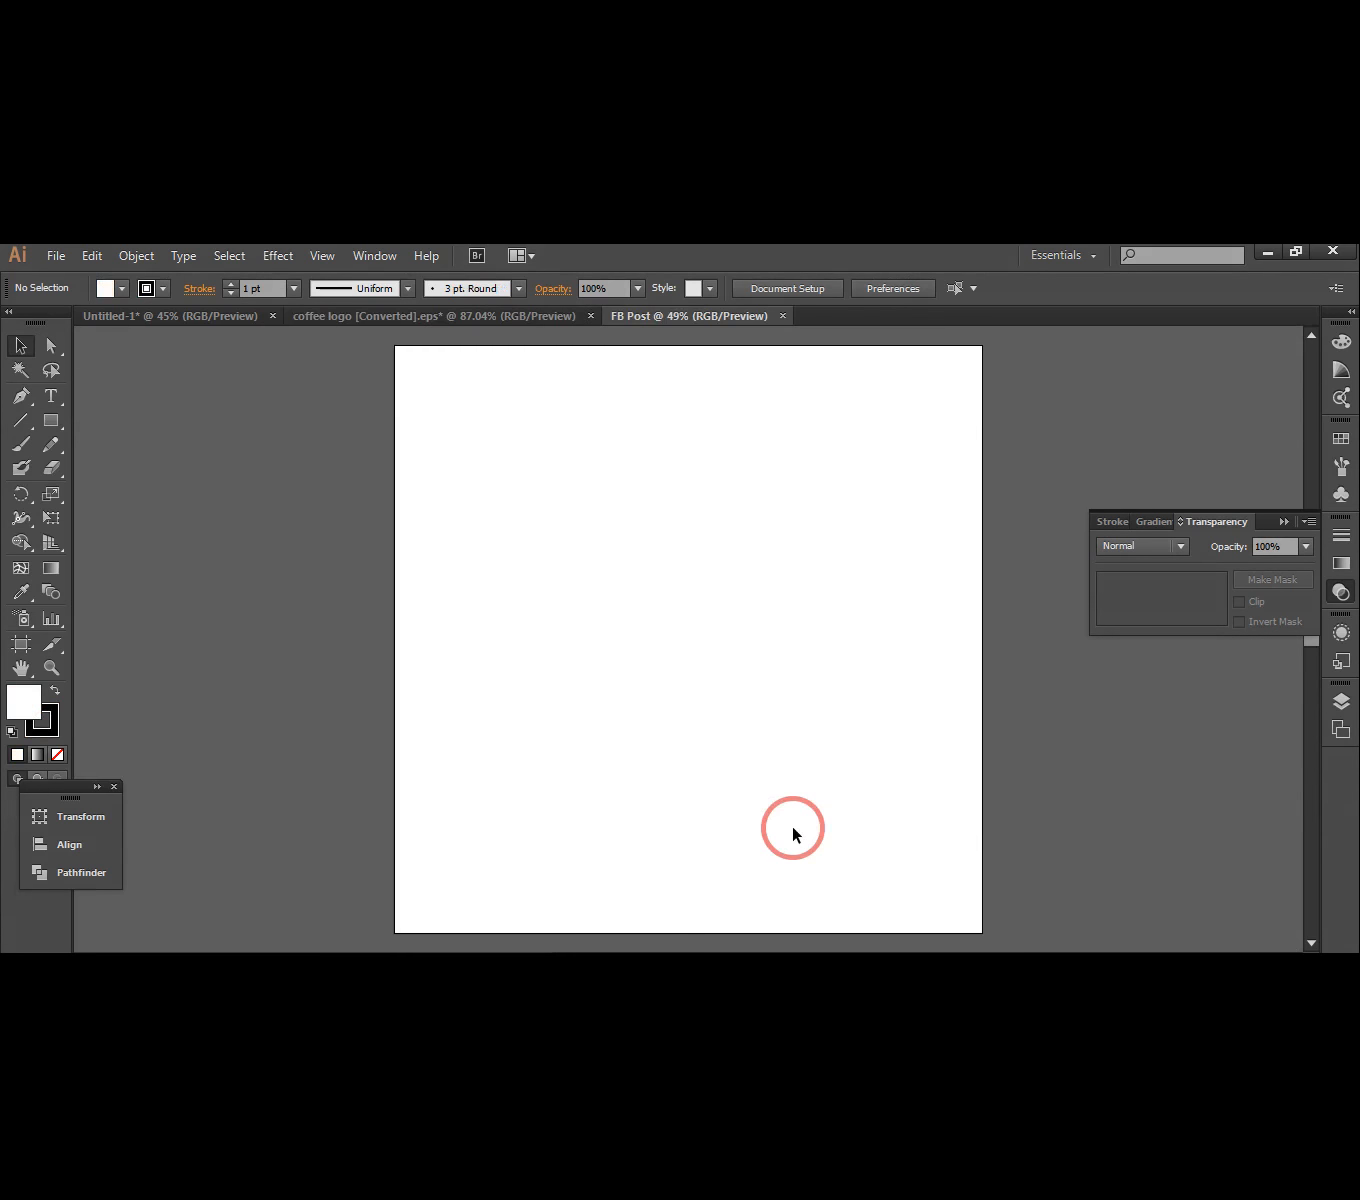
- Place the image pexels-gagan-kaur-1170659 from the fb post New folder, overlapping the blank artboard's left edge
left_click(231, 368)
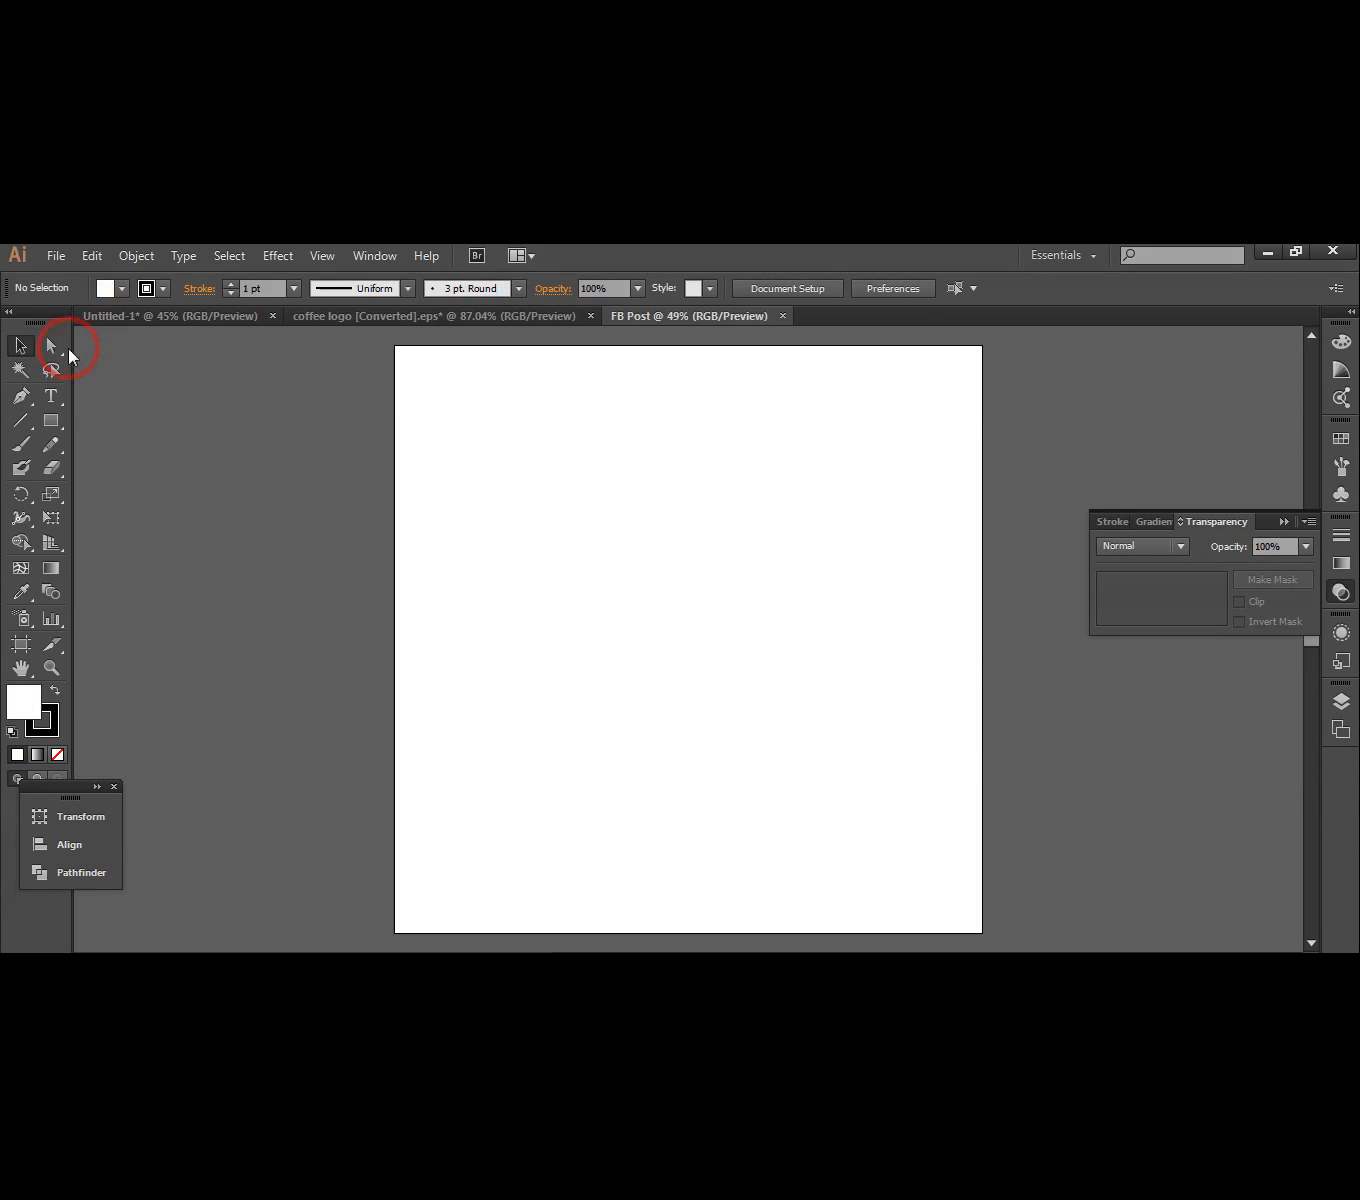
left_click(55, 258)
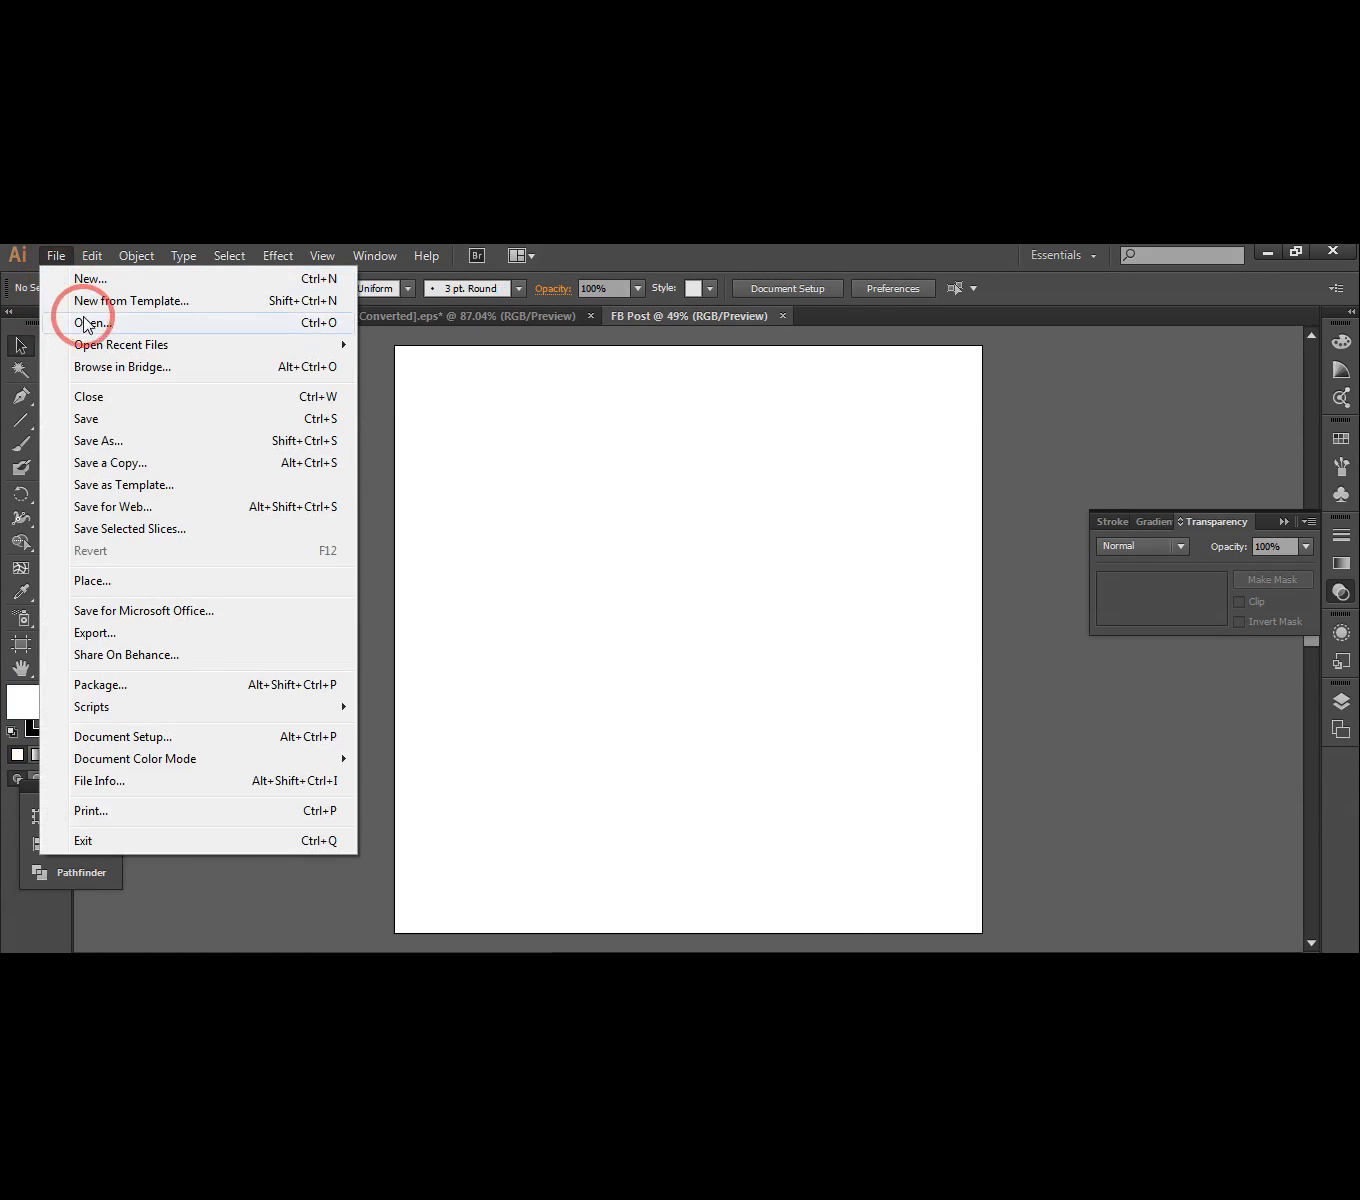
left_click(112, 585)
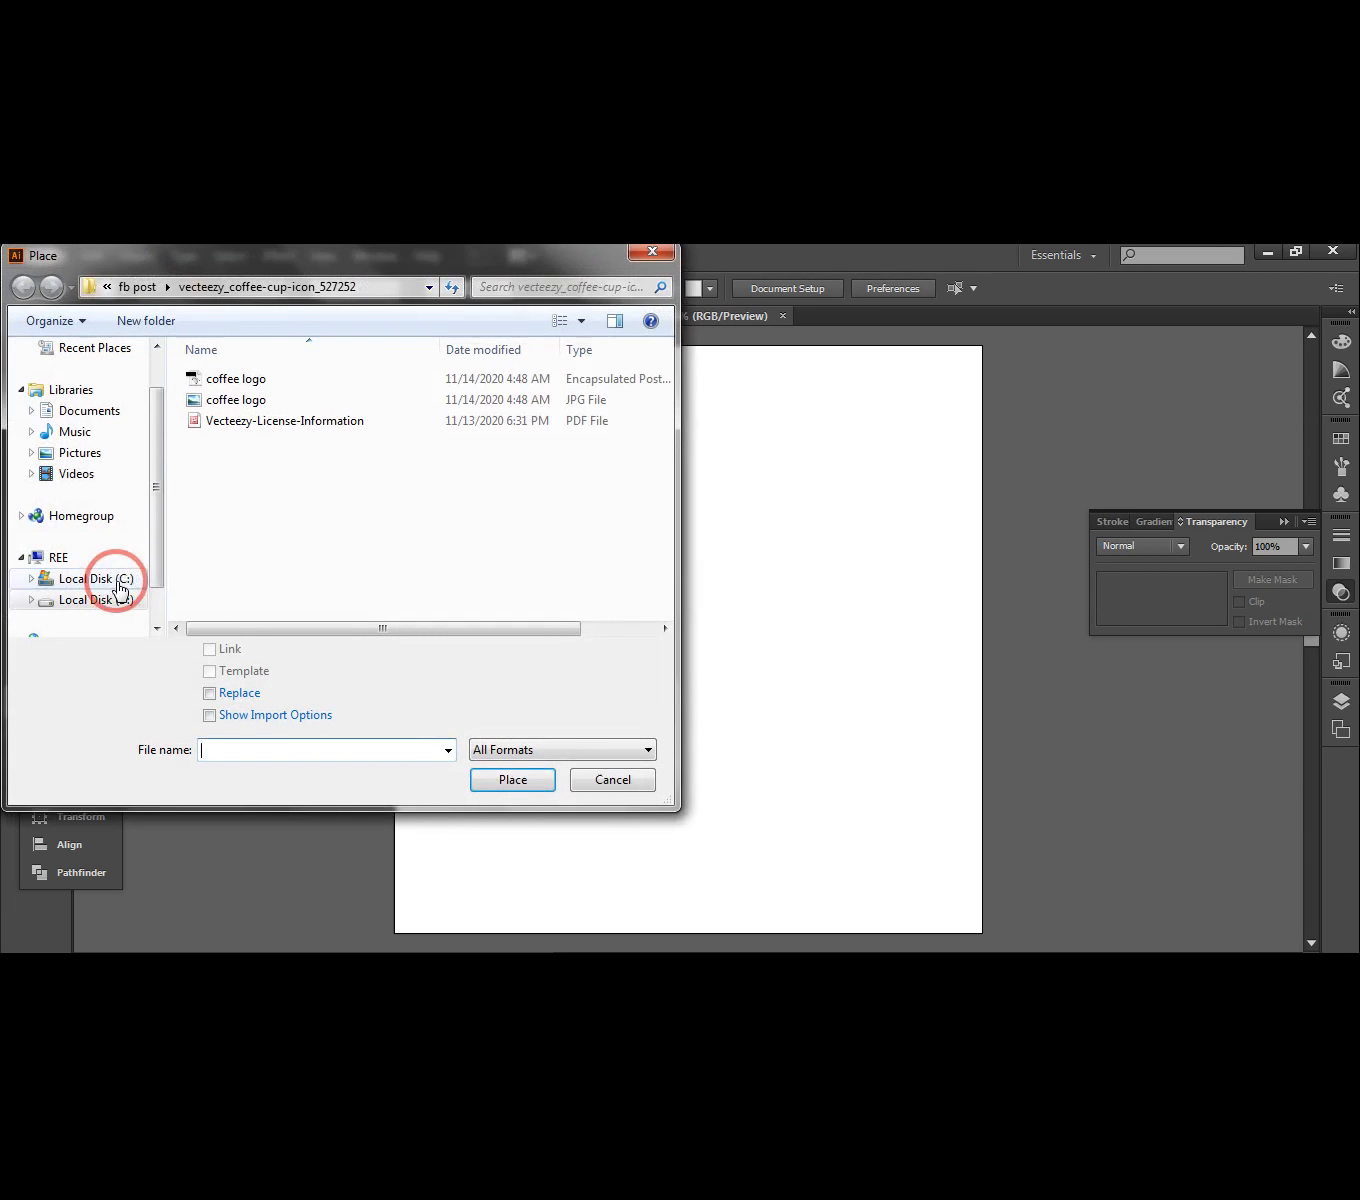
left_click(137, 287)
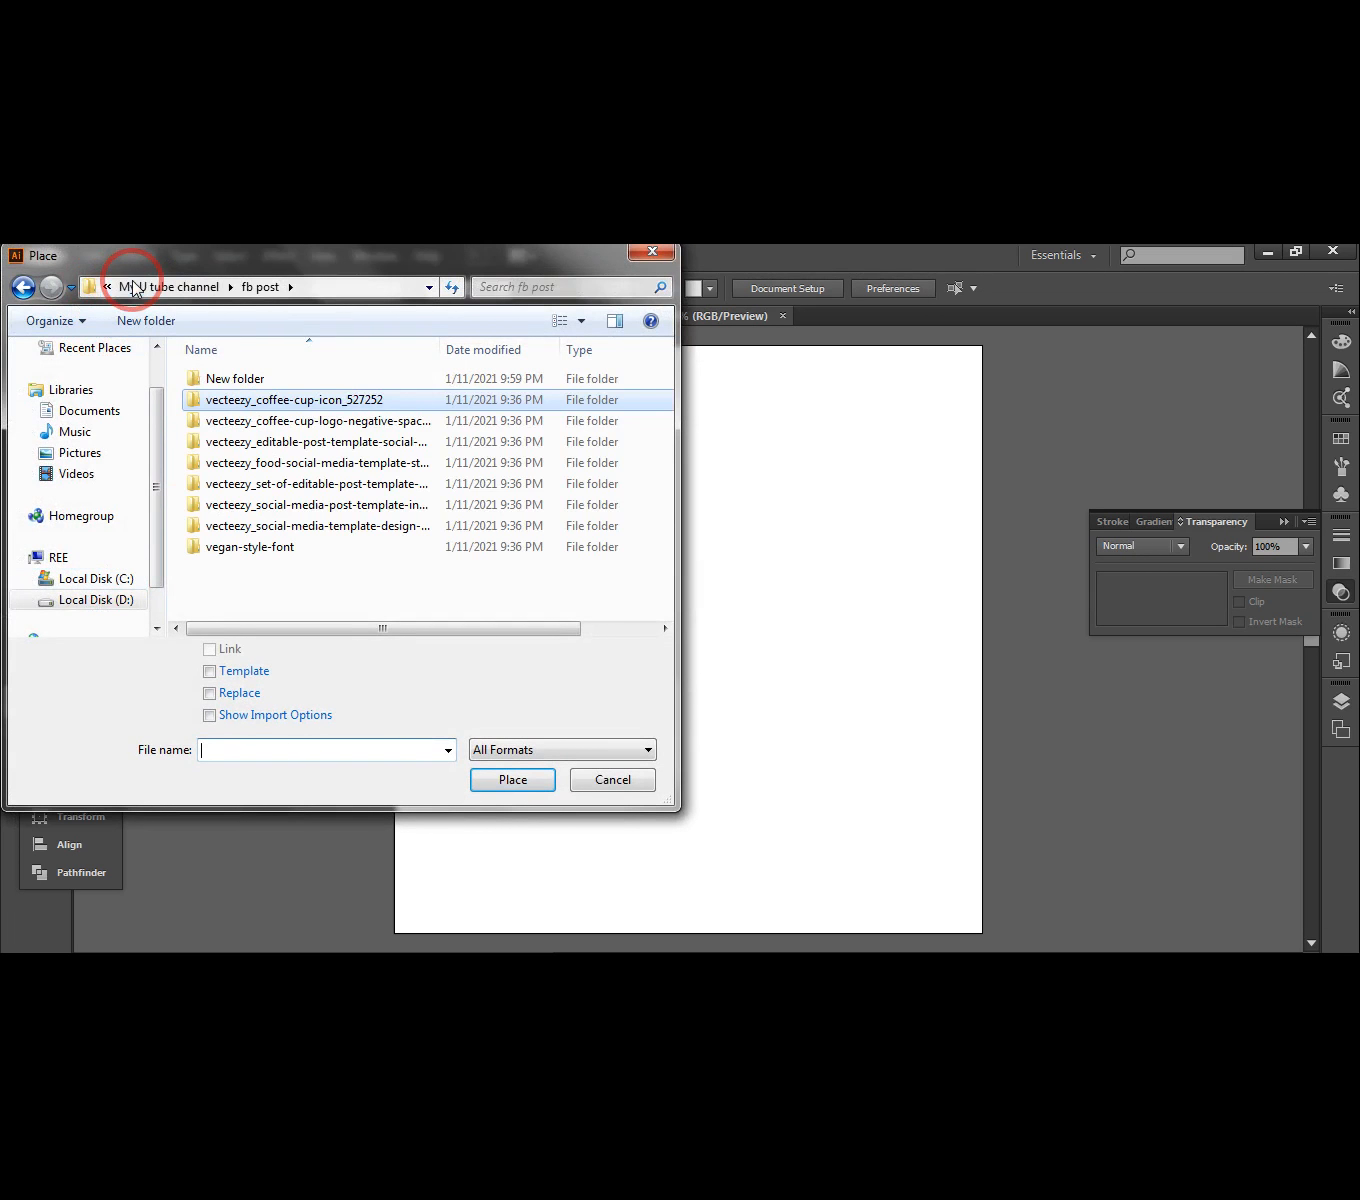
double_click(224, 379)
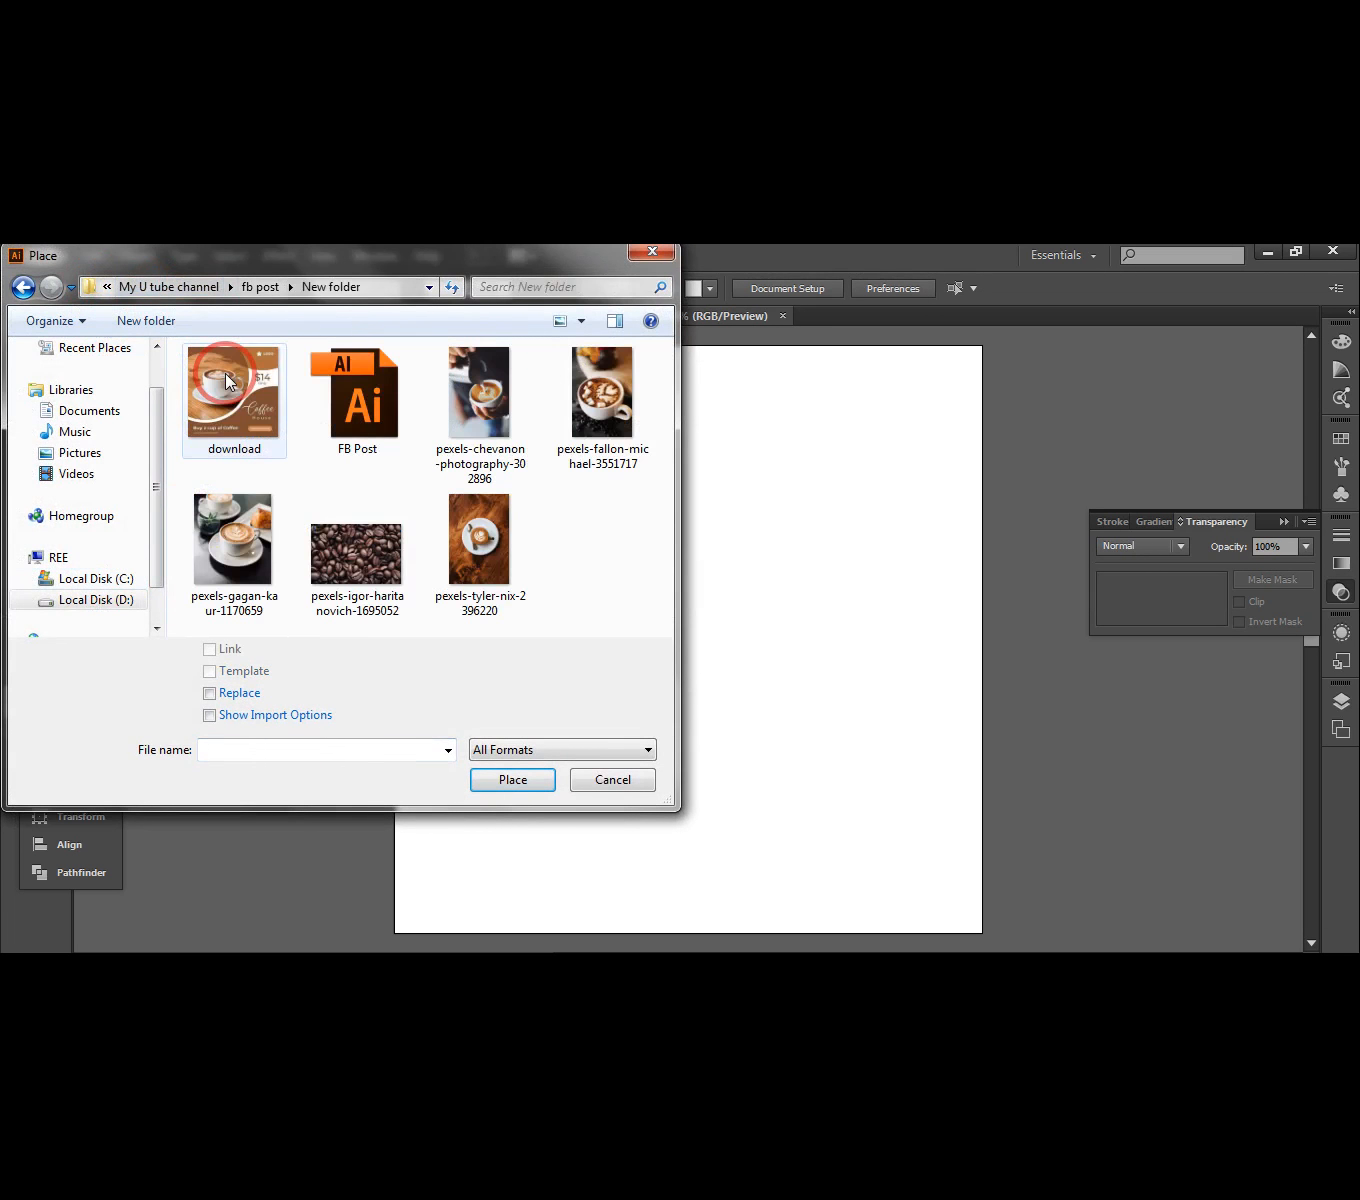
double_click(224, 540)
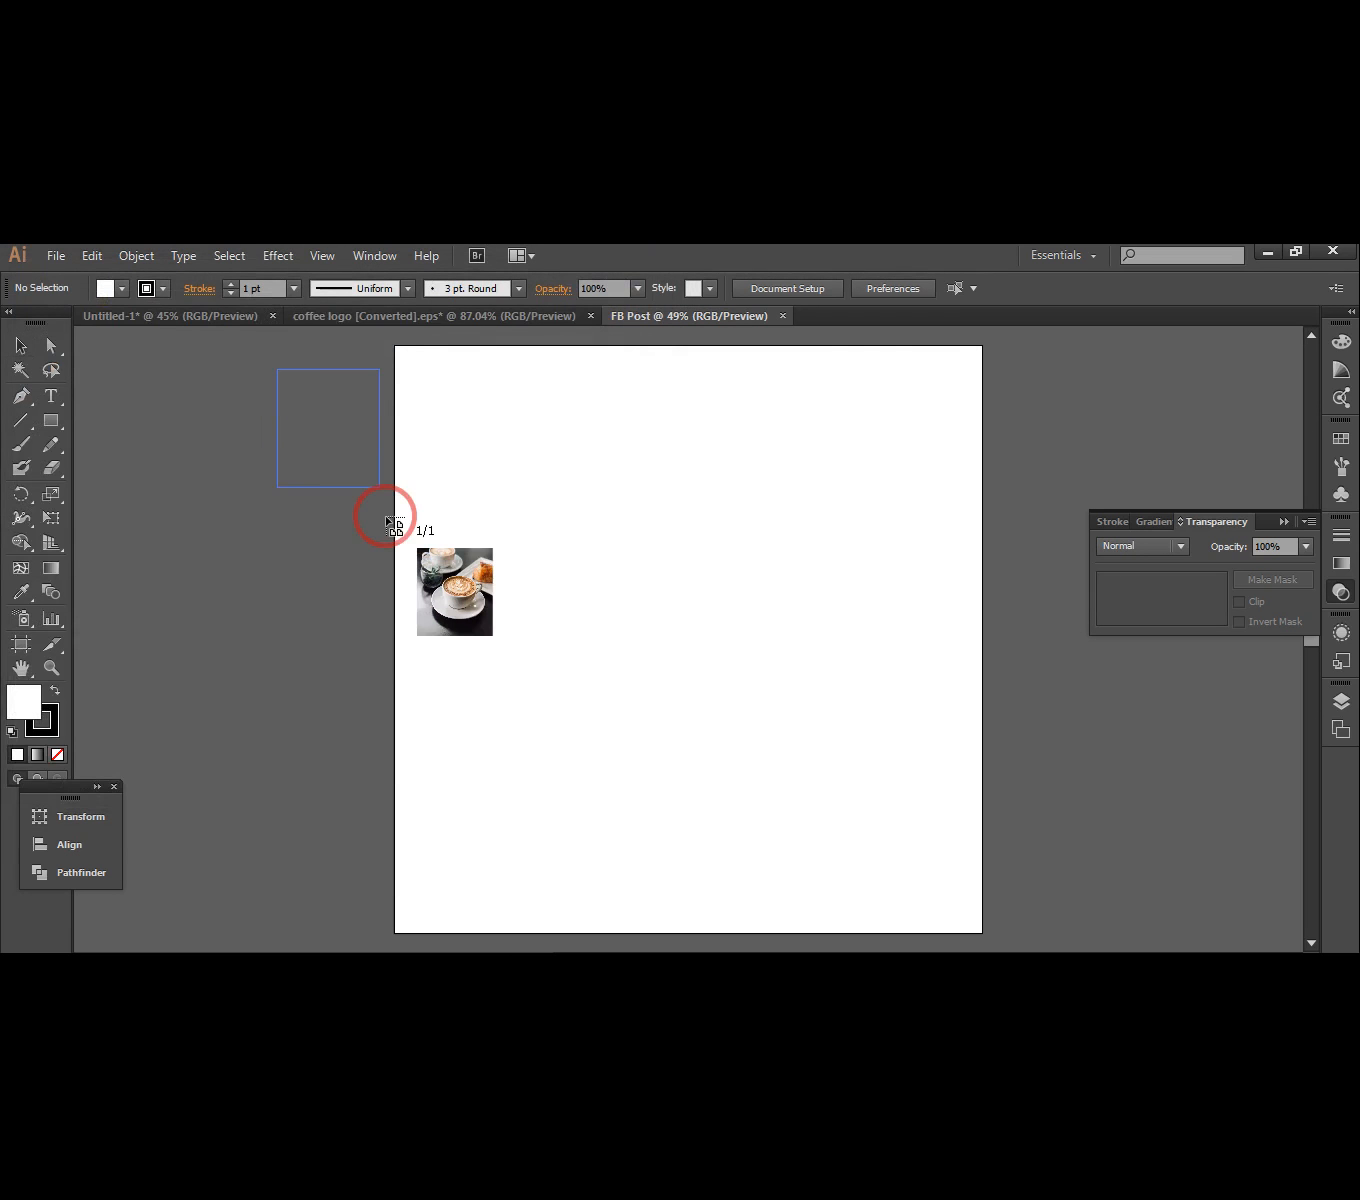
left_click_drag(392, 524, 647, 662)
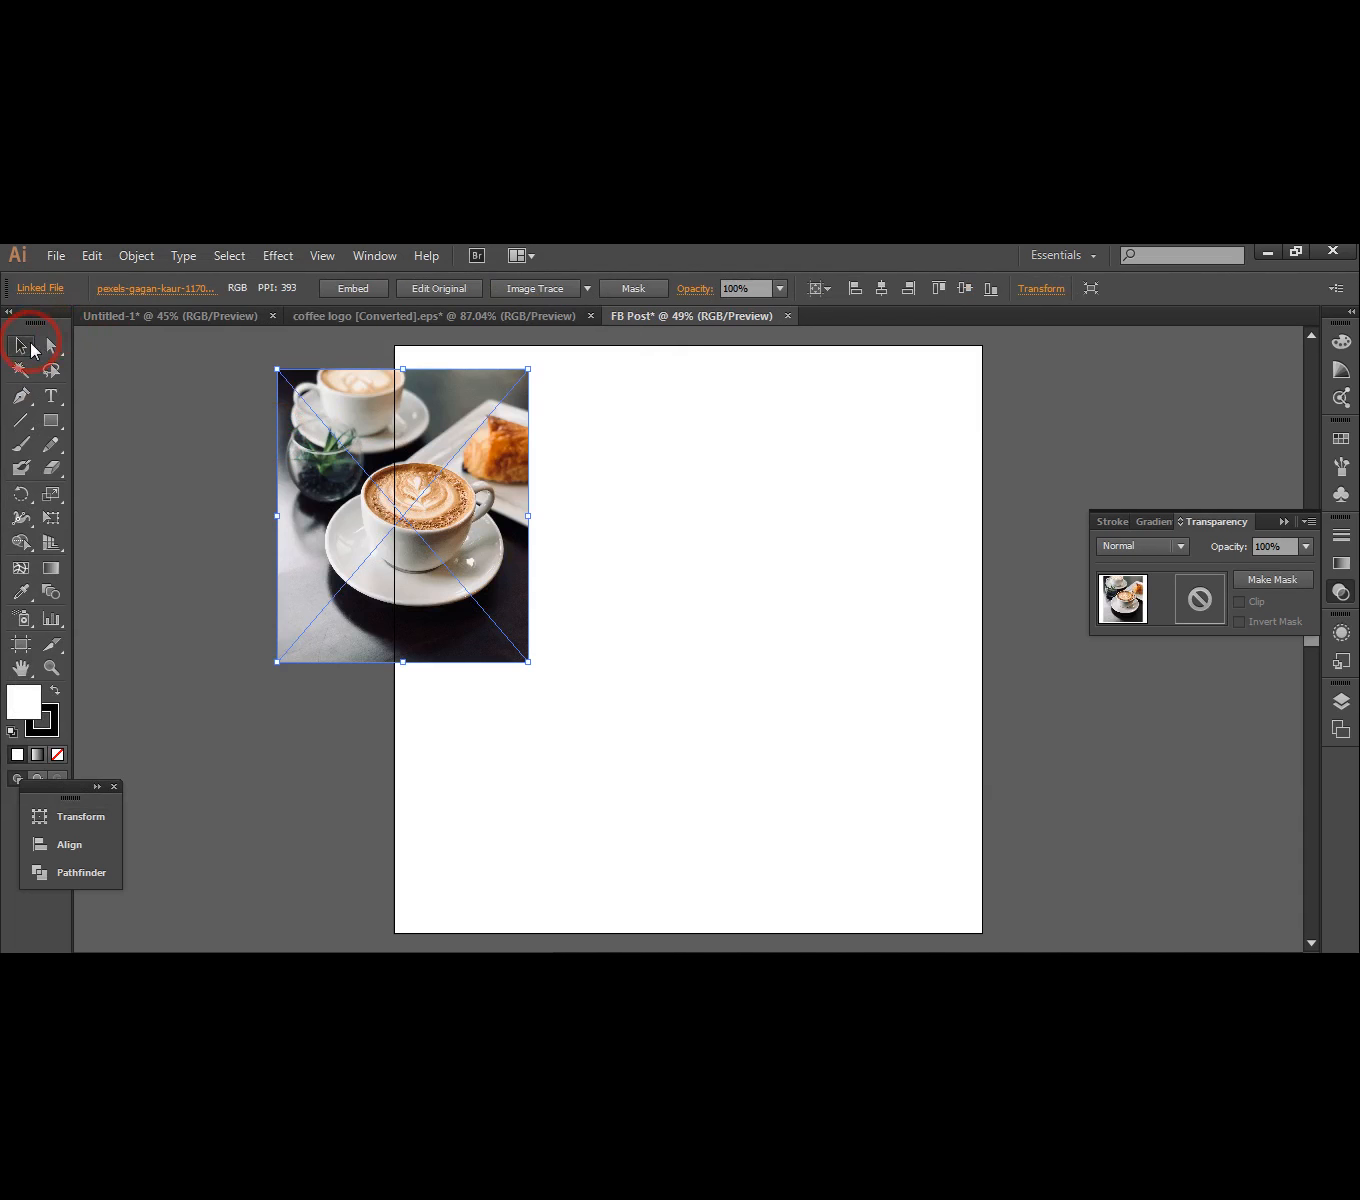
- Move the coffee photo to the artboard's upper-left corner and enlarge it proportionally to nearly the artboard's height
left_click(30, 349)
left_click_drag(315, 516, 432, 487)
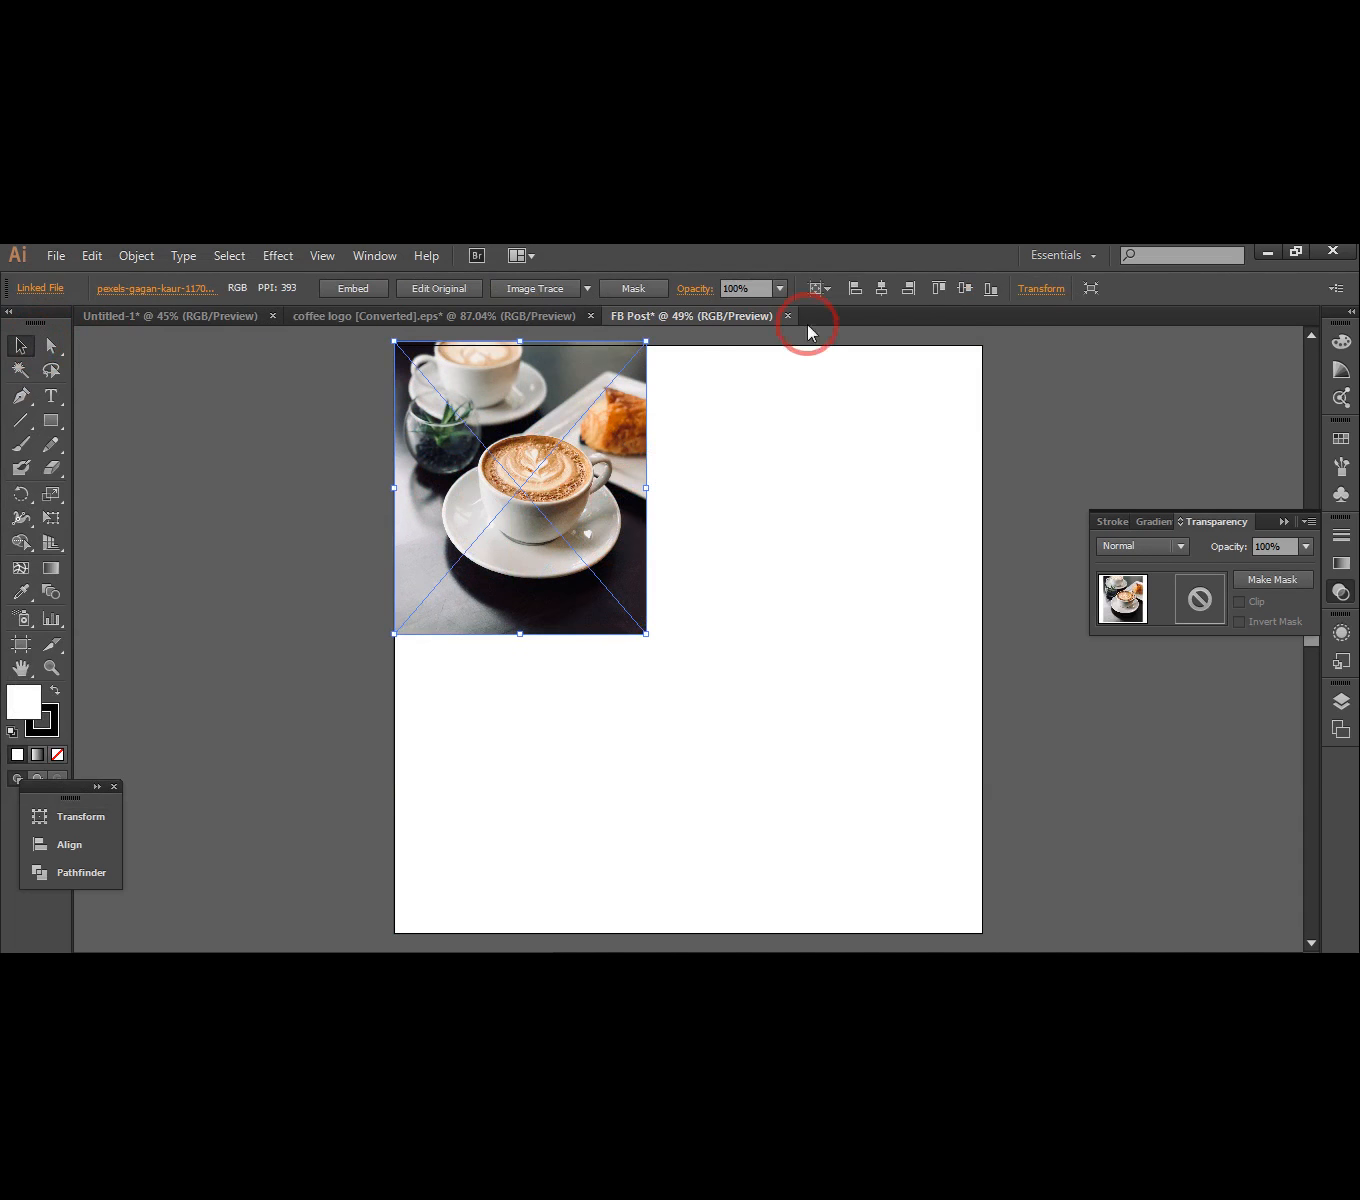
left_click_drag(603, 539, 603, 548)
left_click_drag(645, 647, 1042, 920)
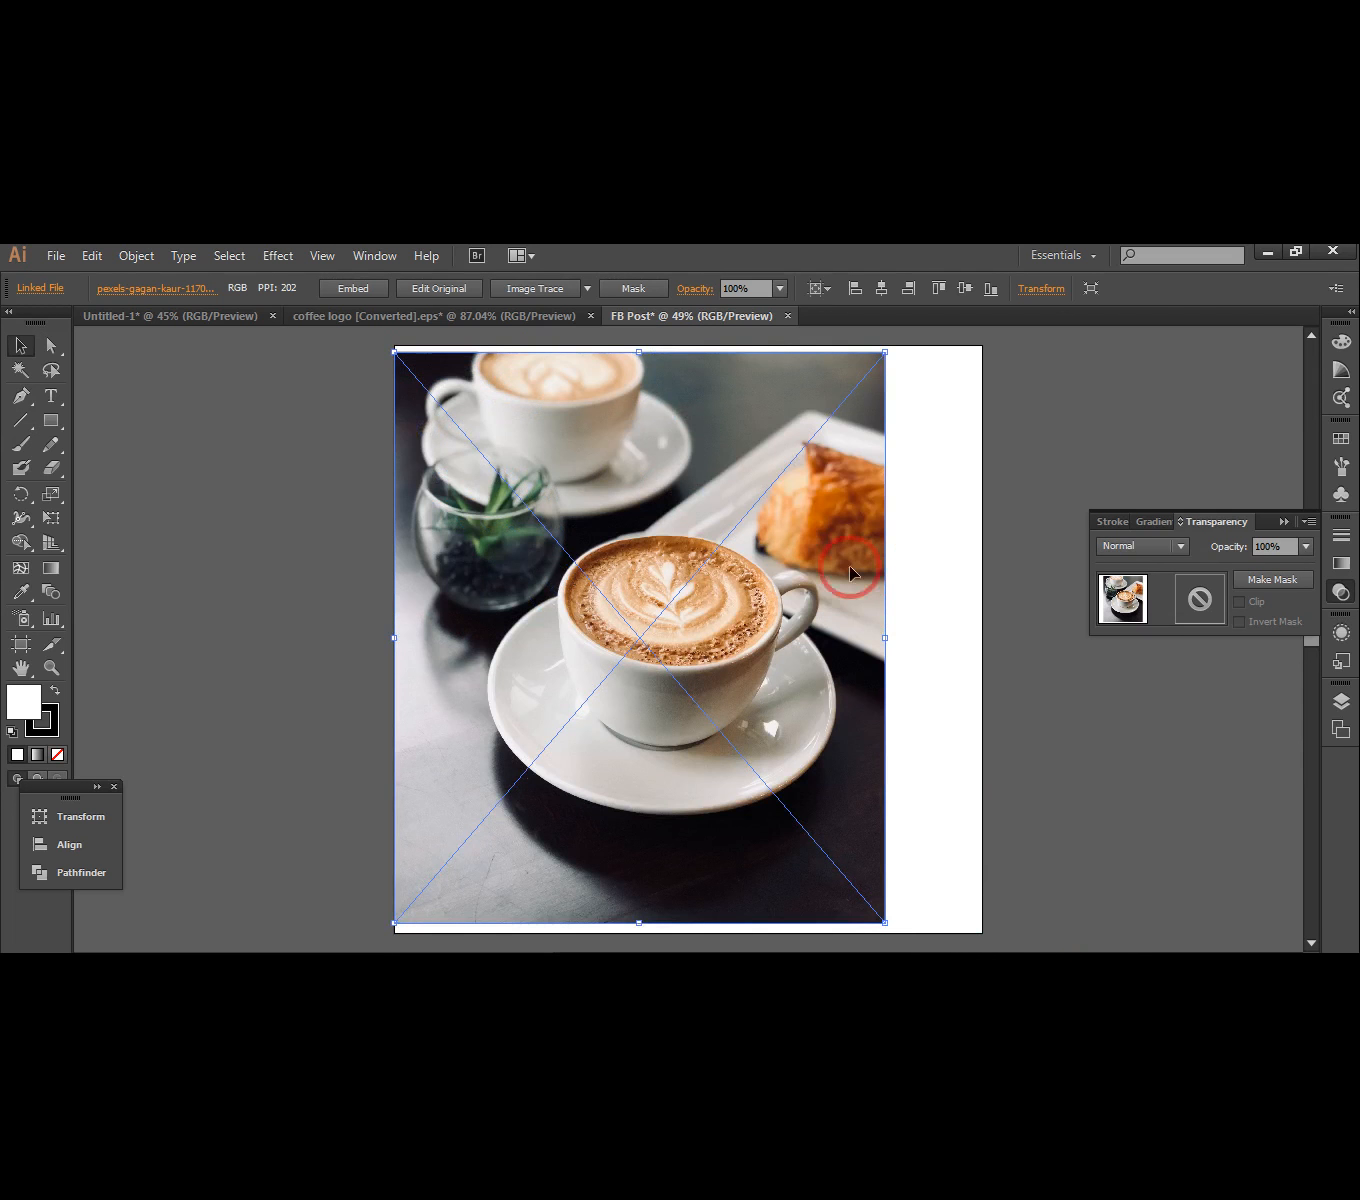
- Center the photo on the artboard, then stretch its top and left sides to the artboard's edges
left_click(881, 288)
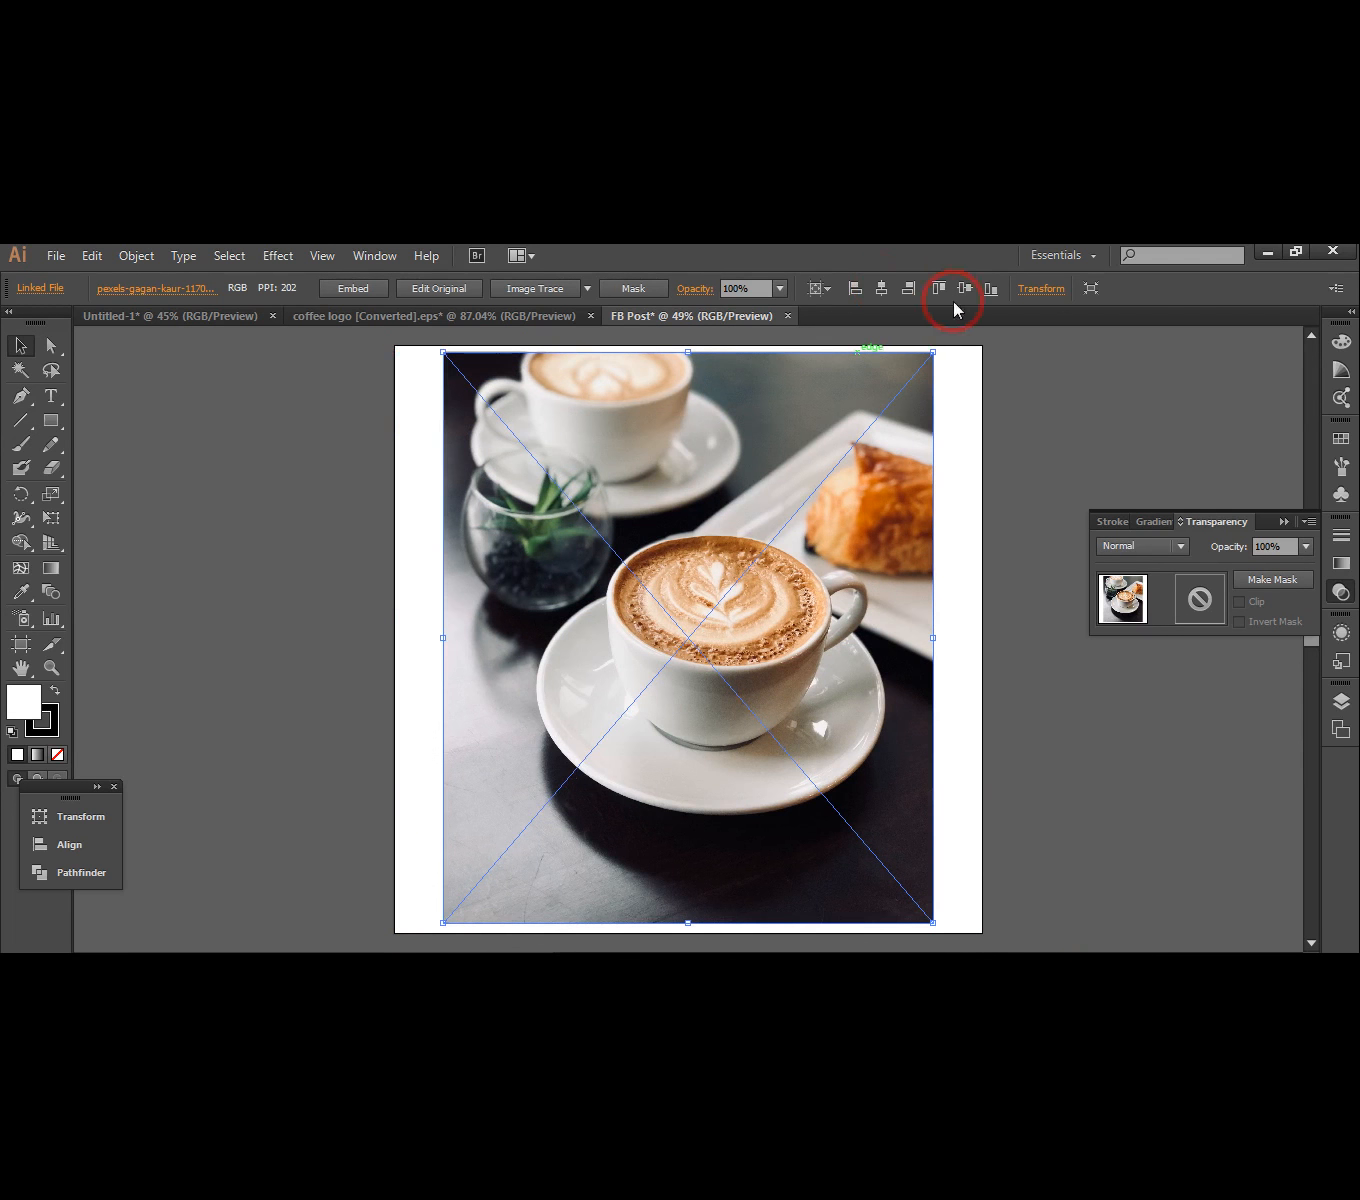
left_click(961, 290)
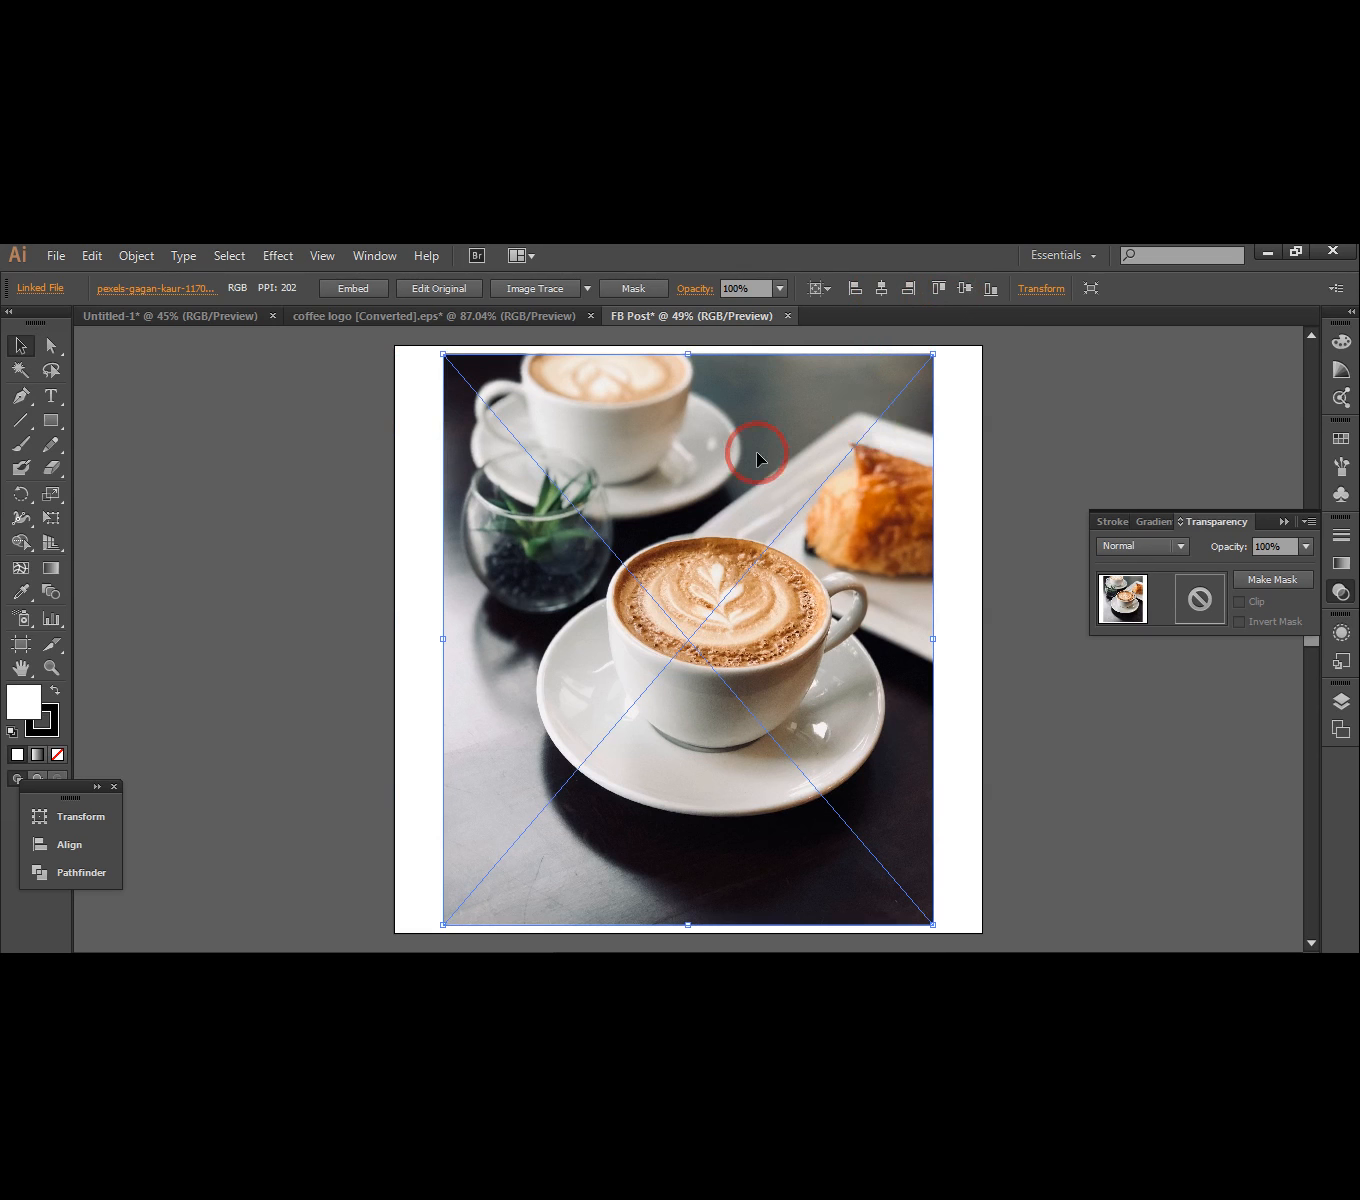
left_click_drag(690, 354, 690, 347)
left_click_drag(444, 638, 395, 639)
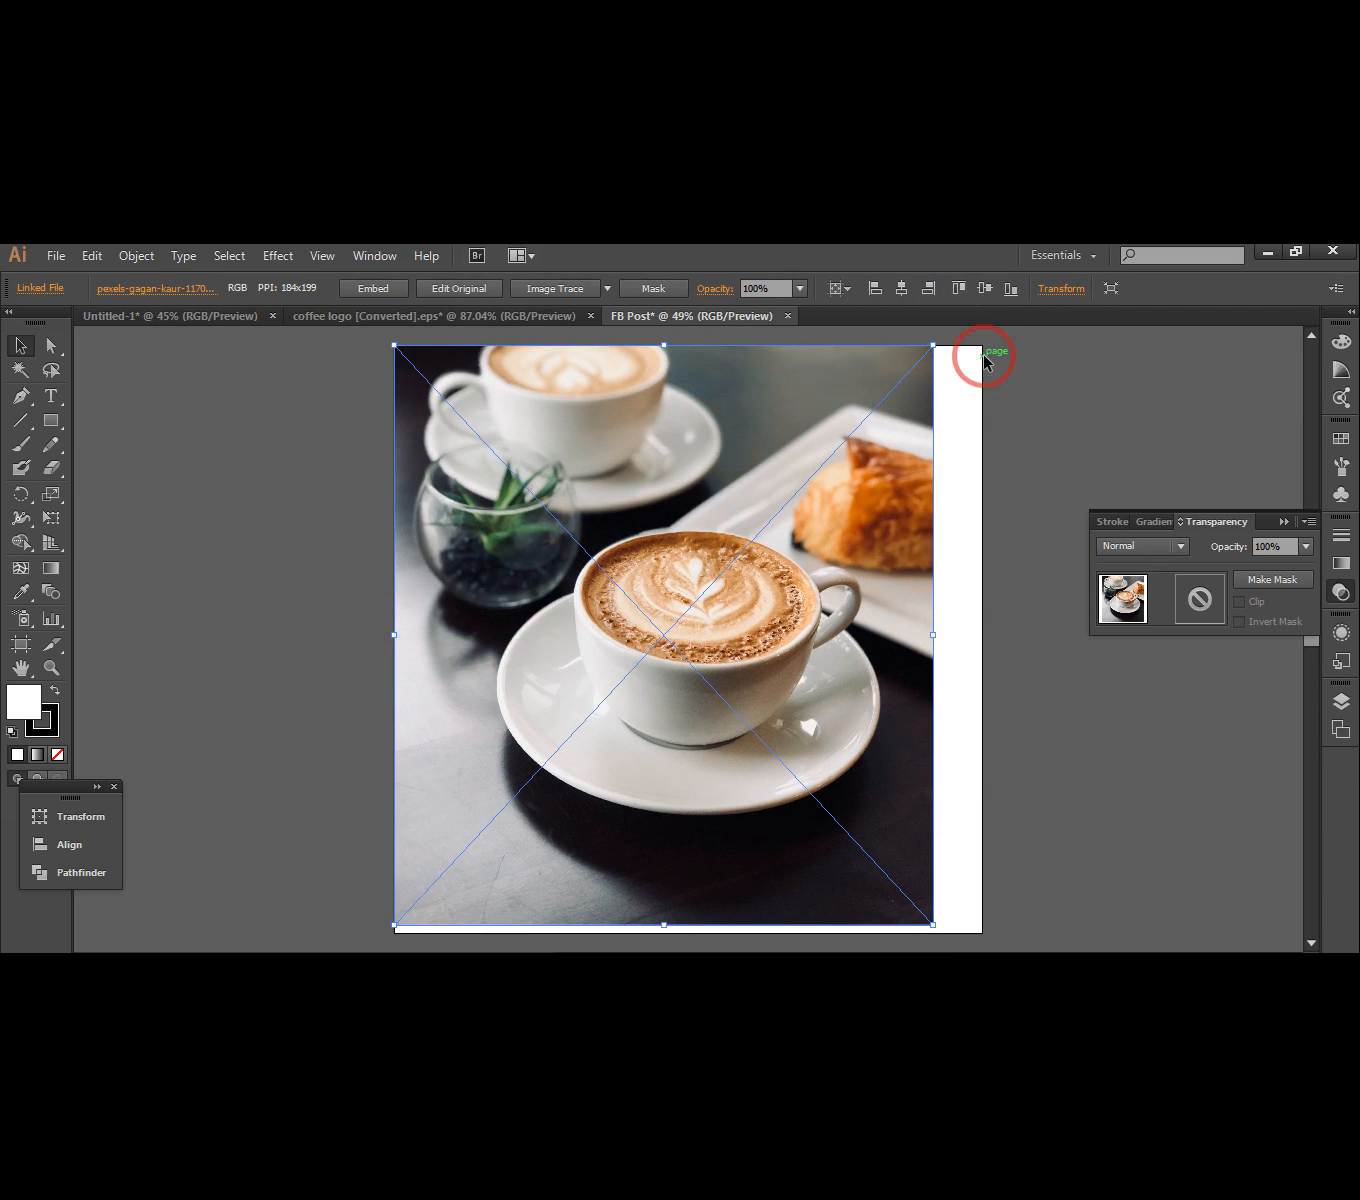
- Set the photo's width and height to 1200 px each
left_click(1052, 297)
left_click(1018, 321)
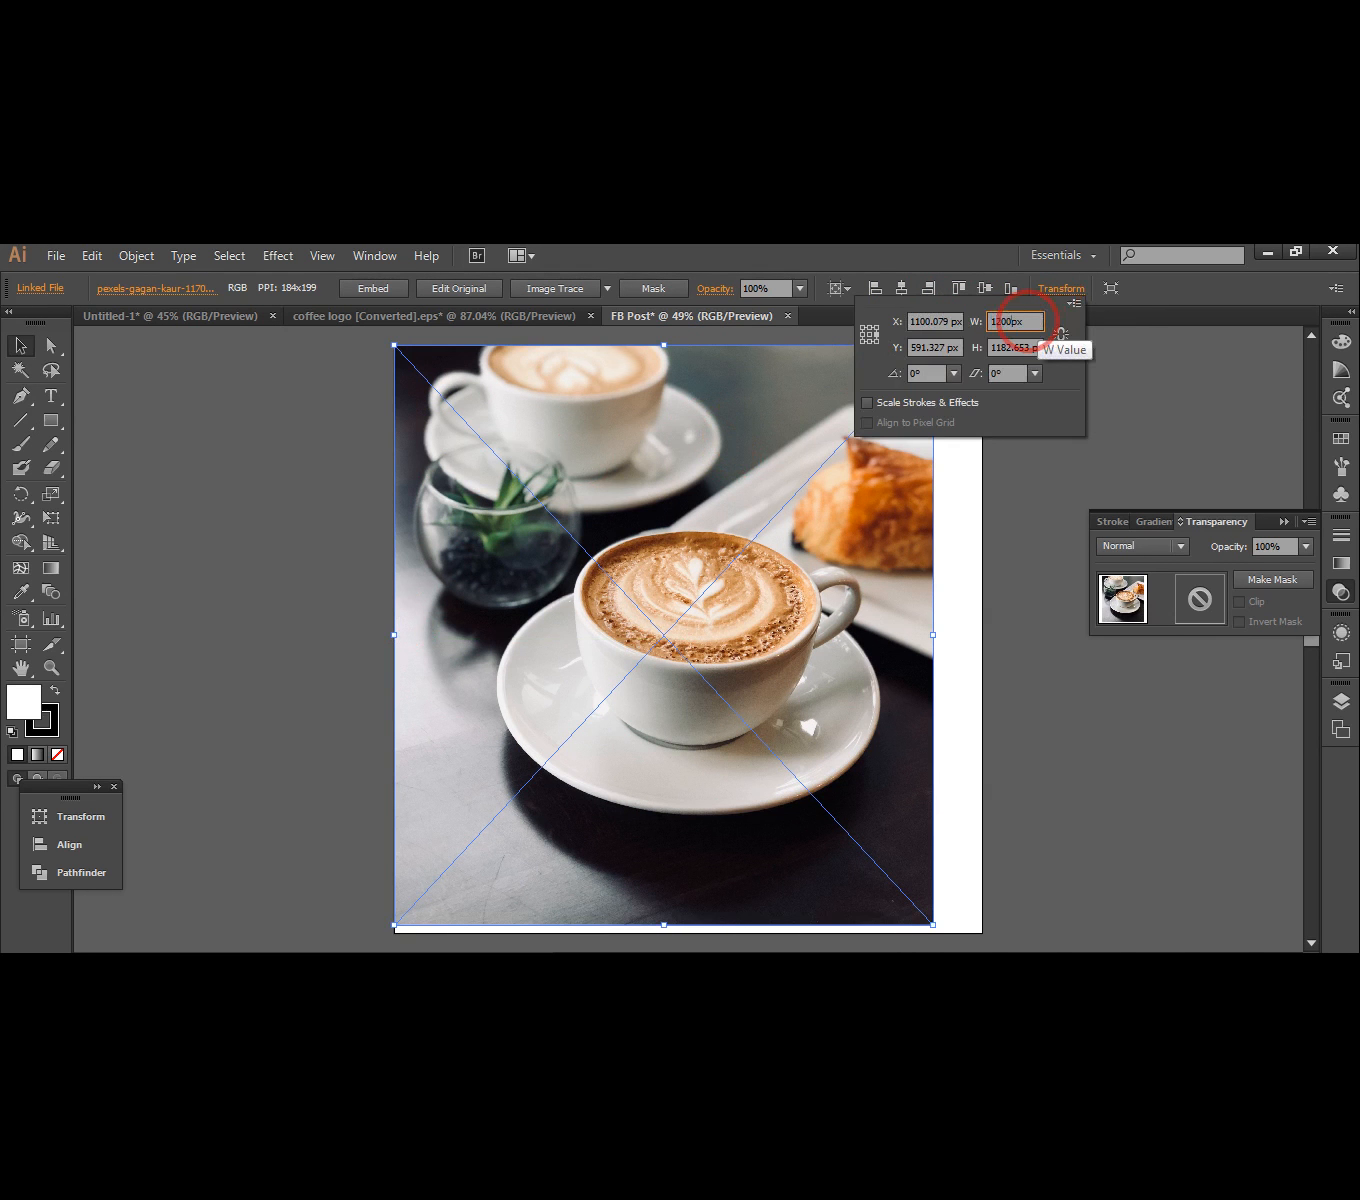
left_click(1012, 347)
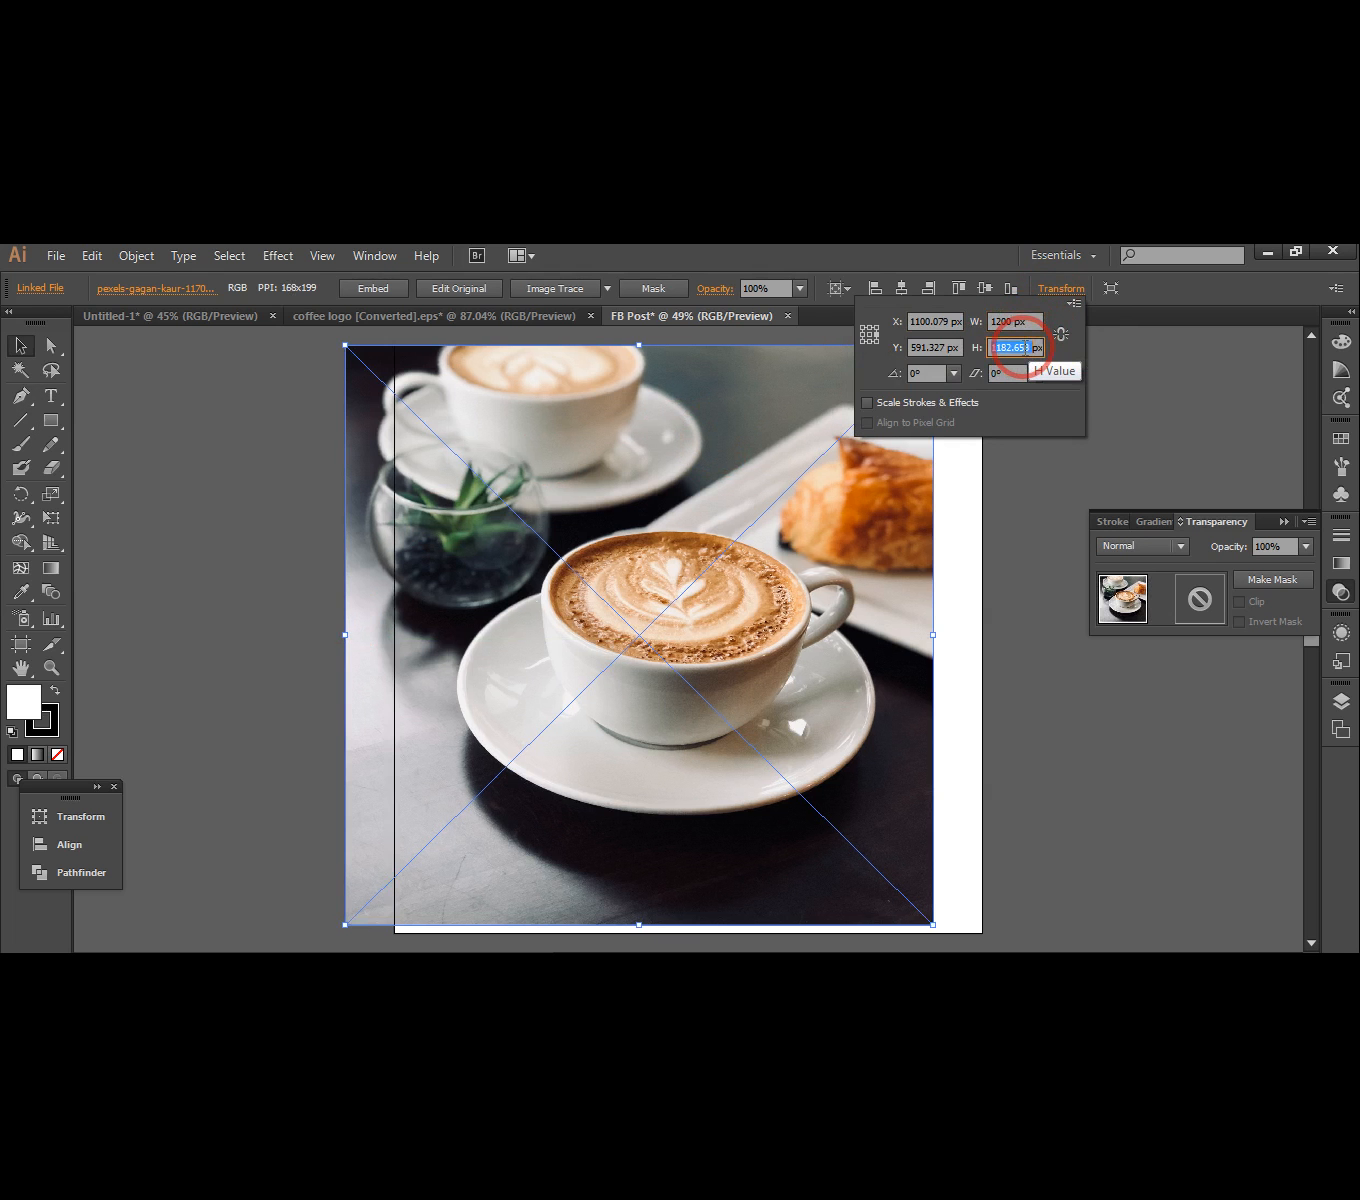
type("1200px")
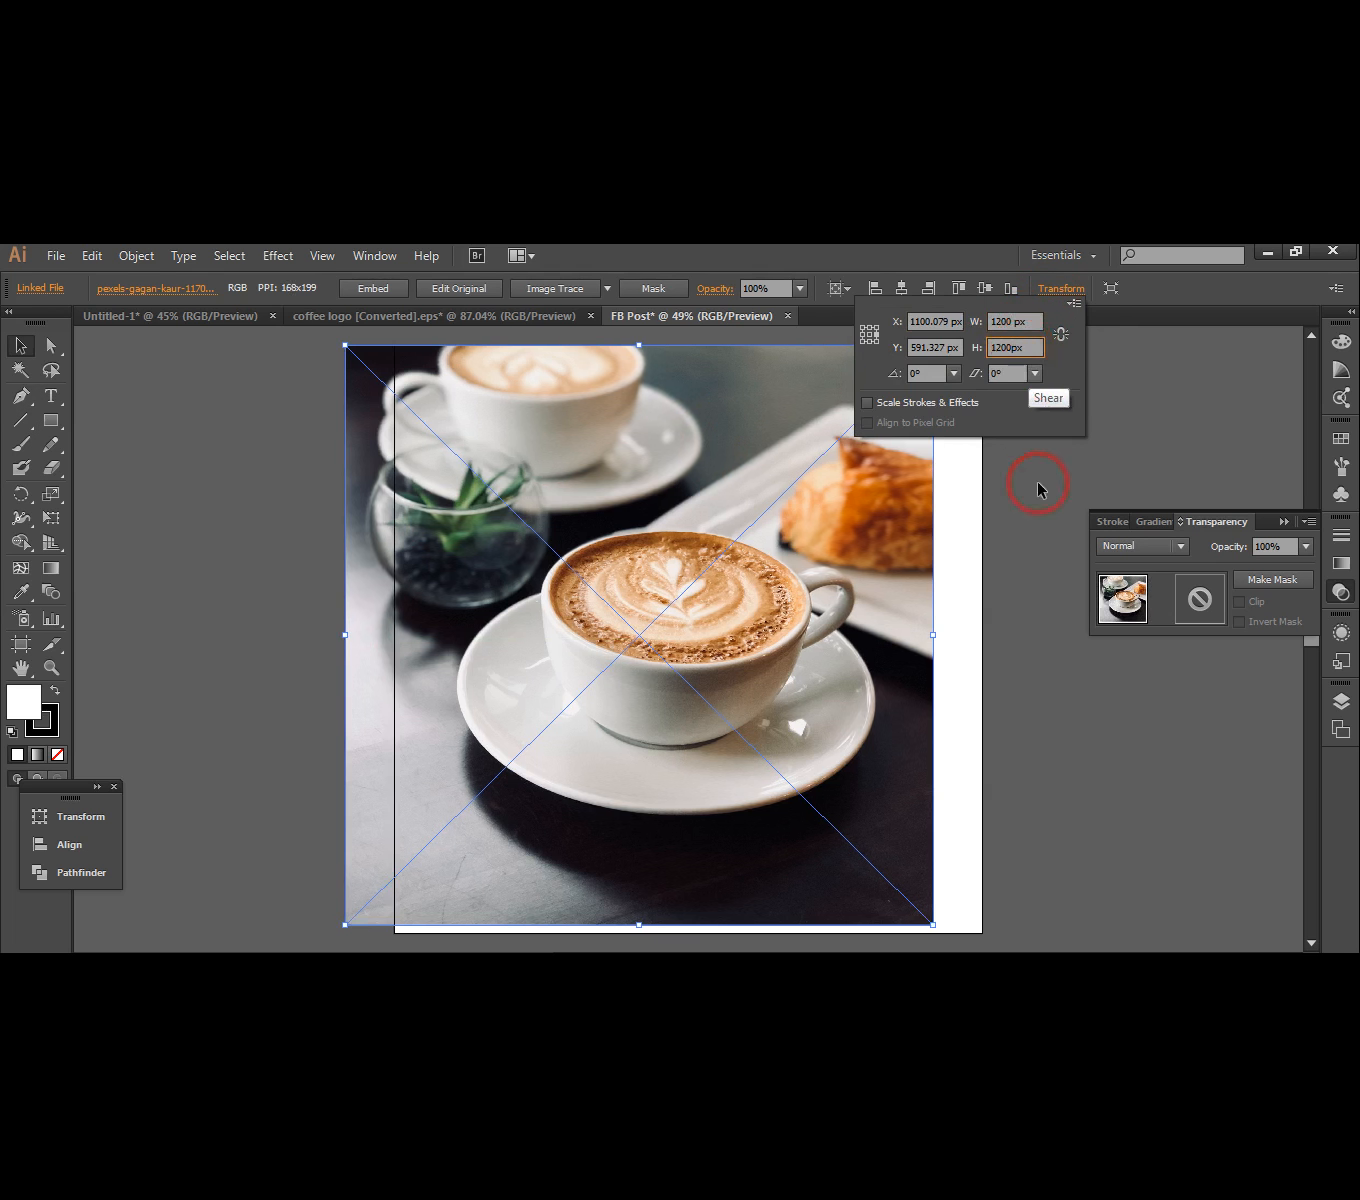
key("Return")
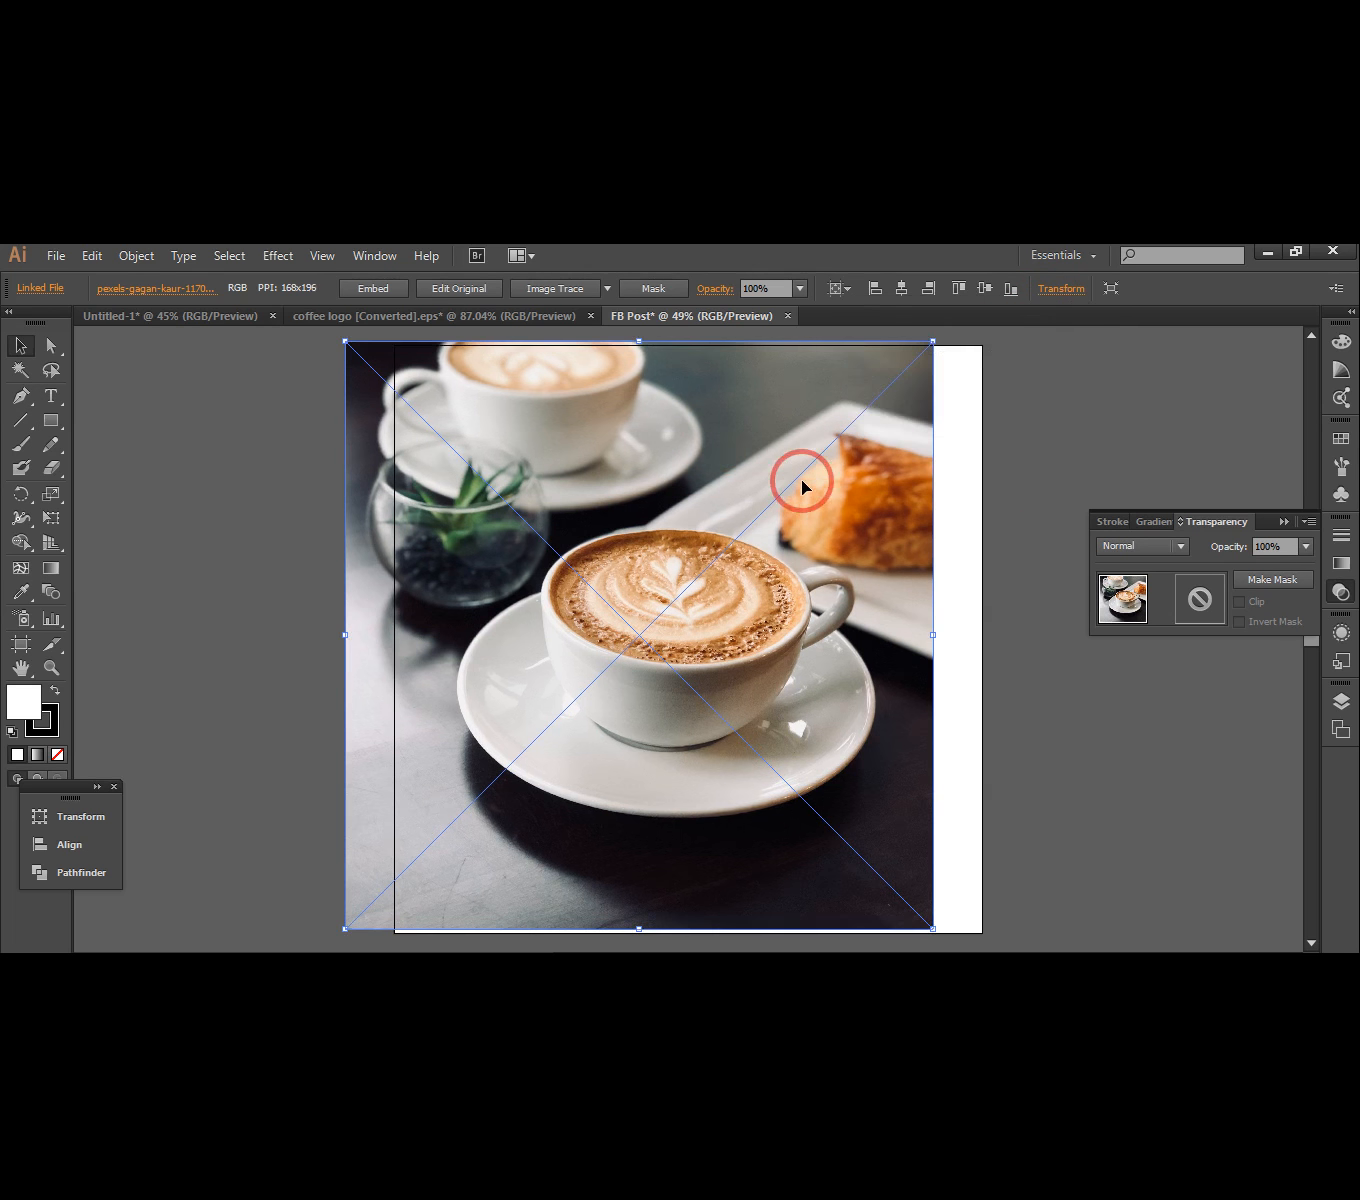
- Center the photo horizontally and vertically so it fills the artboard, and deselect it
left_click(900, 294)
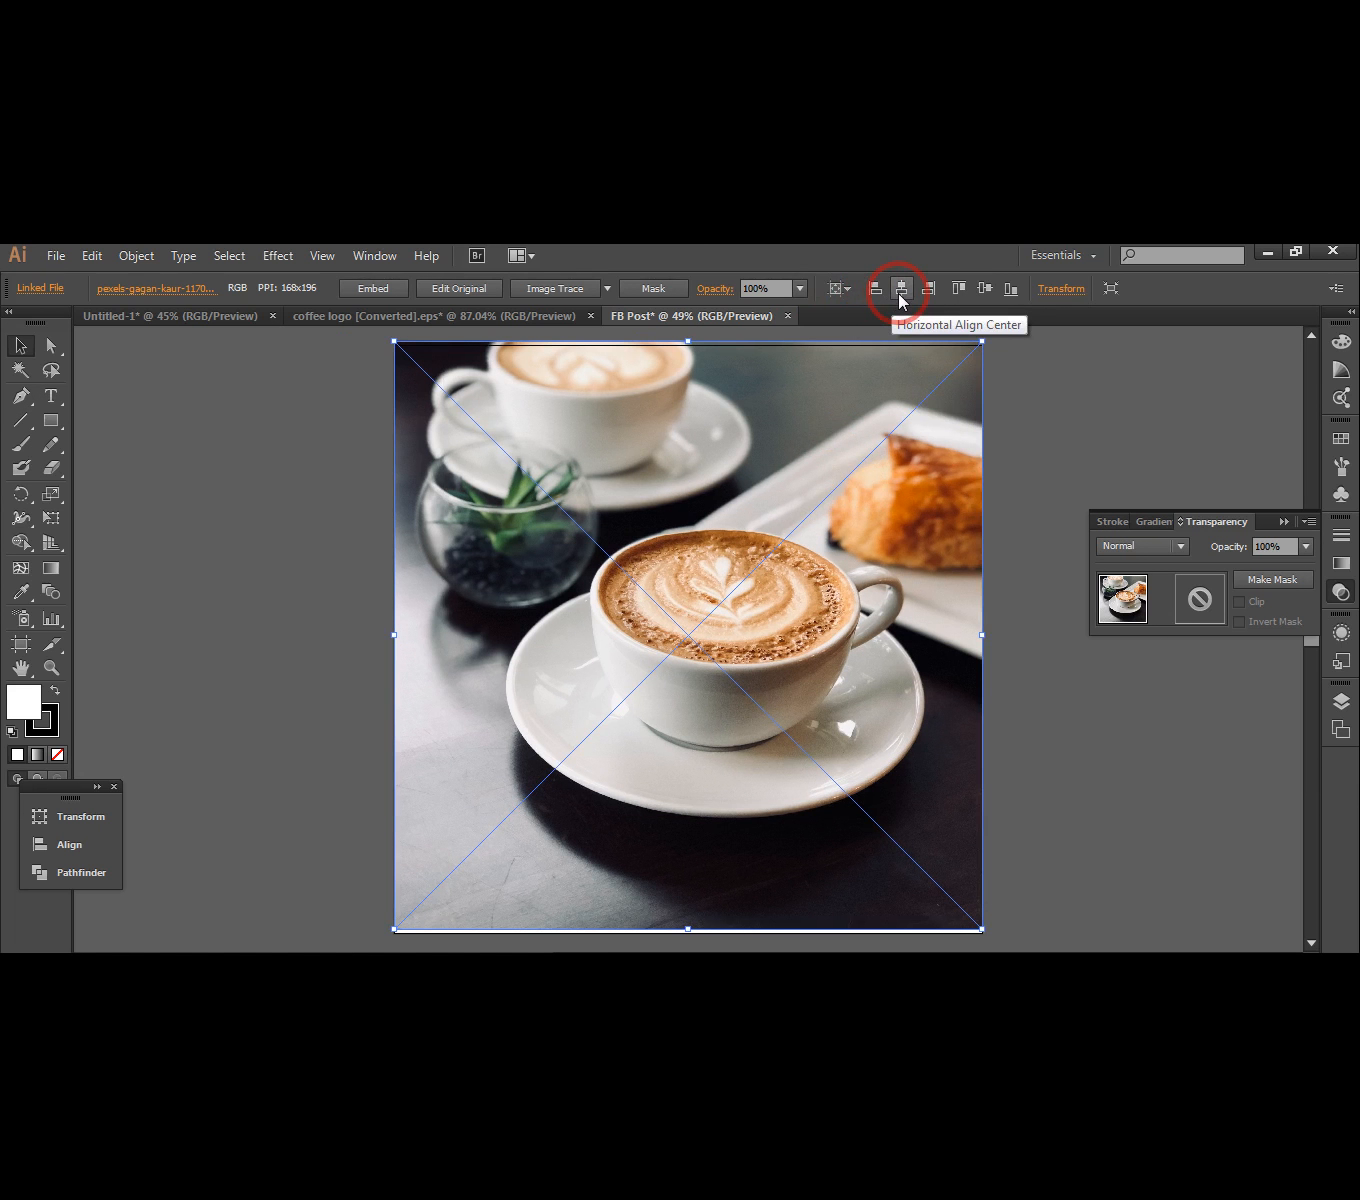
left_click(984, 290)
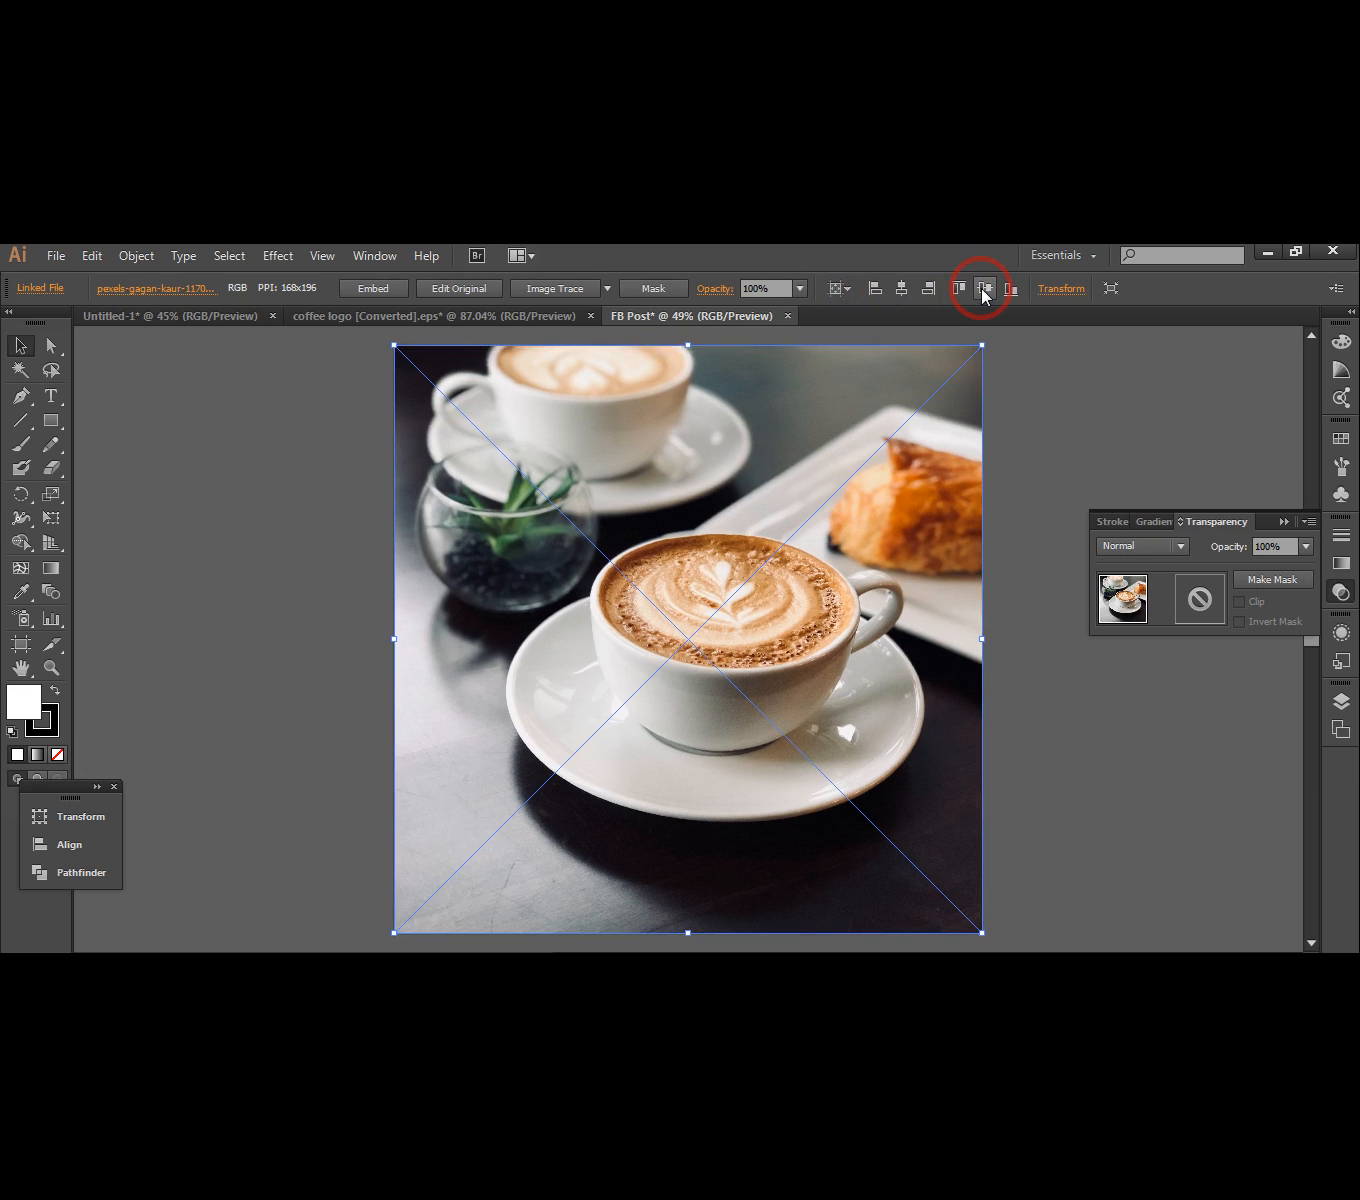
left_click(1012, 401)
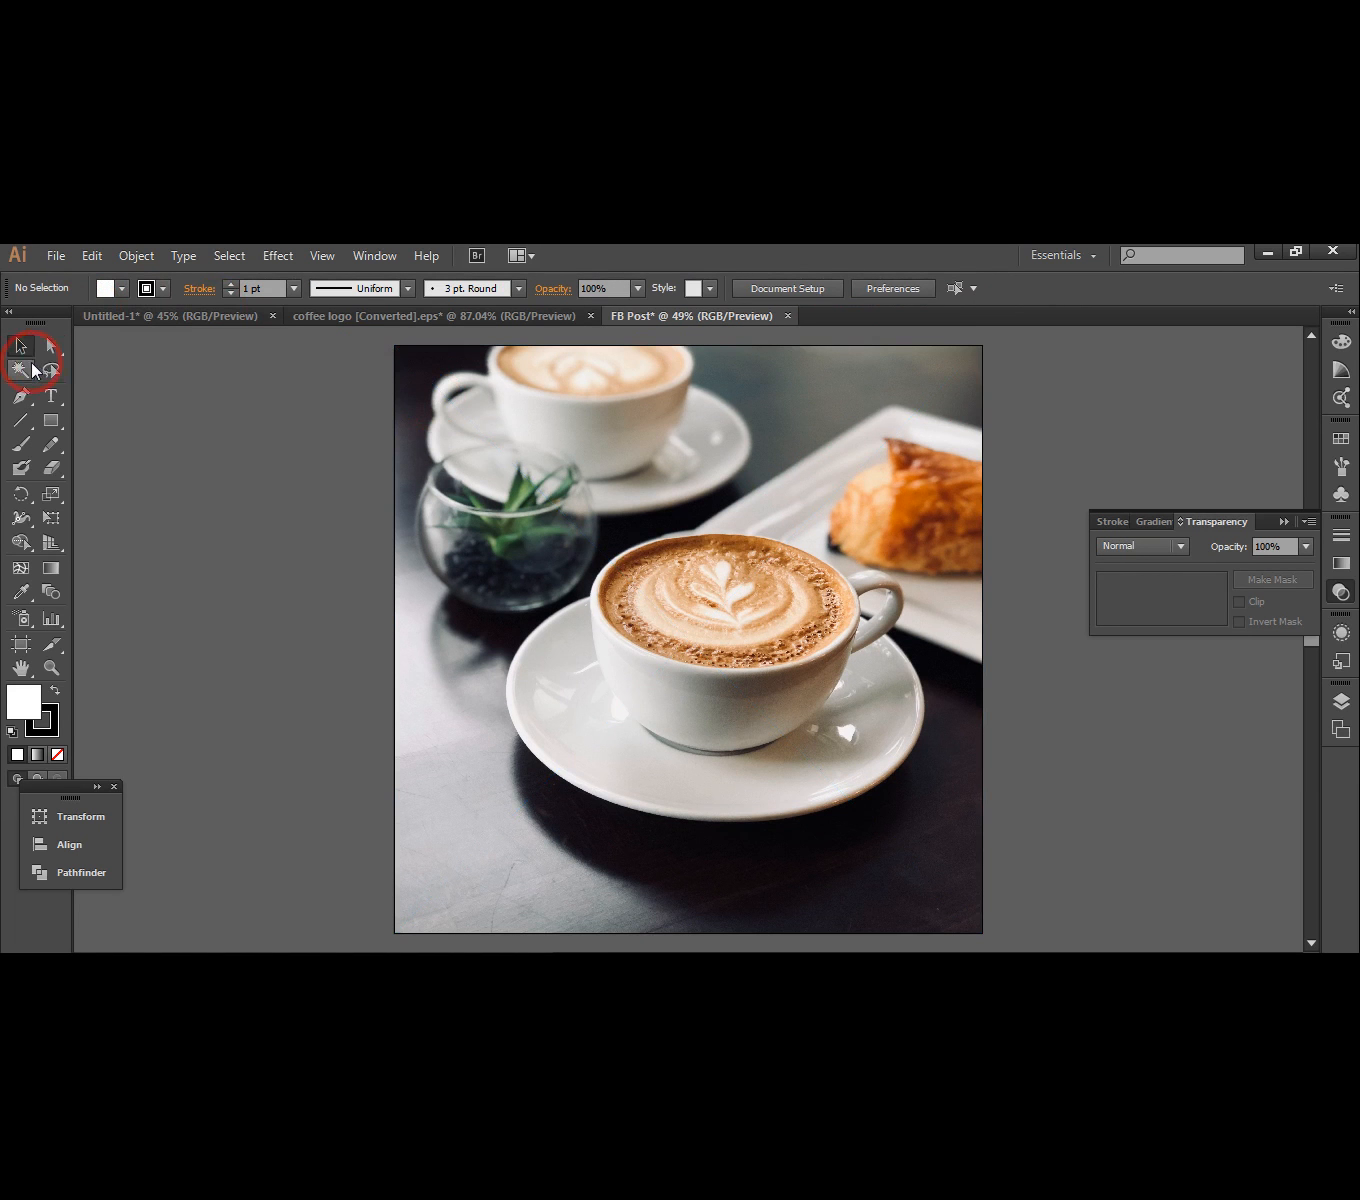
- With the Pen tool, draw a white triangle without stroke over the artboard's lower-left half, joining its top-left, bottom-right and bottom-left corners
left_click(21, 396)
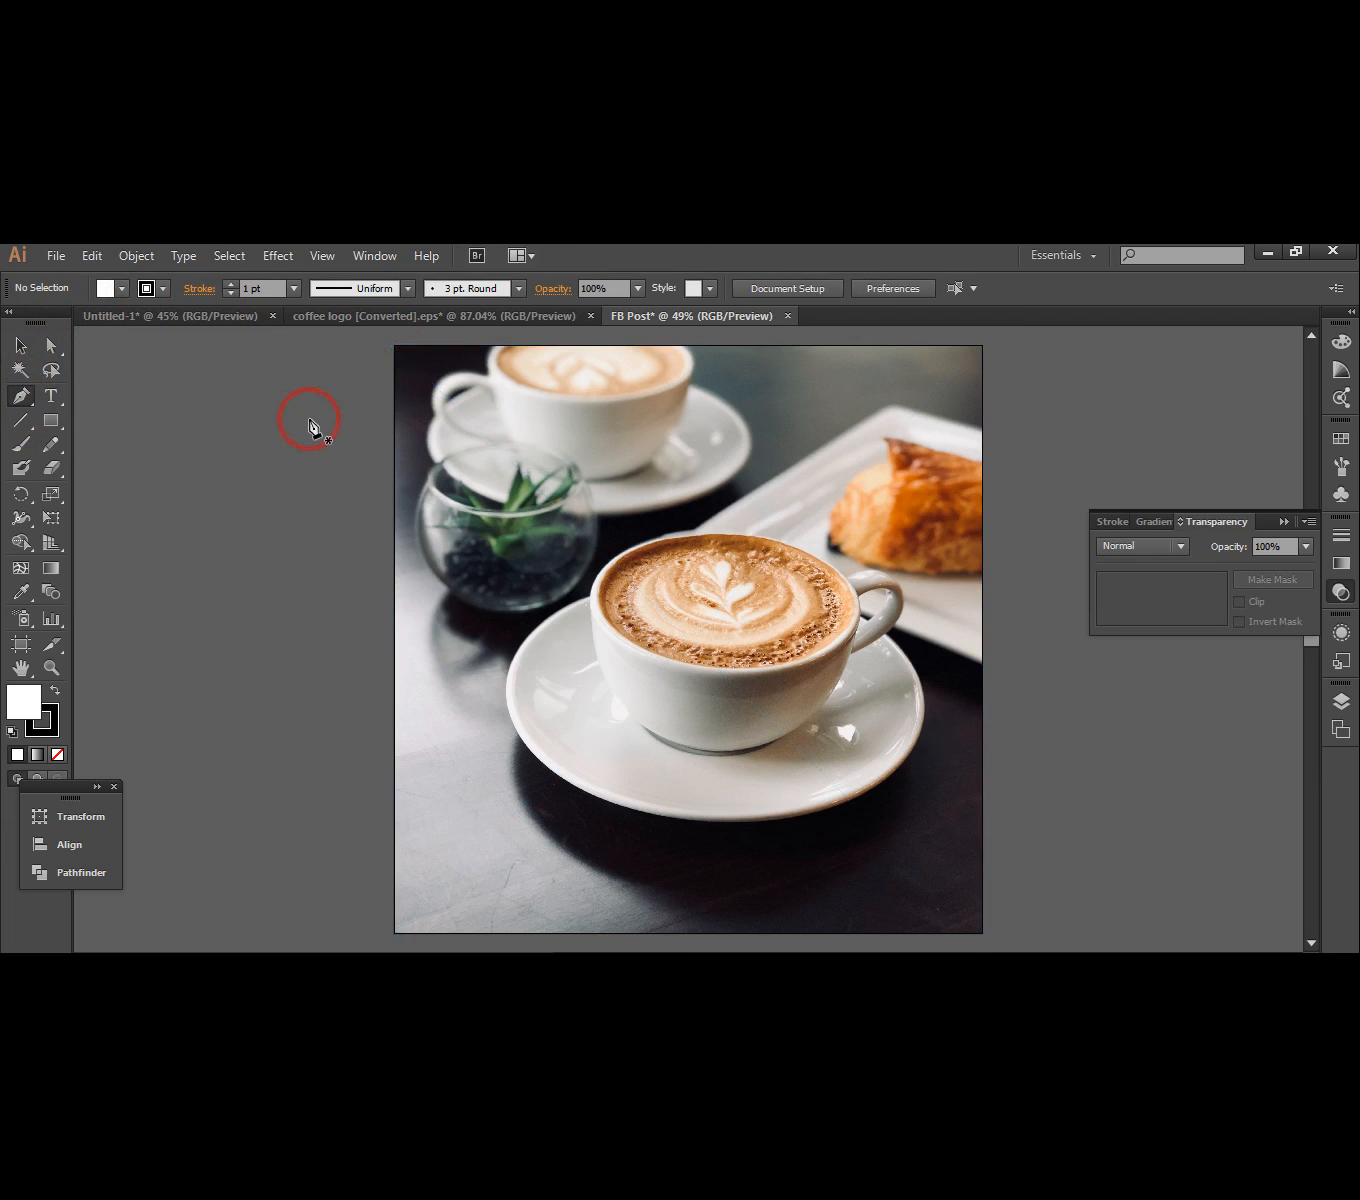
left_click(43, 726)
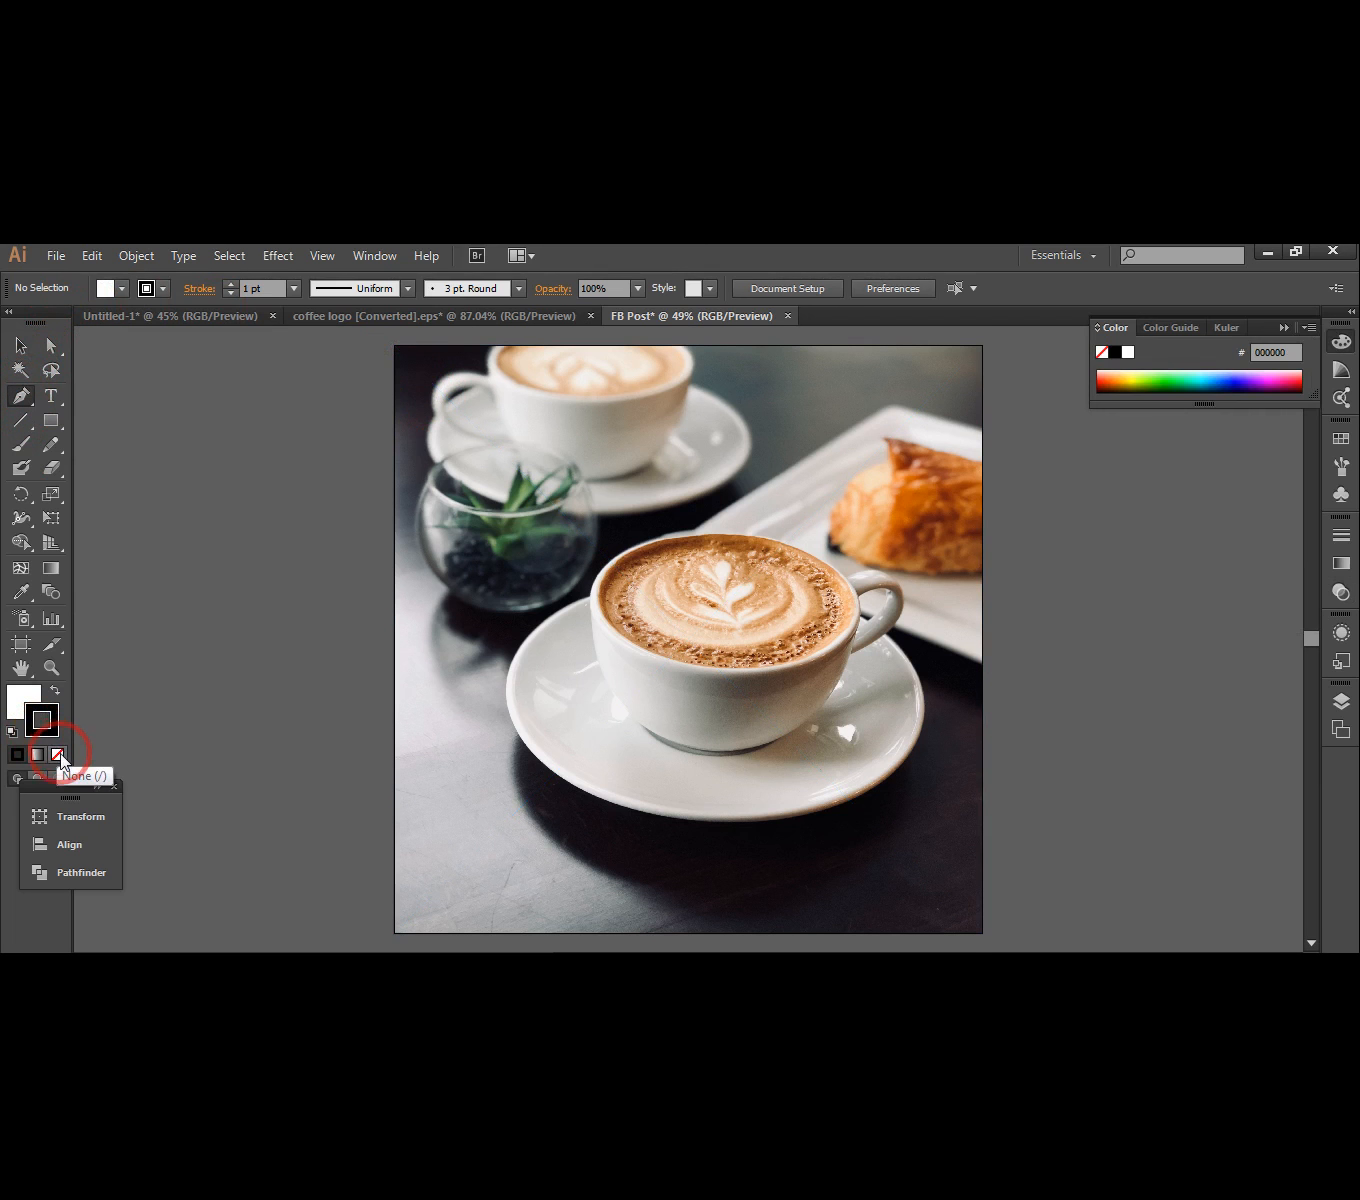
left_click(57, 755)
left_click(25, 703)
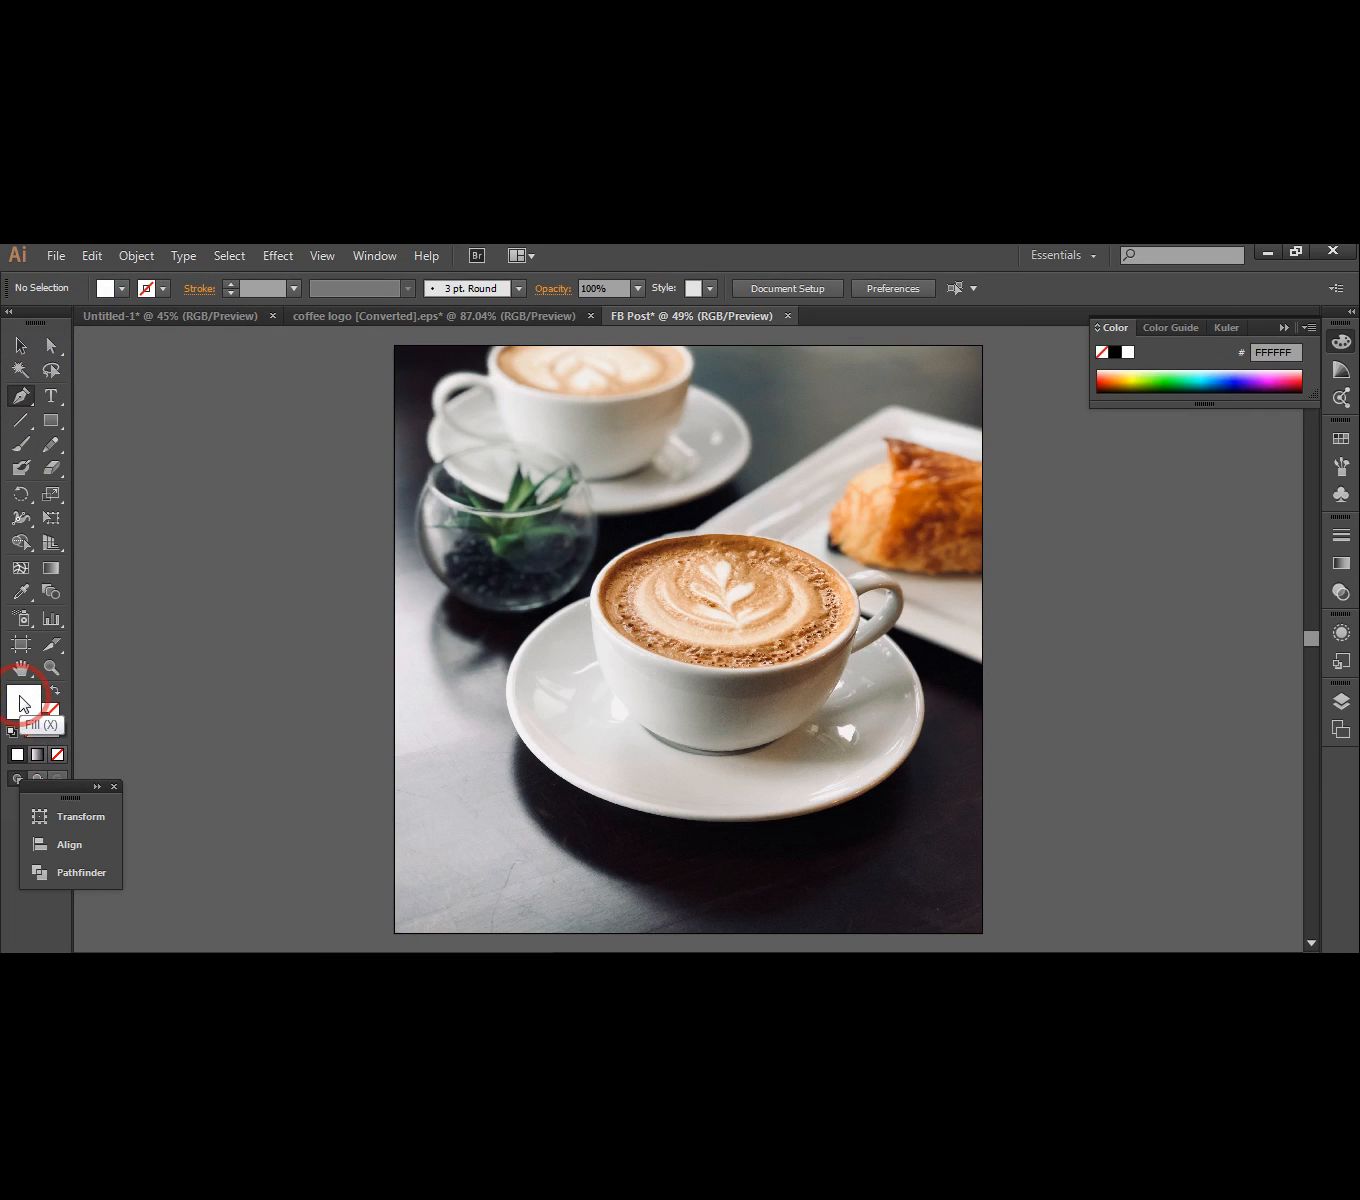
left_click(395, 347)
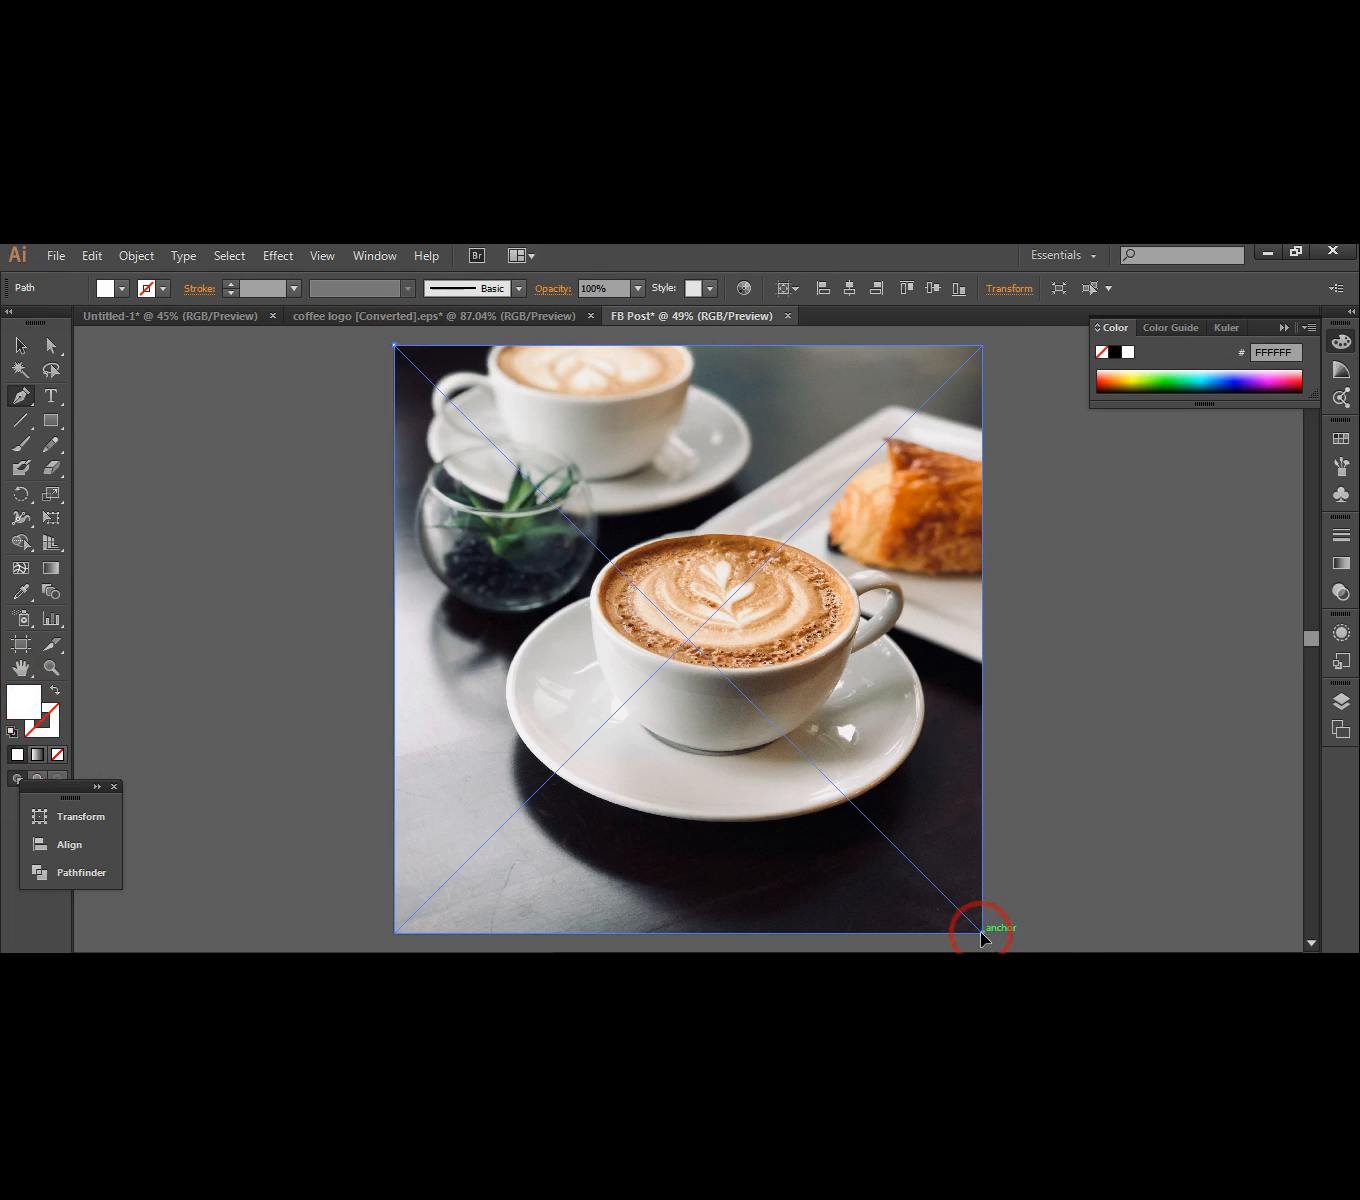
left_click(980, 933)
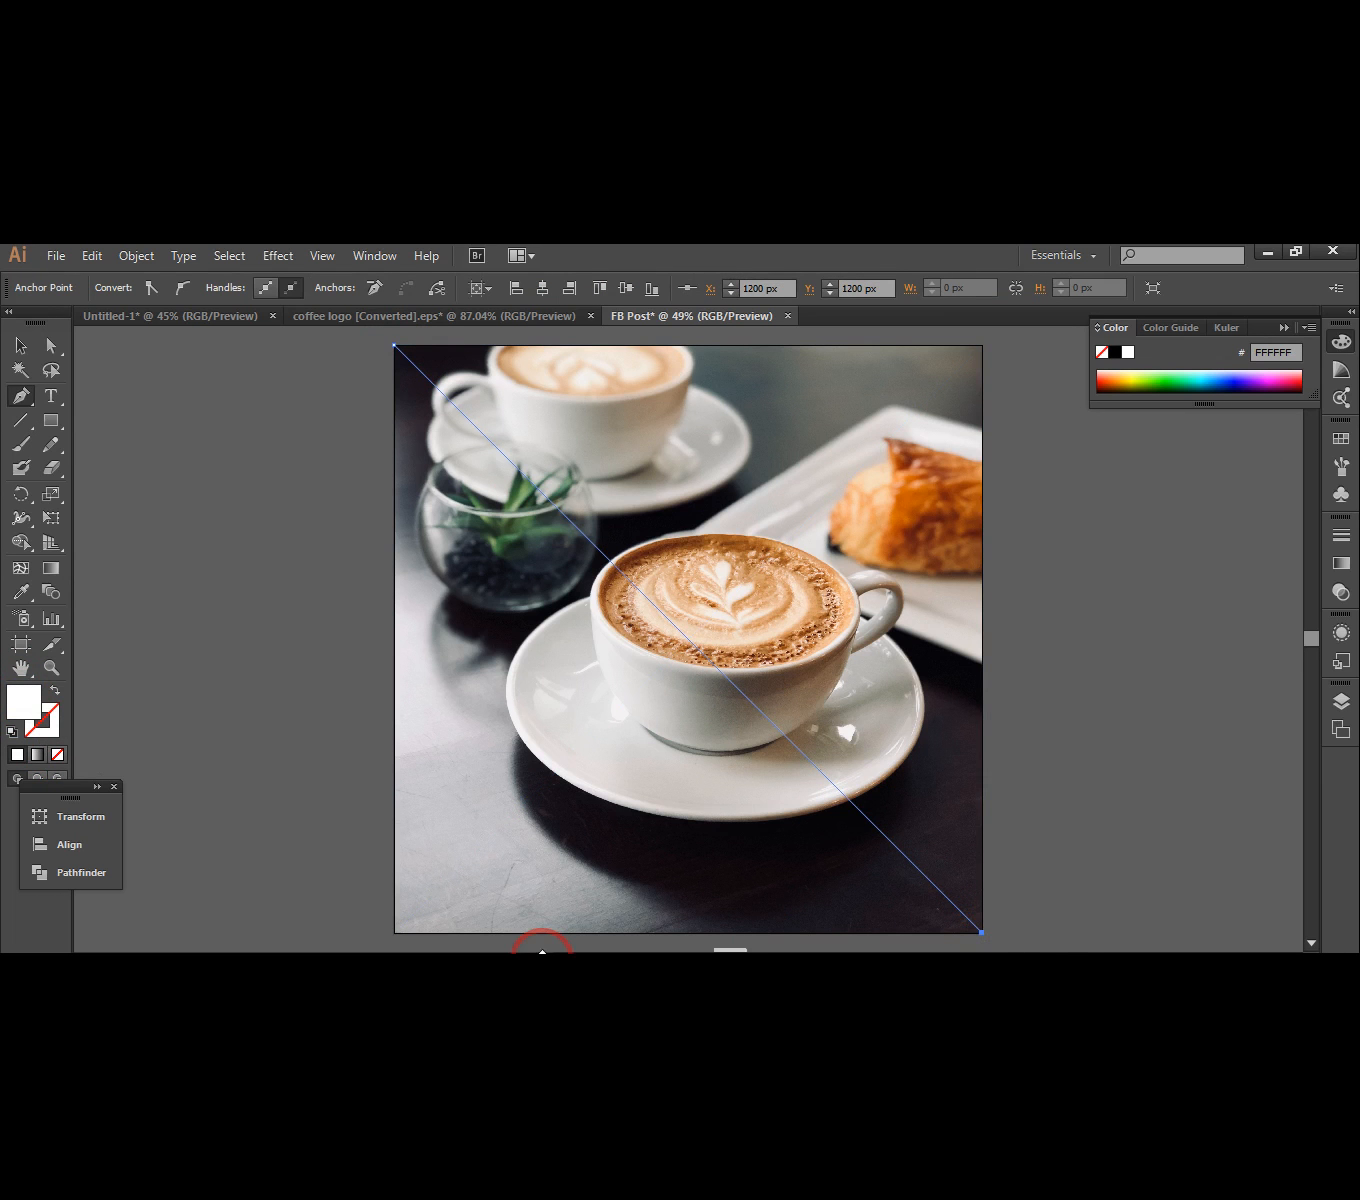
left_click(396, 932)
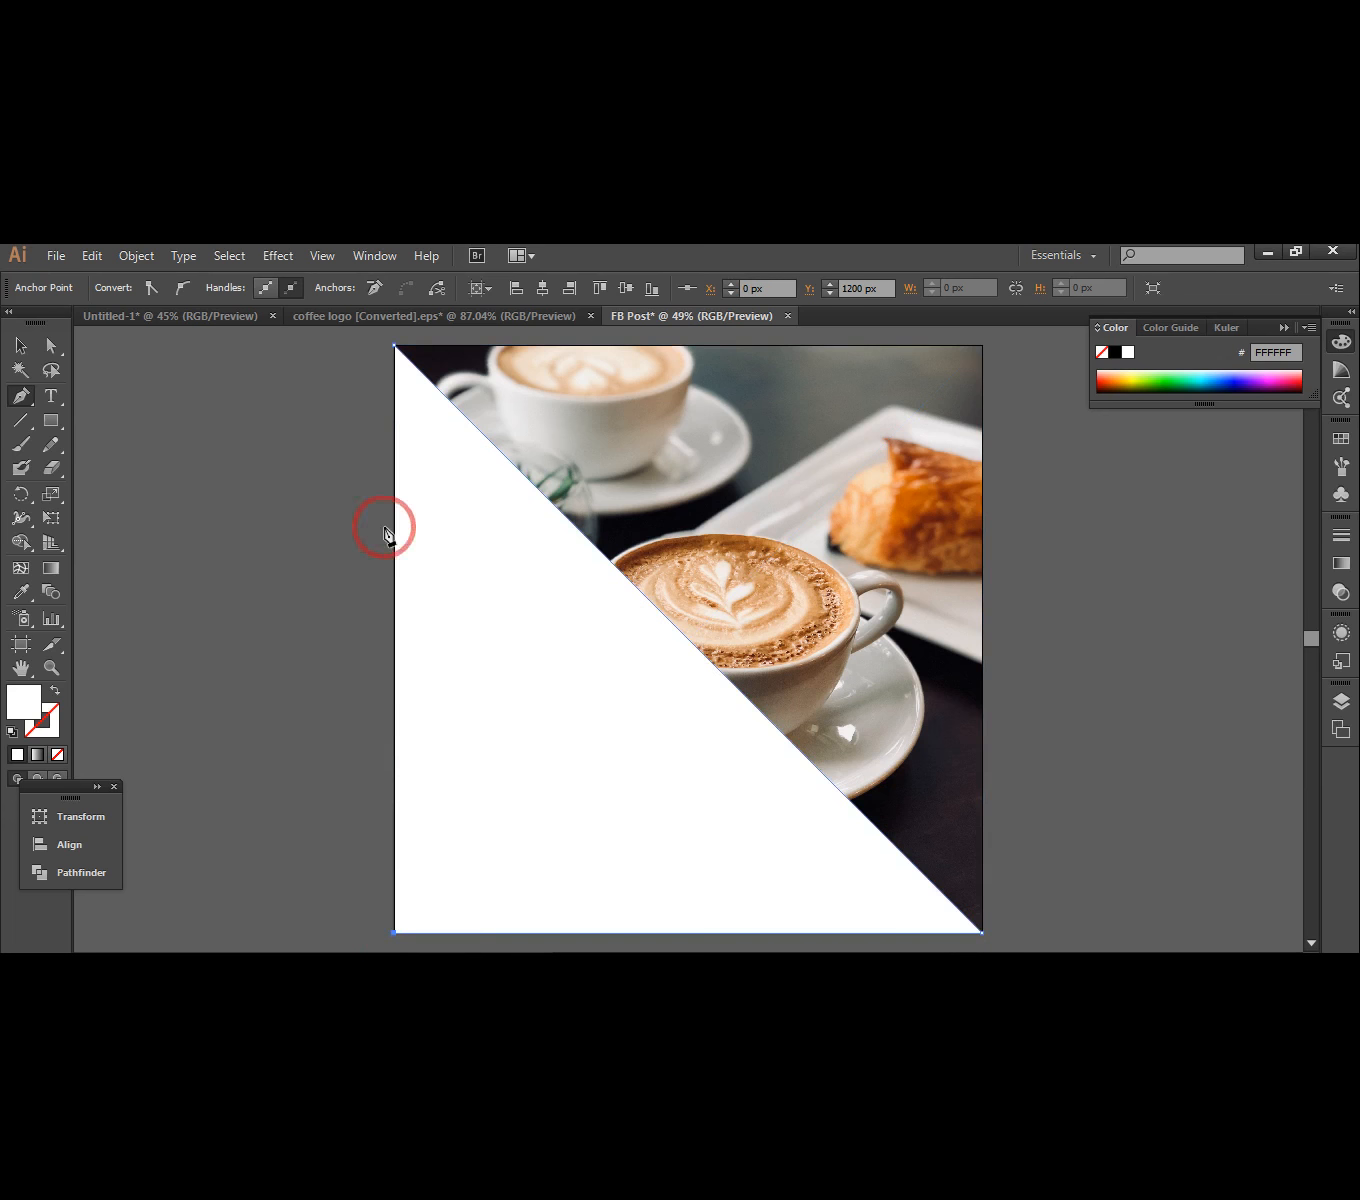
left_click(397, 350)
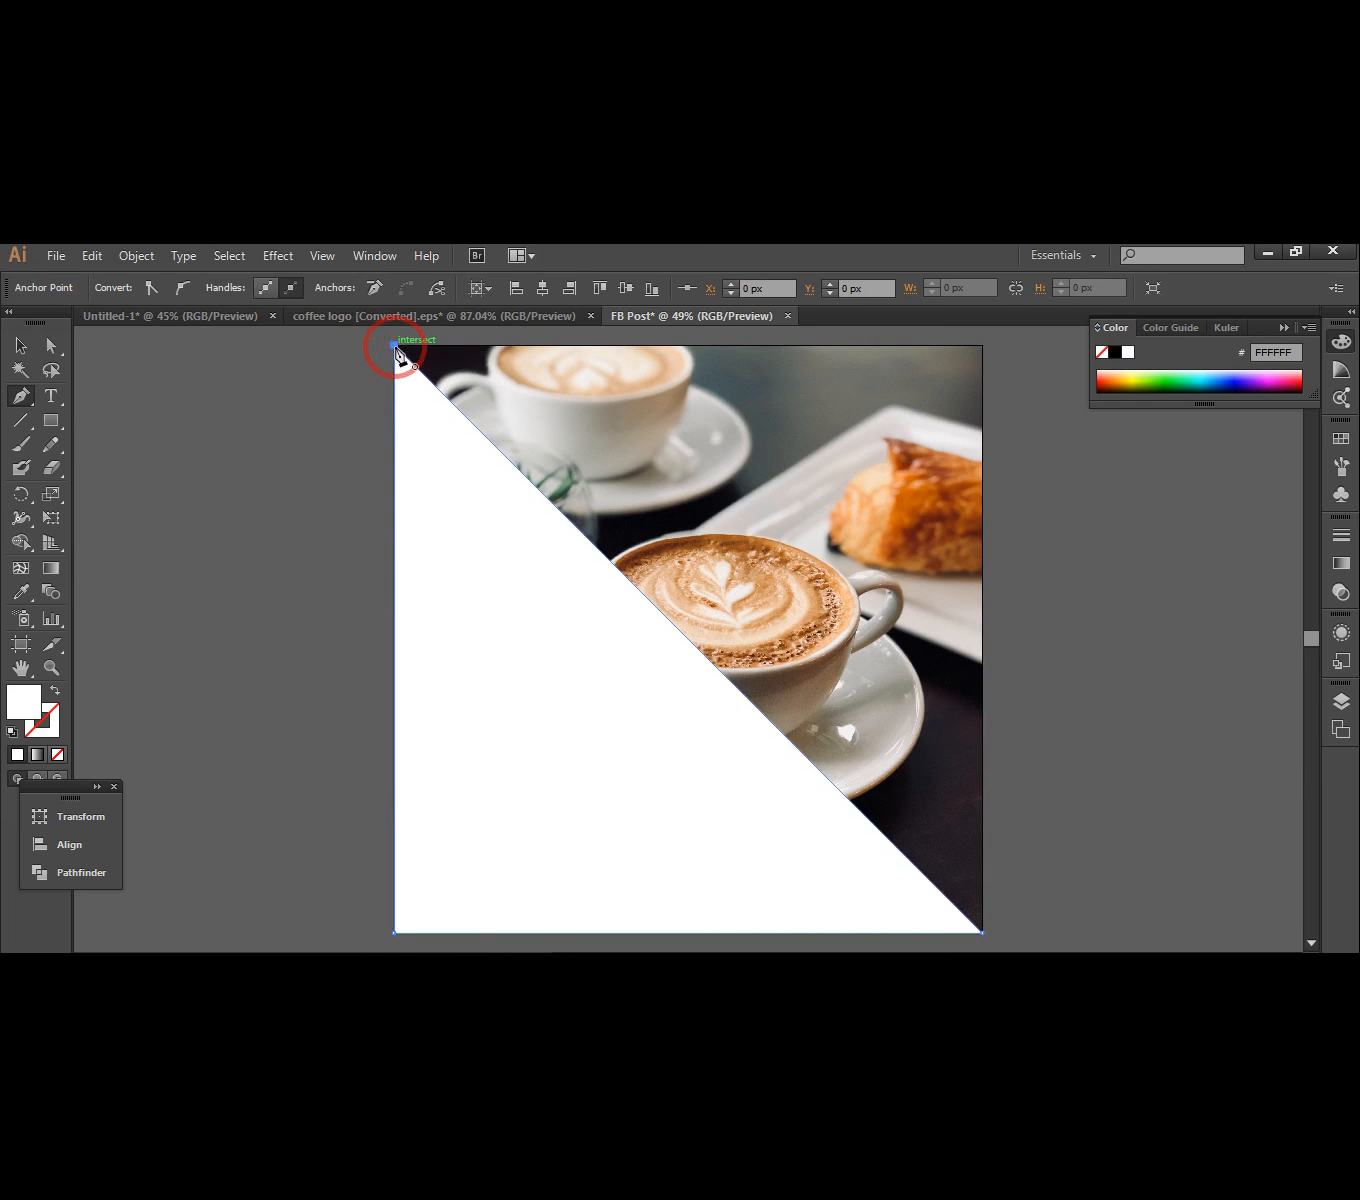
- Change the triangle's fill to brown 9B5705 and deselect it
left_click(20, 345)
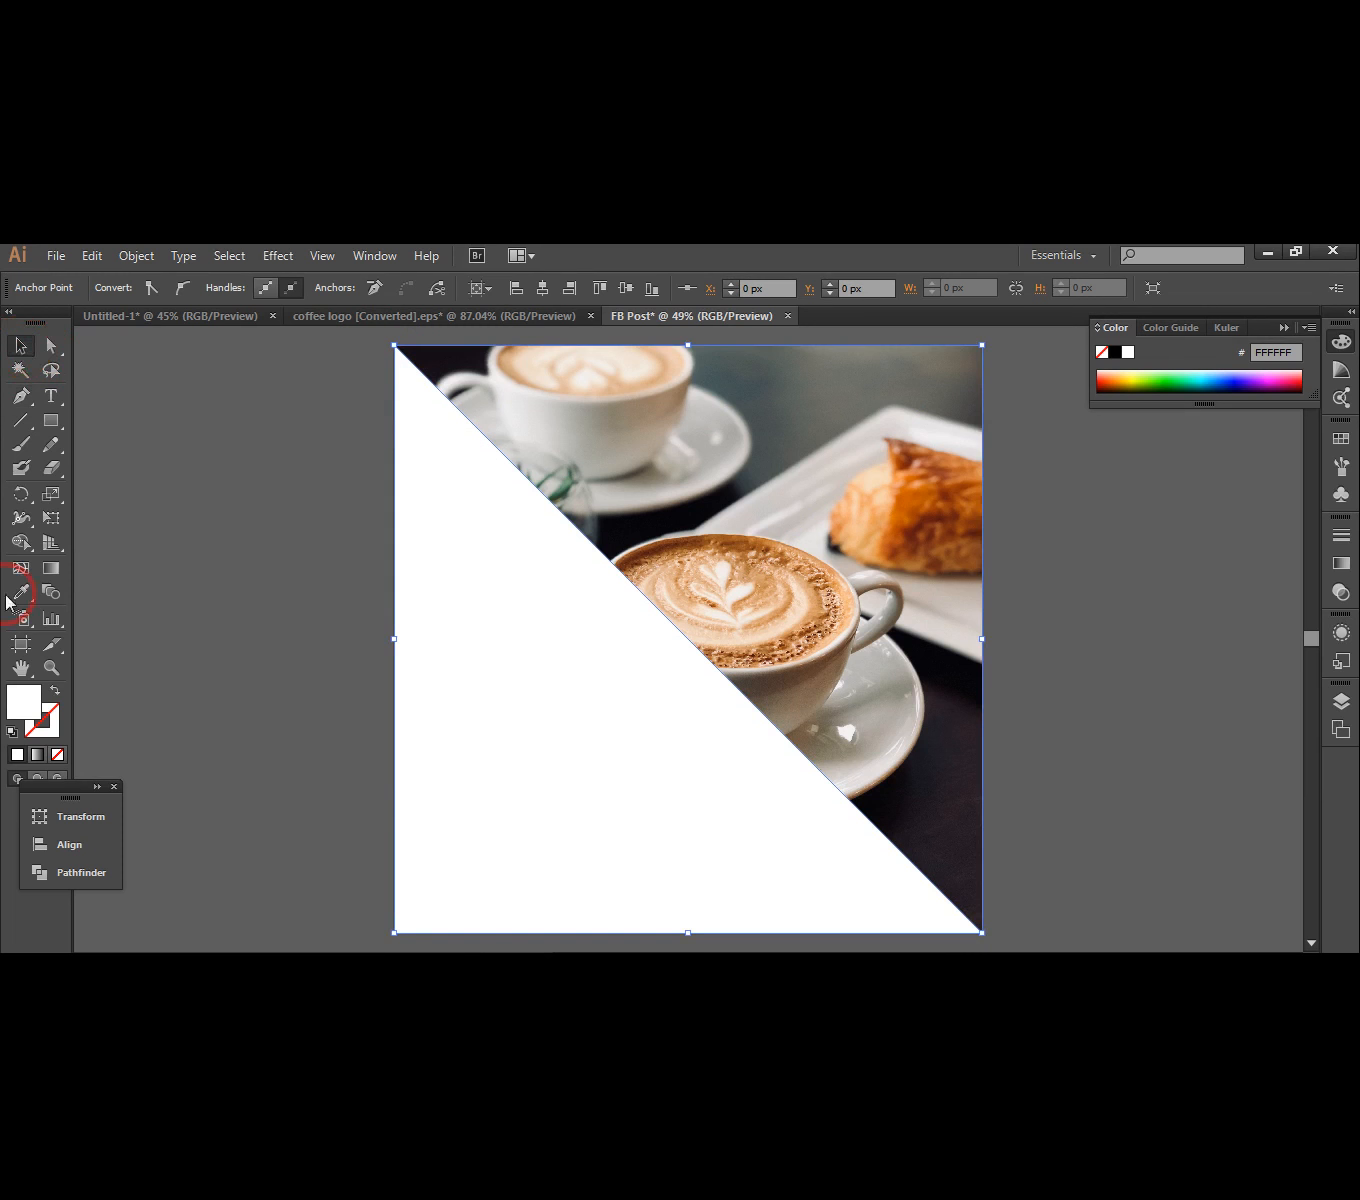
double_click(21, 706)
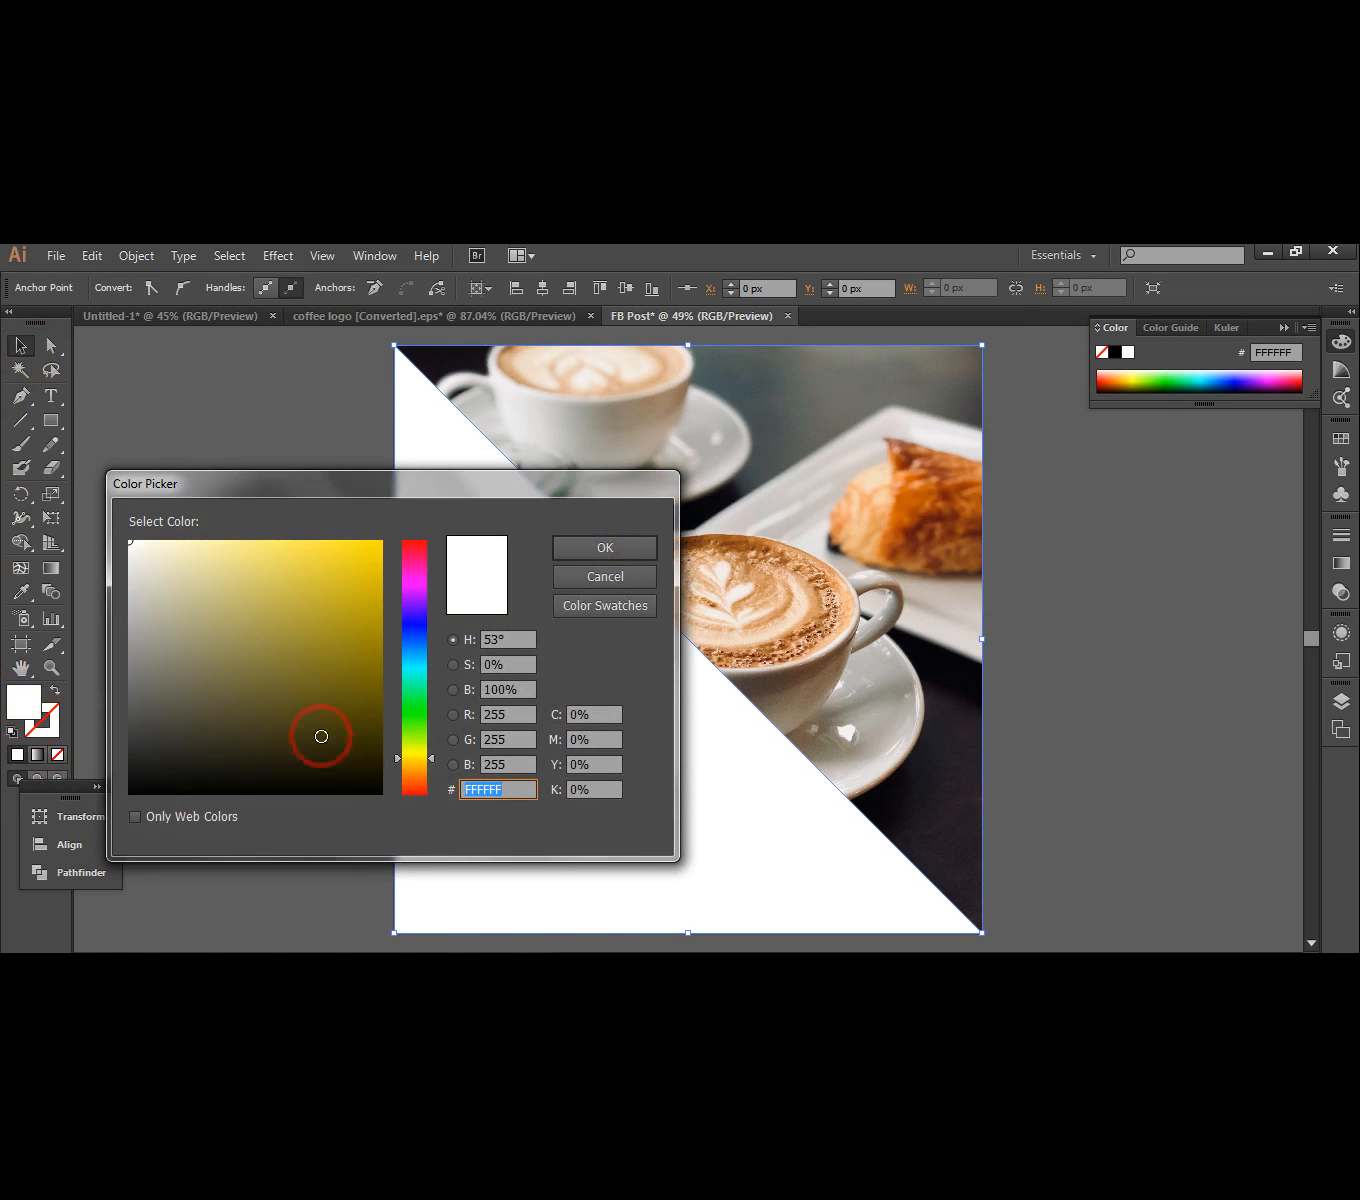
left_click_drag(434, 760, 429, 772)
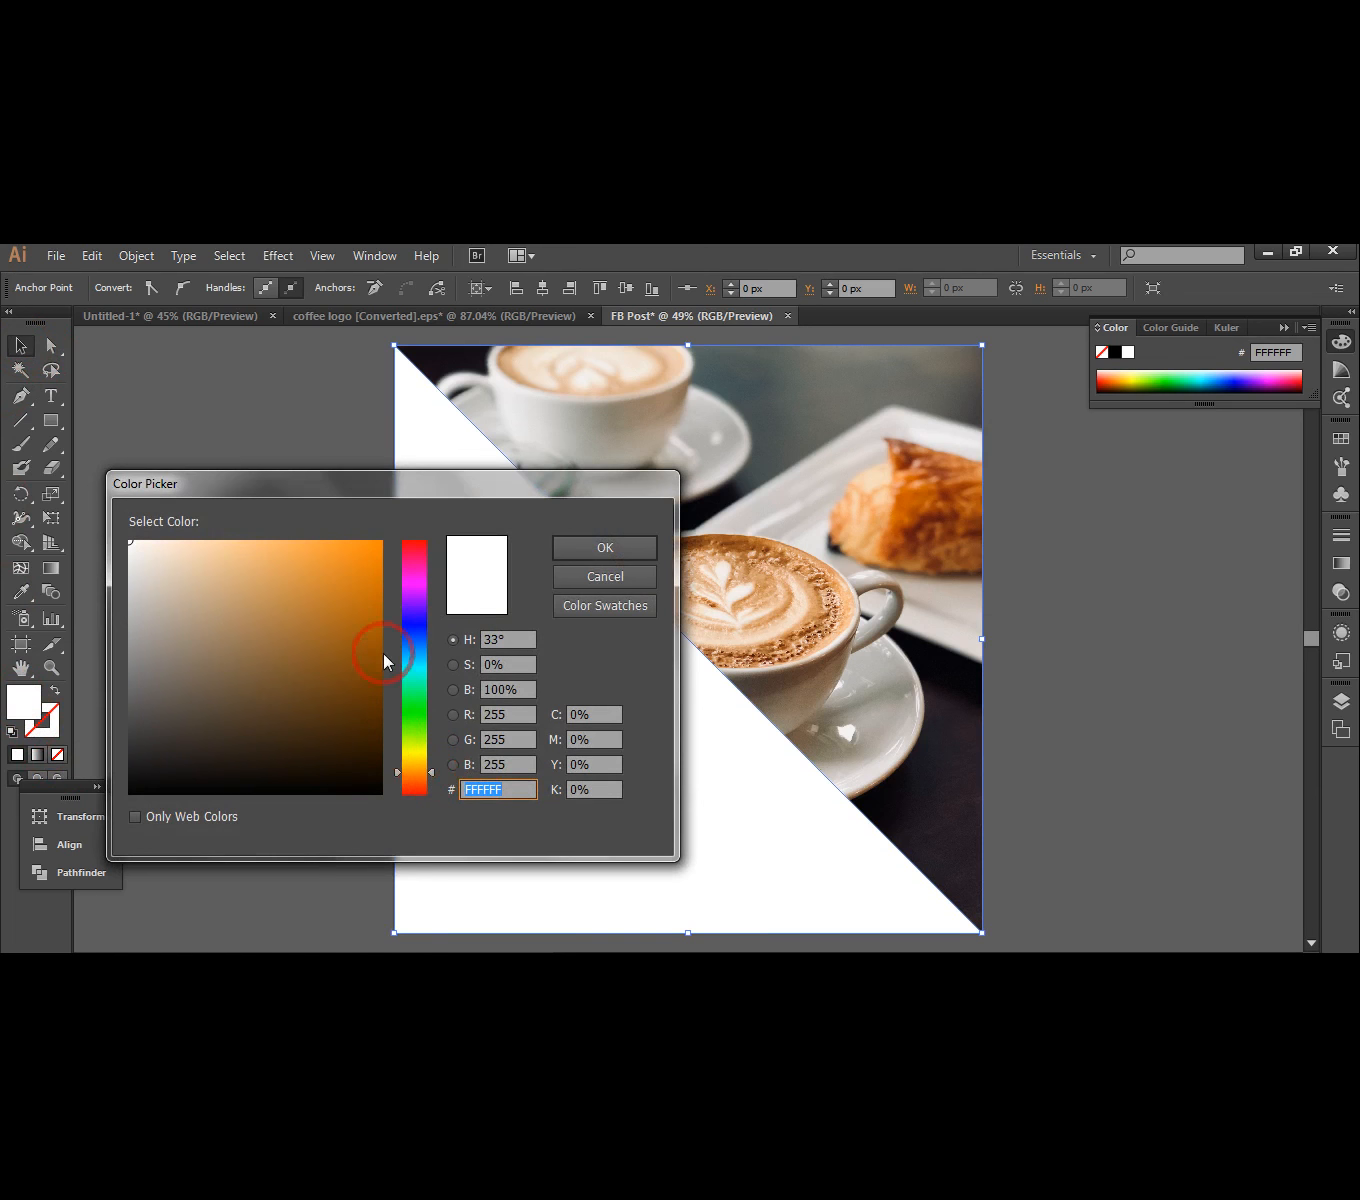
left_click(376, 637)
left_click(580, 553)
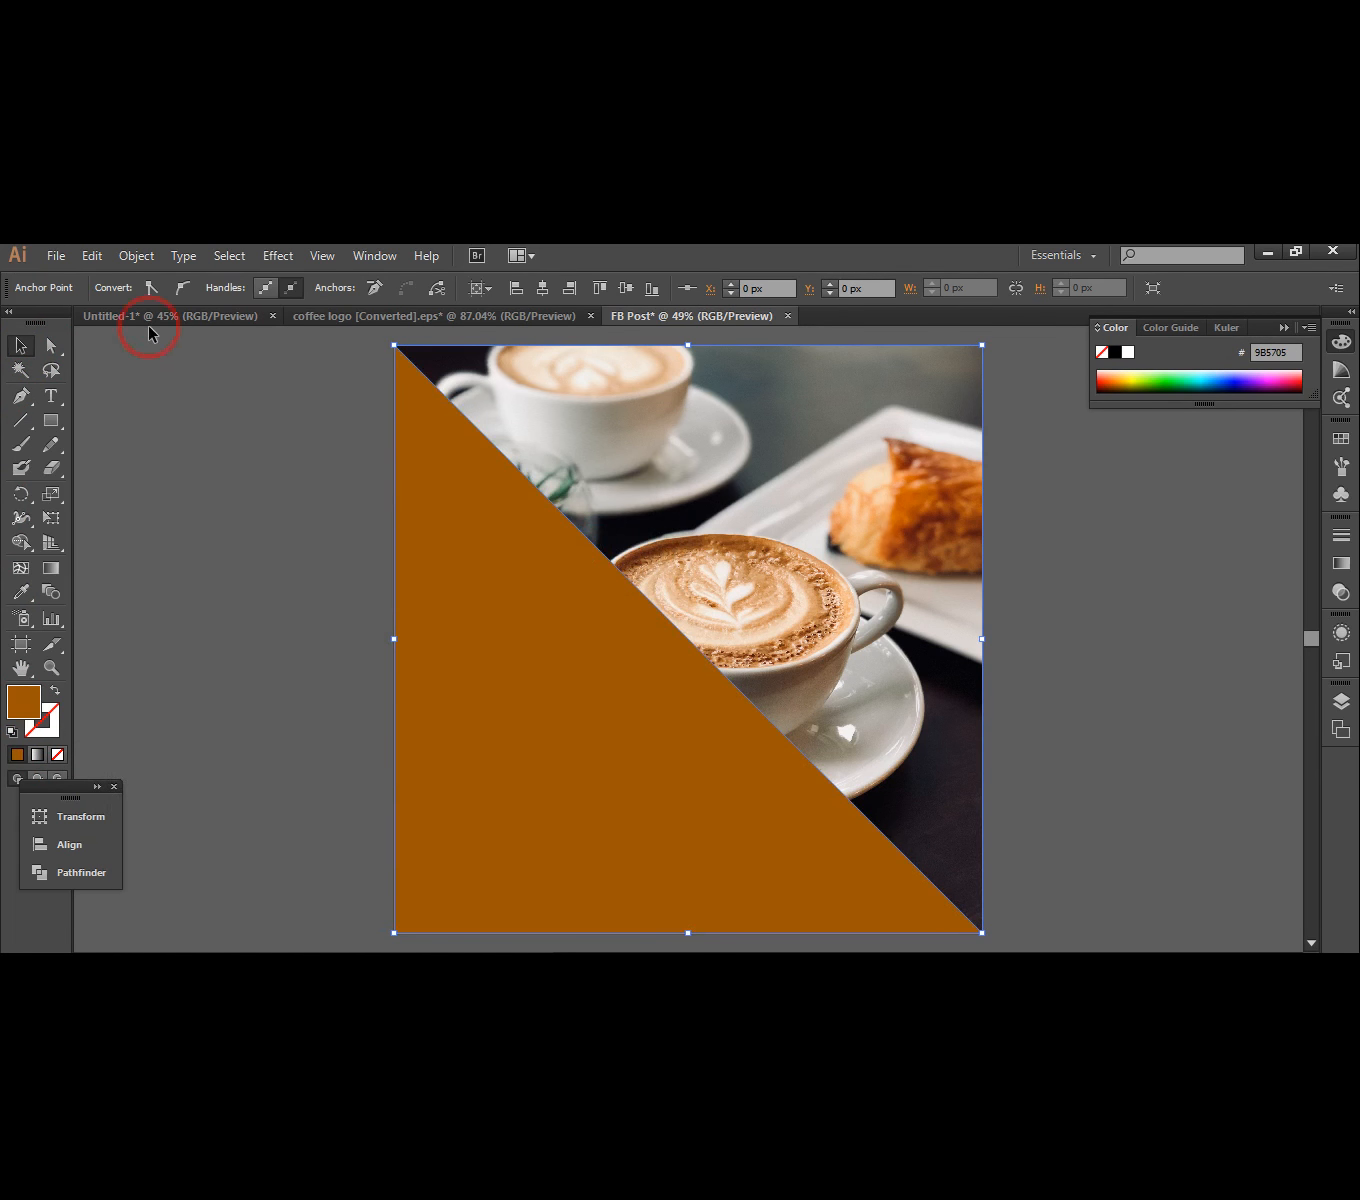
left_click(241, 426)
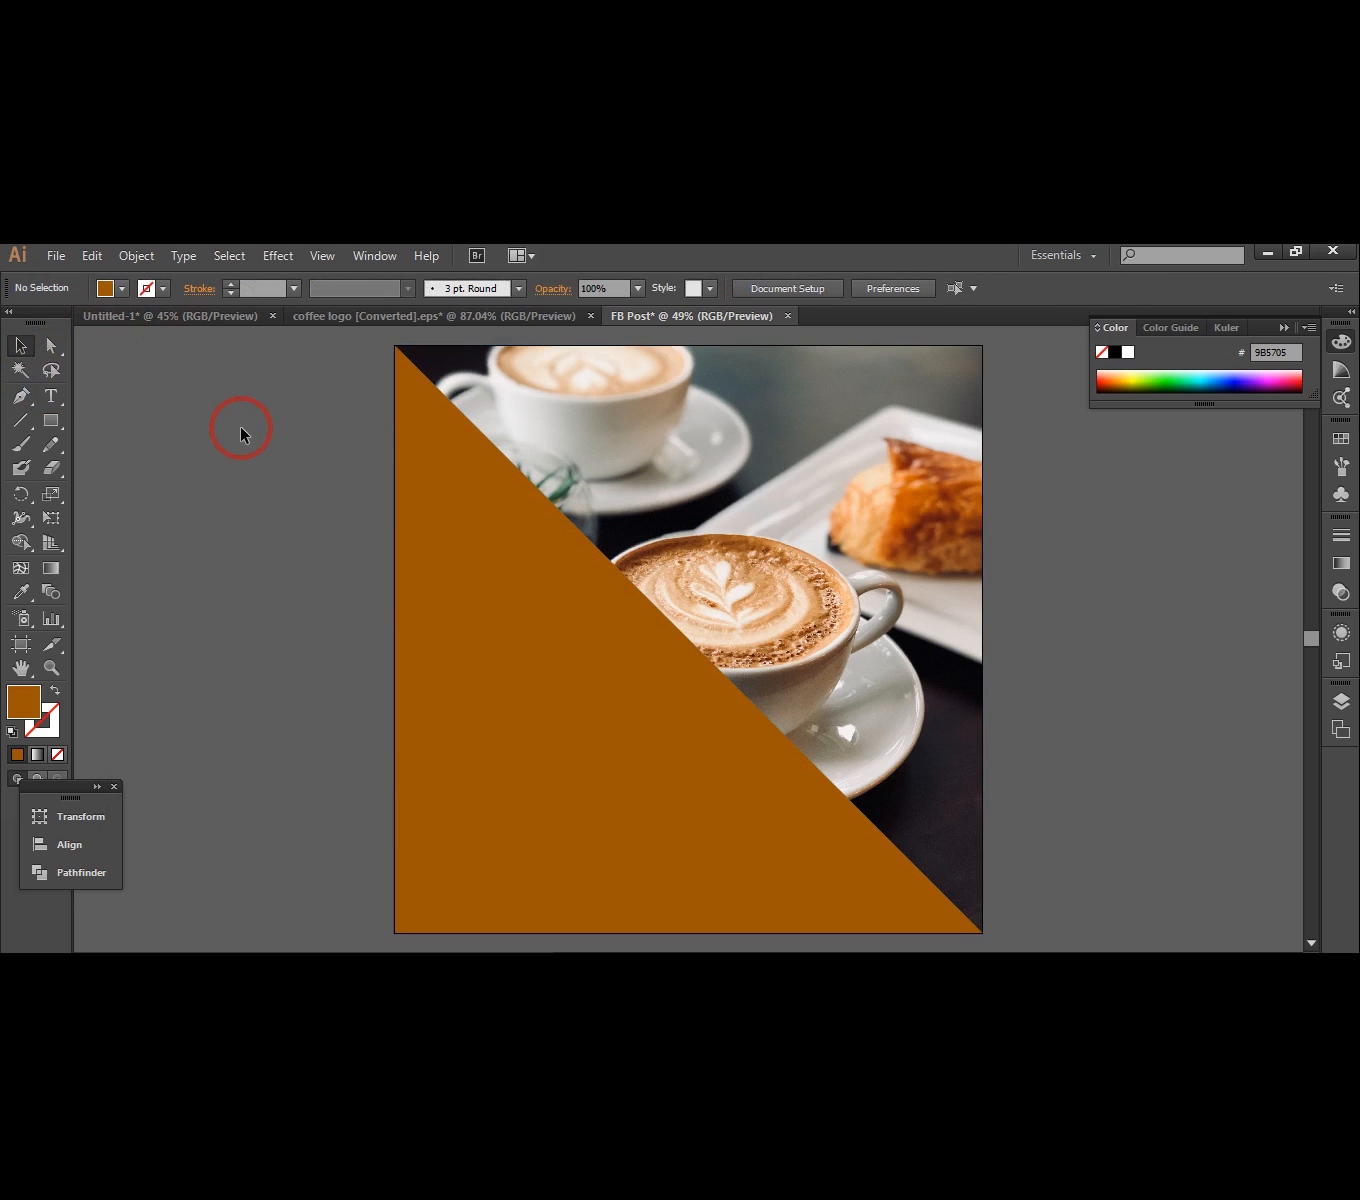
- Copy the brown triangle and paste the duplicate directly in front of it
left_click(547, 625)
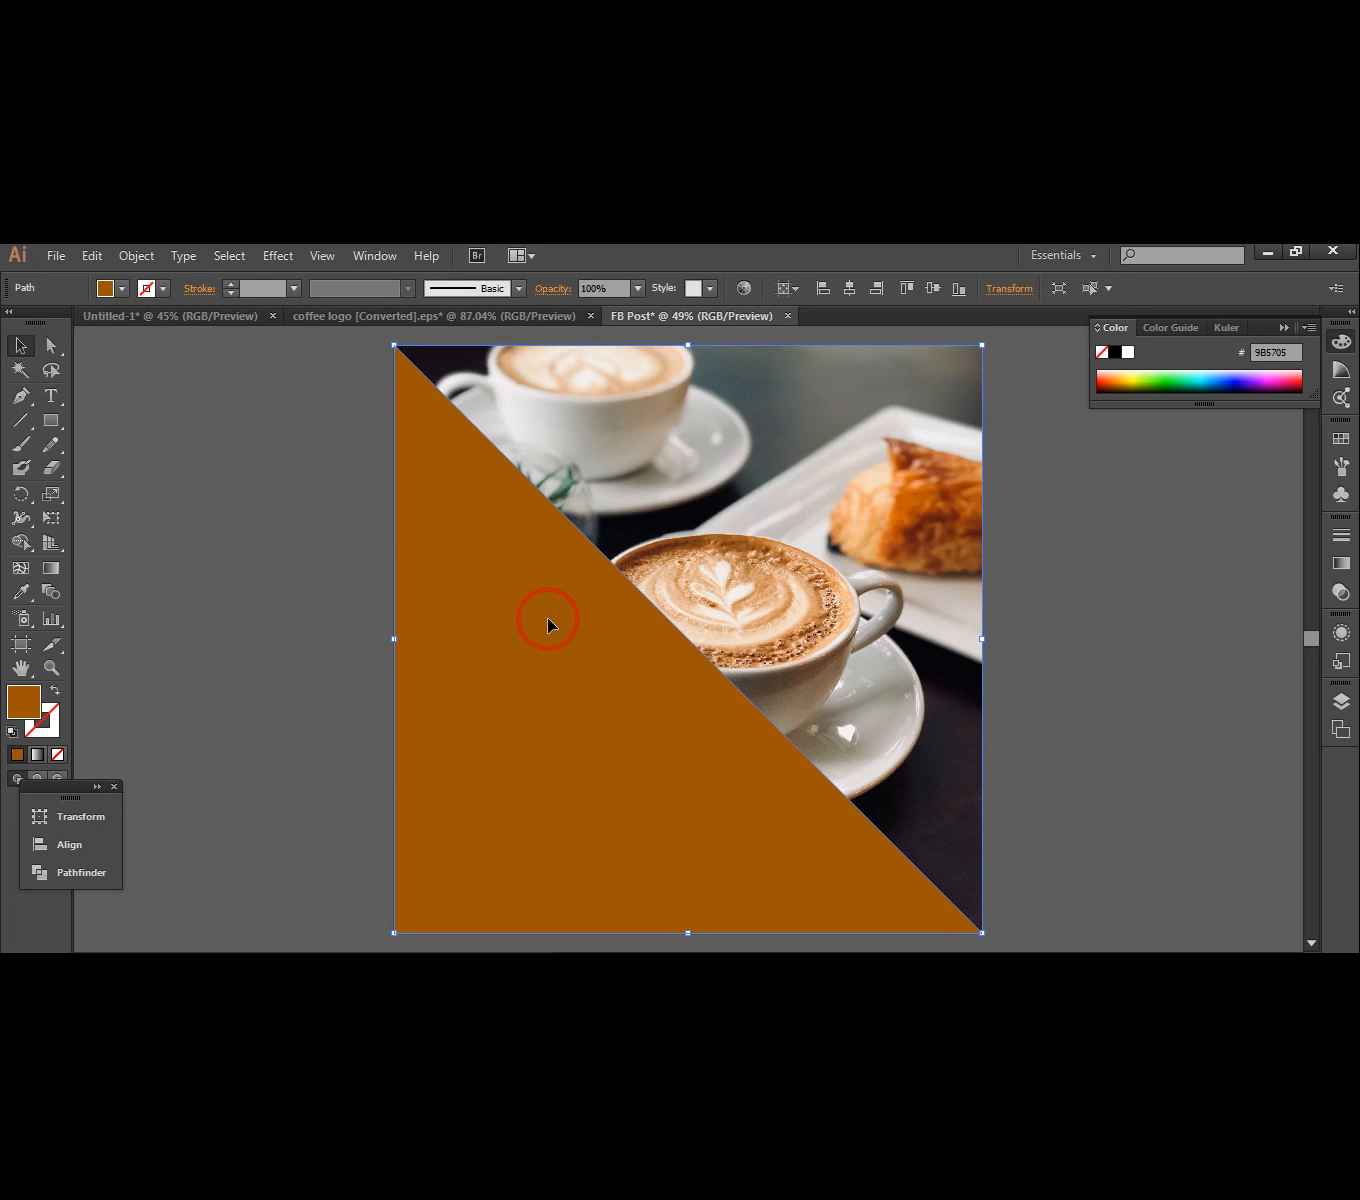
left_click(91, 255)
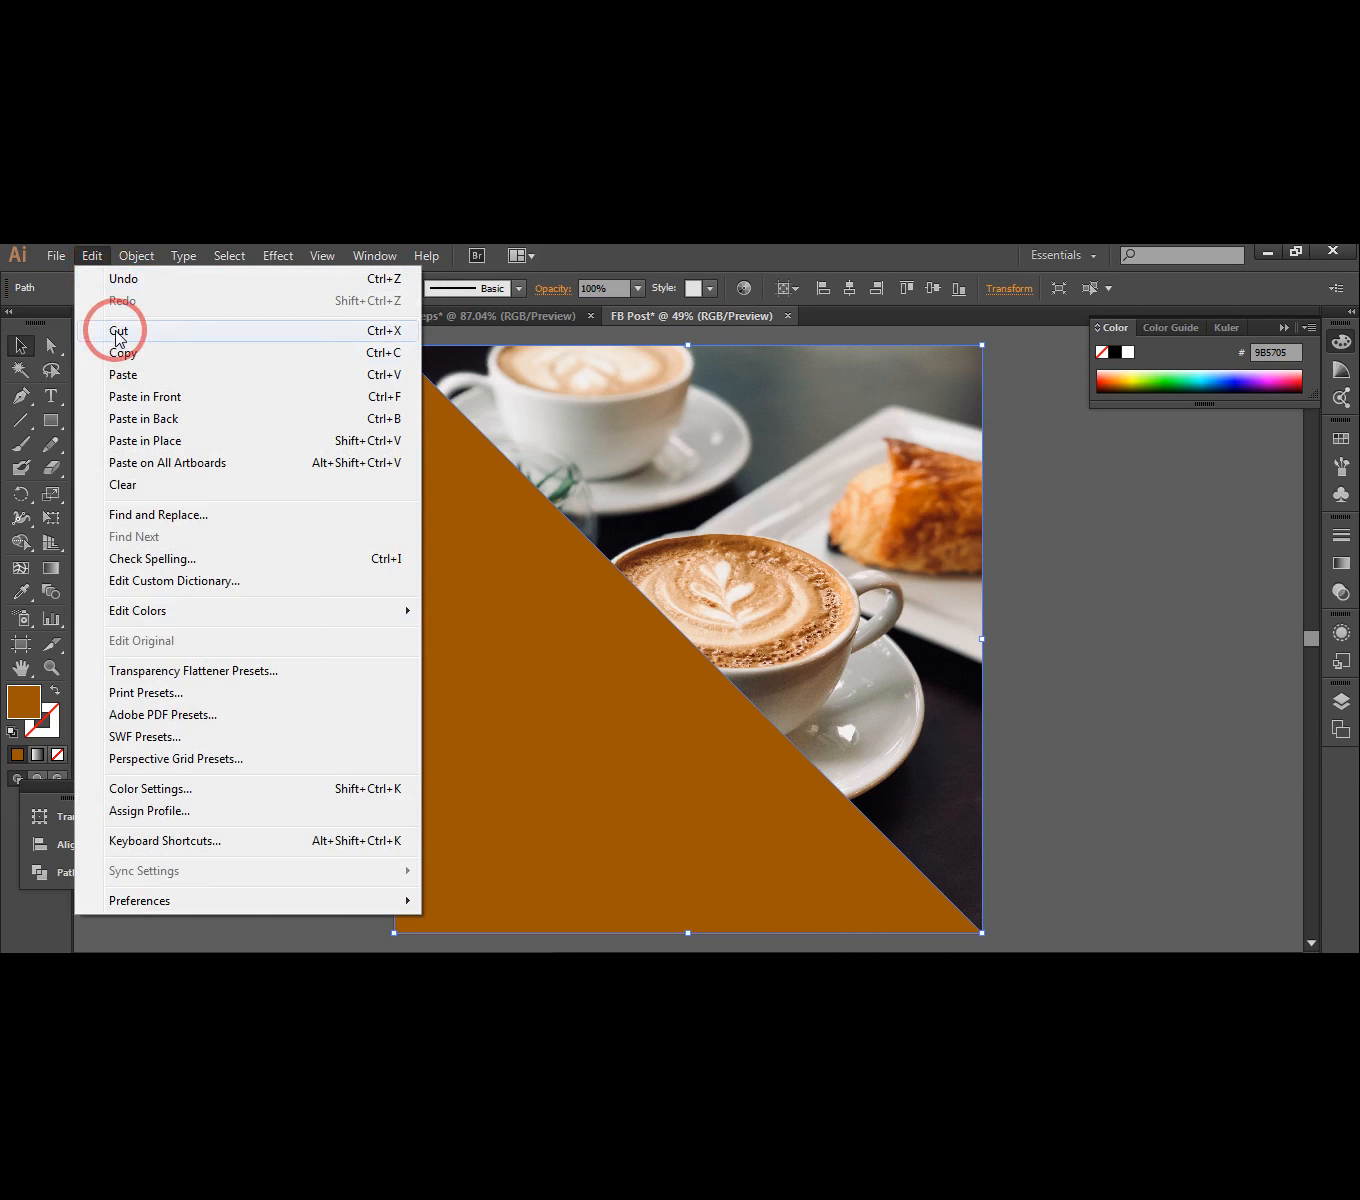
left_click(122, 351)
left_click(93, 257)
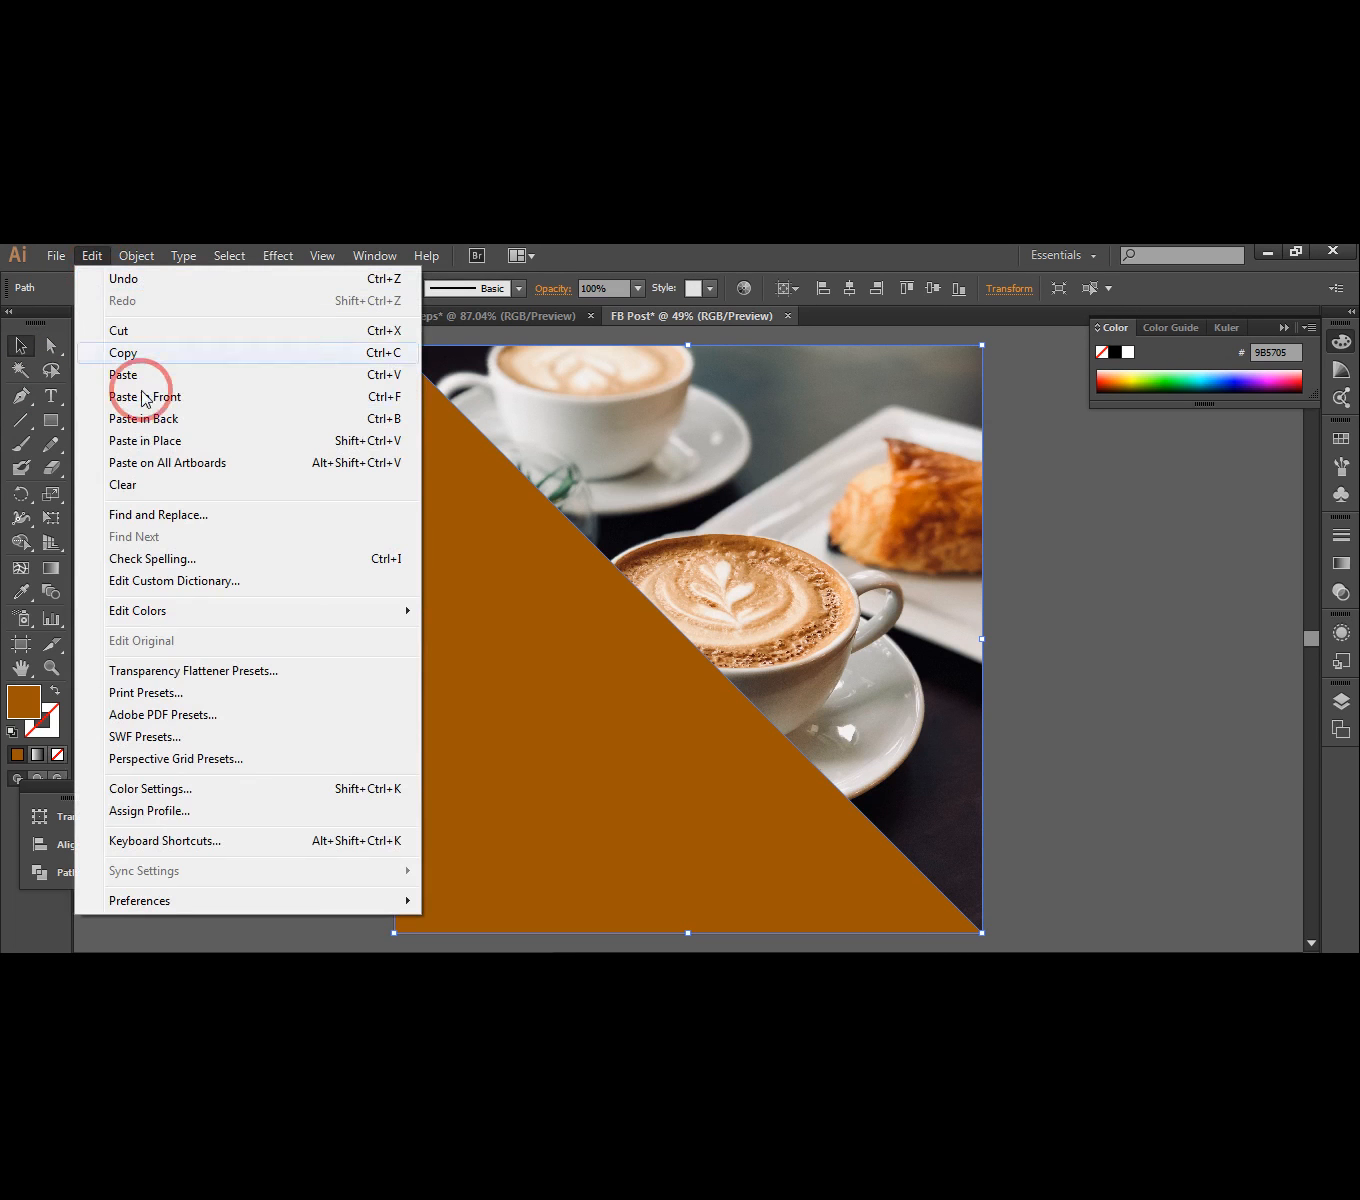
left_click(145, 397)
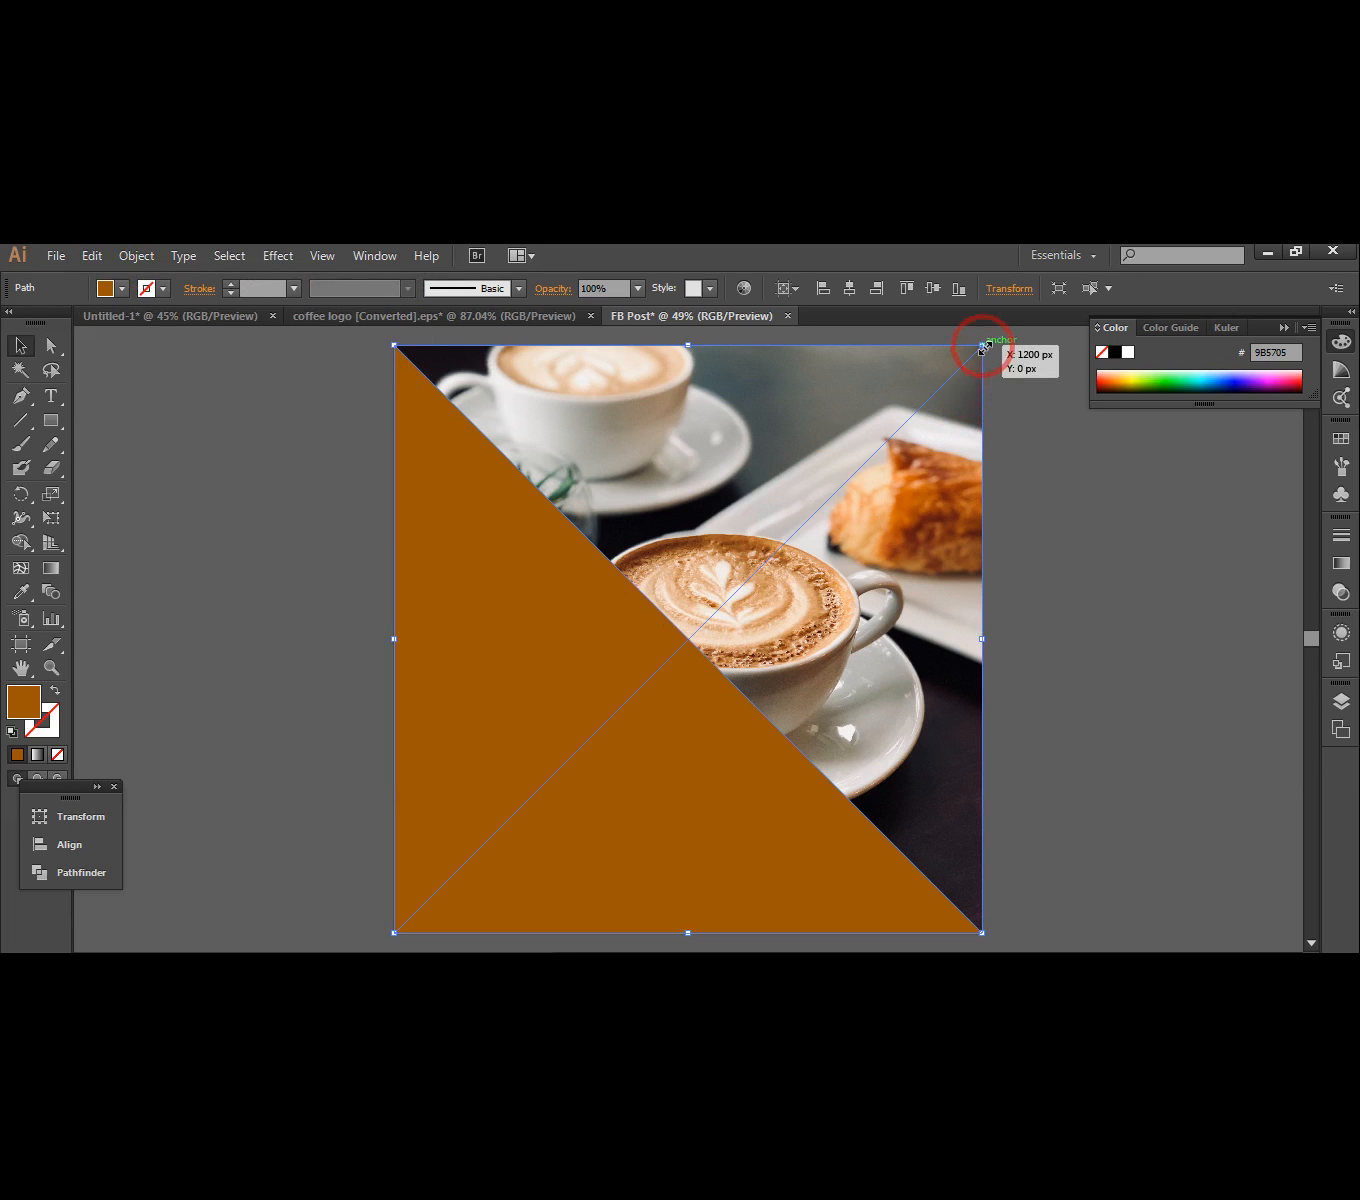
- Shrink the front brown triangle slightly towards its bottom-left corner, and fill the triangle behind it with near-black 020202
left_click_drag(981, 347, 969, 361)
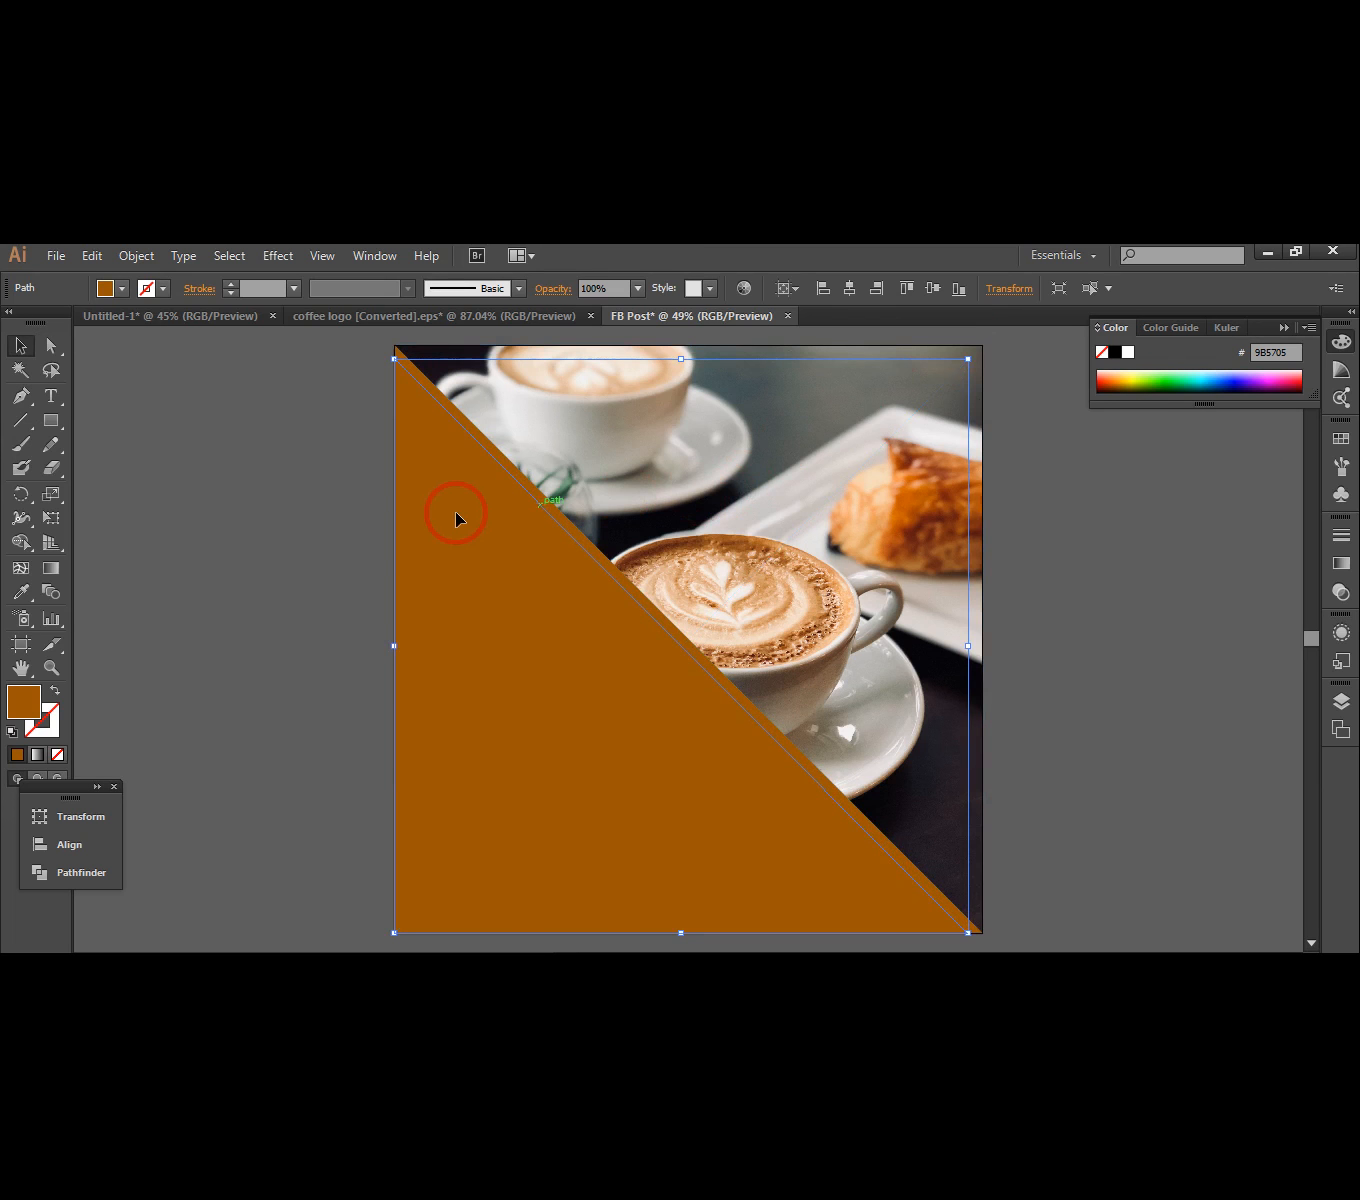
key("ctrl+z")
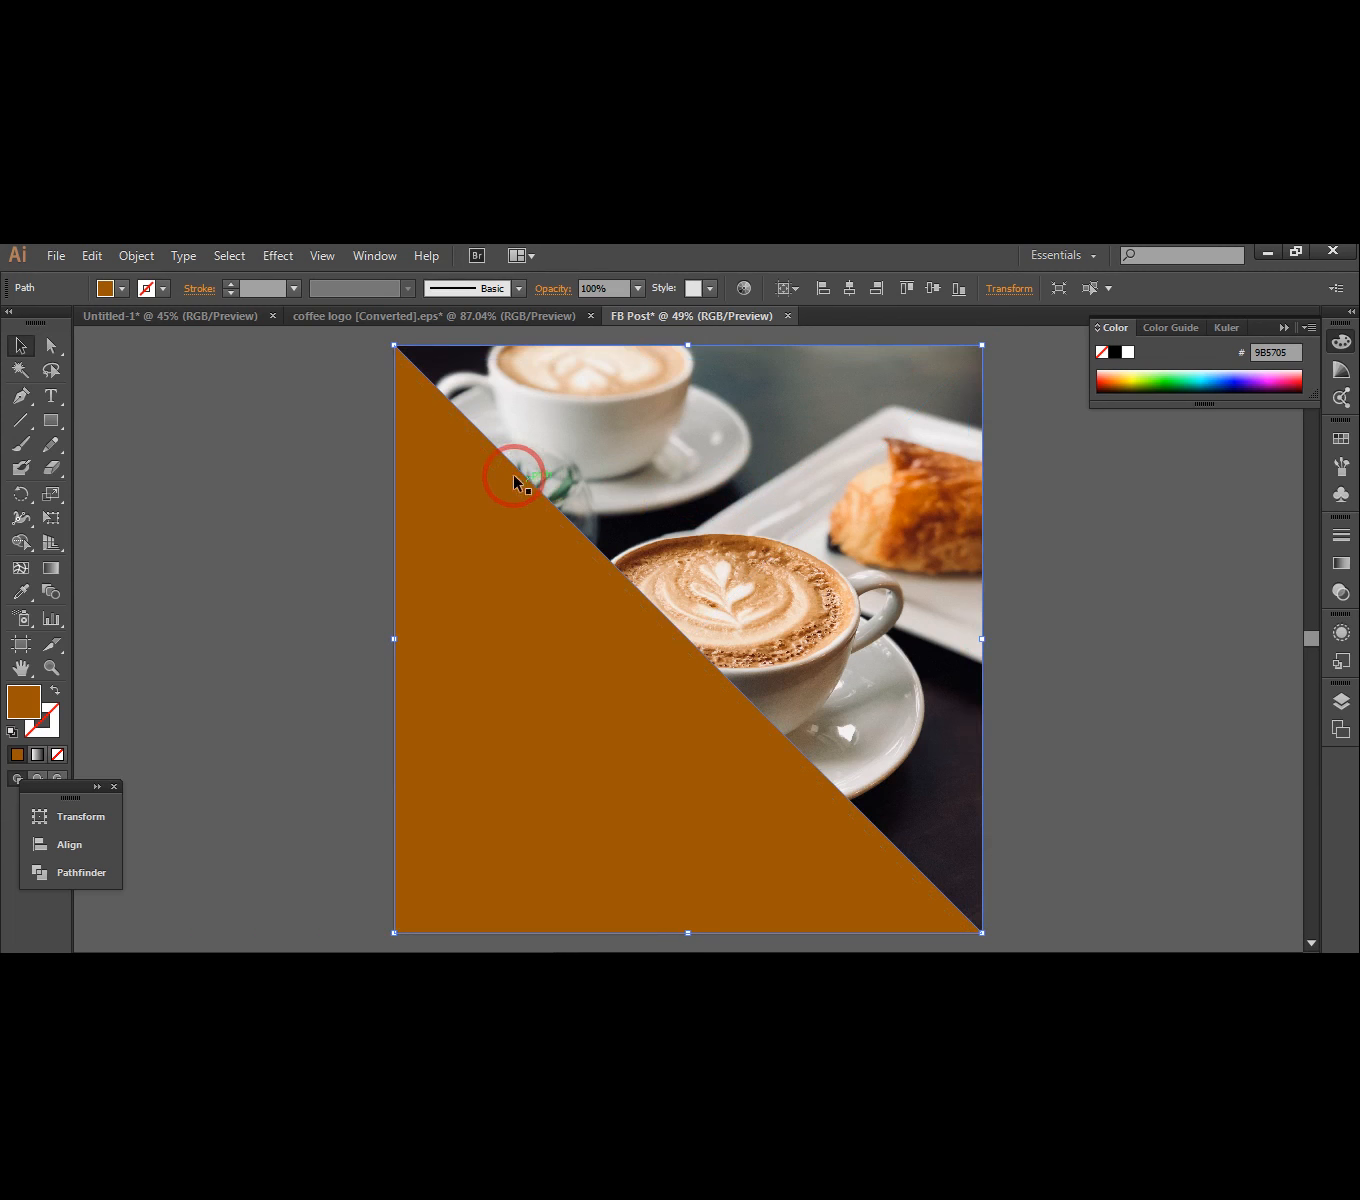
double_click(27, 712)
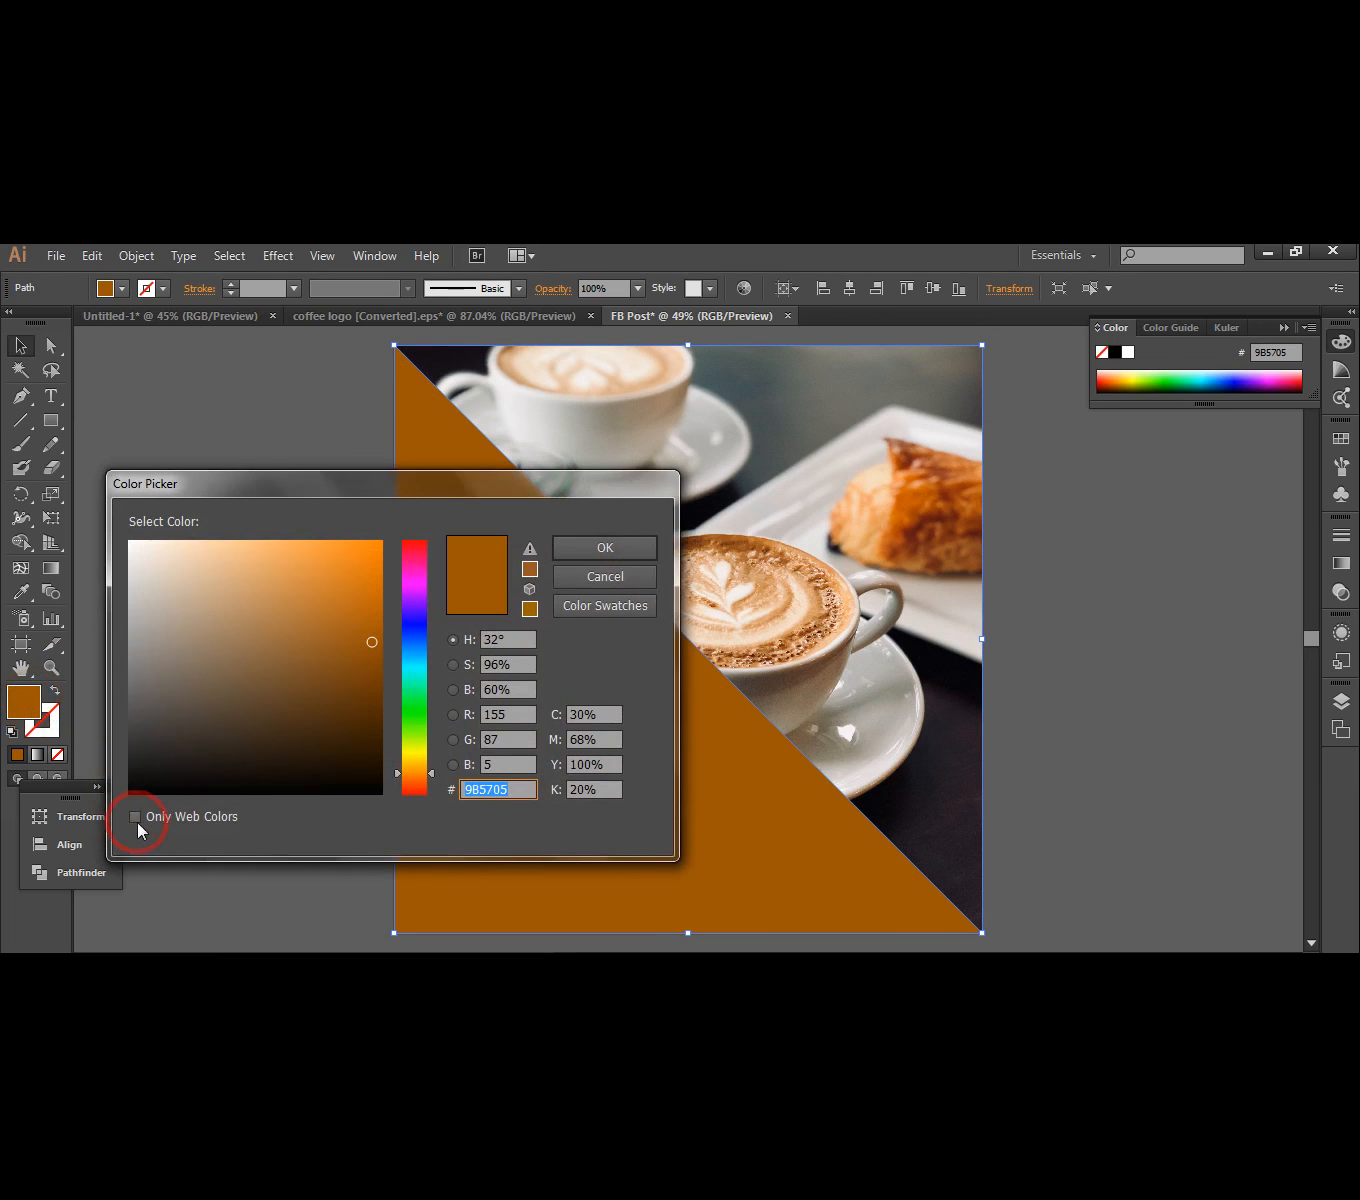
left_click(128, 785)
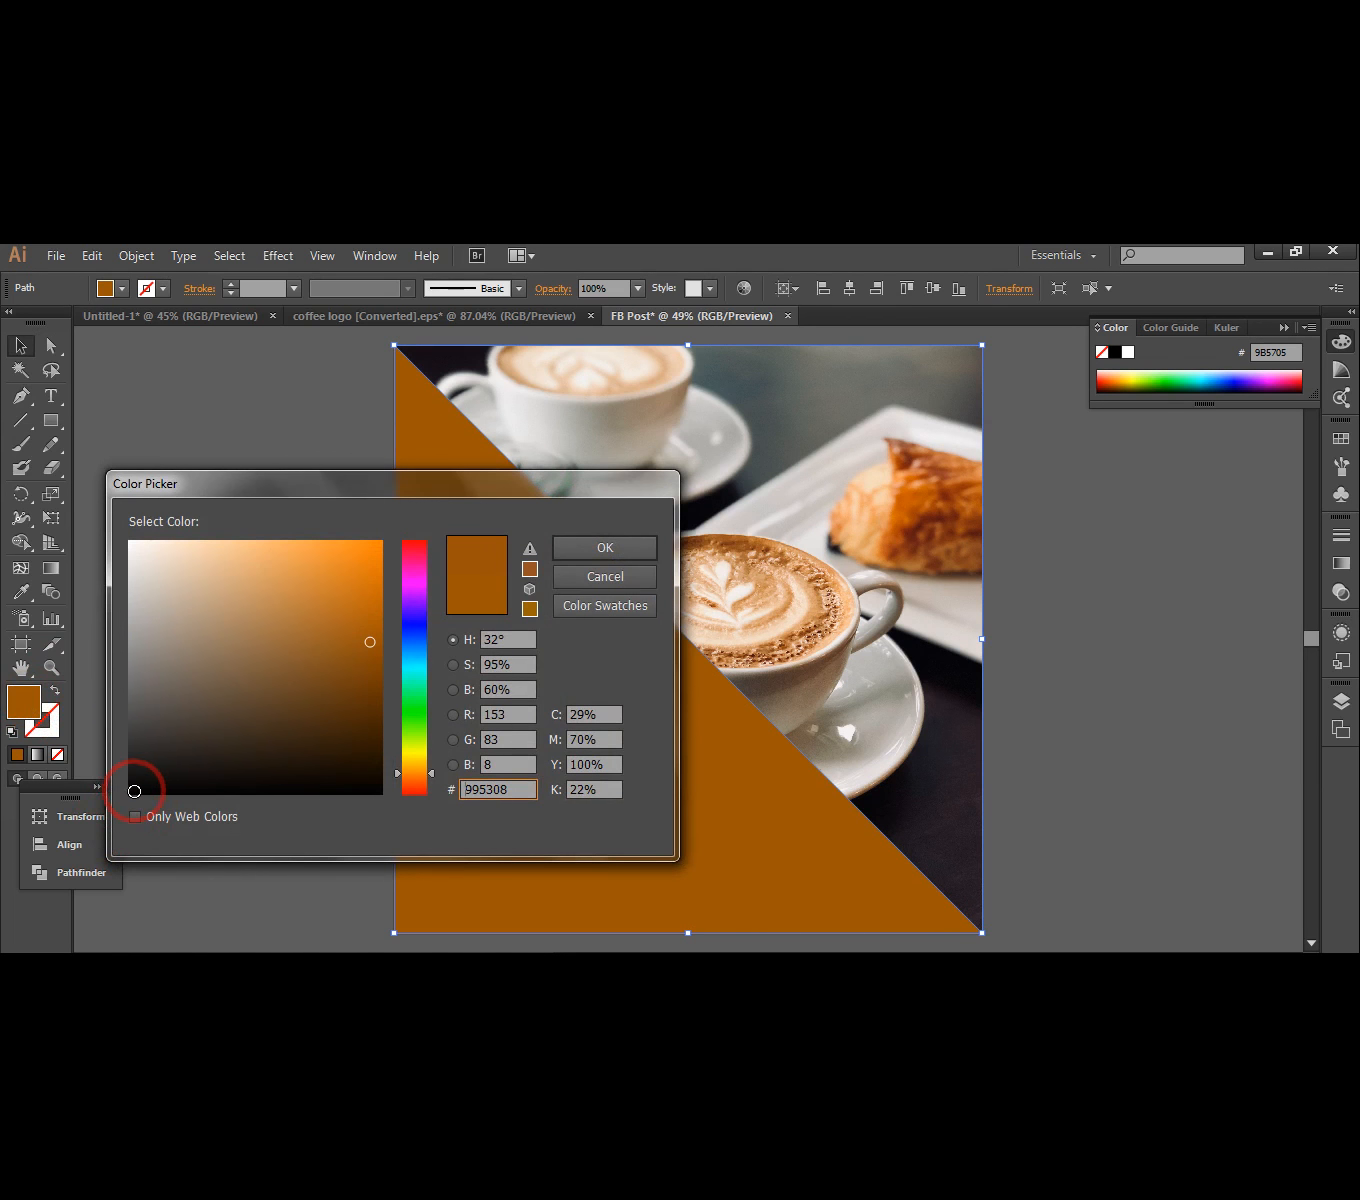
left_click(131, 791)
left_click(604, 548)
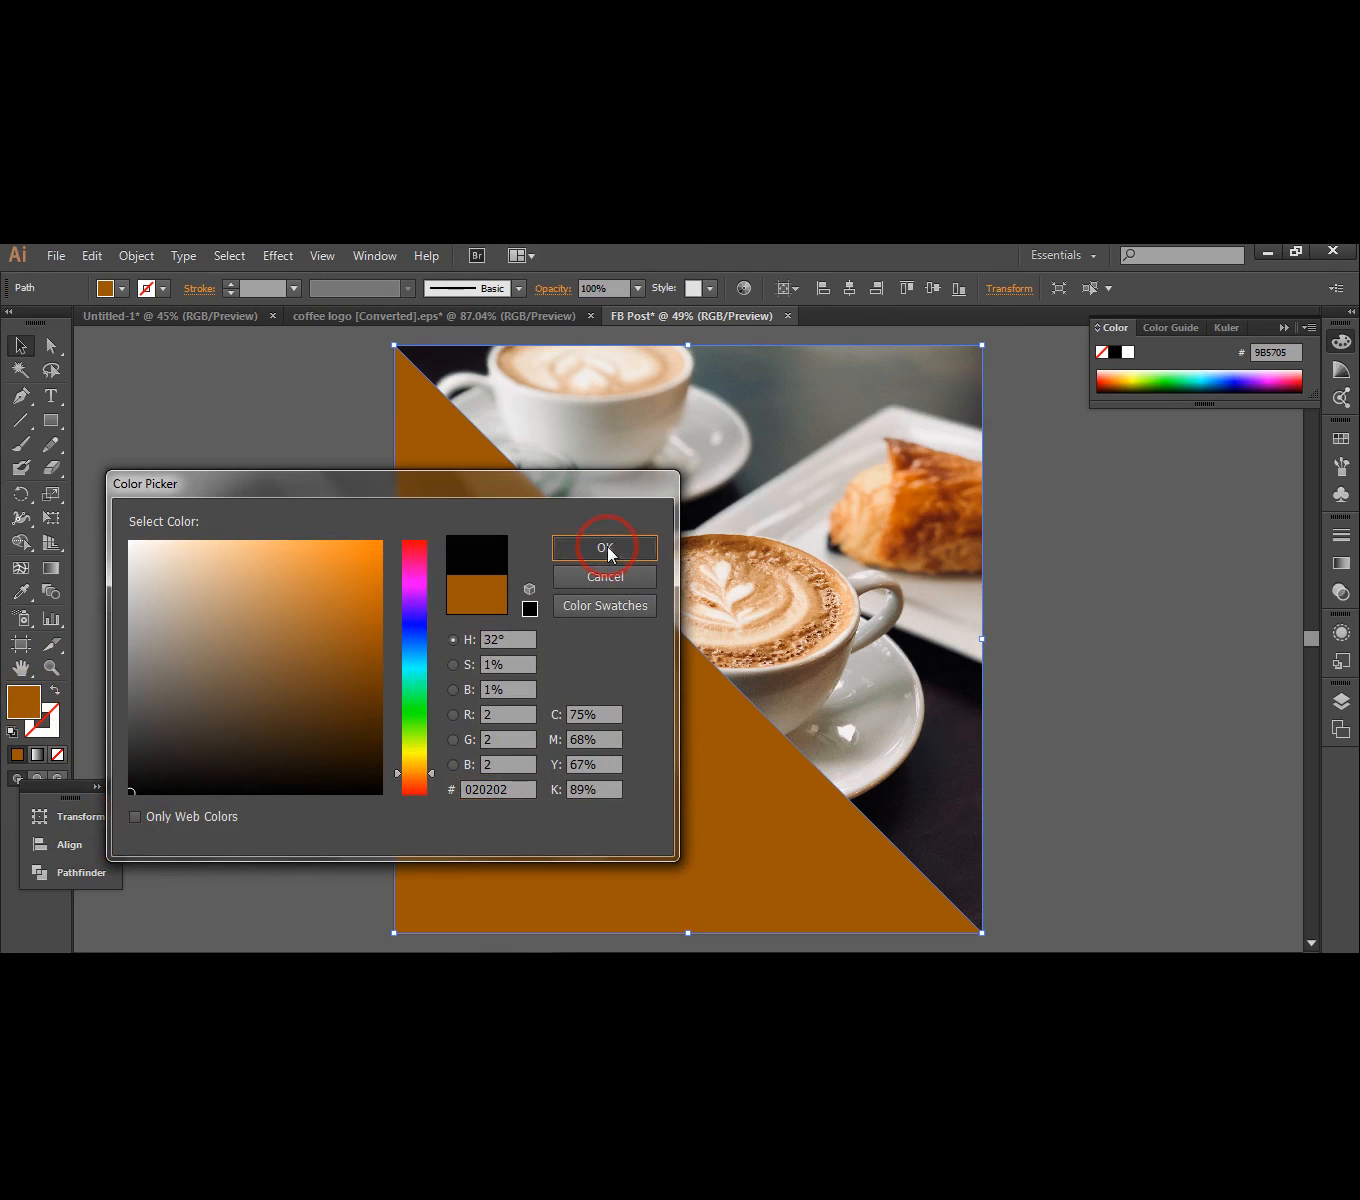
left_click(315, 468)
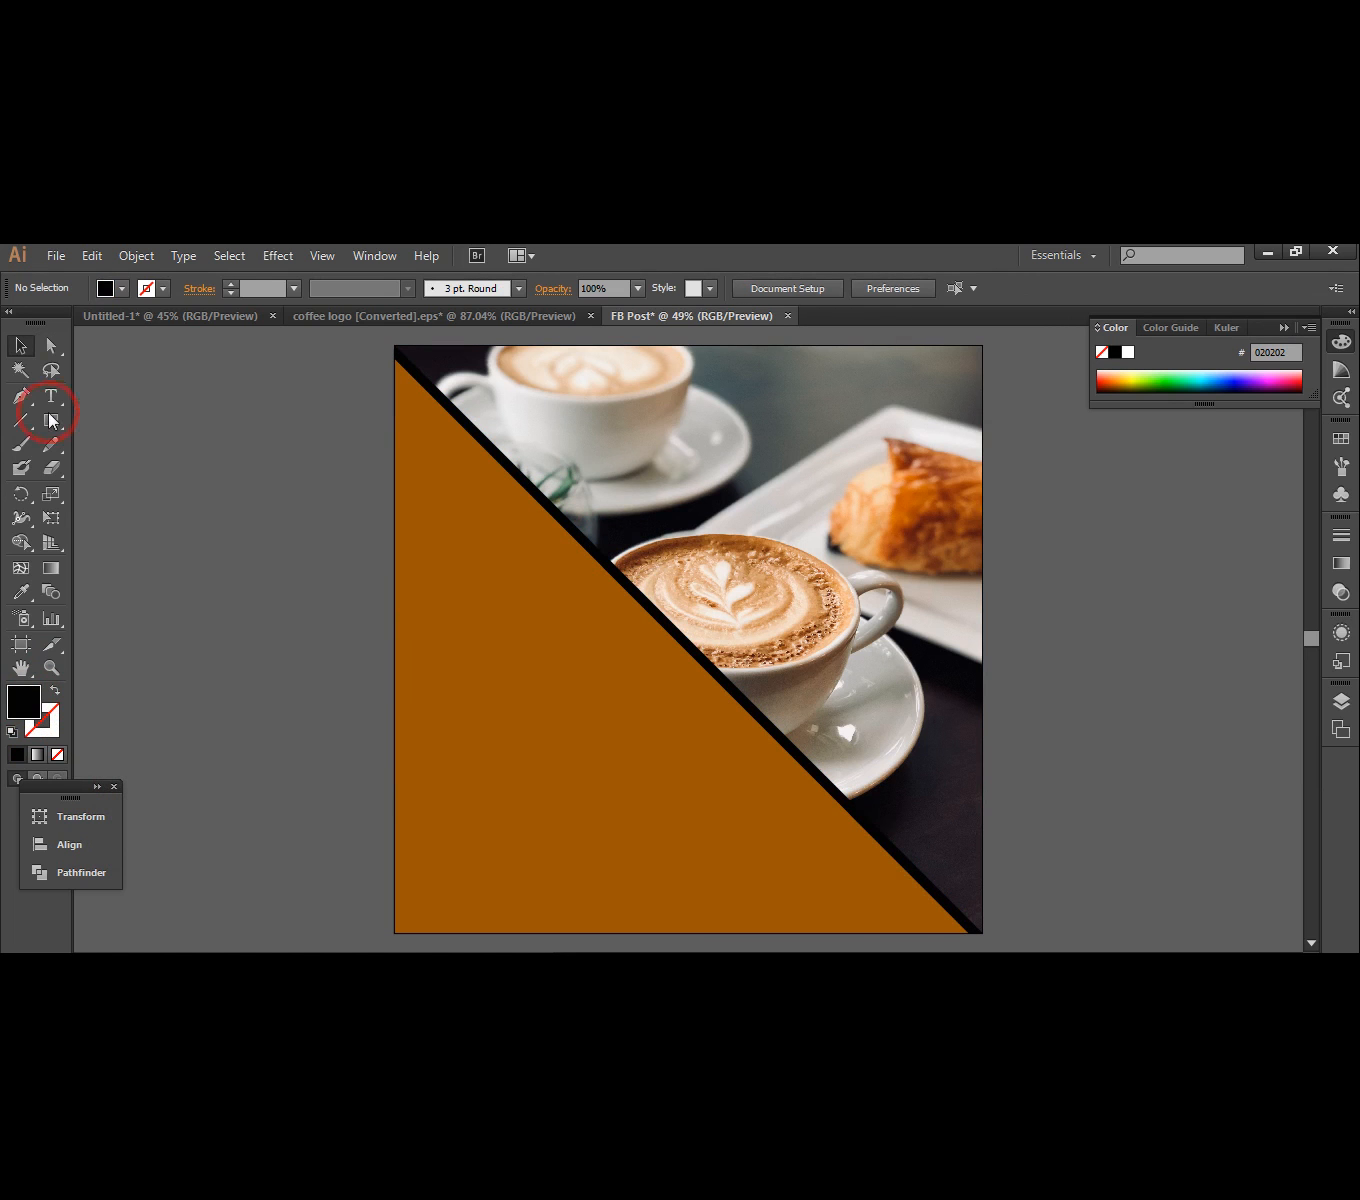
- Draw a large black rounded square over the artboard's left part and move it up towards the top-left corner
left_click_drag(68, 433, 162, 447)
left_click_drag(252, 473, 665, 705)
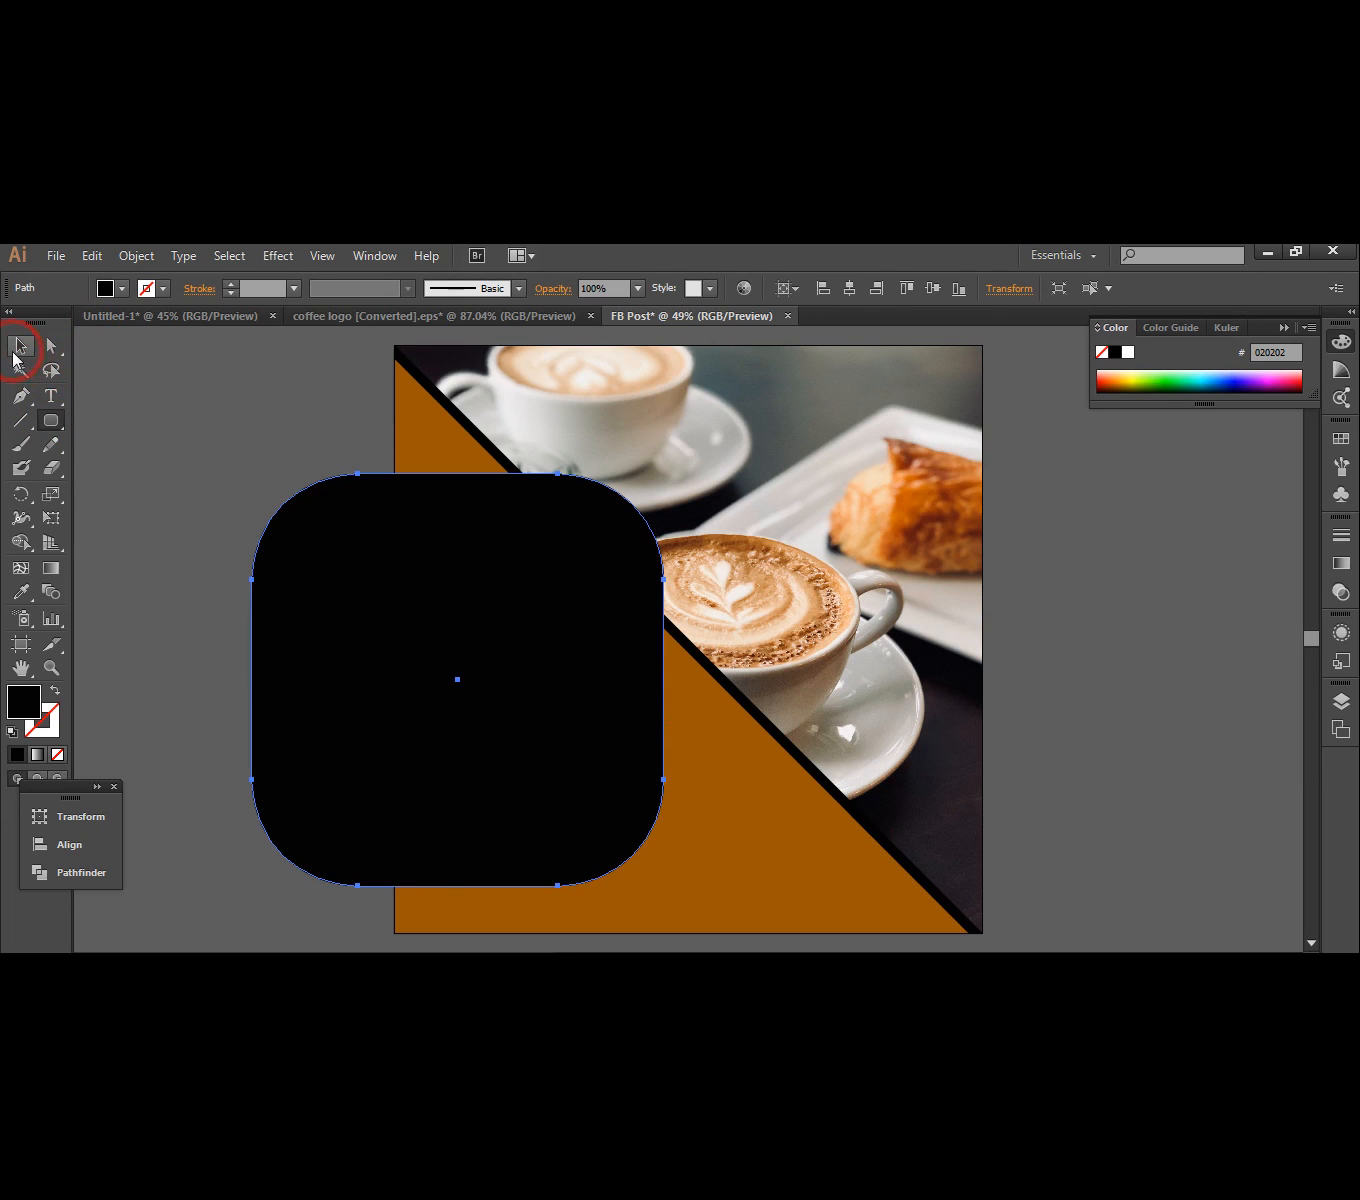
left_click(20, 348)
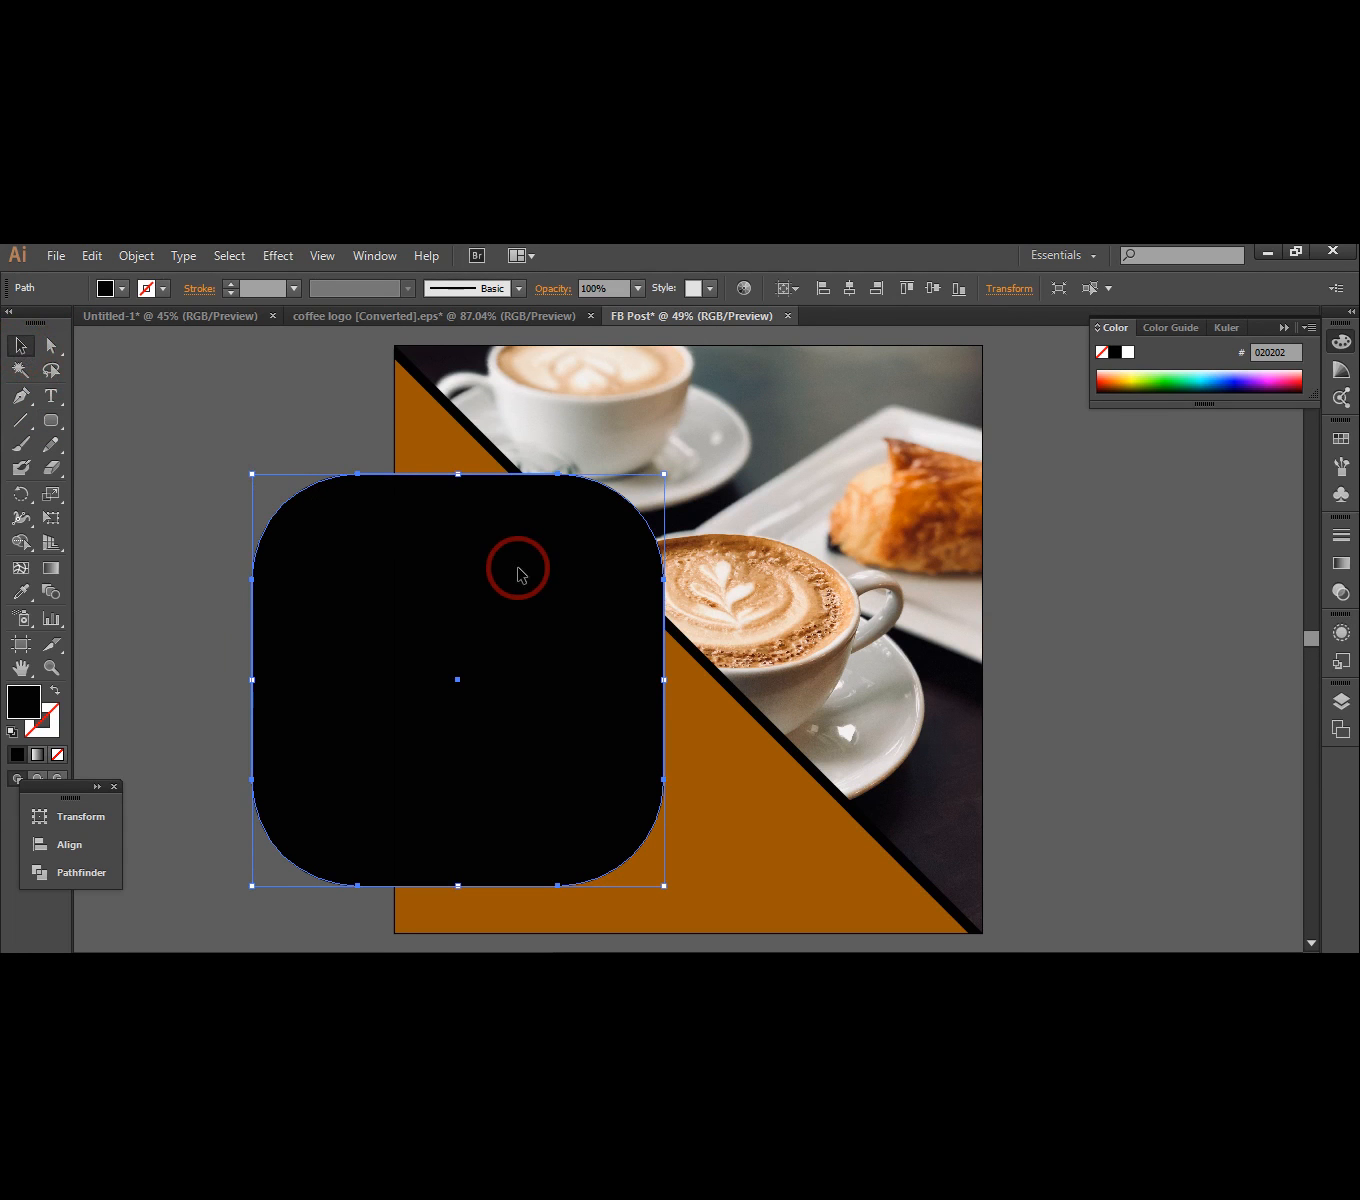
left_click_drag(518, 572, 499, 412)
- Rotate the black rounded square by 45°
right_click(499, 411)
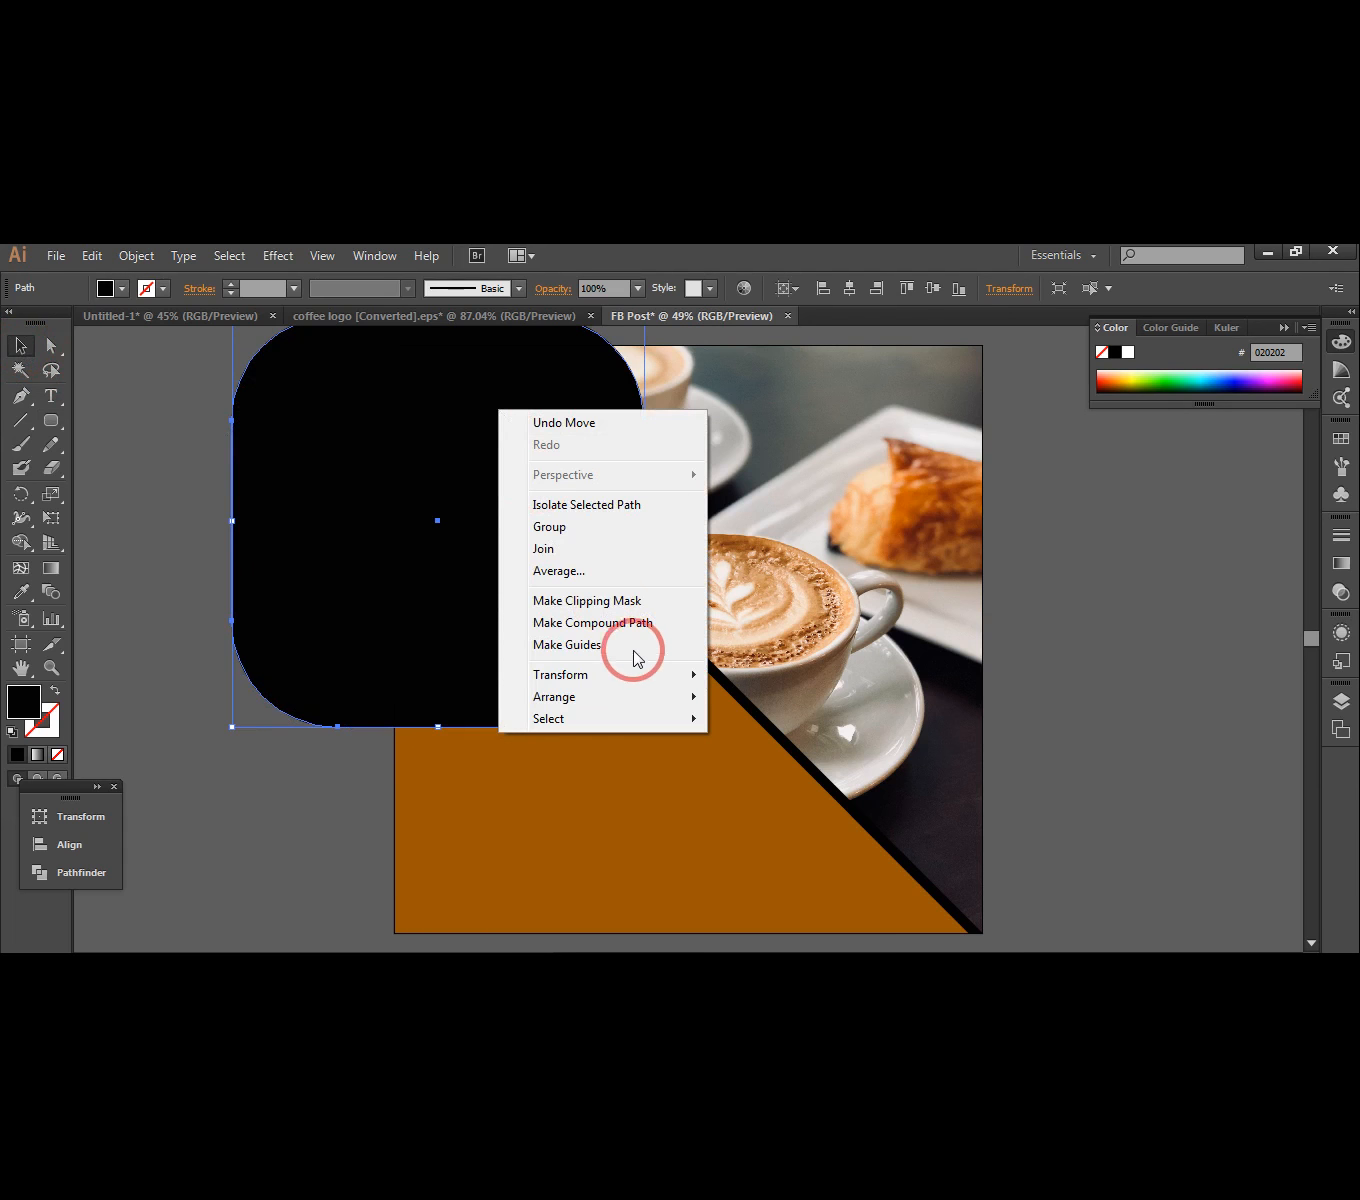
mouse_move(622, 678)
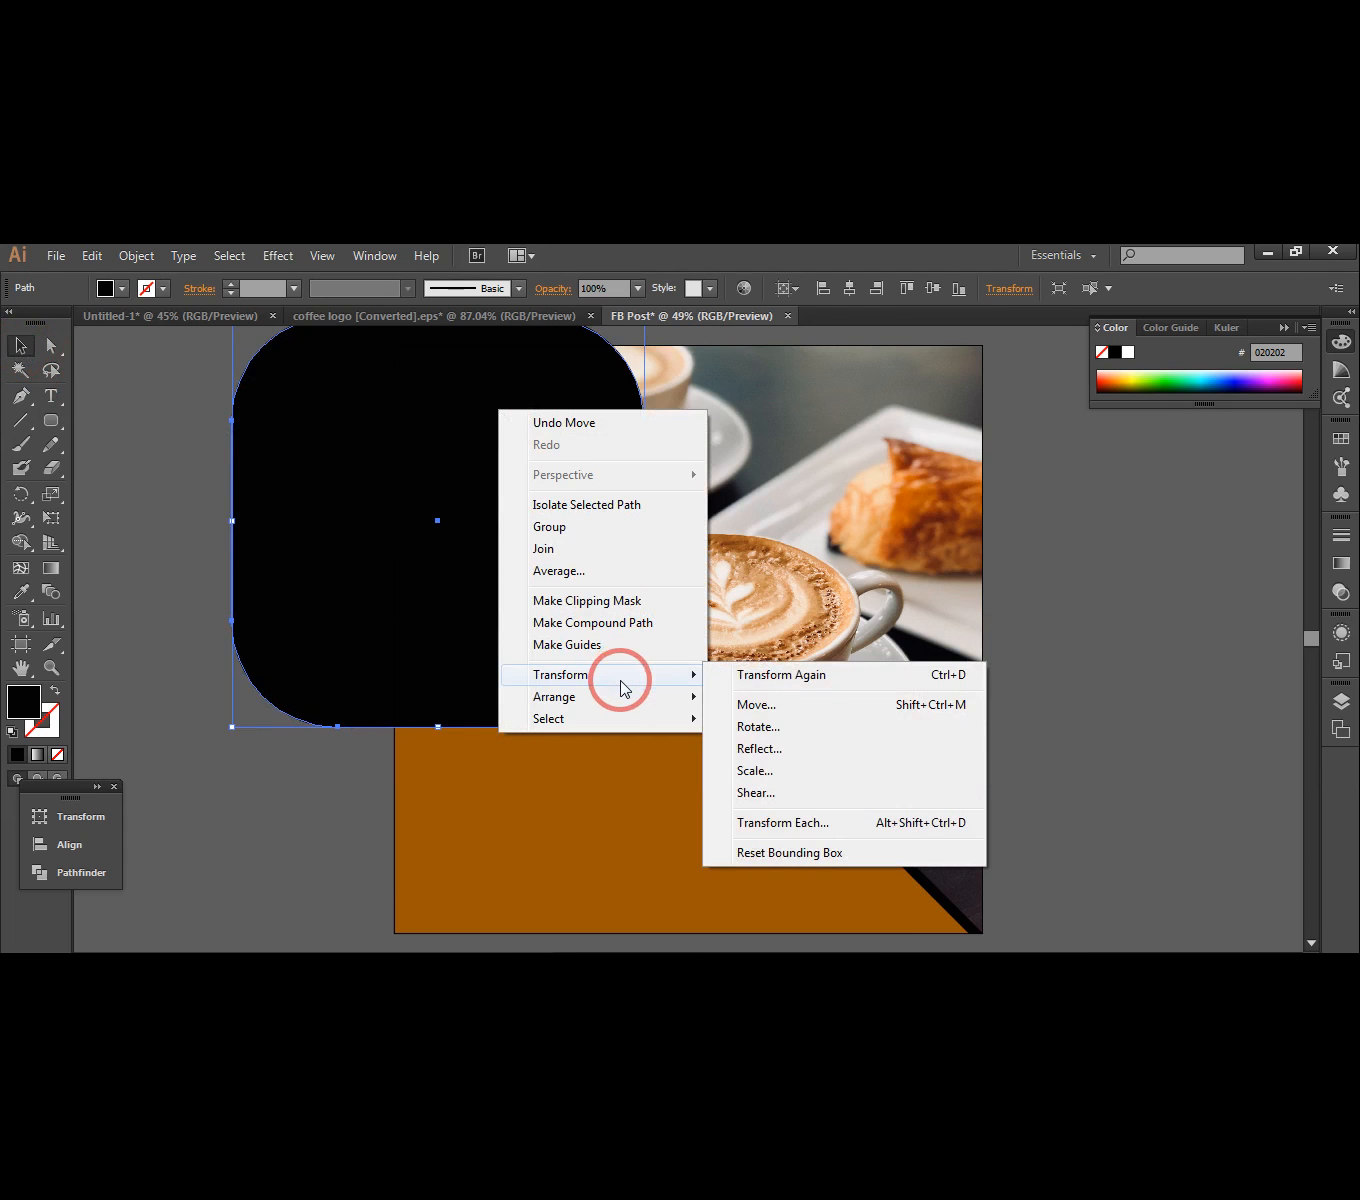
left_click(756, 727)
left_click(1052, 472)
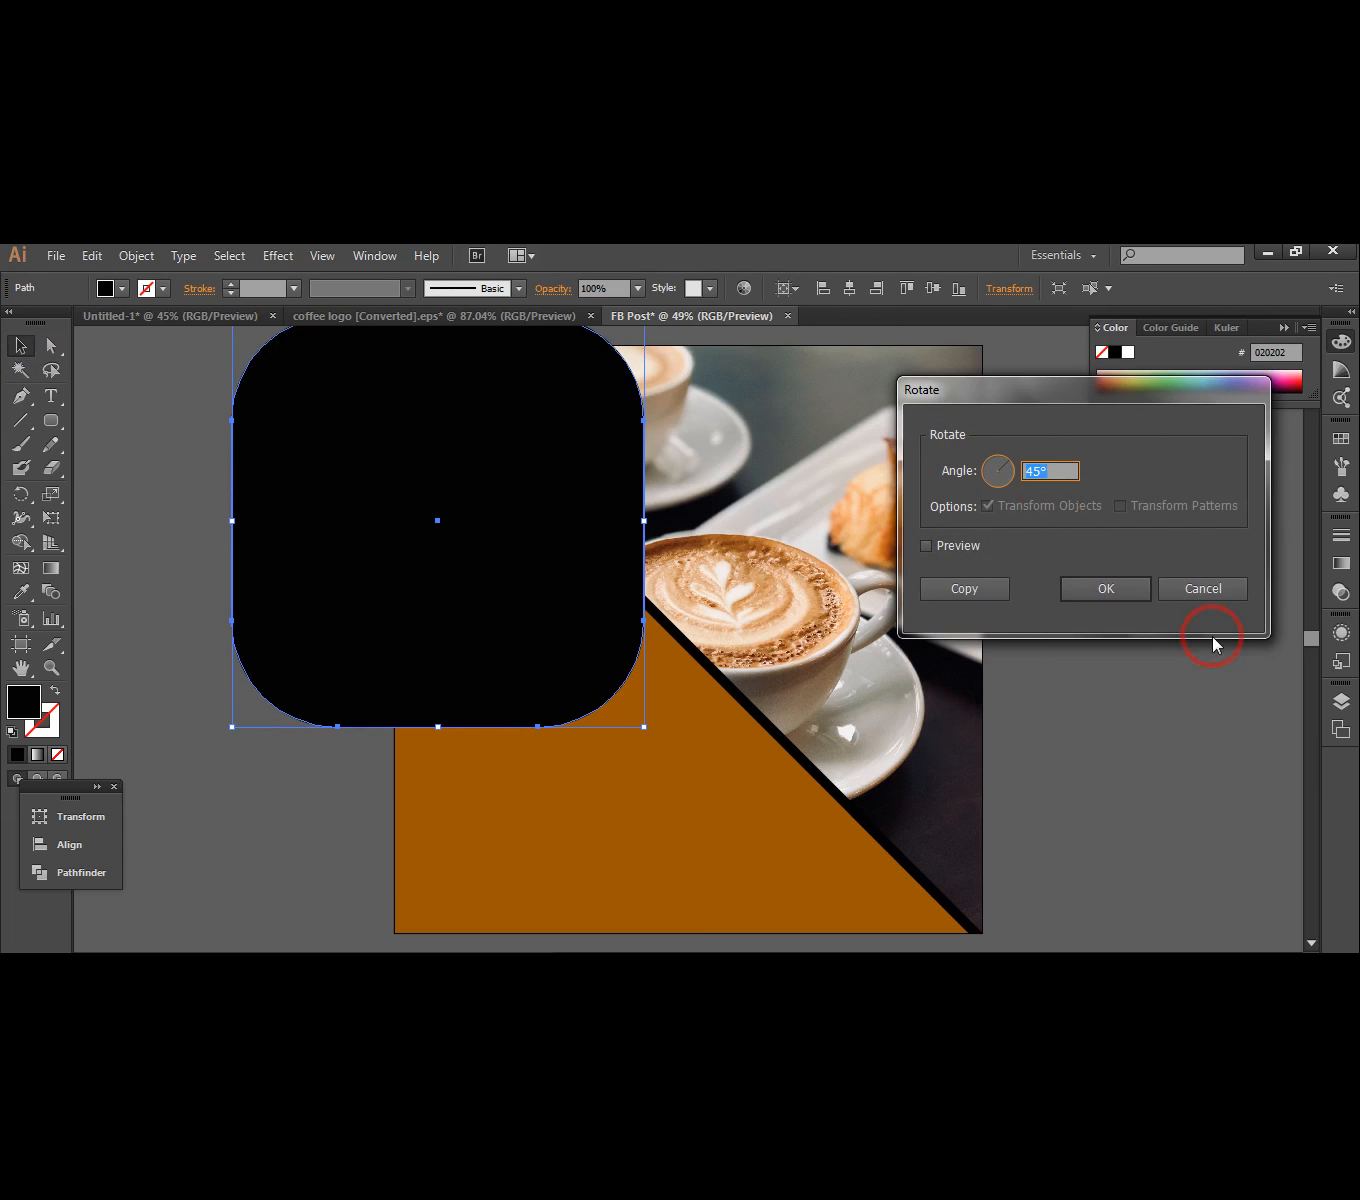
left_click(1103, 587)
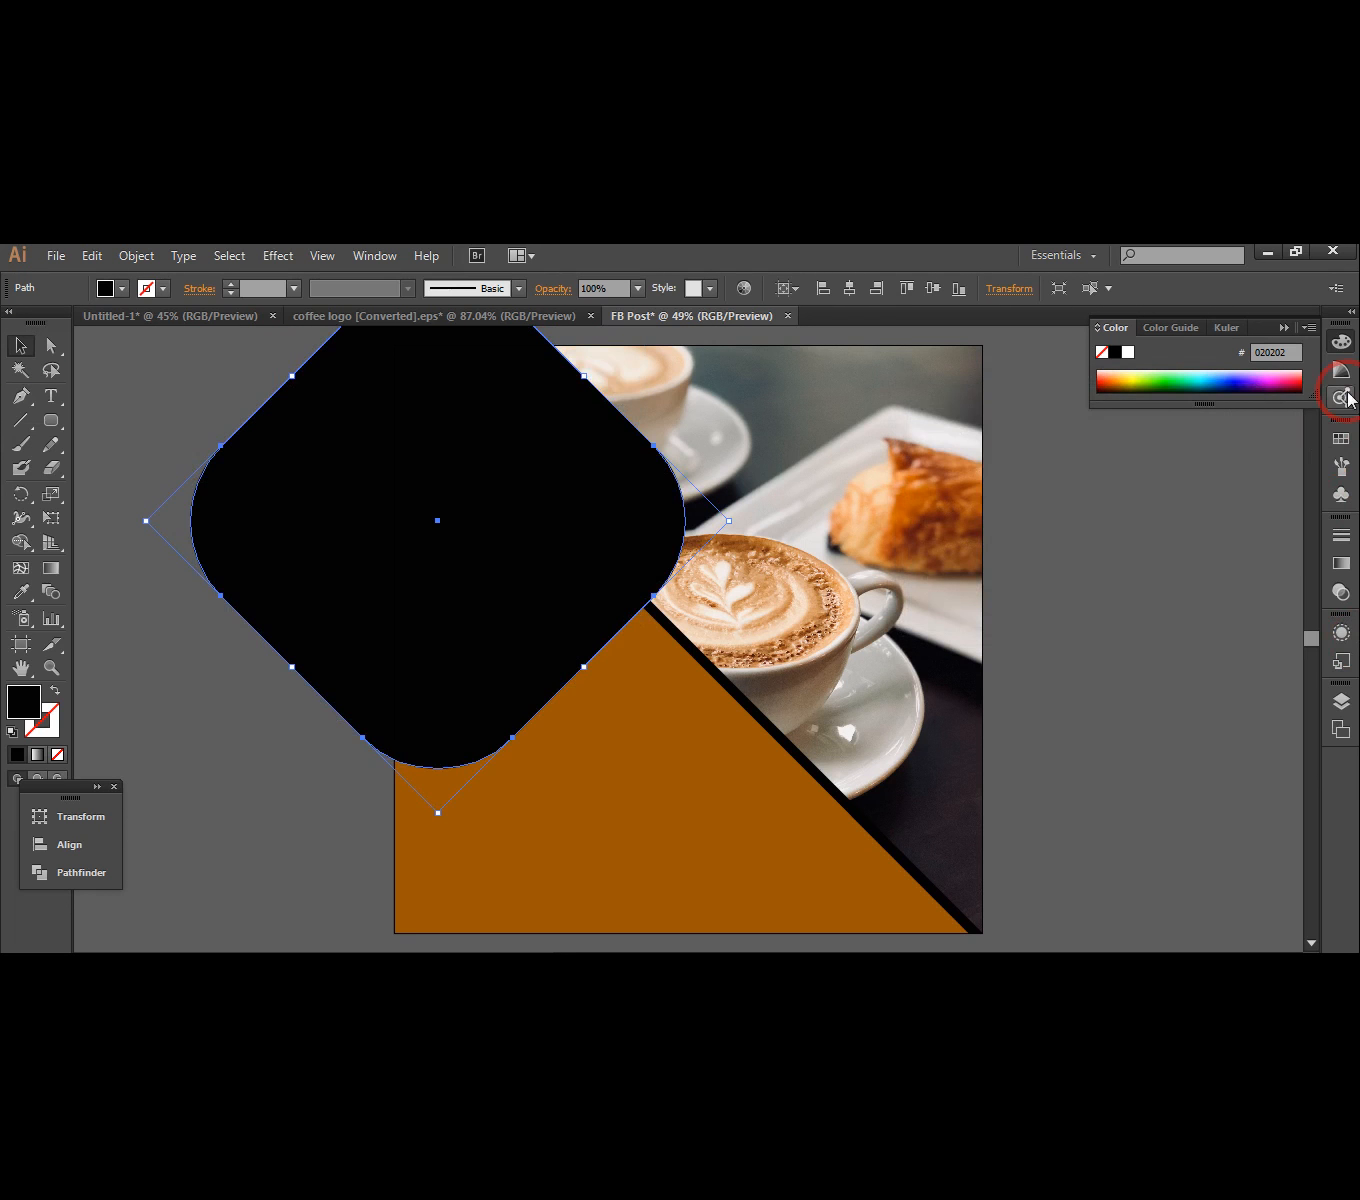
- Move the rotated rounded square further up over the artboard's top-left corner
left_click(1283, 329)
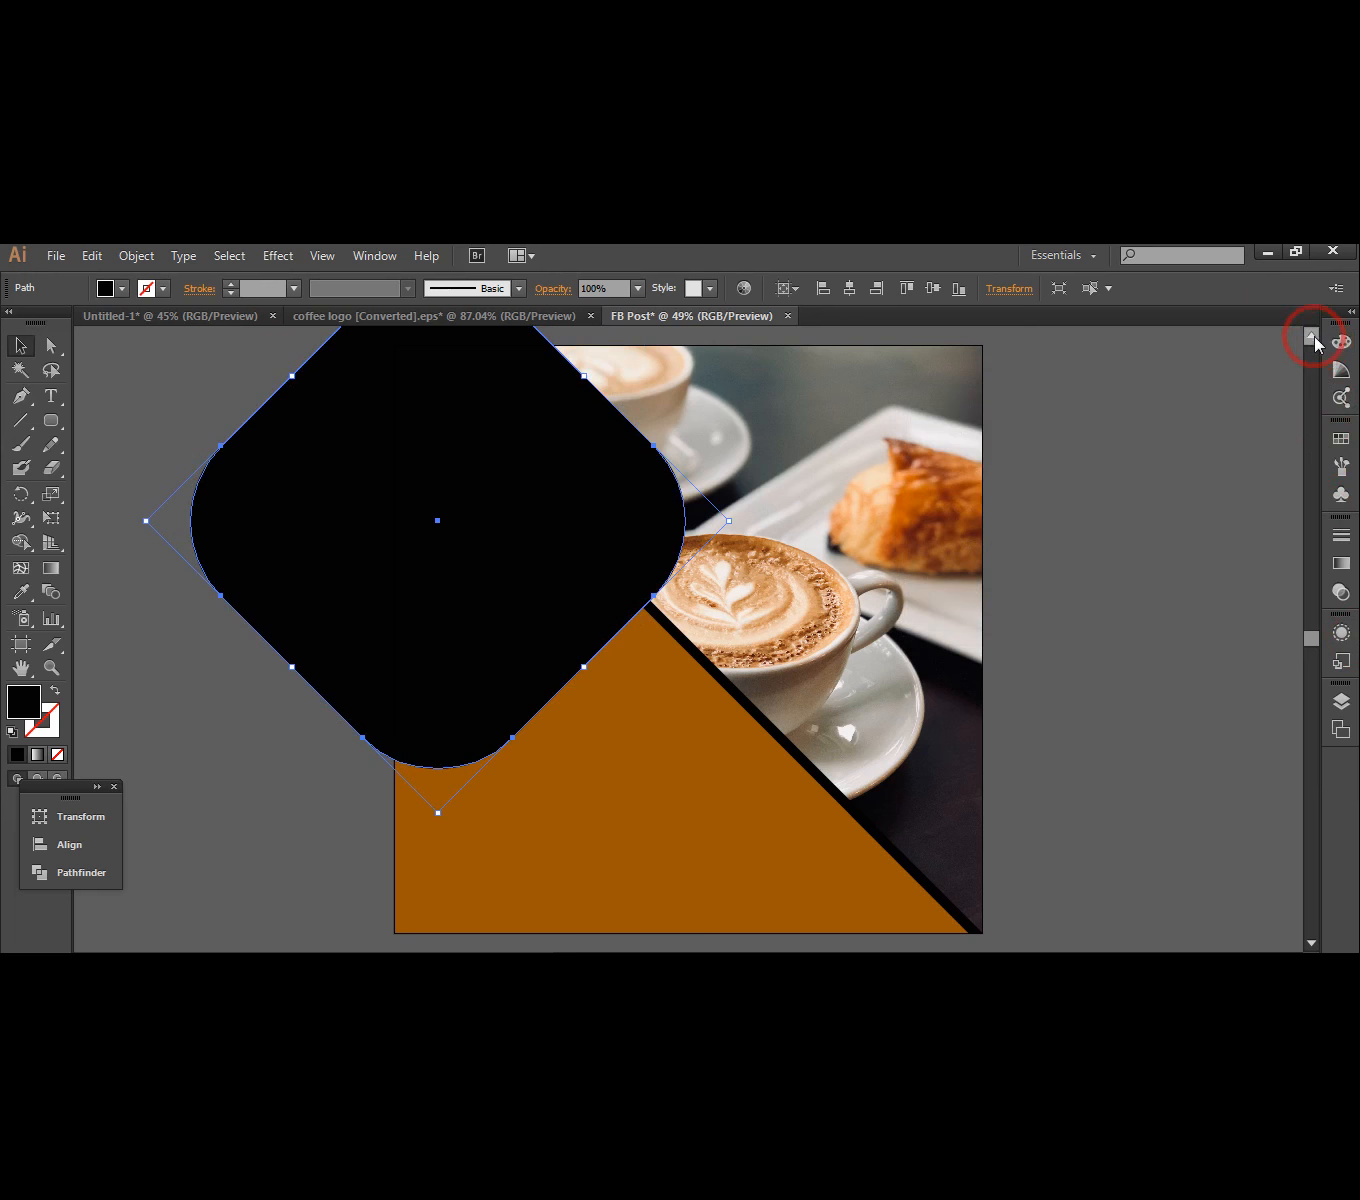
left_click(1313, 338)
left_click(1312, 337)
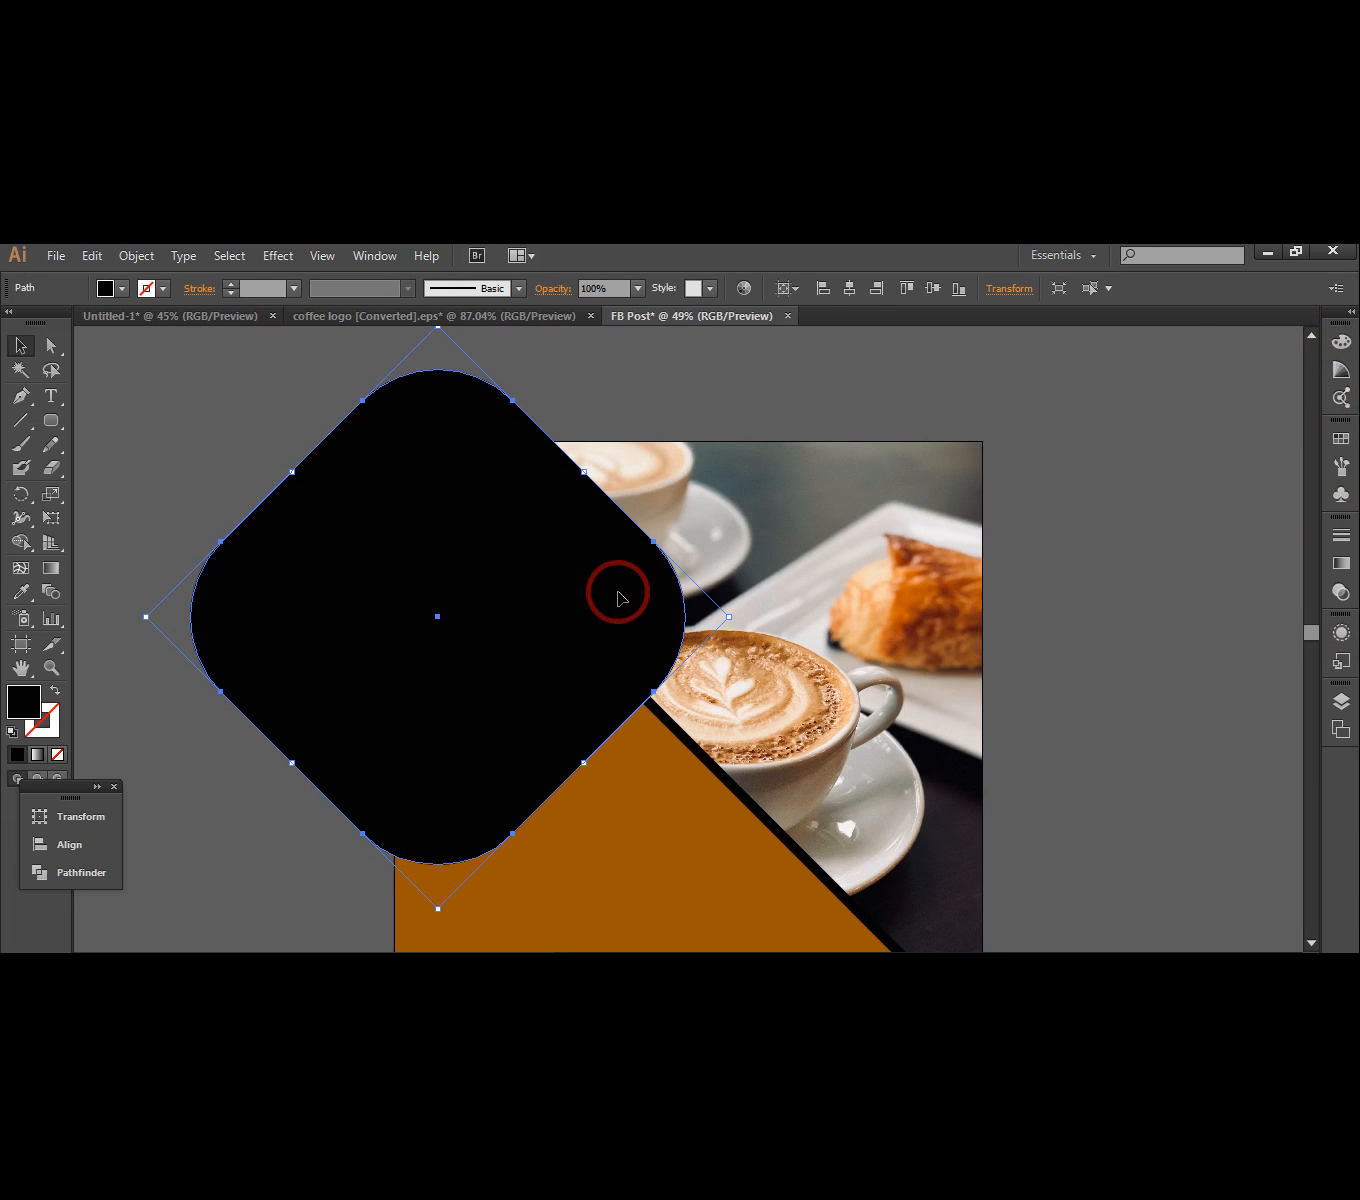
left_click_drag(501, 628, 519, 518)
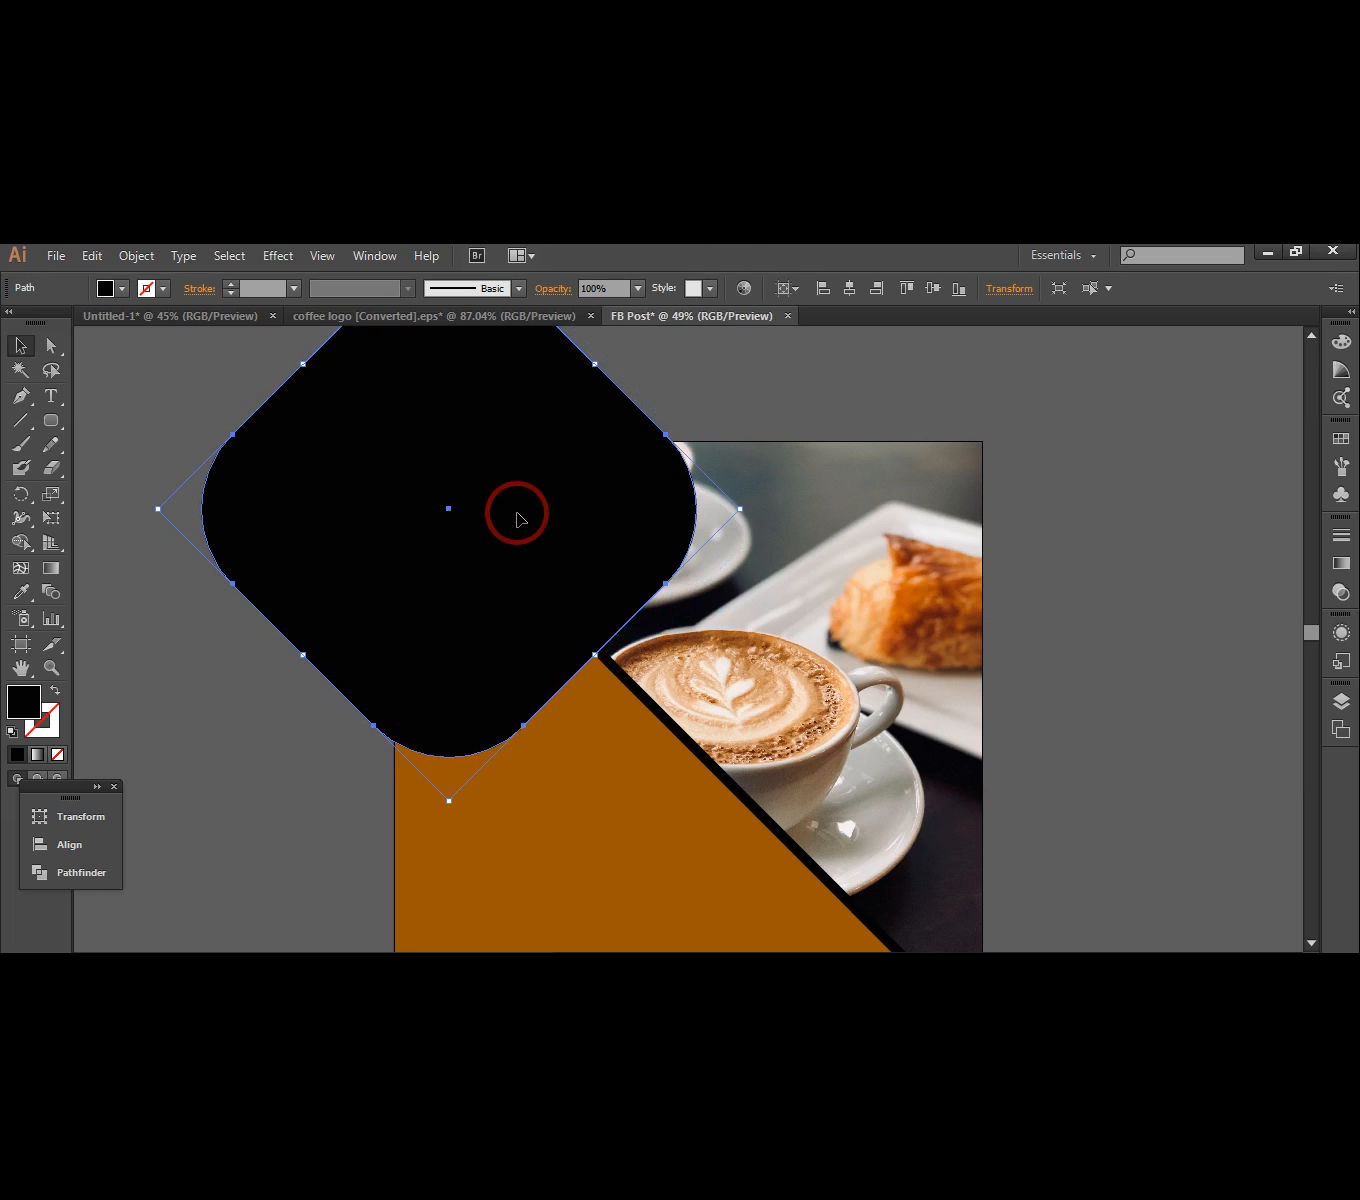
- Fine-tune the rounded square's position over the artboard's top-left corner at 30% opacity, and set its opacity back to 100%
left_click(637, 288)
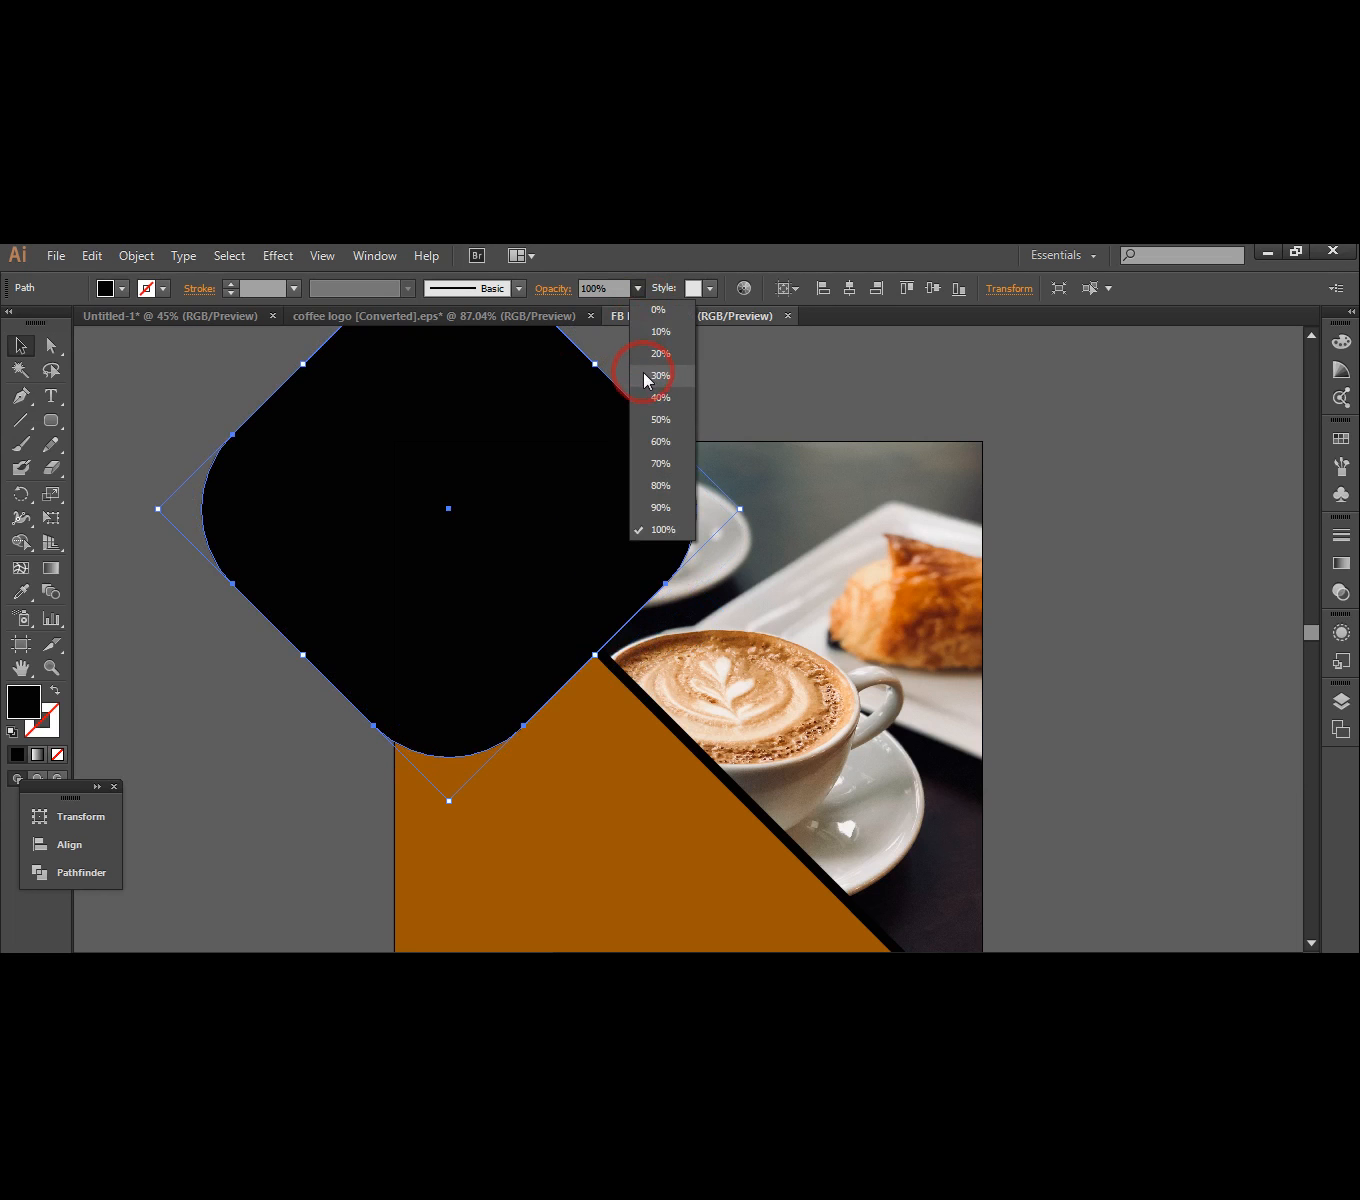
left_click(658, 375)
left_click_drag(629, 492, 647, 483)
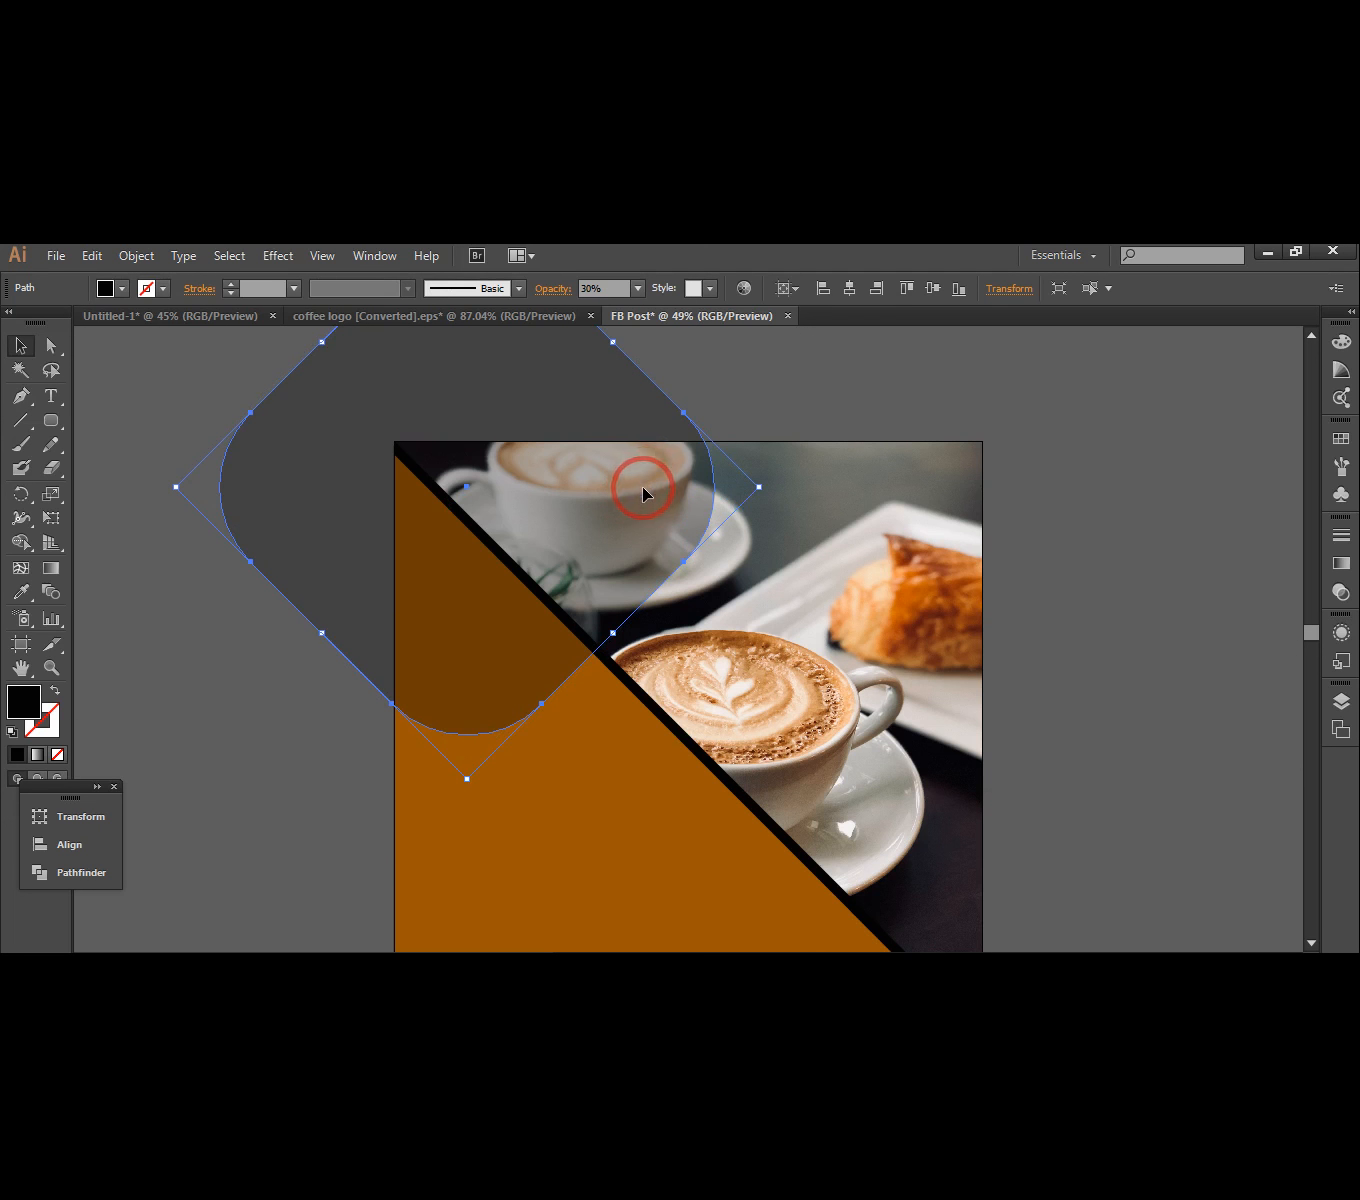
mouse_move(642, 486)
left_mouse_down()
mouse_move(621, 508)
mouse_move(650, 476)
left_mouse_up()
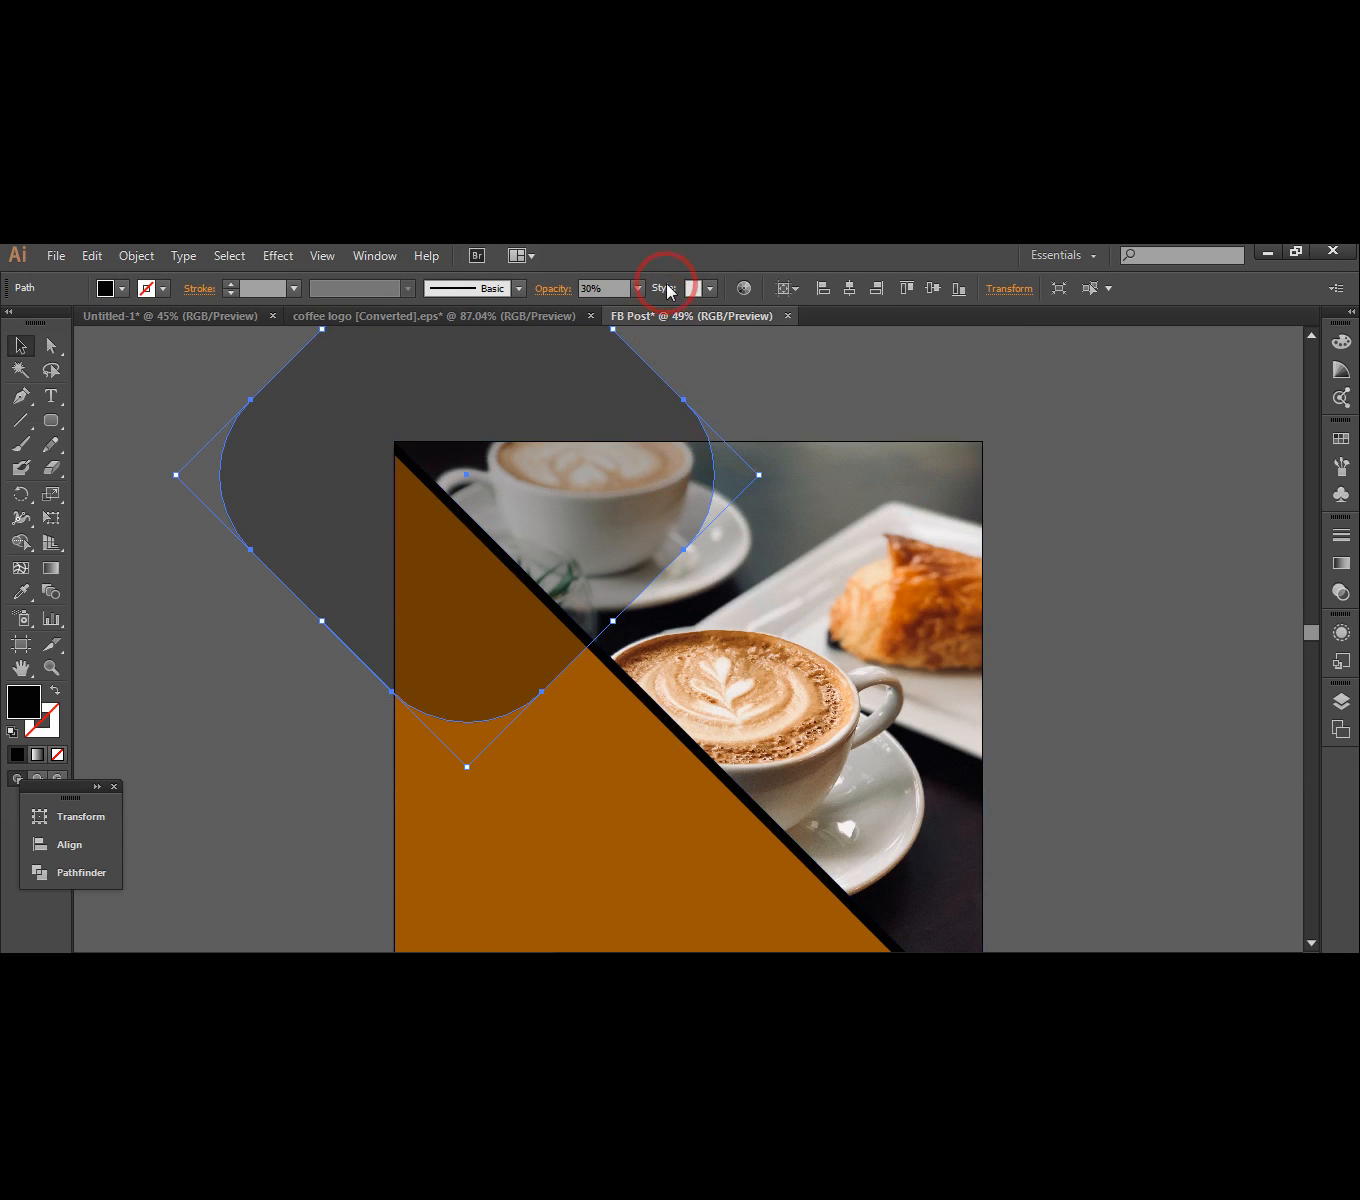
left_click(636, 291)
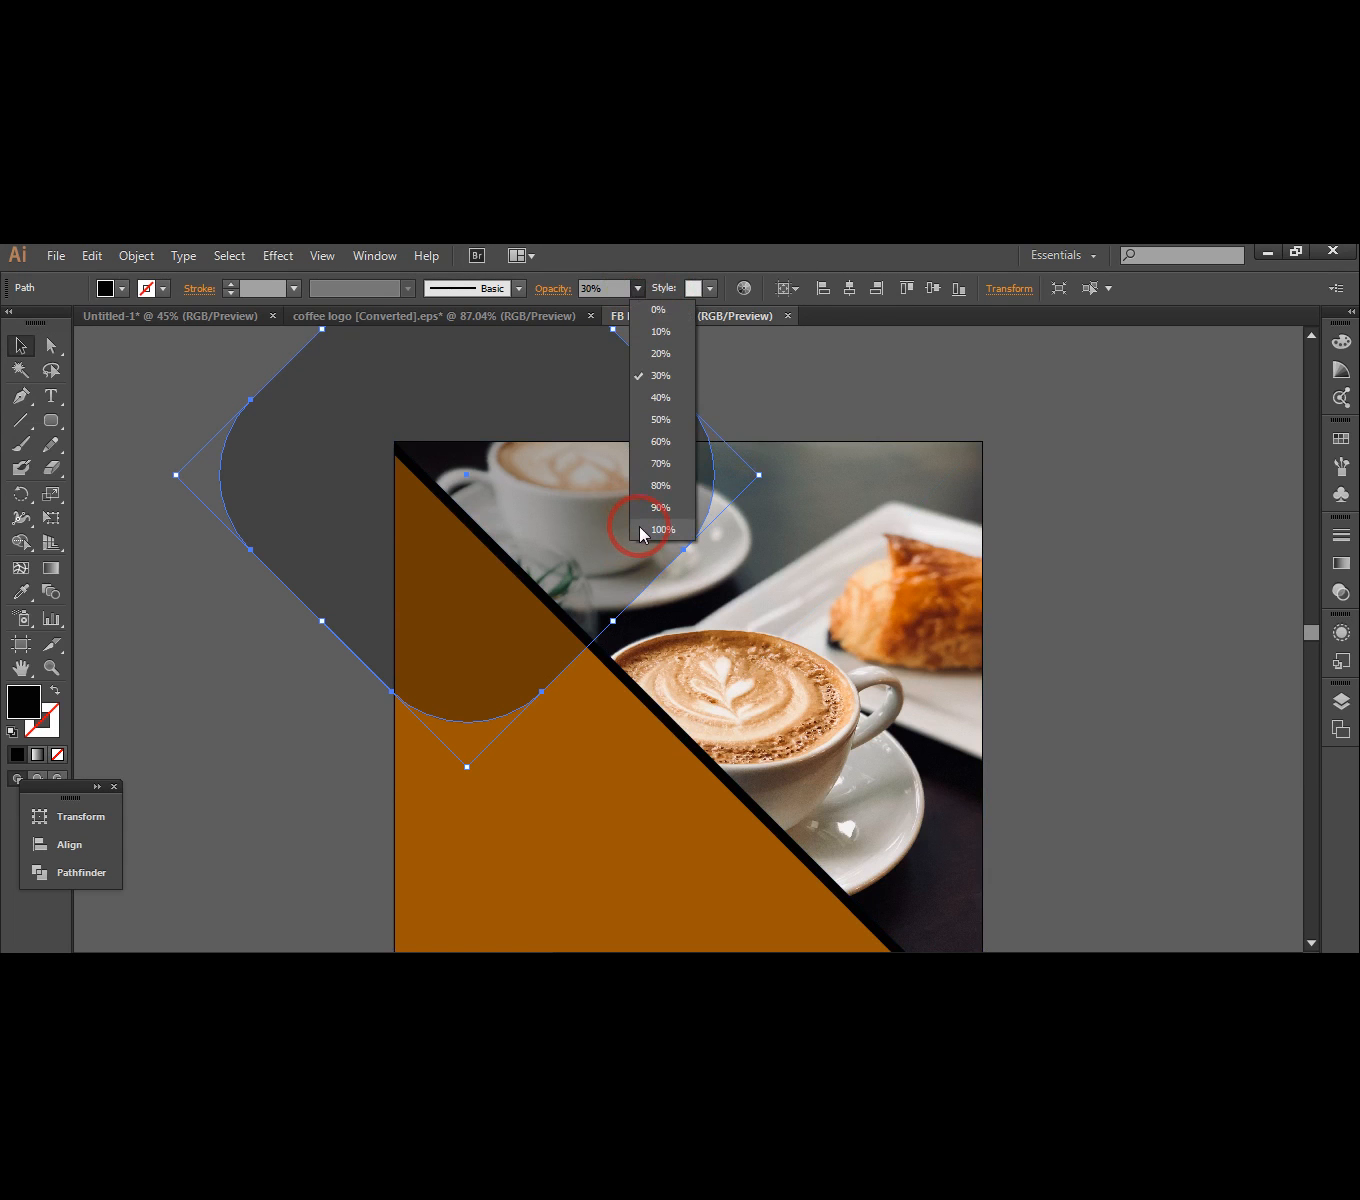
left_click(639, 525)
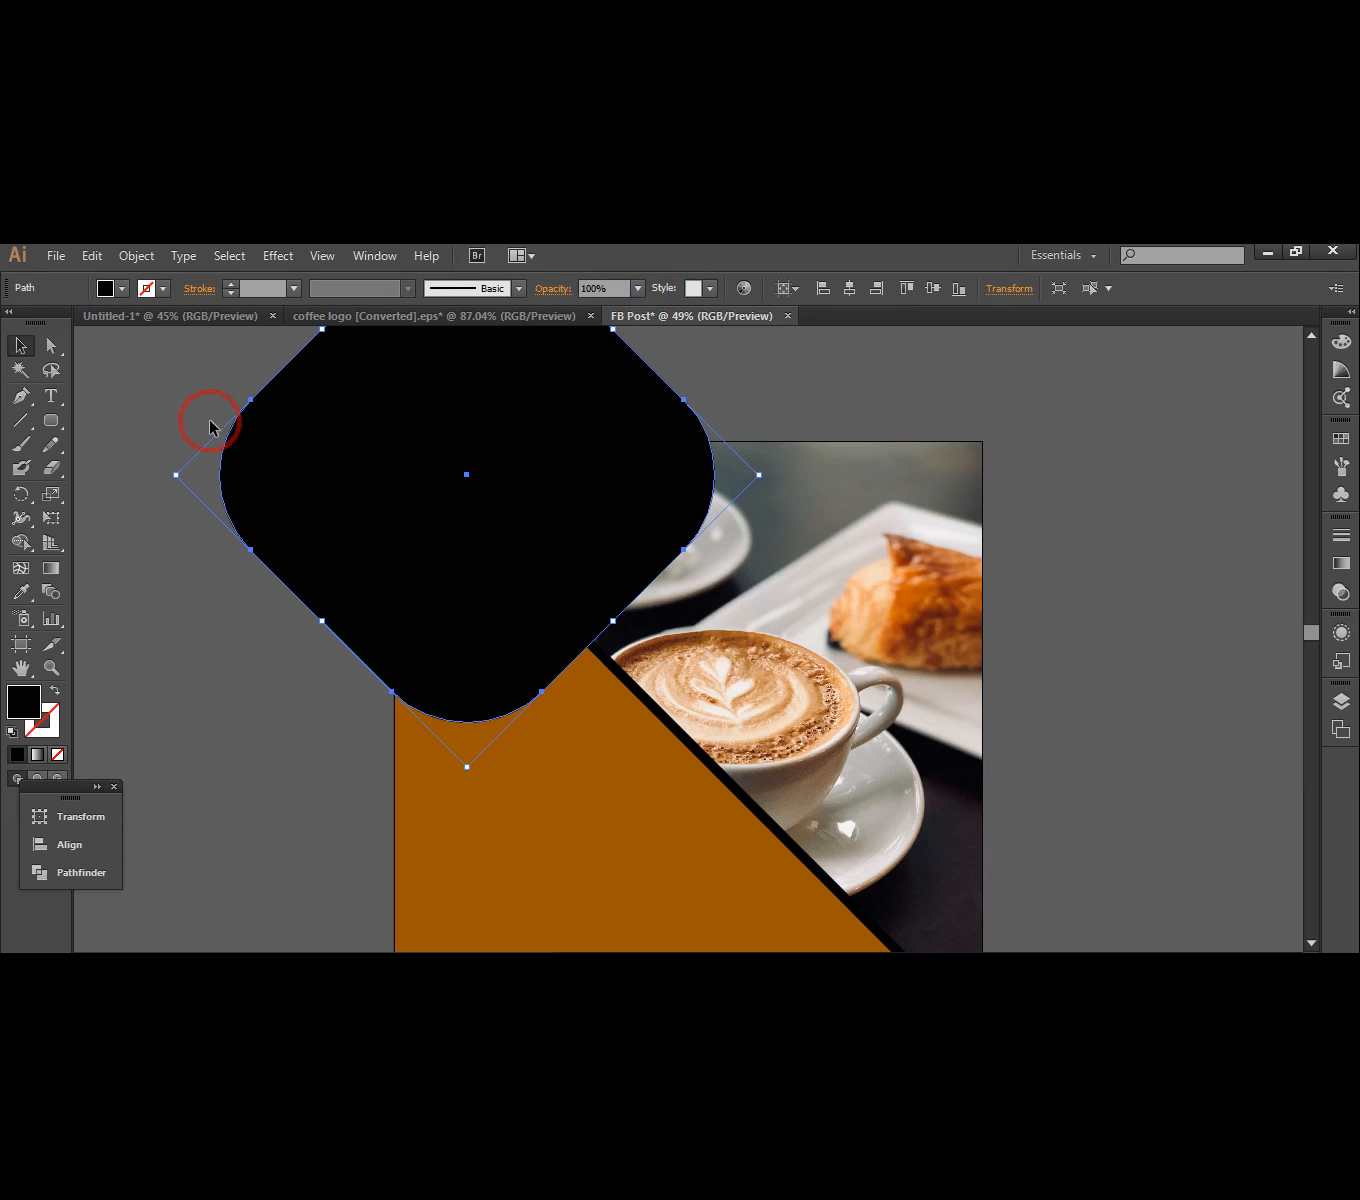
- Use the Shape Builder tool on the overlapping shapes to remove the rounded square's part outside the black triangle, and deselect everything
left_click_drag(129, 389, 587, 848)
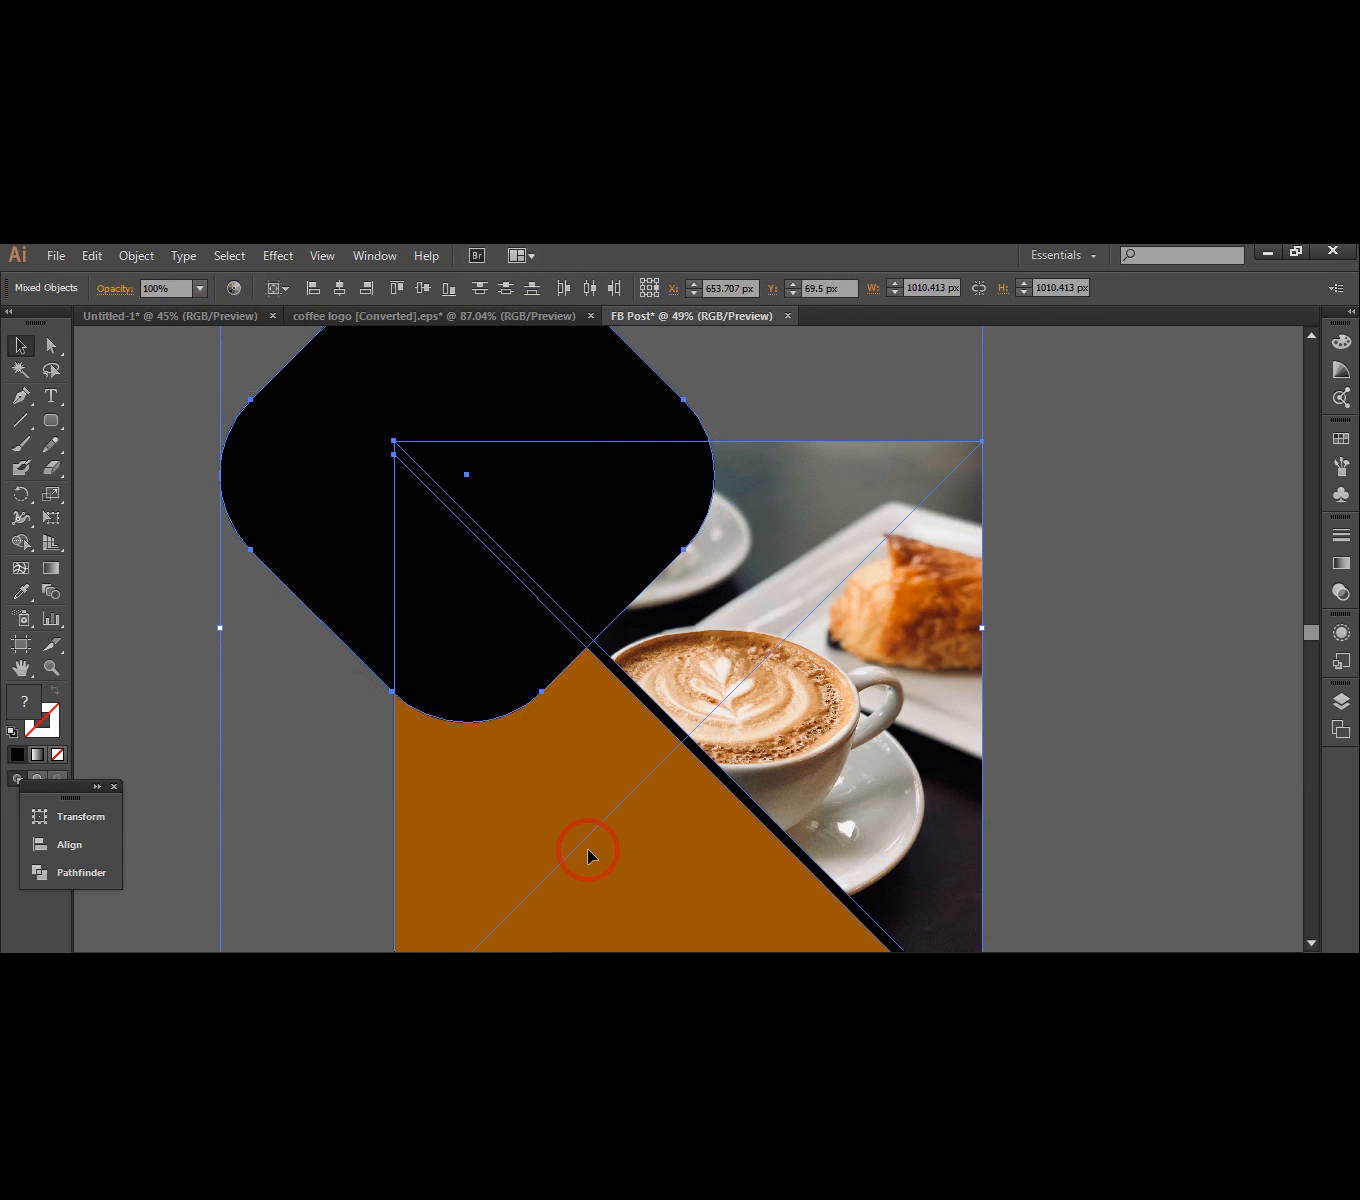
left_click(20, 541)
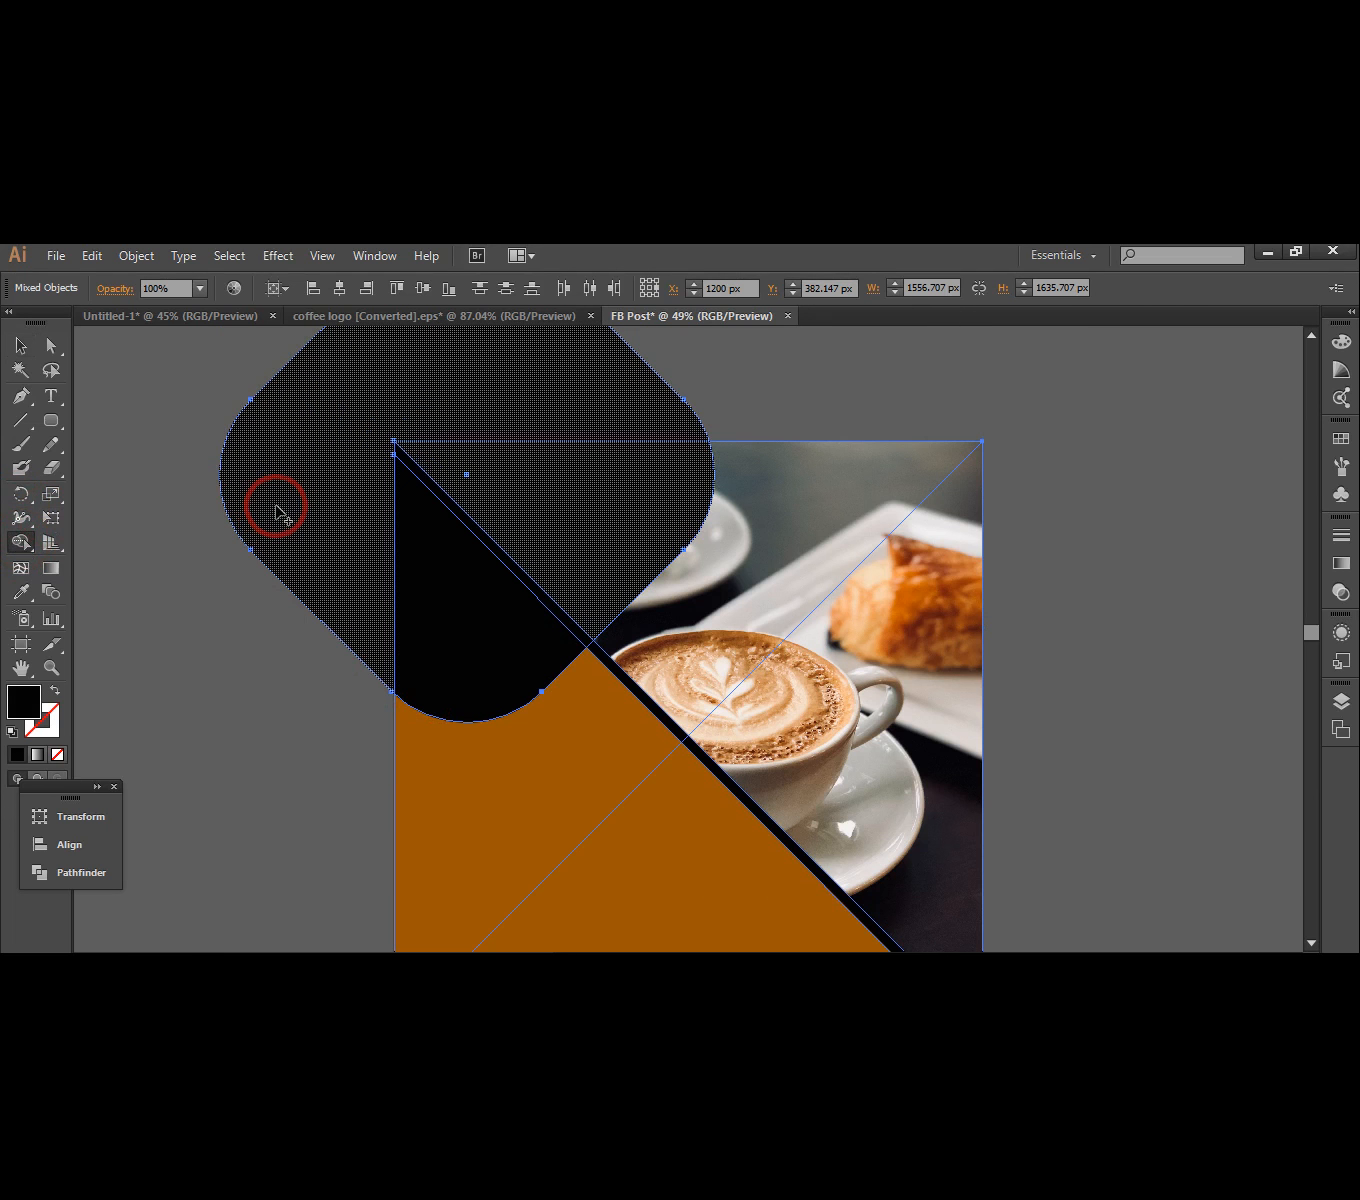
left_click(277, 512, "alt")
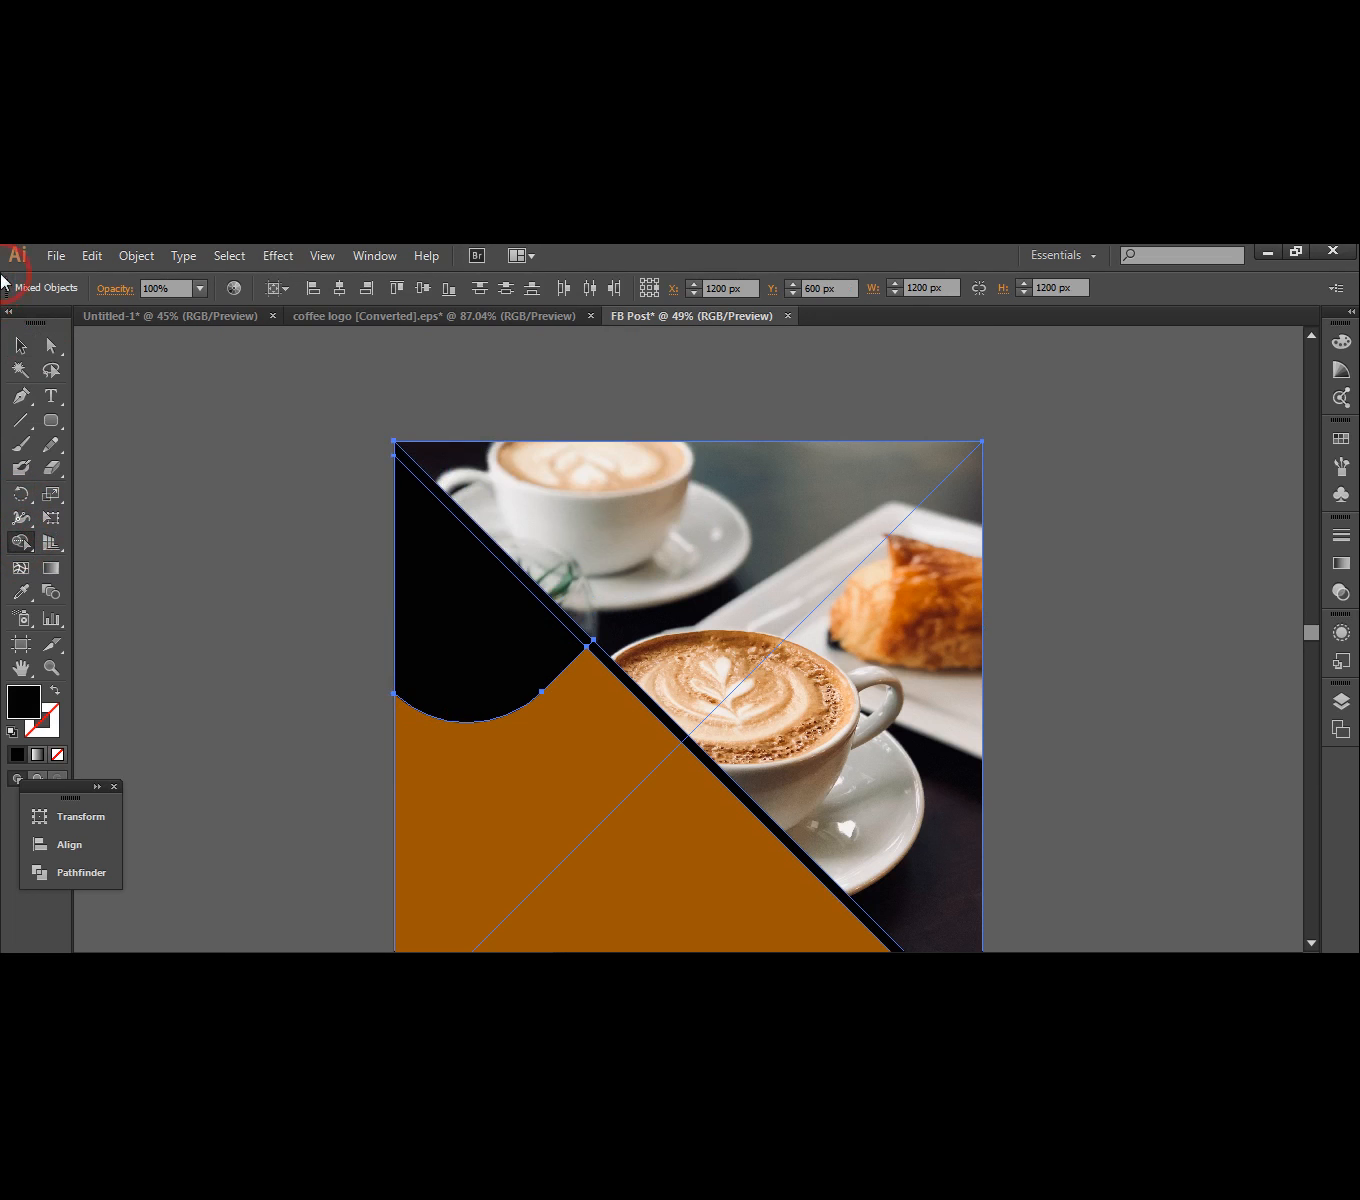
left_click(20, 346)
left_click(247, 507)
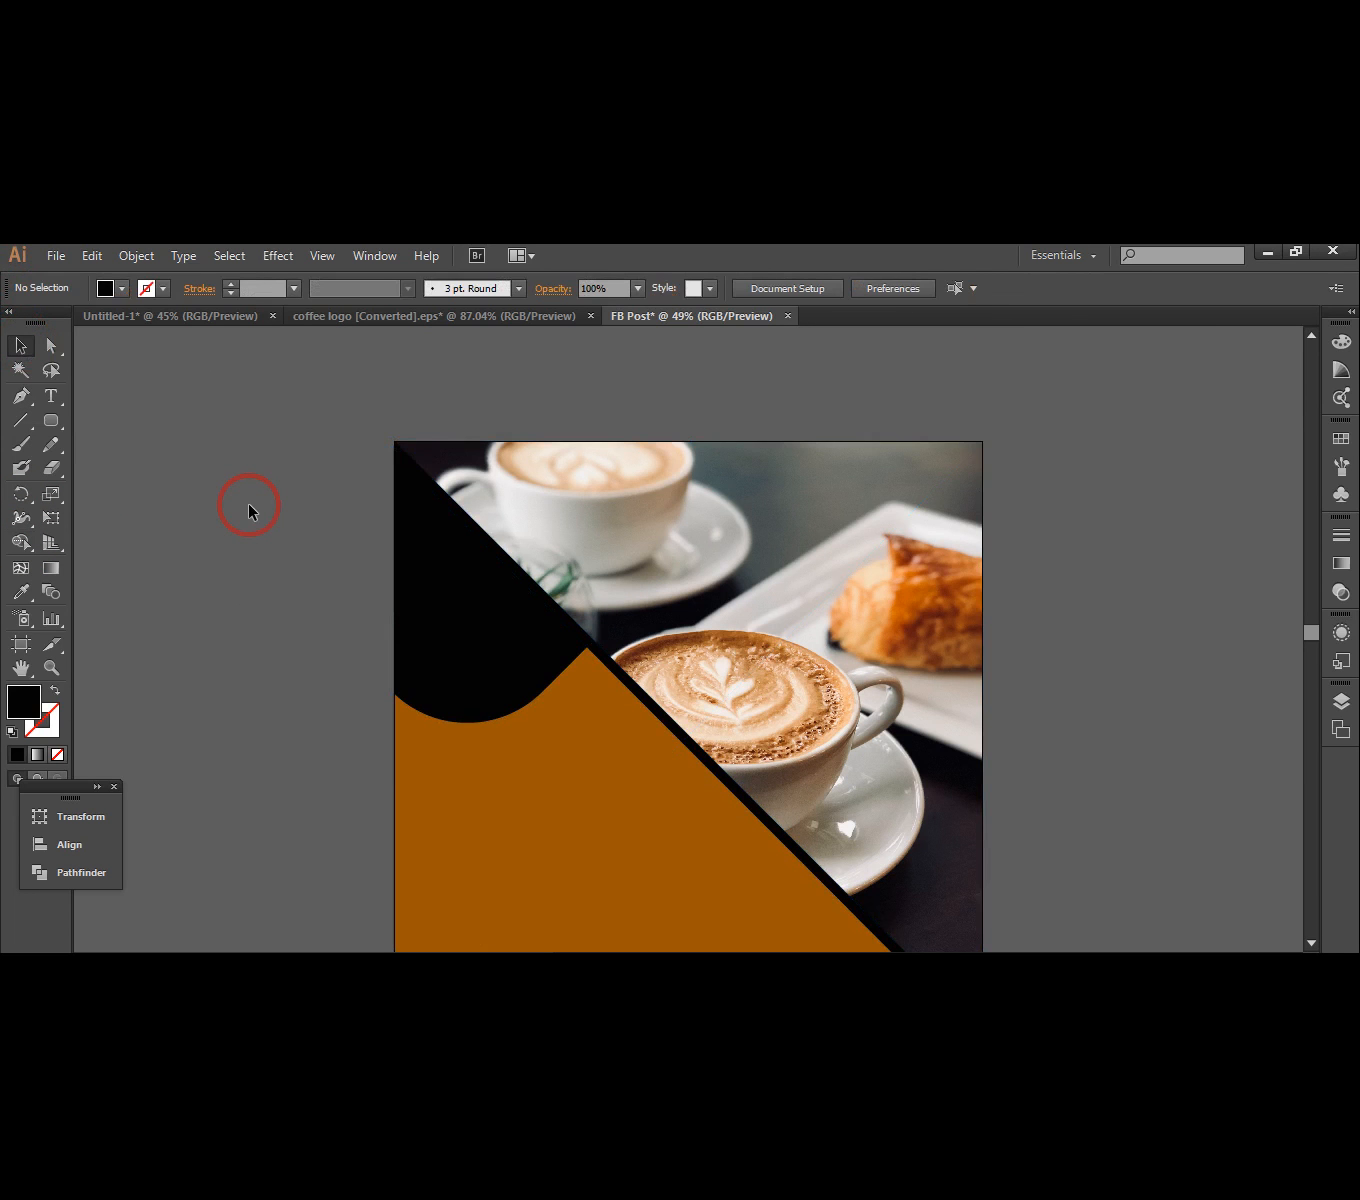
- Draw a black rectangle about 1070 by 92 px along the artboard's bottom edge, starting at its left edge
left_click(1311, 943)
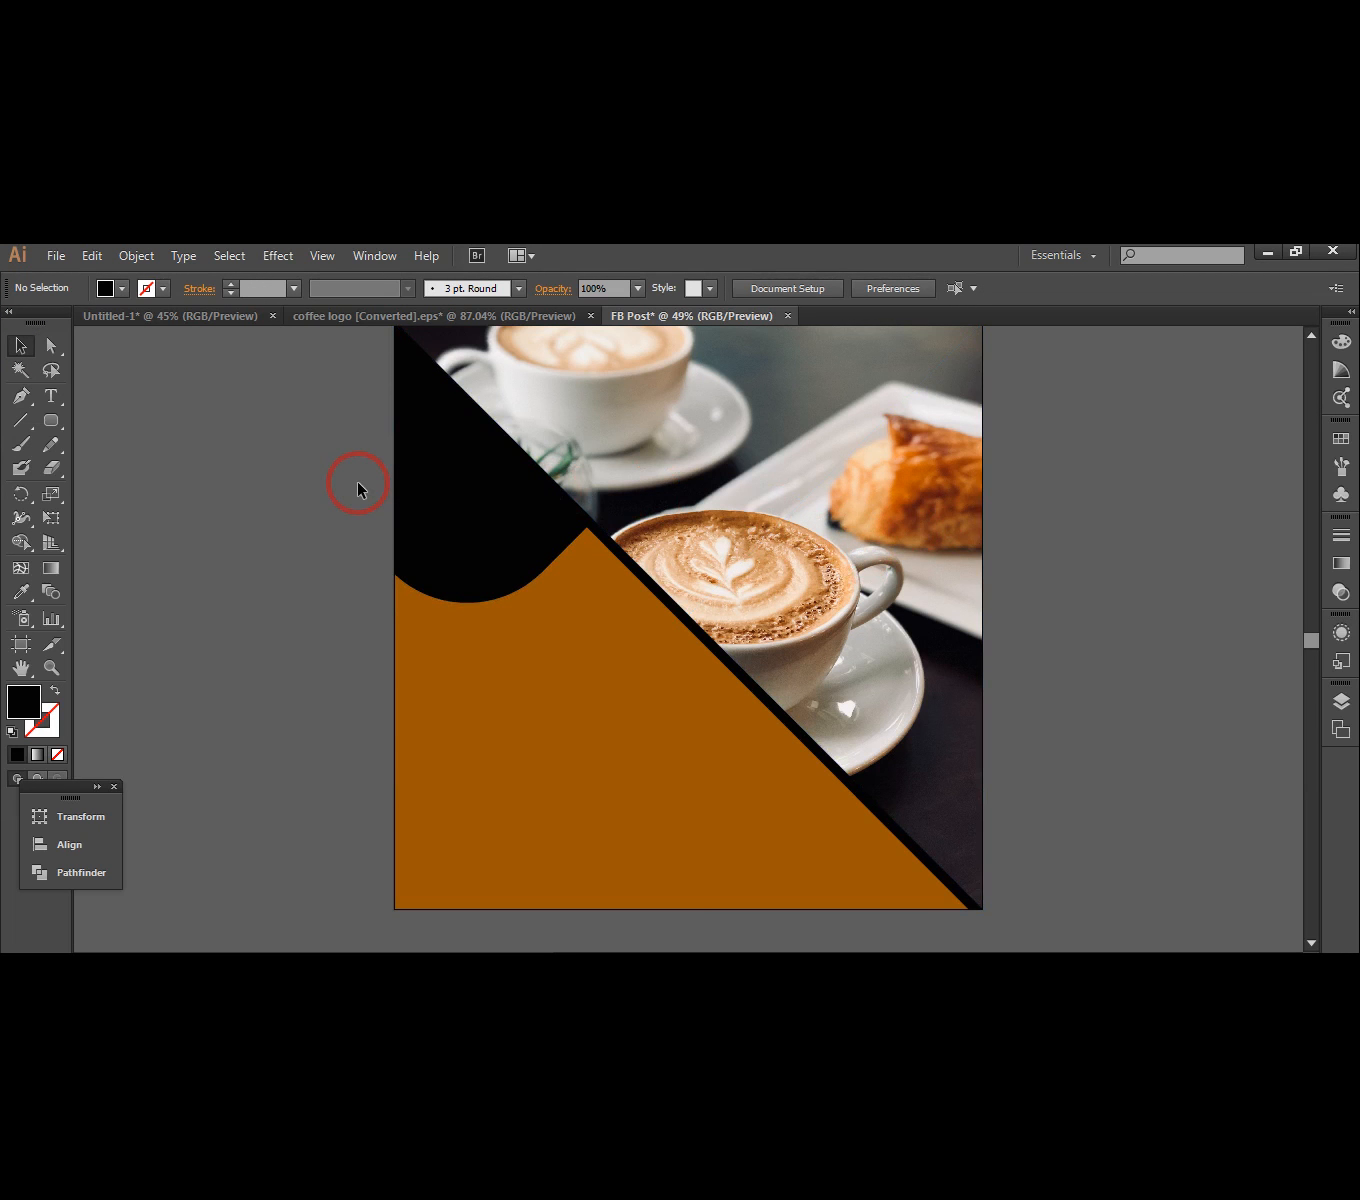
left_click(51, 427)
left_click_drag(52, 437, 90, 417)
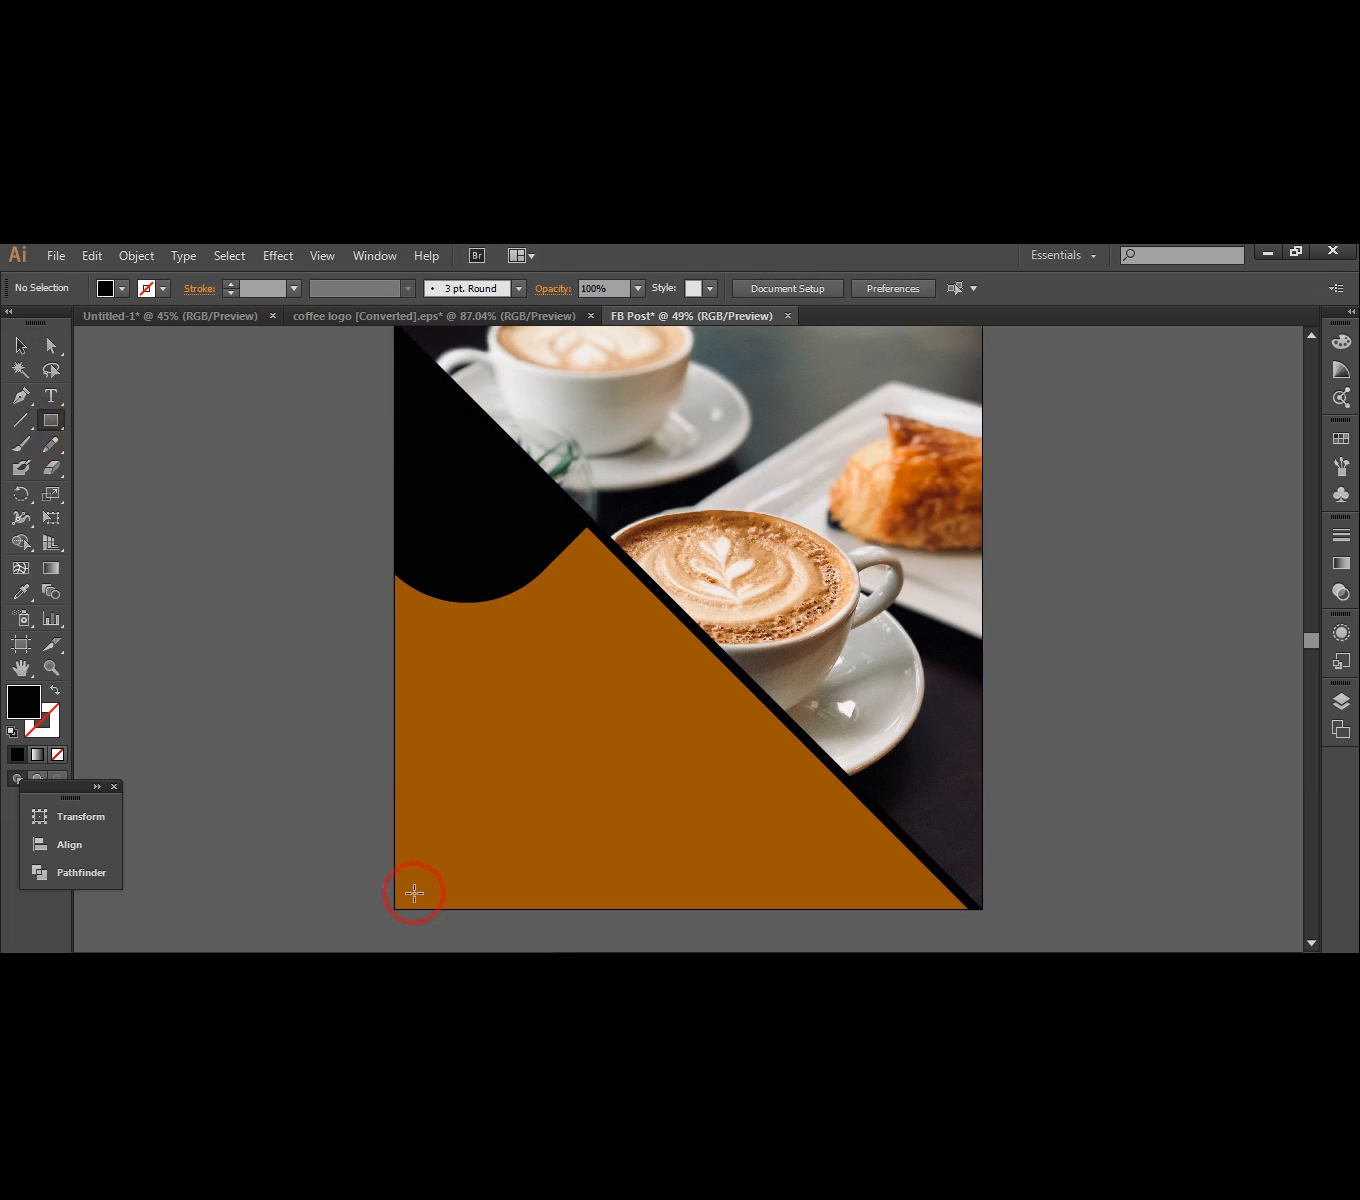
left_click_drag(395, 861, 918, 907)
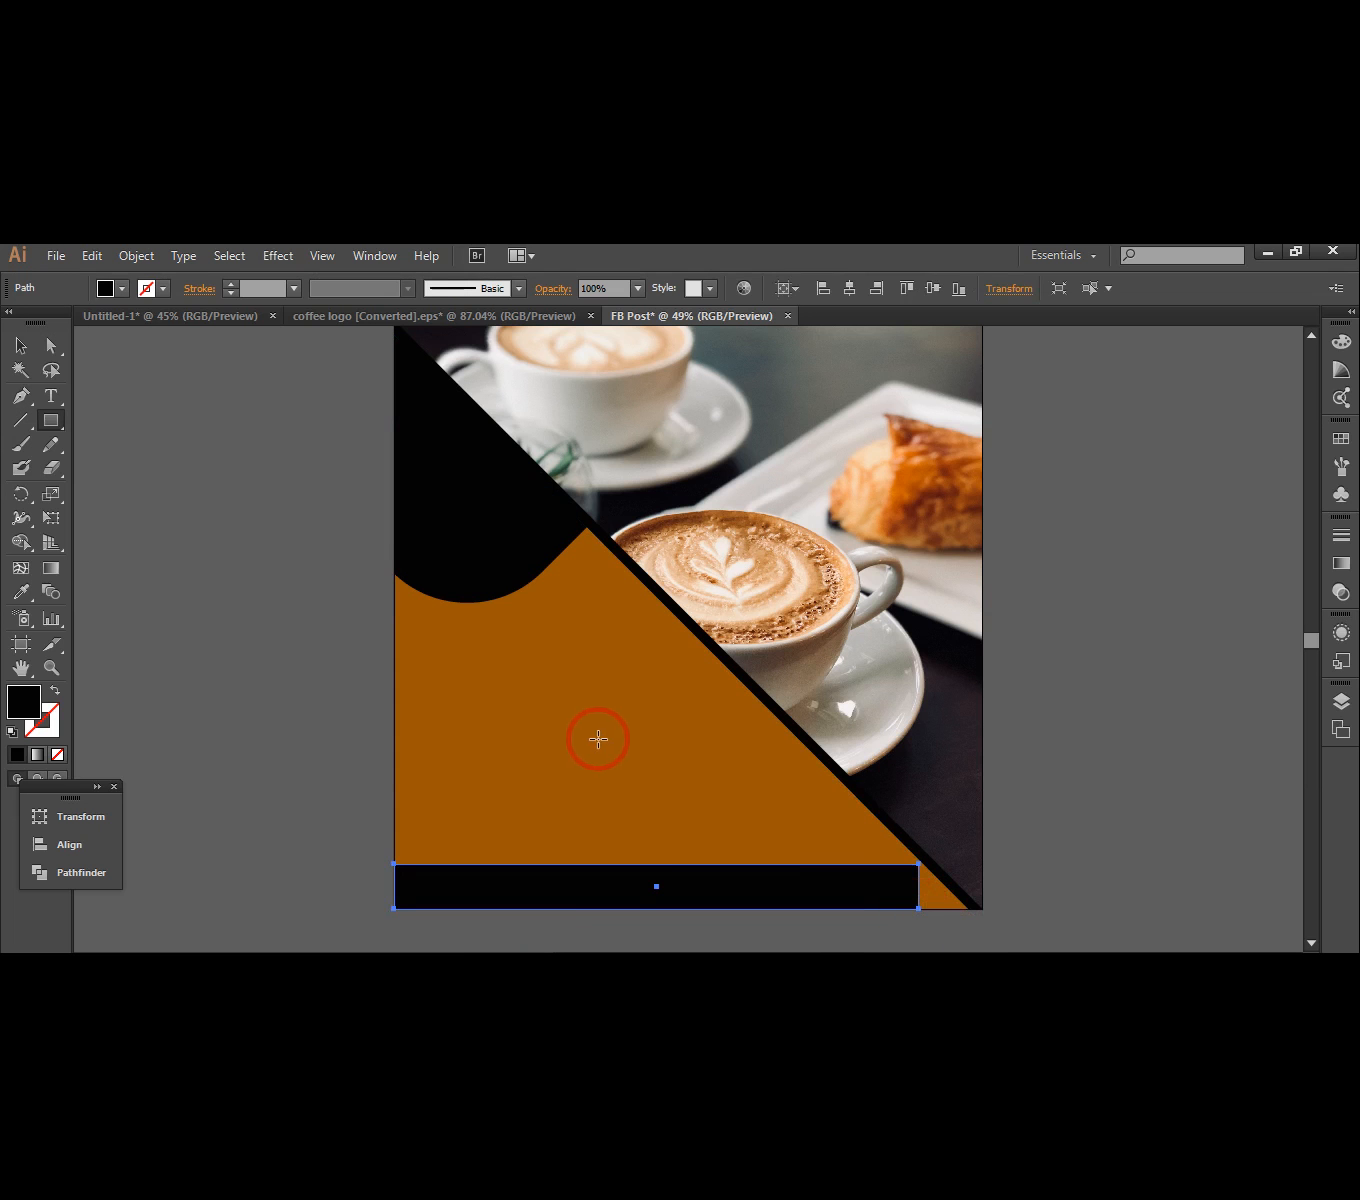
- Slant the black bar's right end along the triangle's diagonal by moving its bottom-right anchor to about X 1160 px, and deselect it
left_click(50, 347)
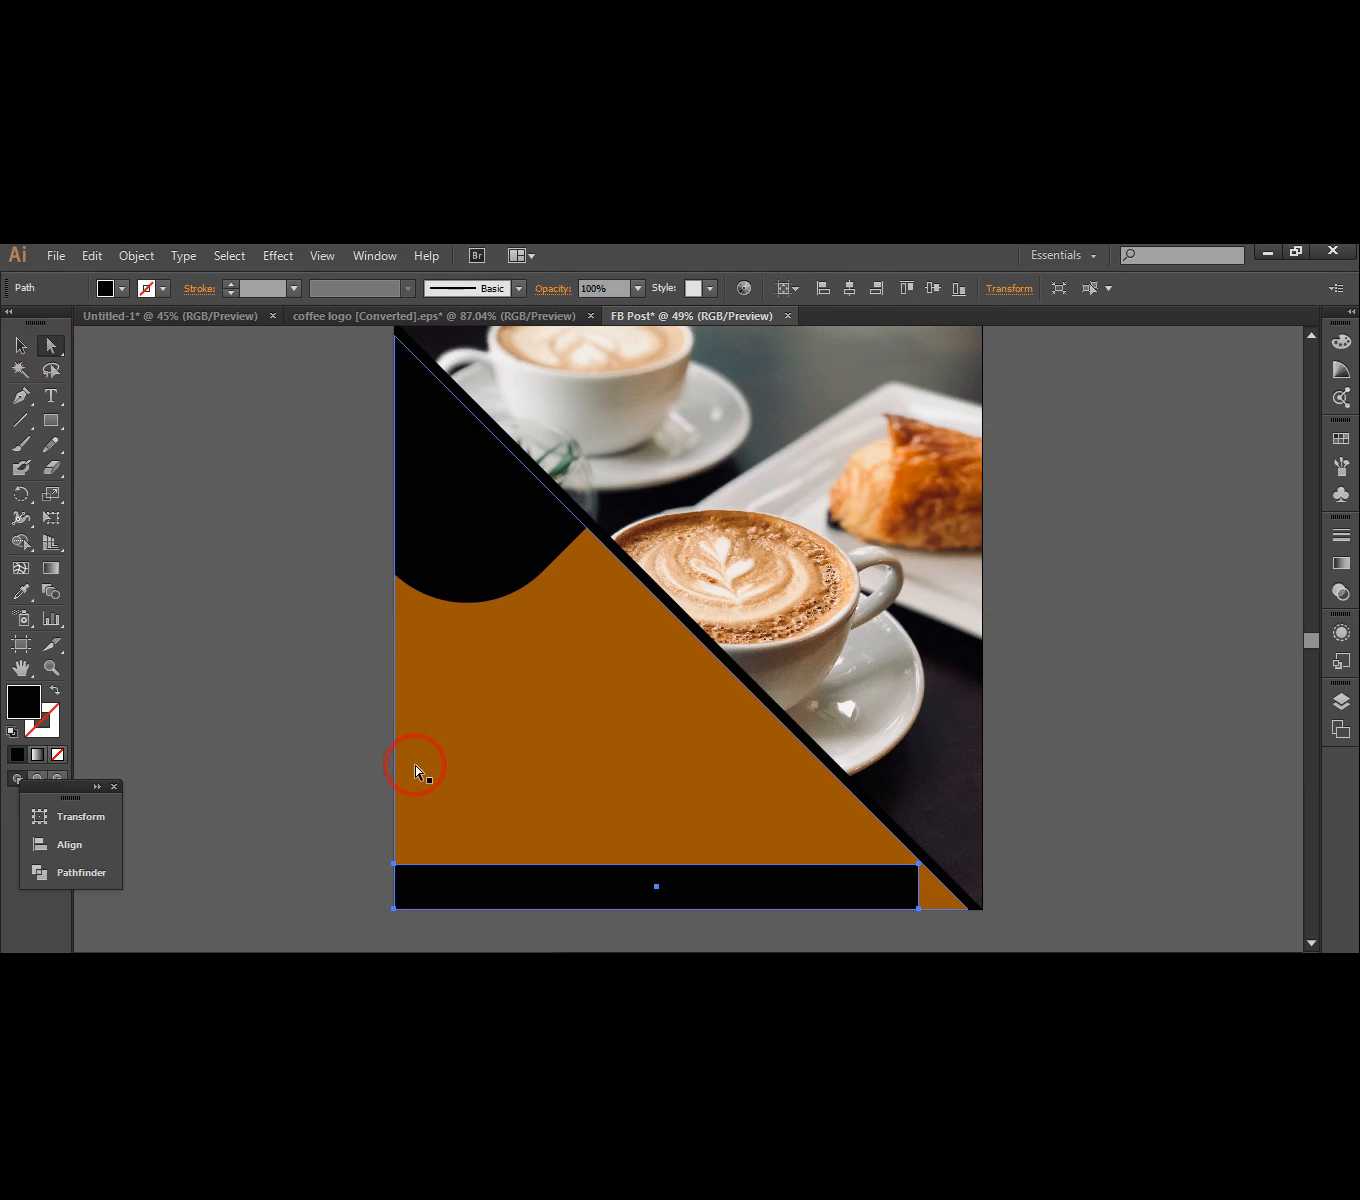
left_click(920, 909)
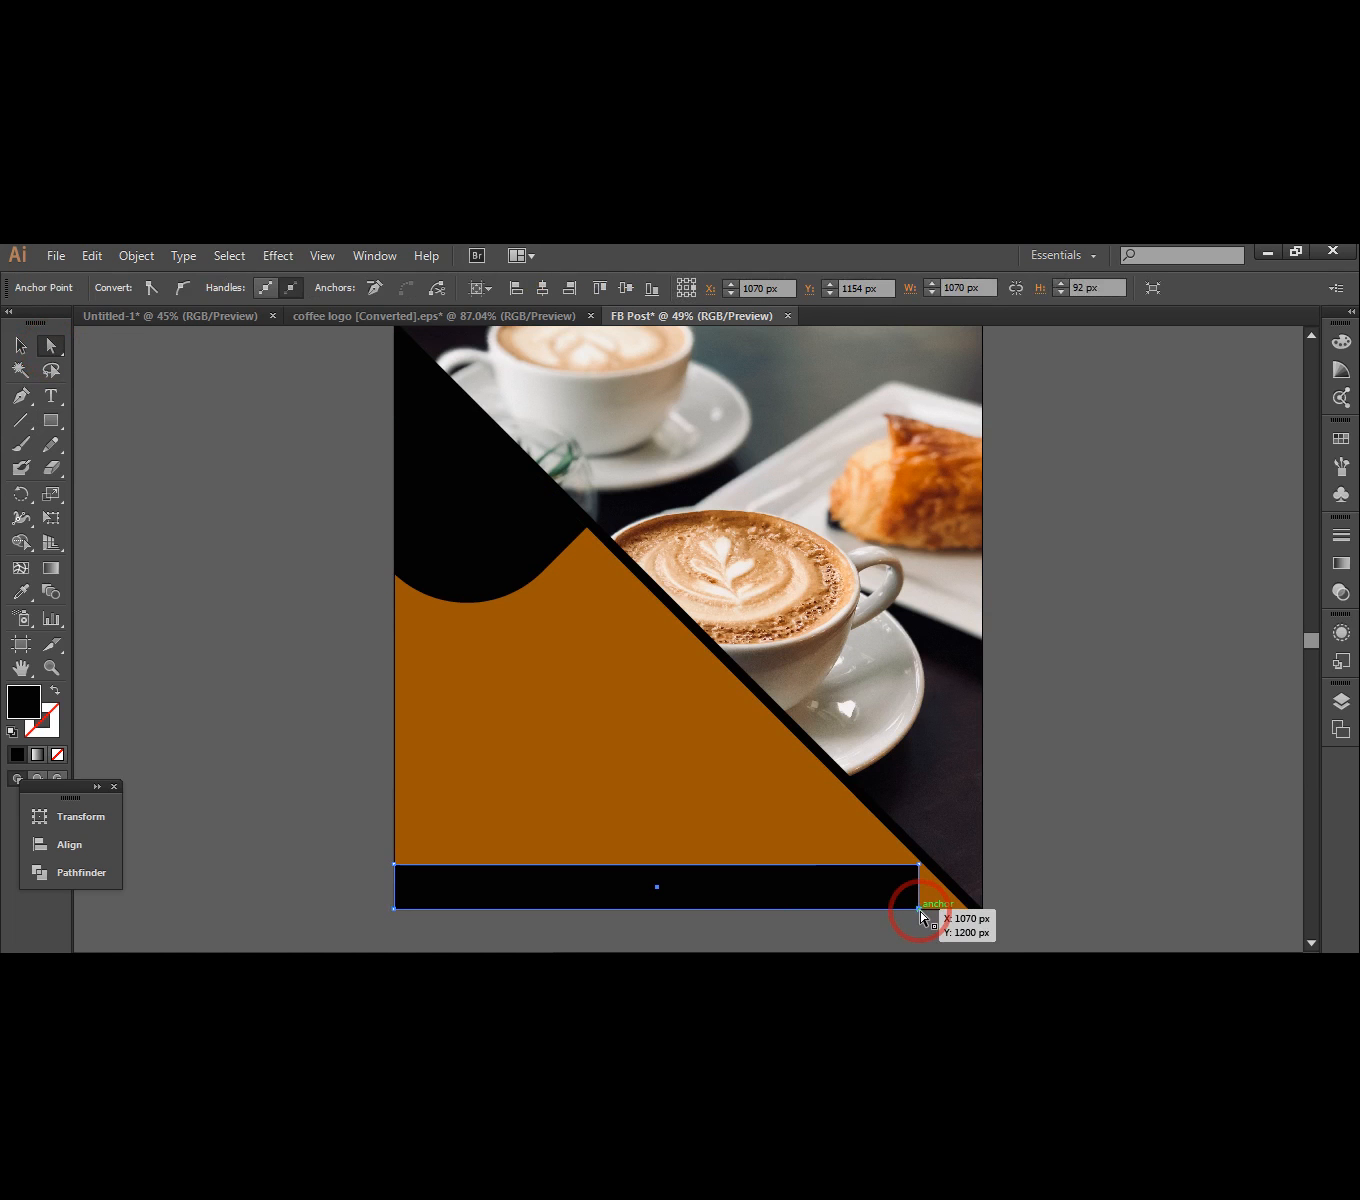
left_click_drag(920, 909, 964, 909)
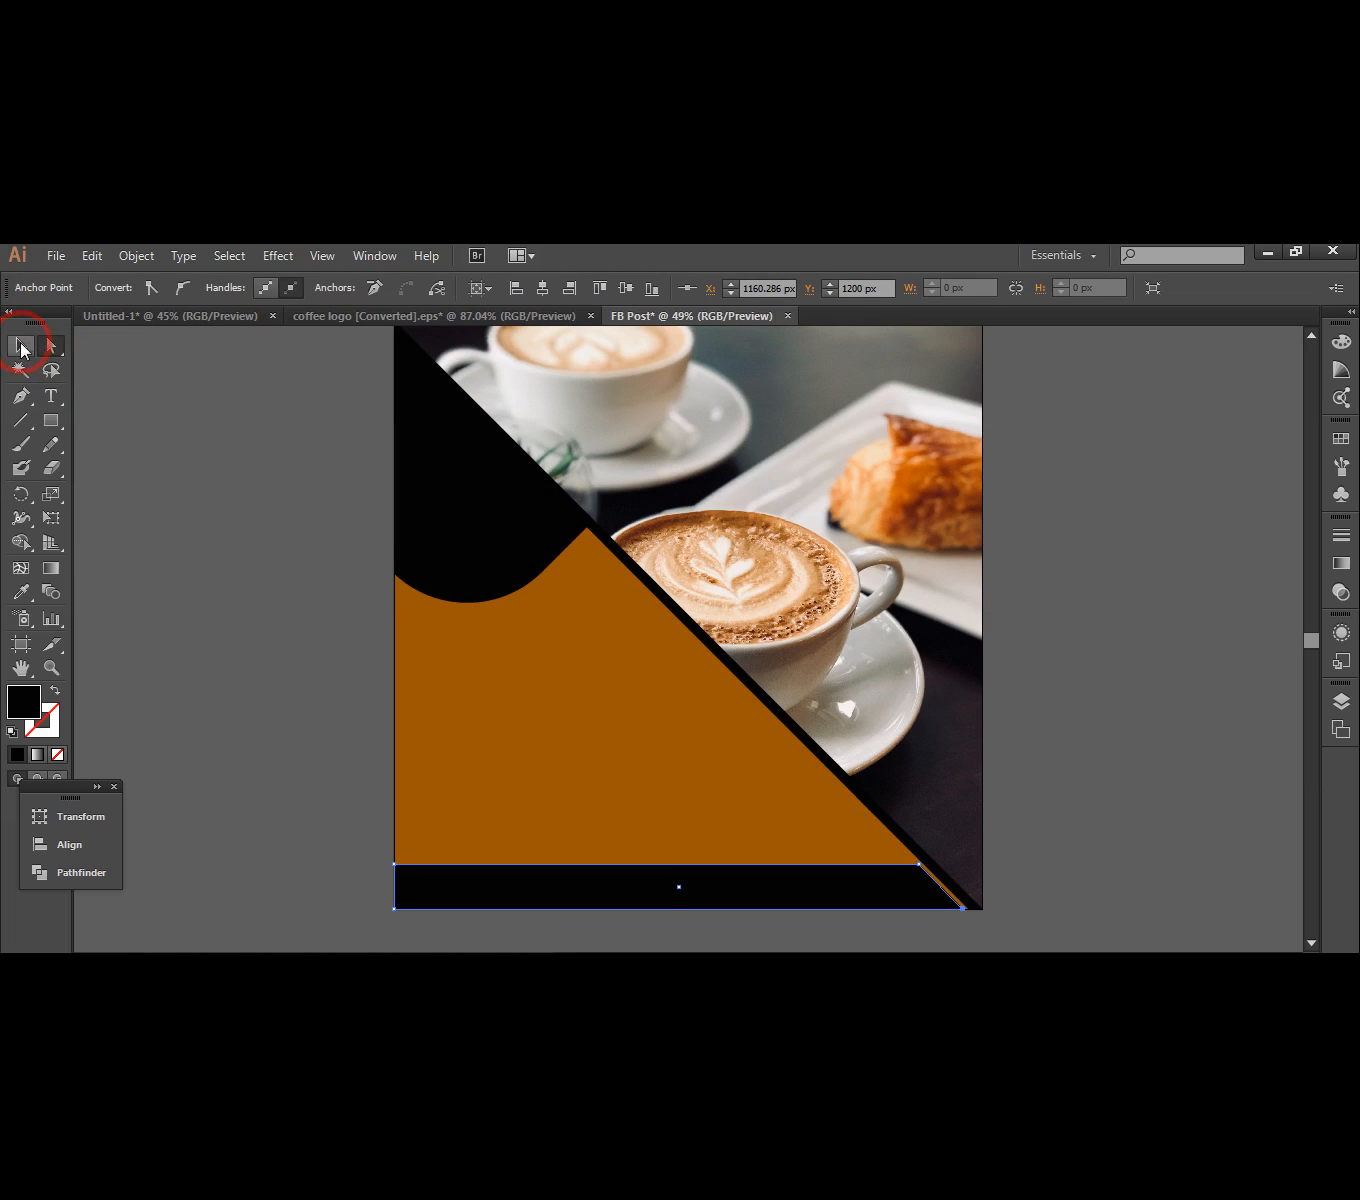
left_click(21, 347)
left_click(192, 452)
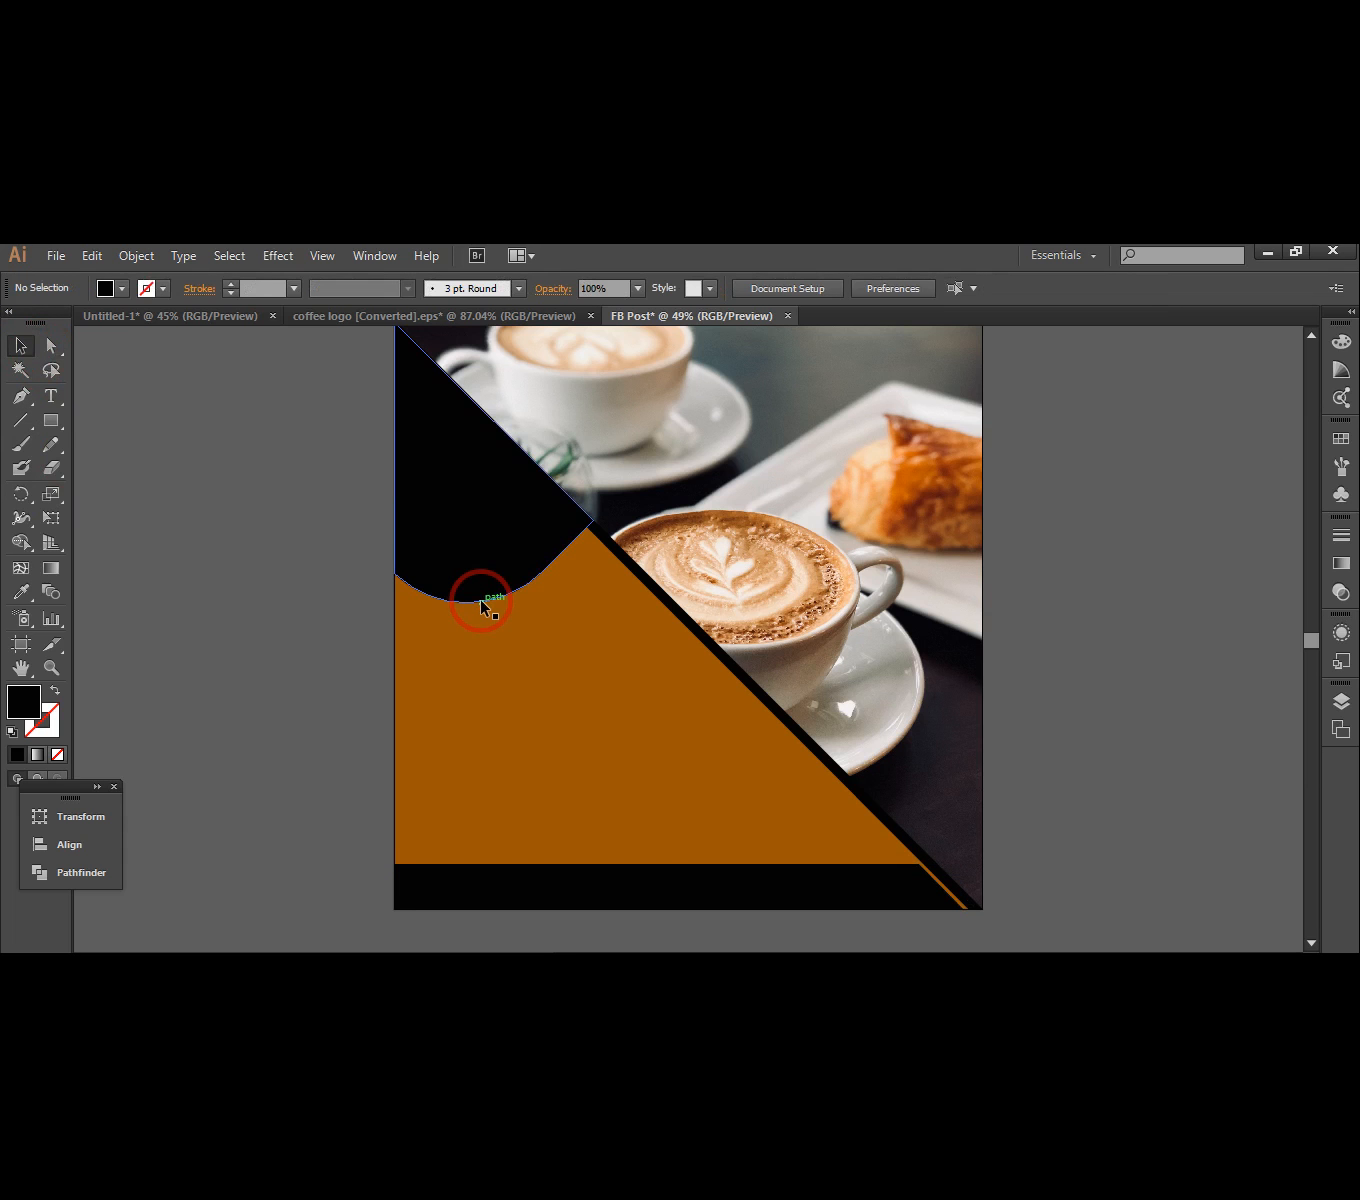
- Bring the brown coffee cup logo from the coffee logo document into FB Post, left of the artboard, and select the black rounded shape
left_click_drag(1312, 647, 1312, 639)
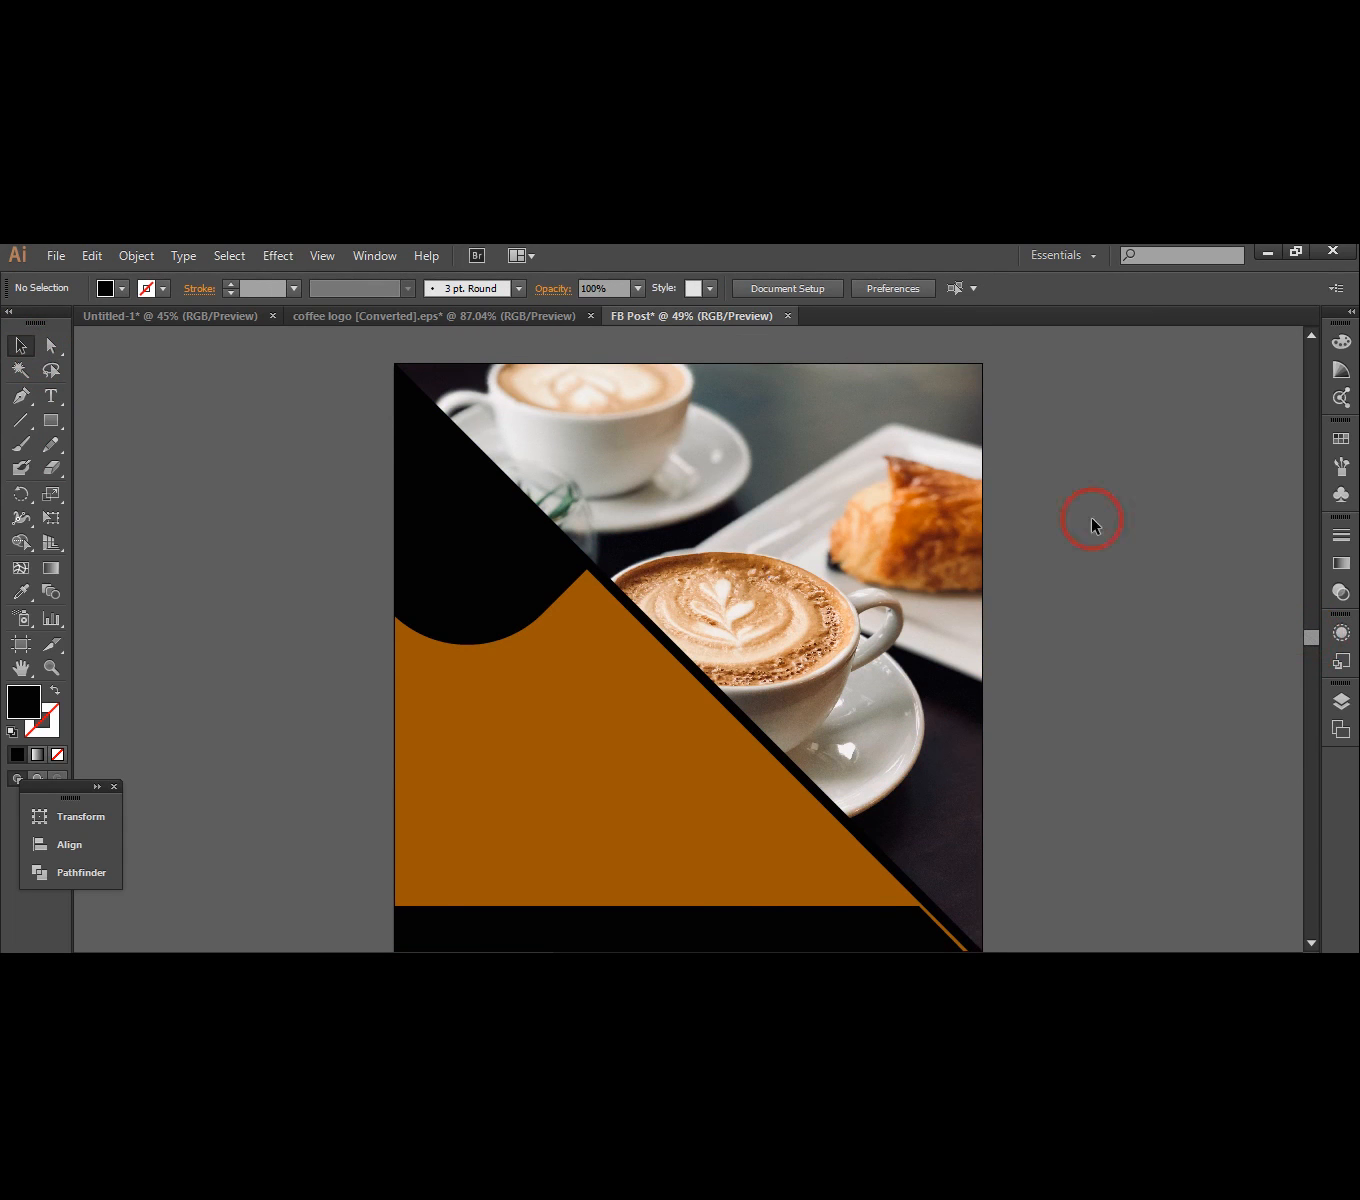
left_click(501, 315)
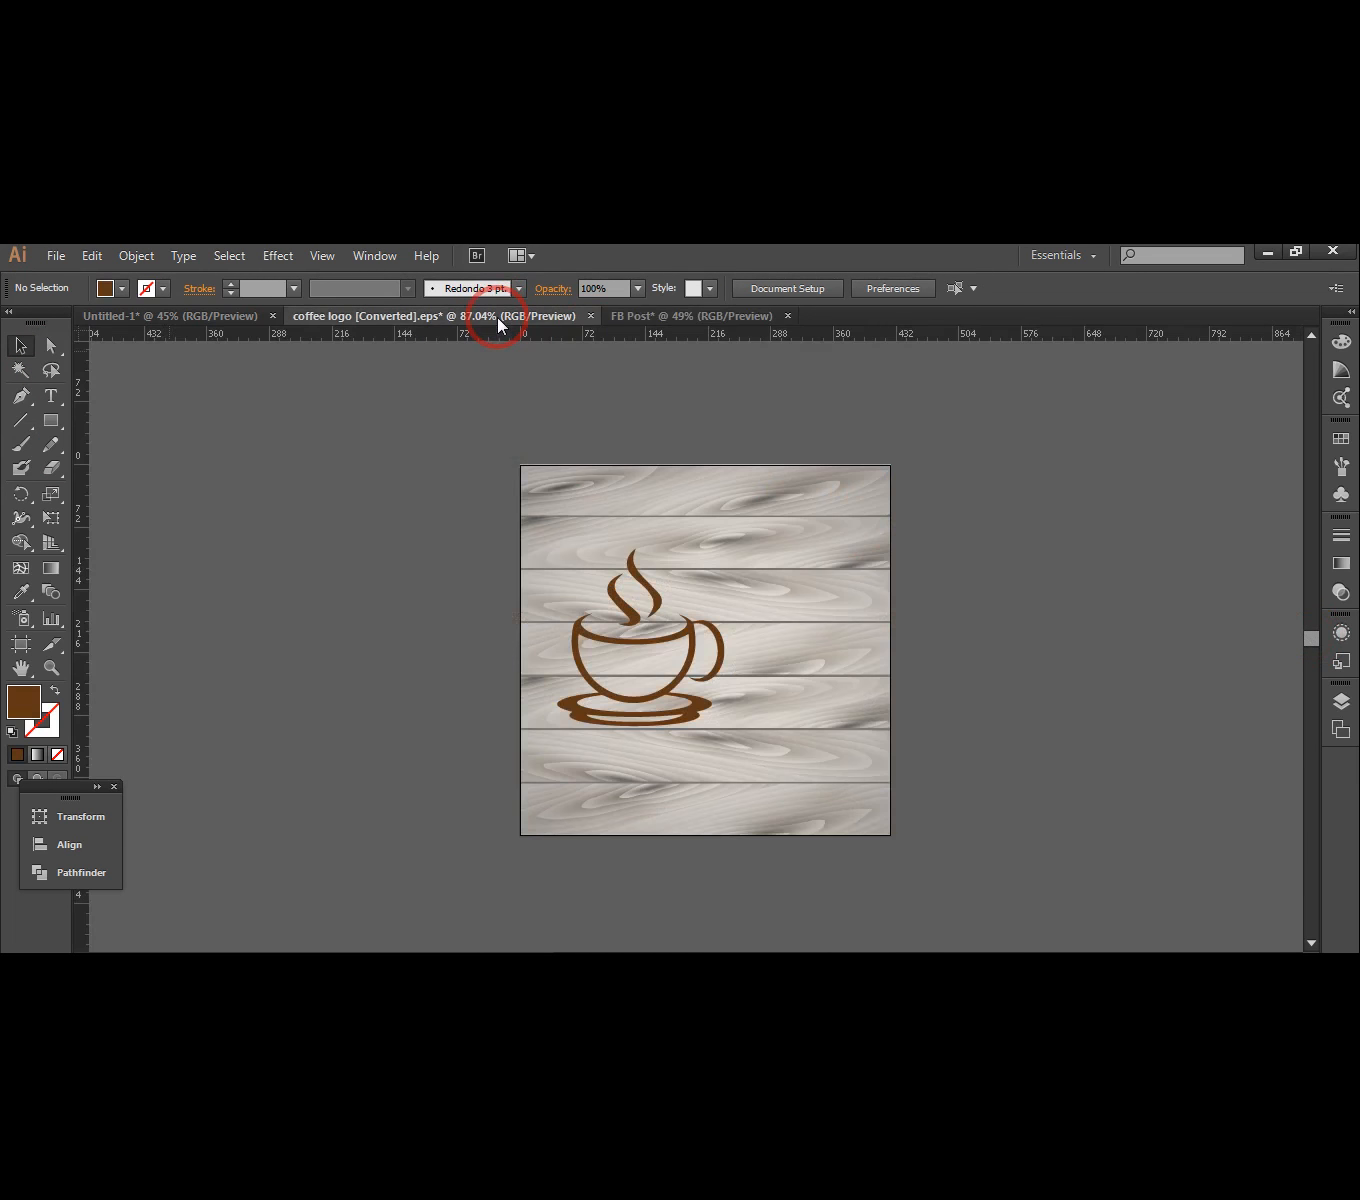
left_click_drag(686, 655, 203, 531)
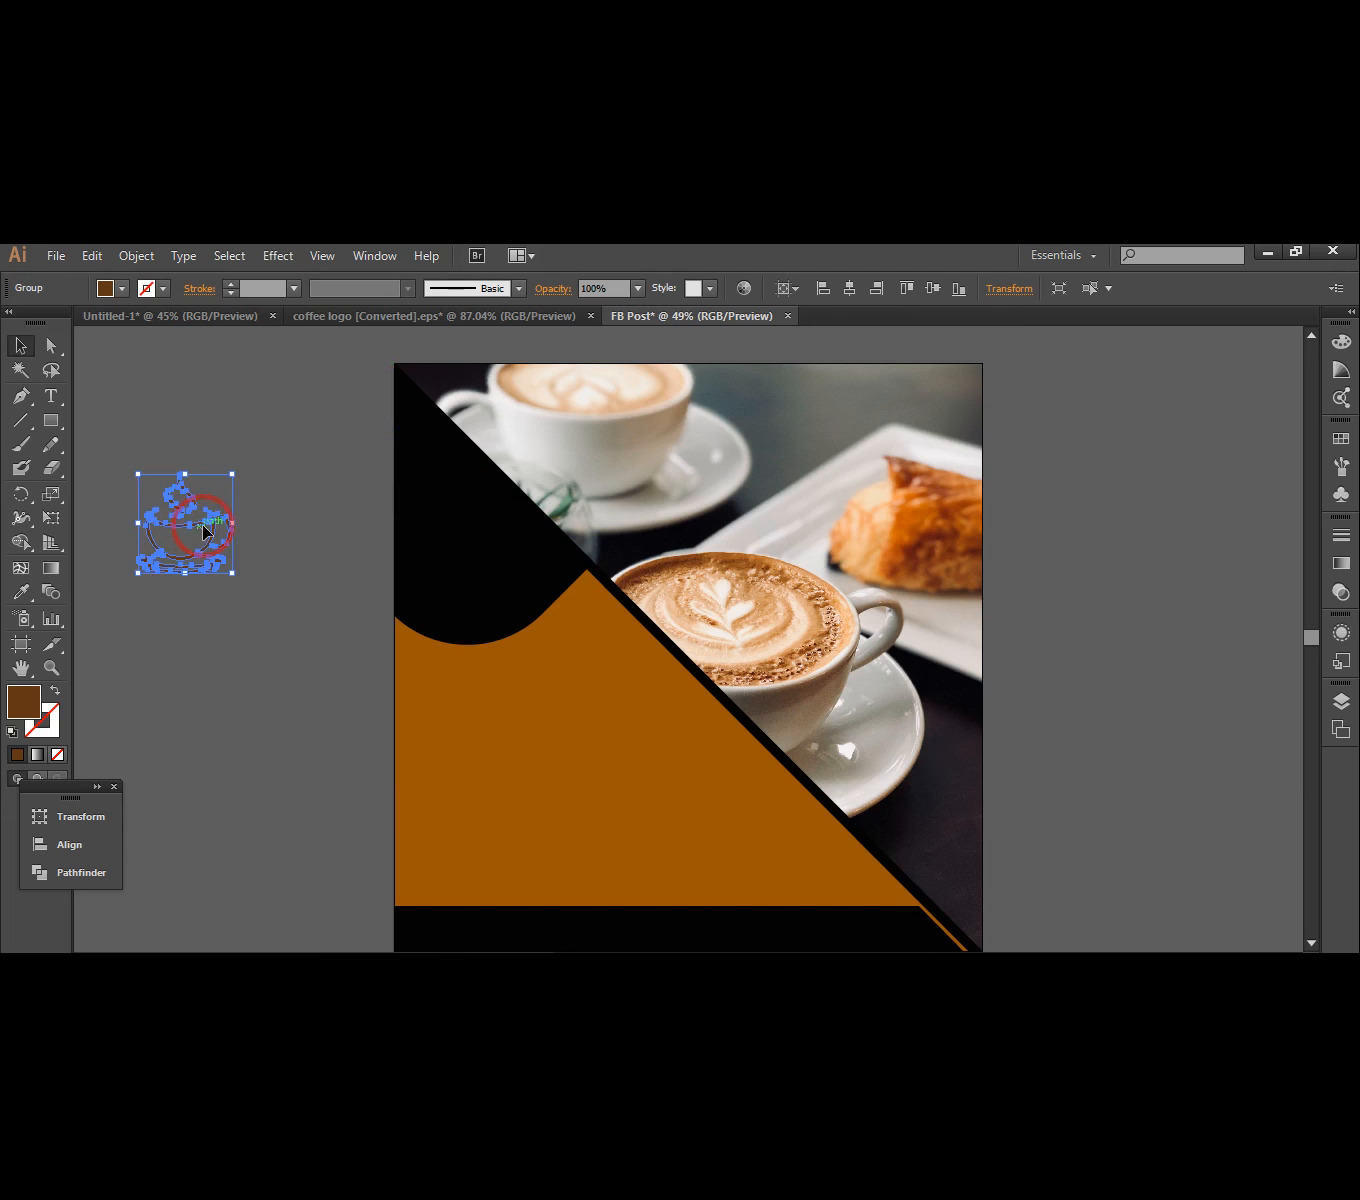
left_click(296, 595)
left_click(470, 587)
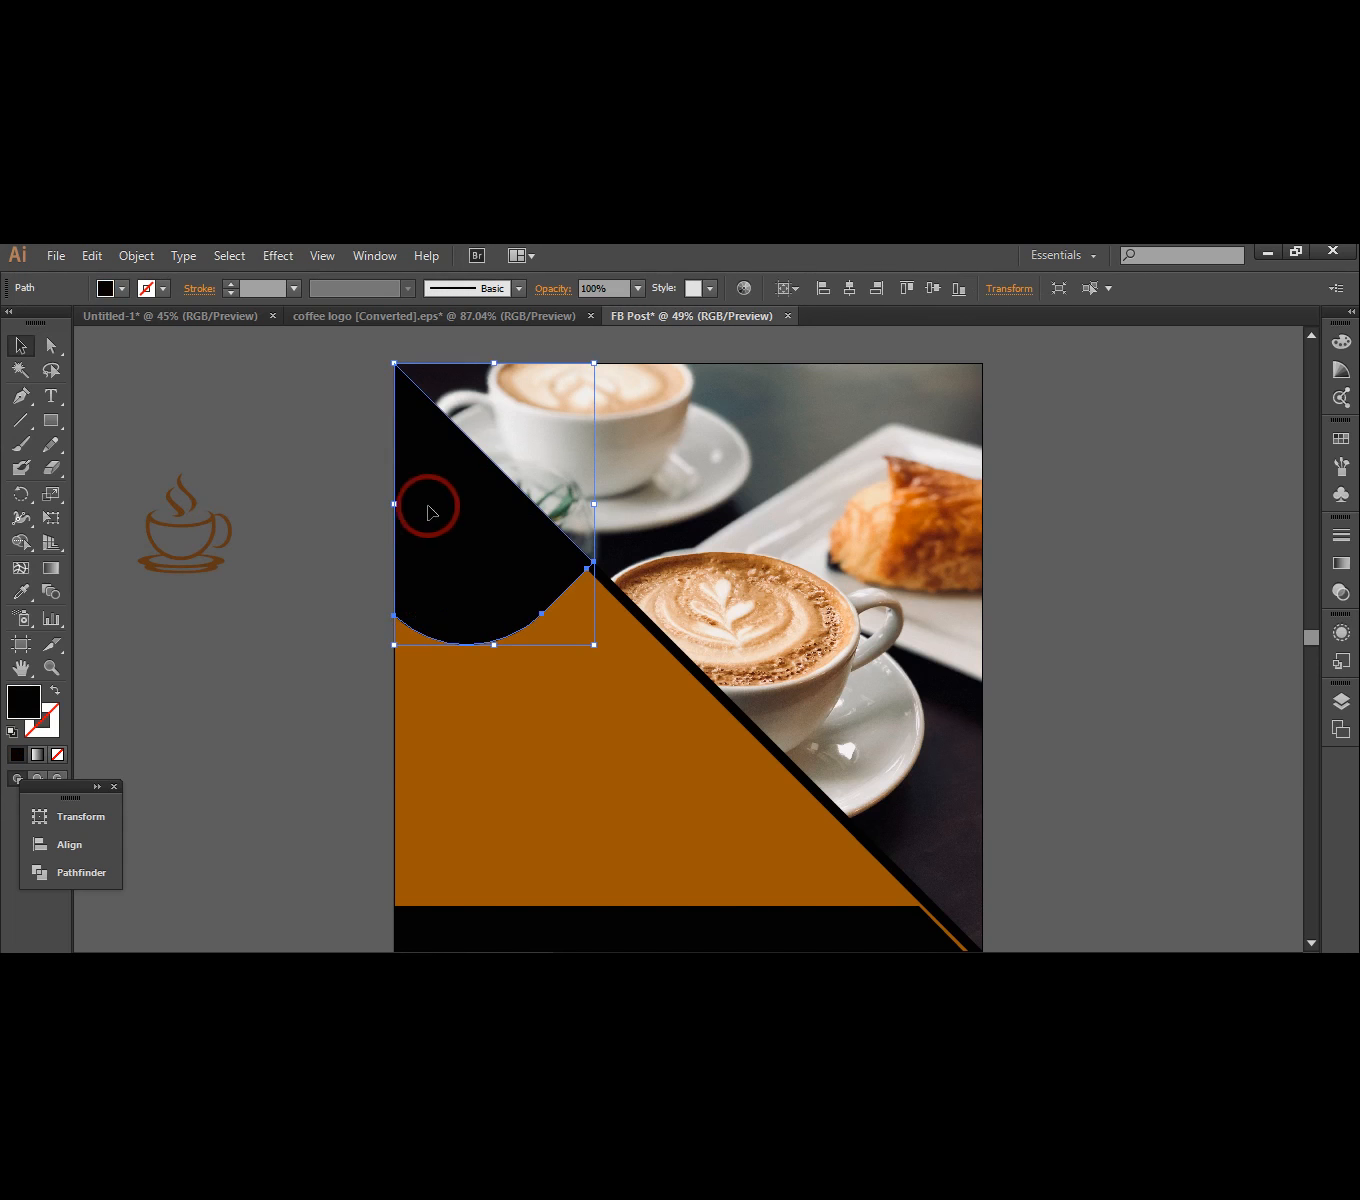
- Duplicate the black rounded shape in front of itself and scale the copy down slightly toward the artboard's top-left corner
left_click(93, 256)
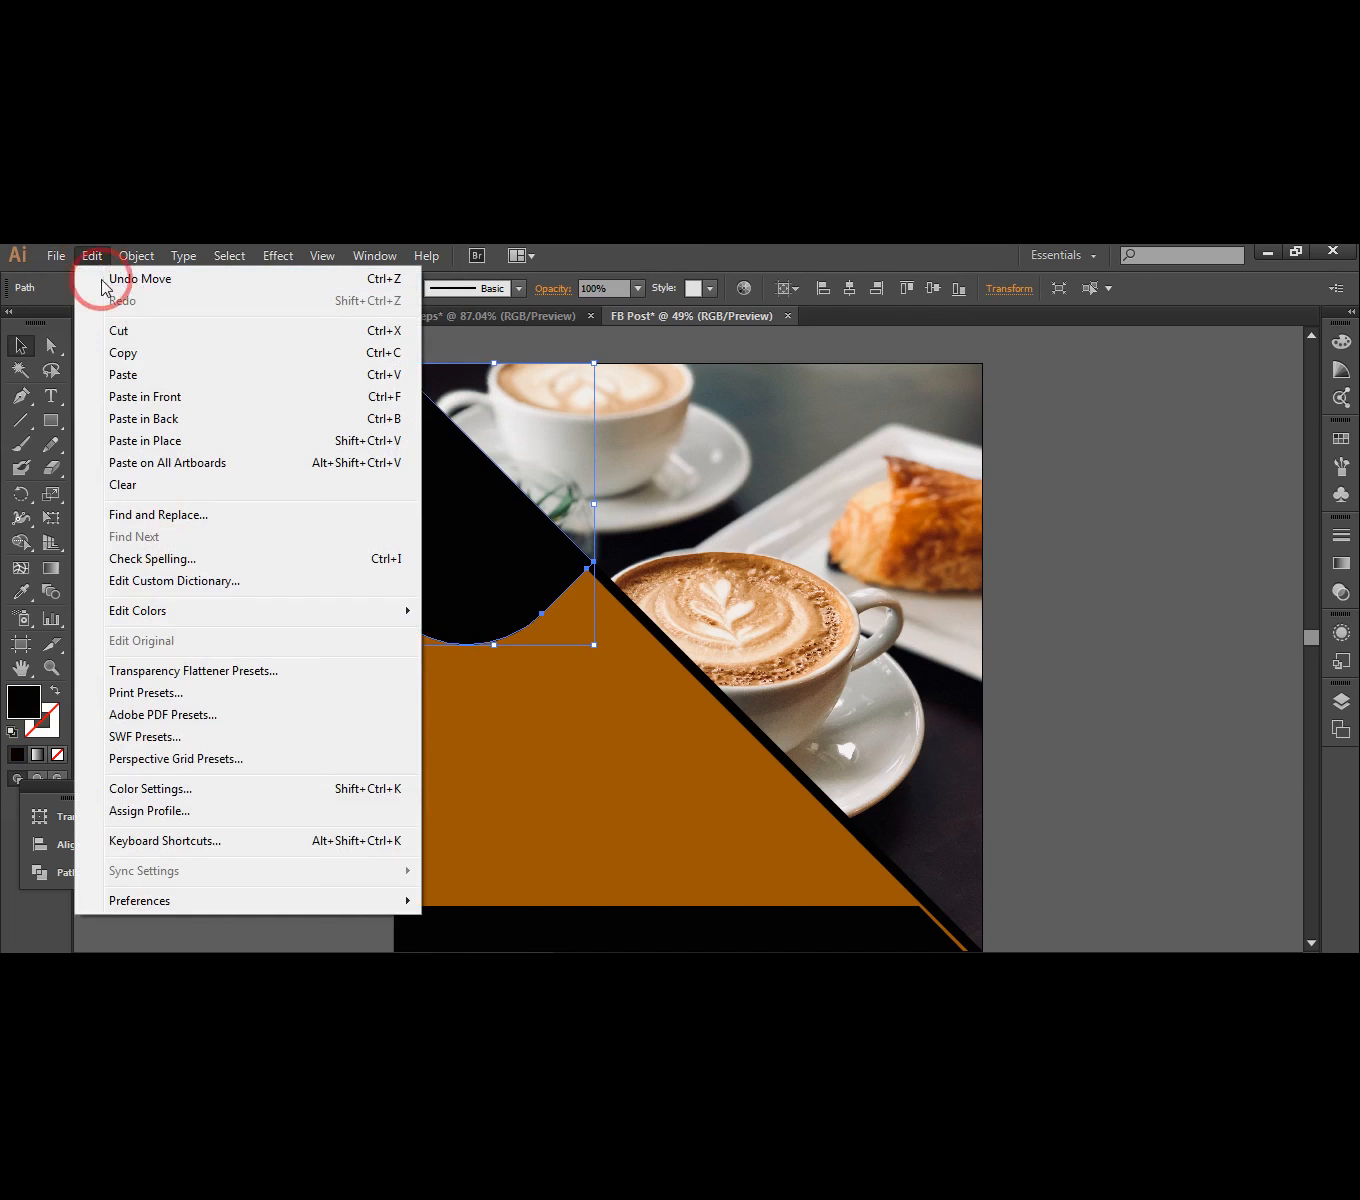
left_click(118, 349)
left_click(93, 256)
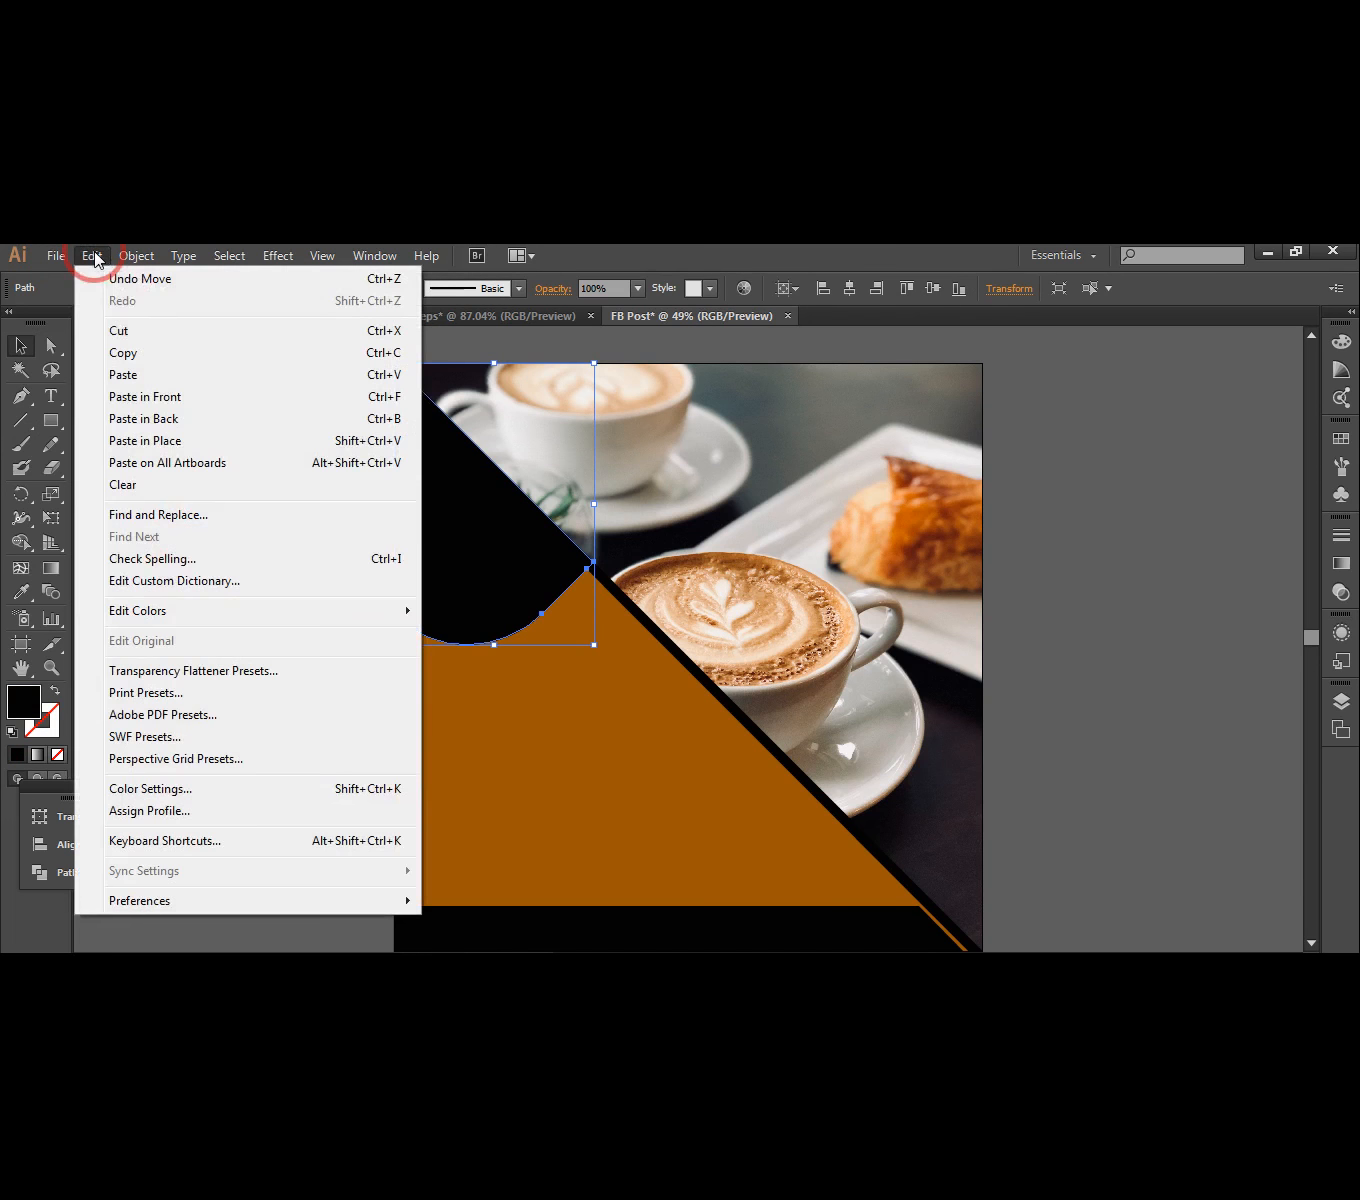
left_click(150, 396)
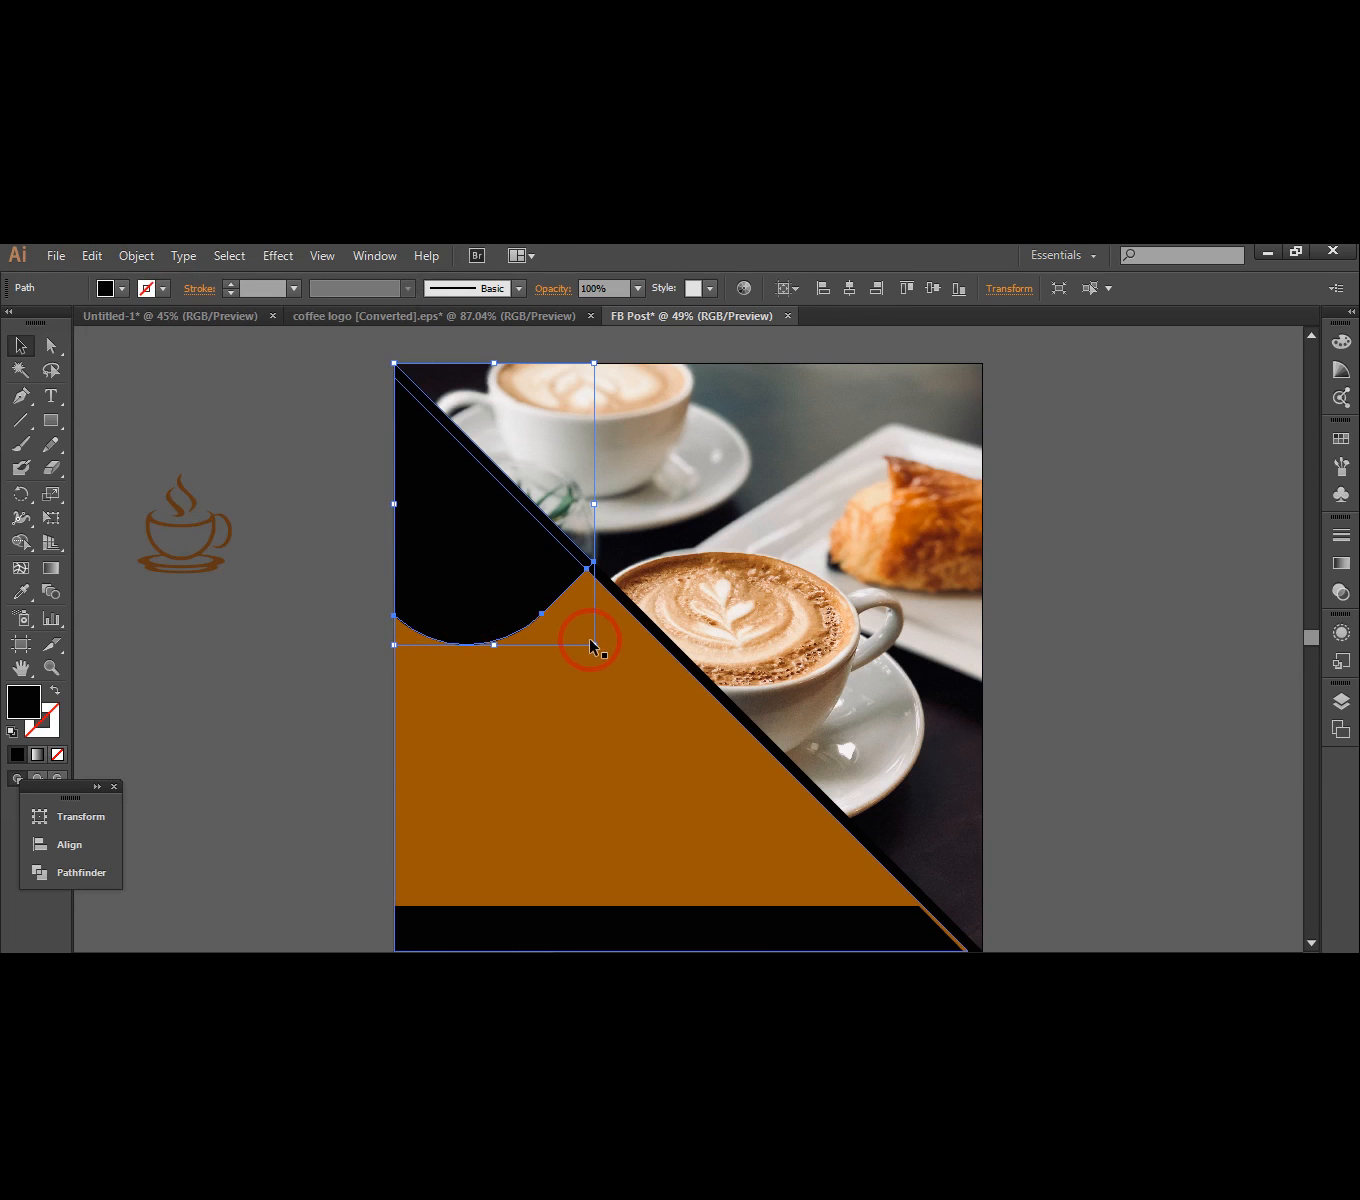
left_click_drag(594, 650, 592, 642)
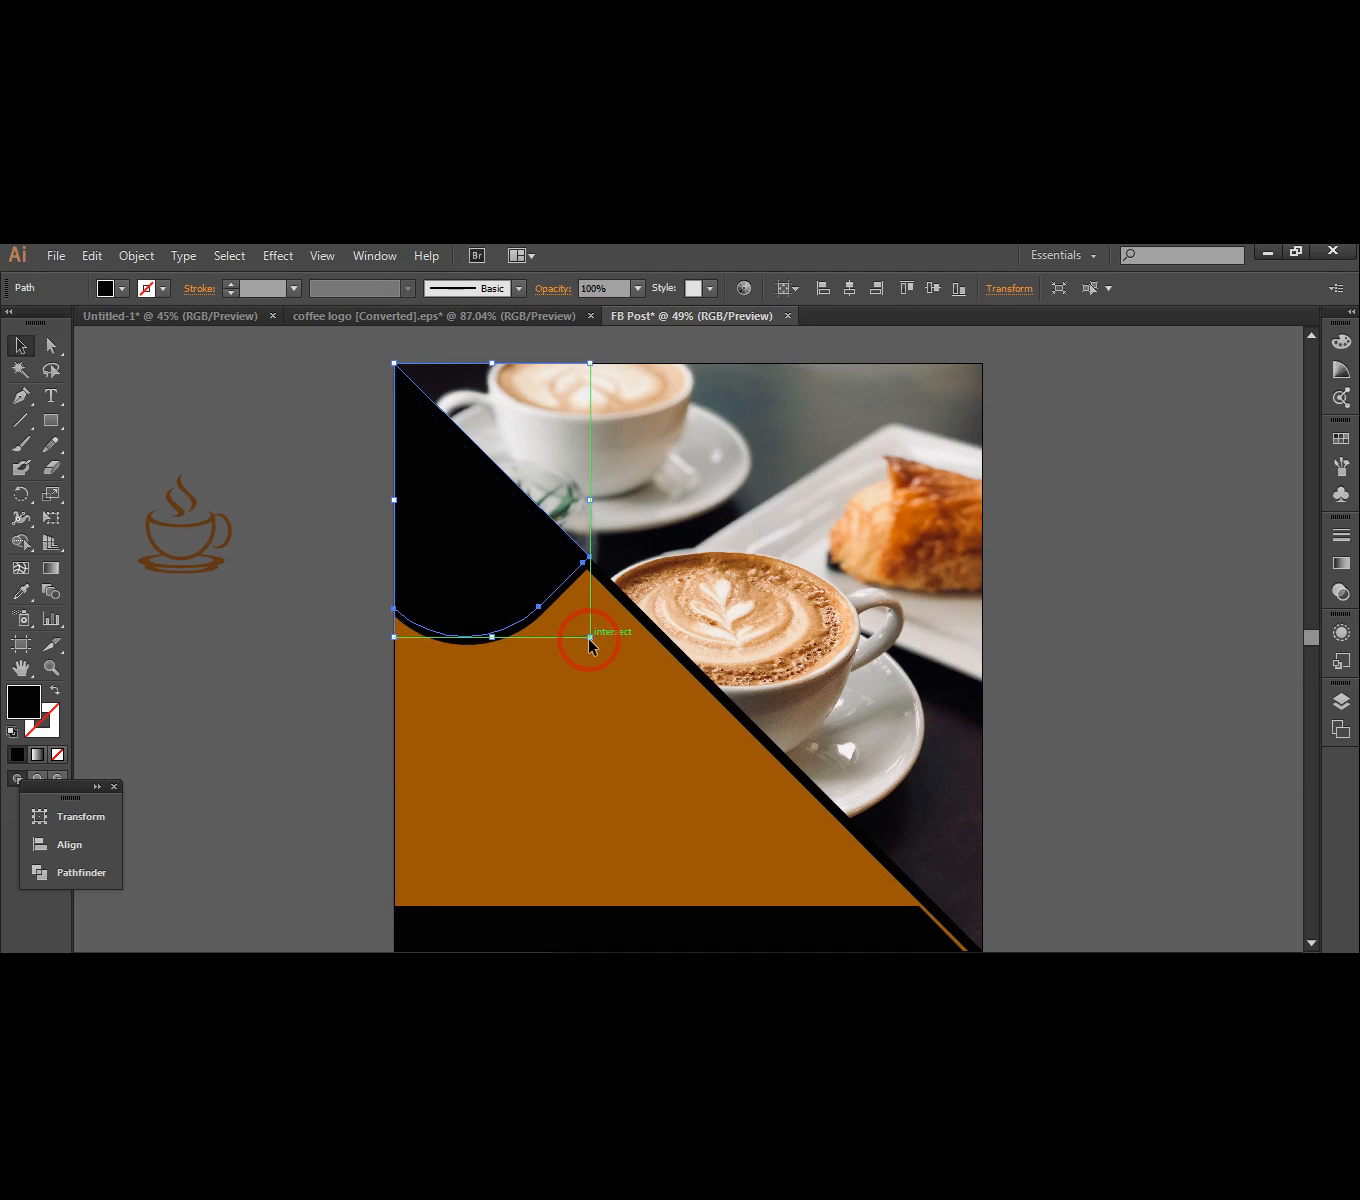
- Fill the smaller copy of the rounded shape with dark brown 2D1802
double_click(26, 712)
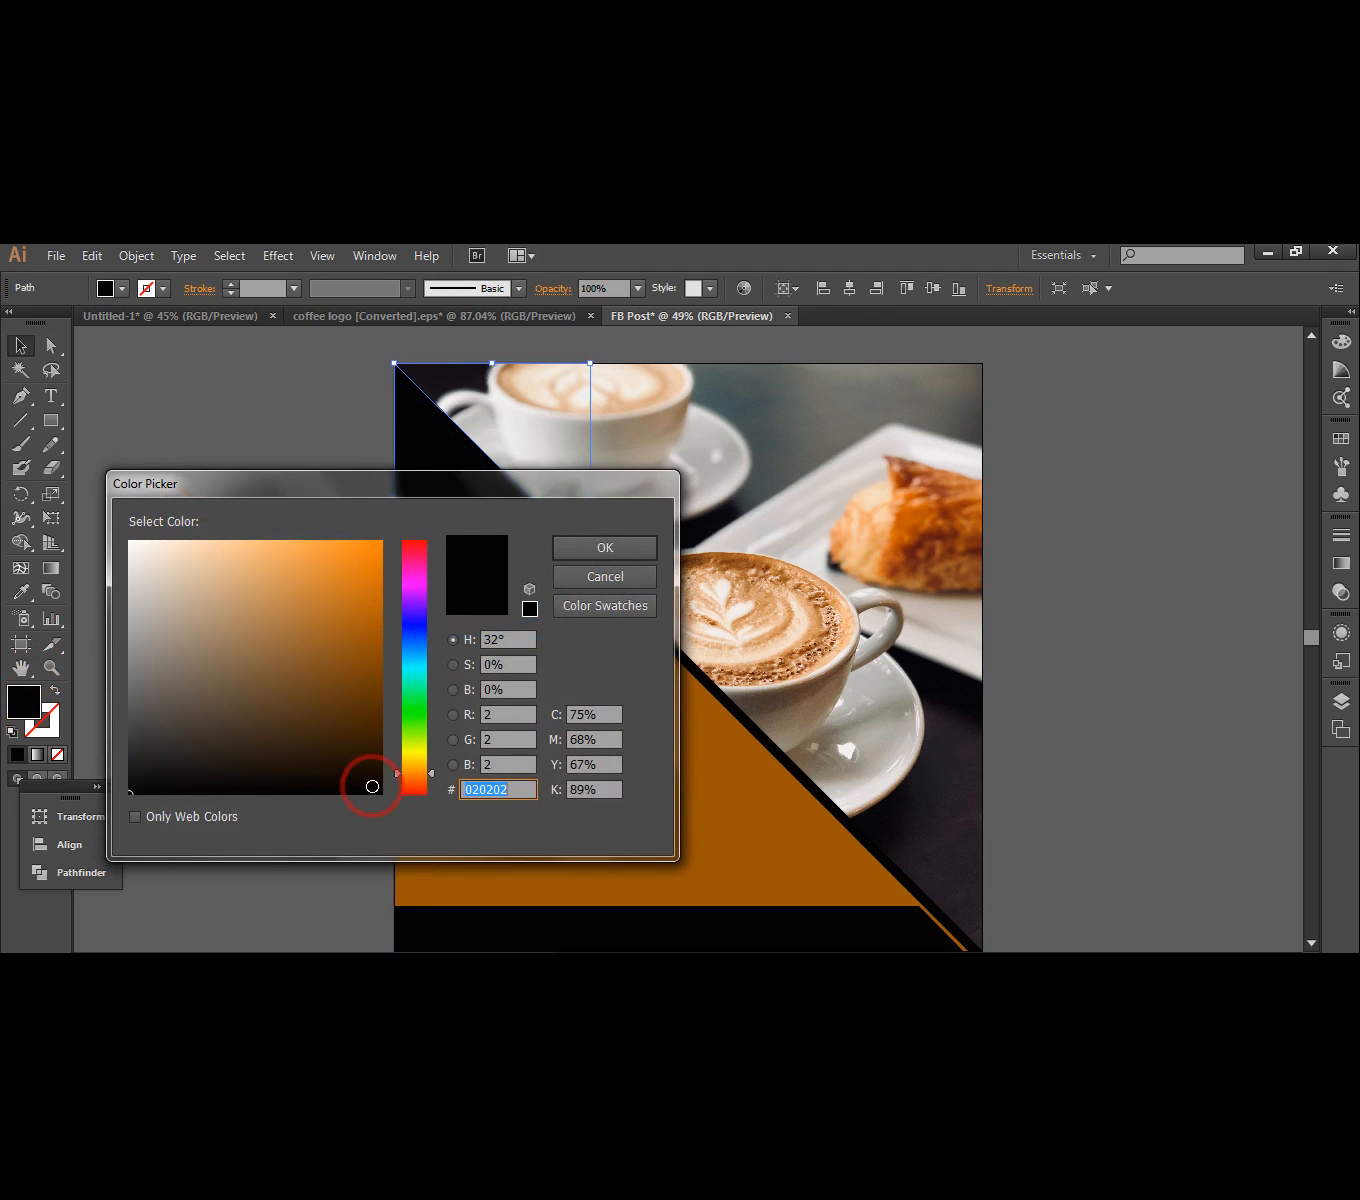
left_click_drag(370, 783, 392, 808)
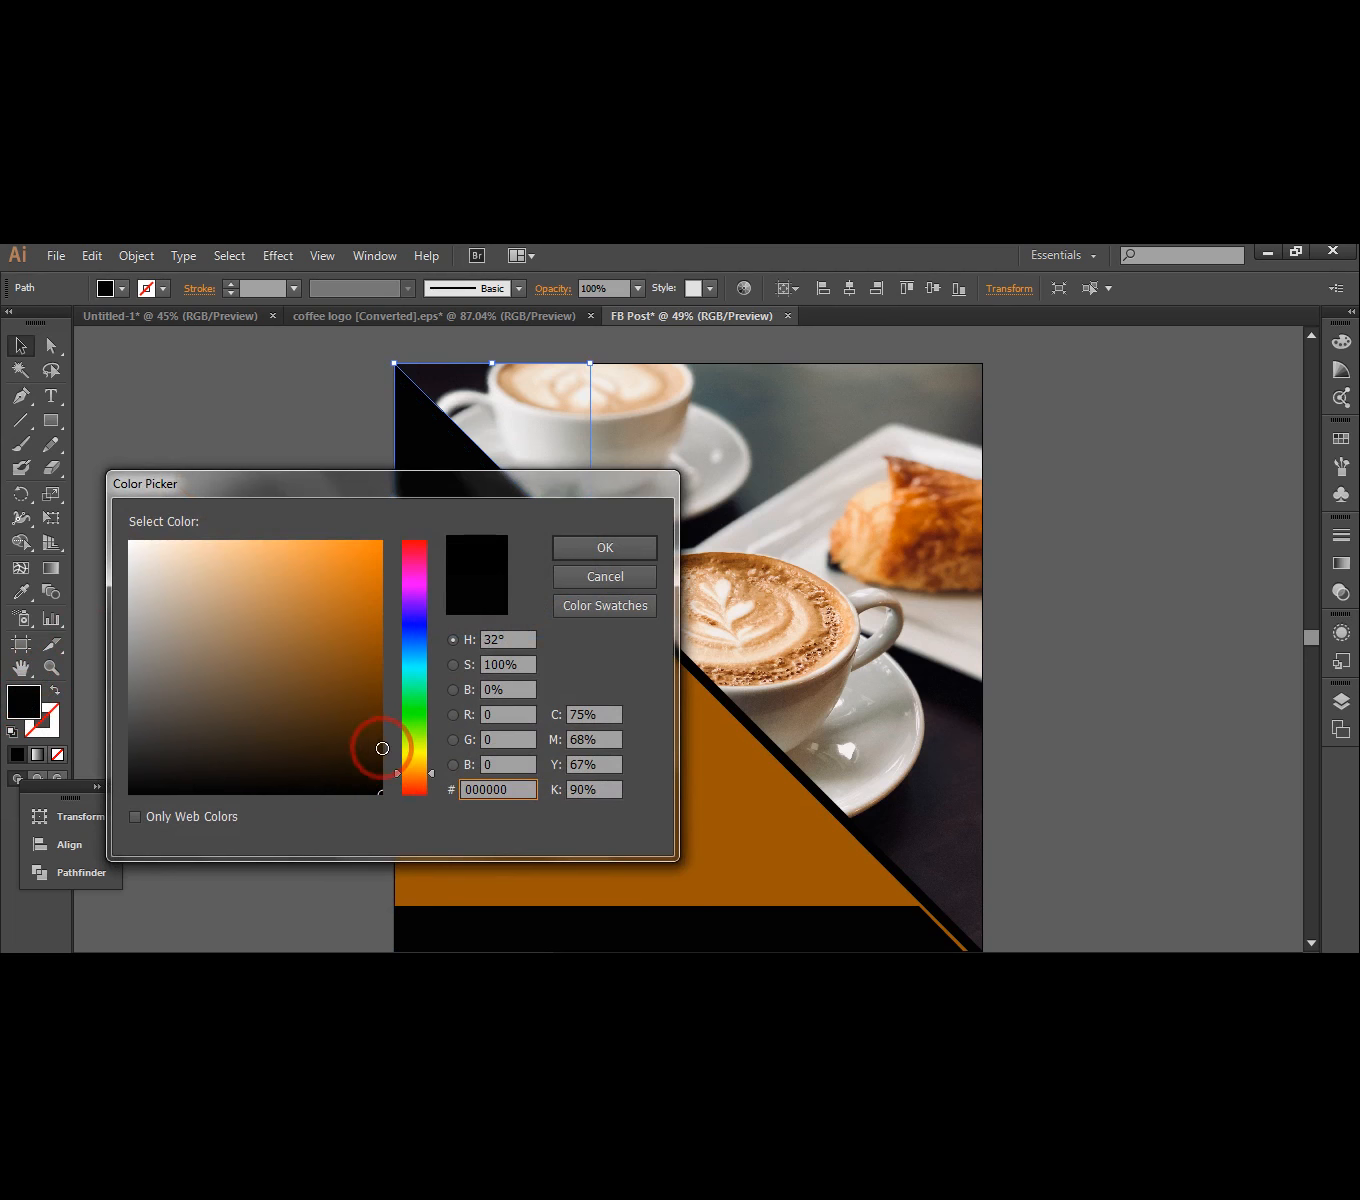
left_click(378, 748)
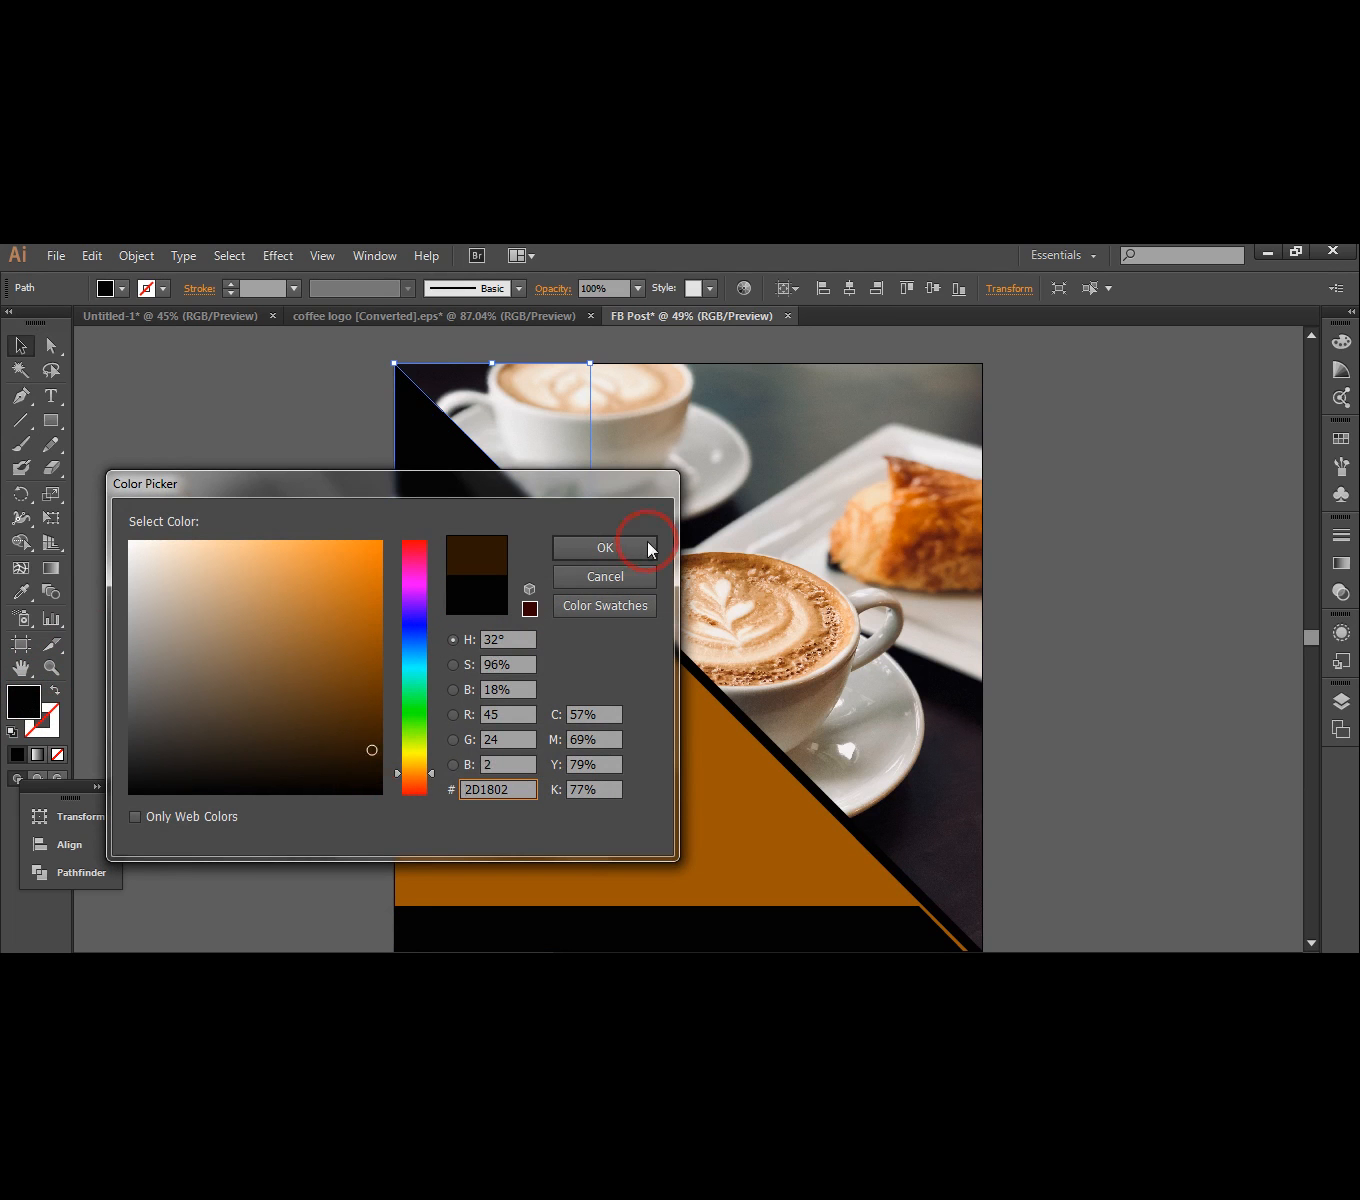
left_click(622, 549)
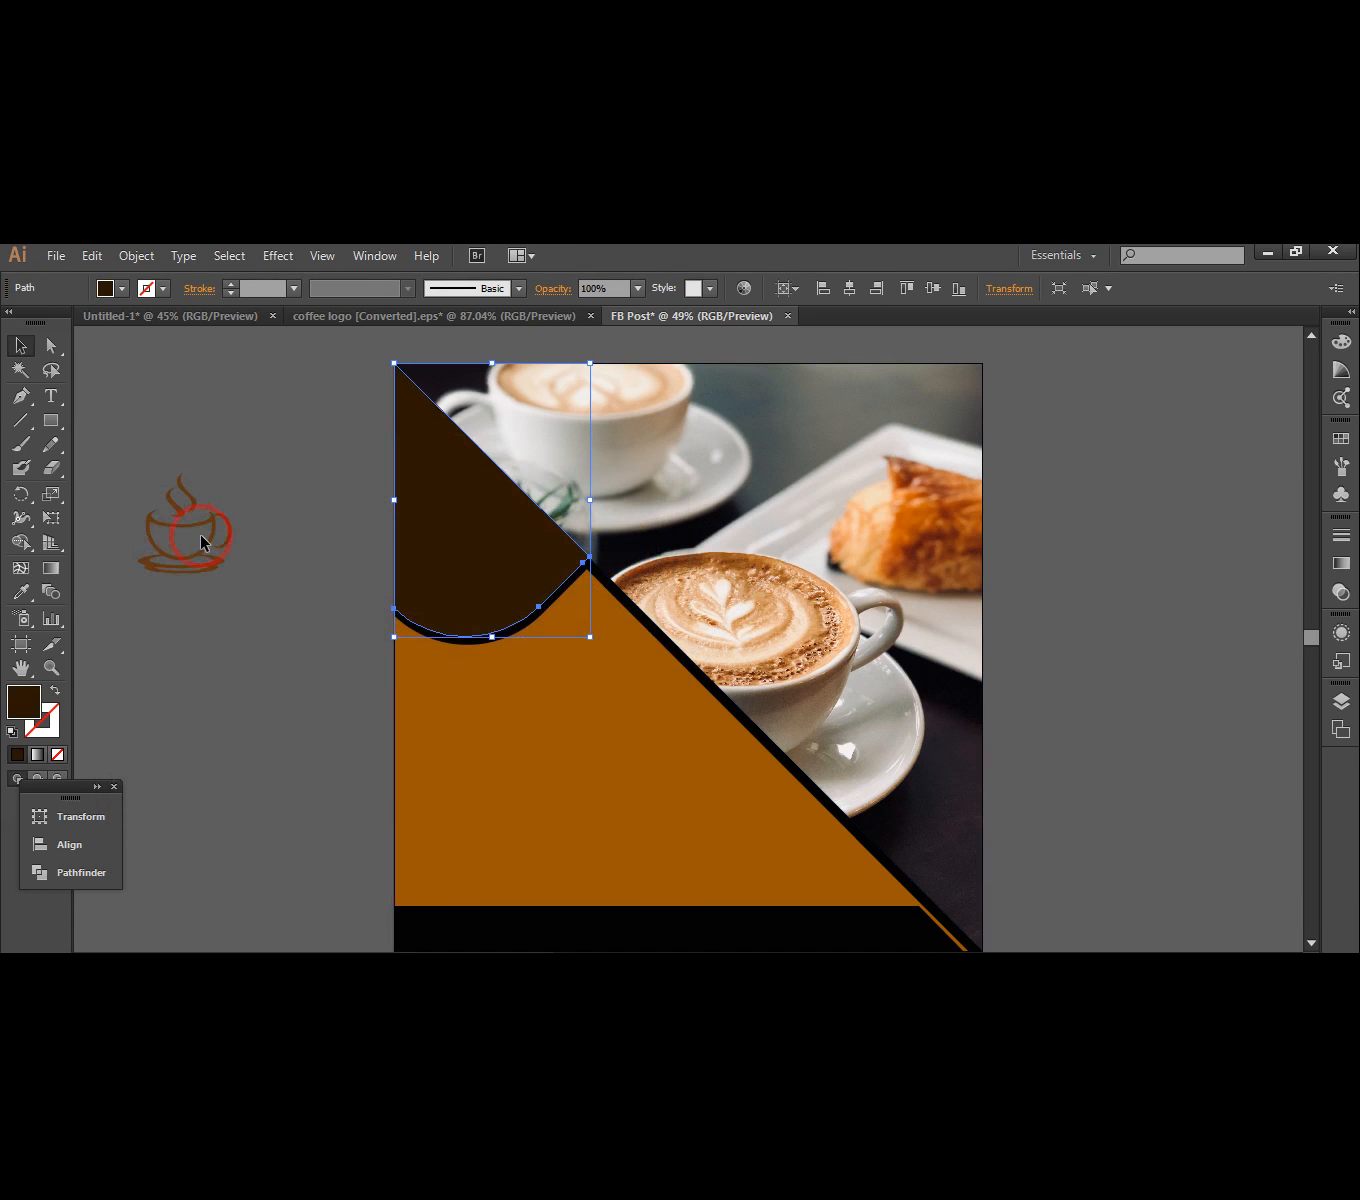
- Set the smaller rounded shape's fill to dark reddish brown 2D0B01 and deselect it
double_click(30, 700)
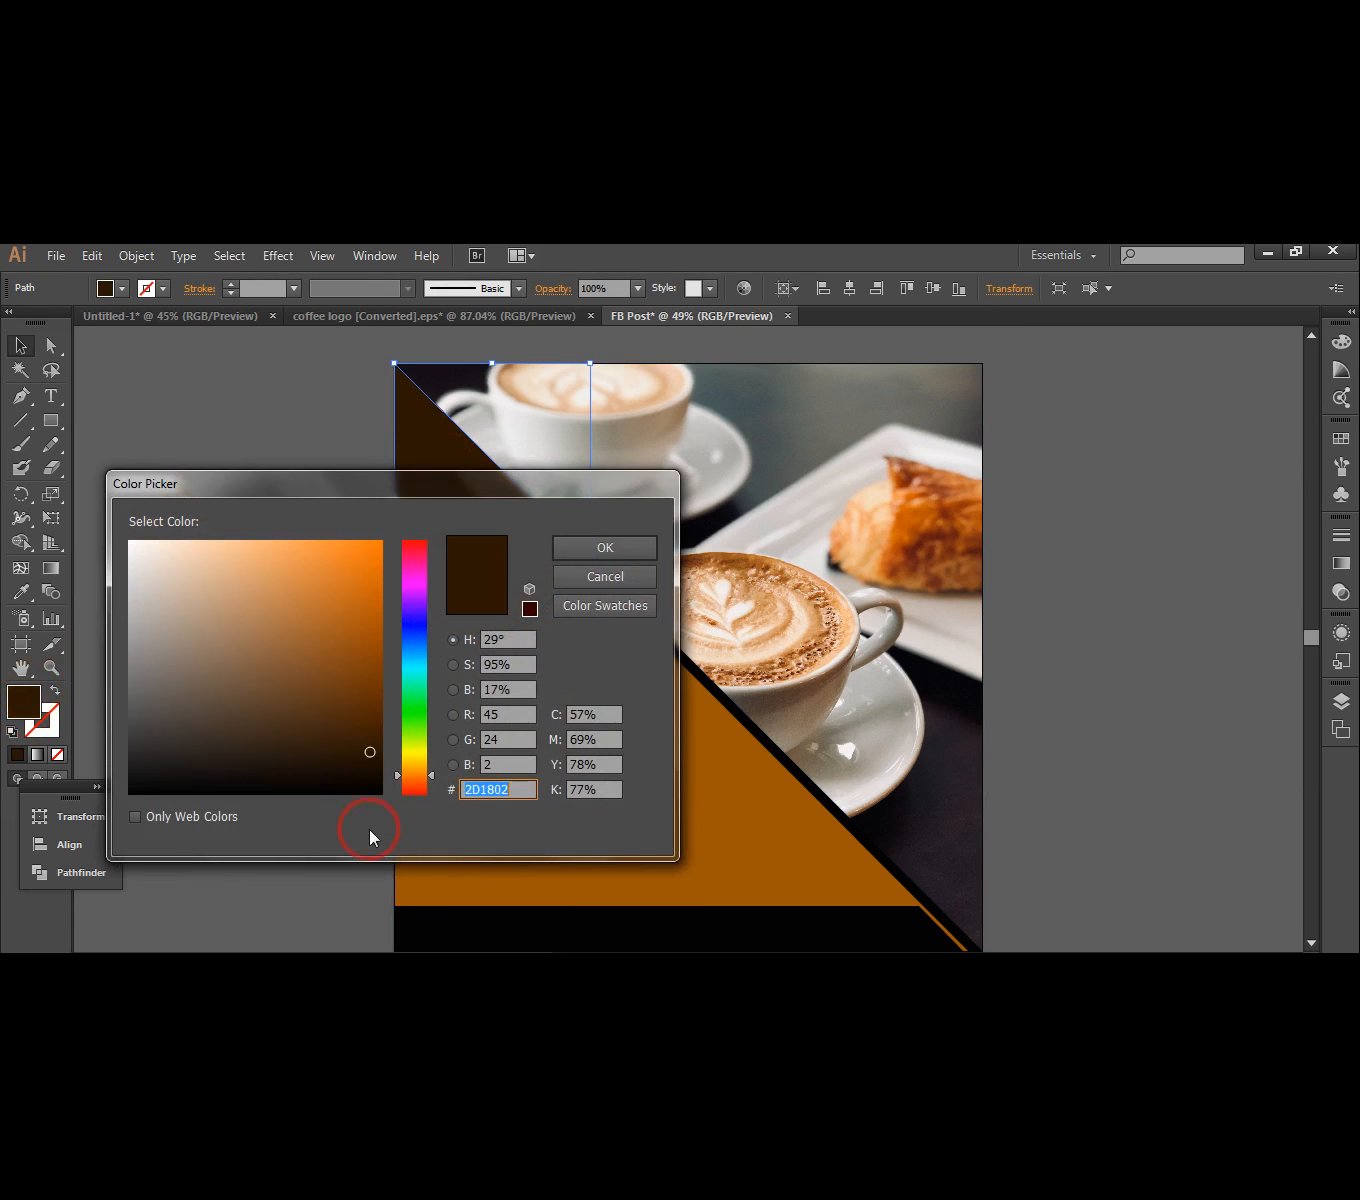
mouse_move(397, 762)
left_mouse_down()
mouse_move(398, 788)
mouse_move(375, 750)
left_mouse_up()
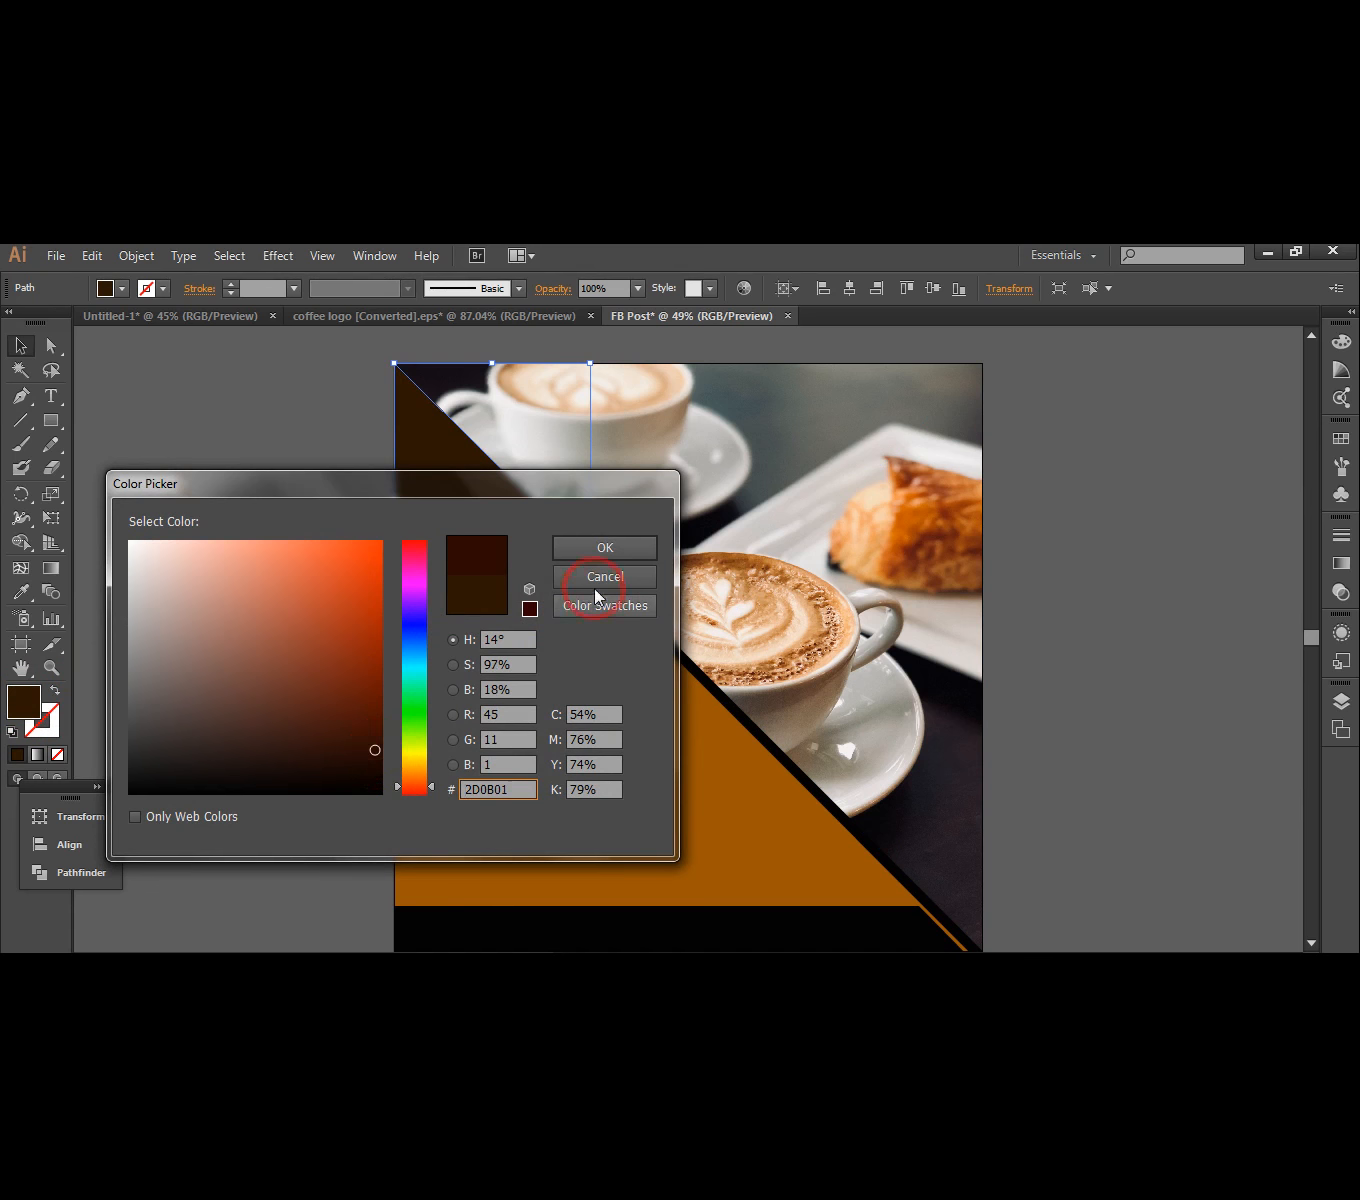
left_click(596, 552)
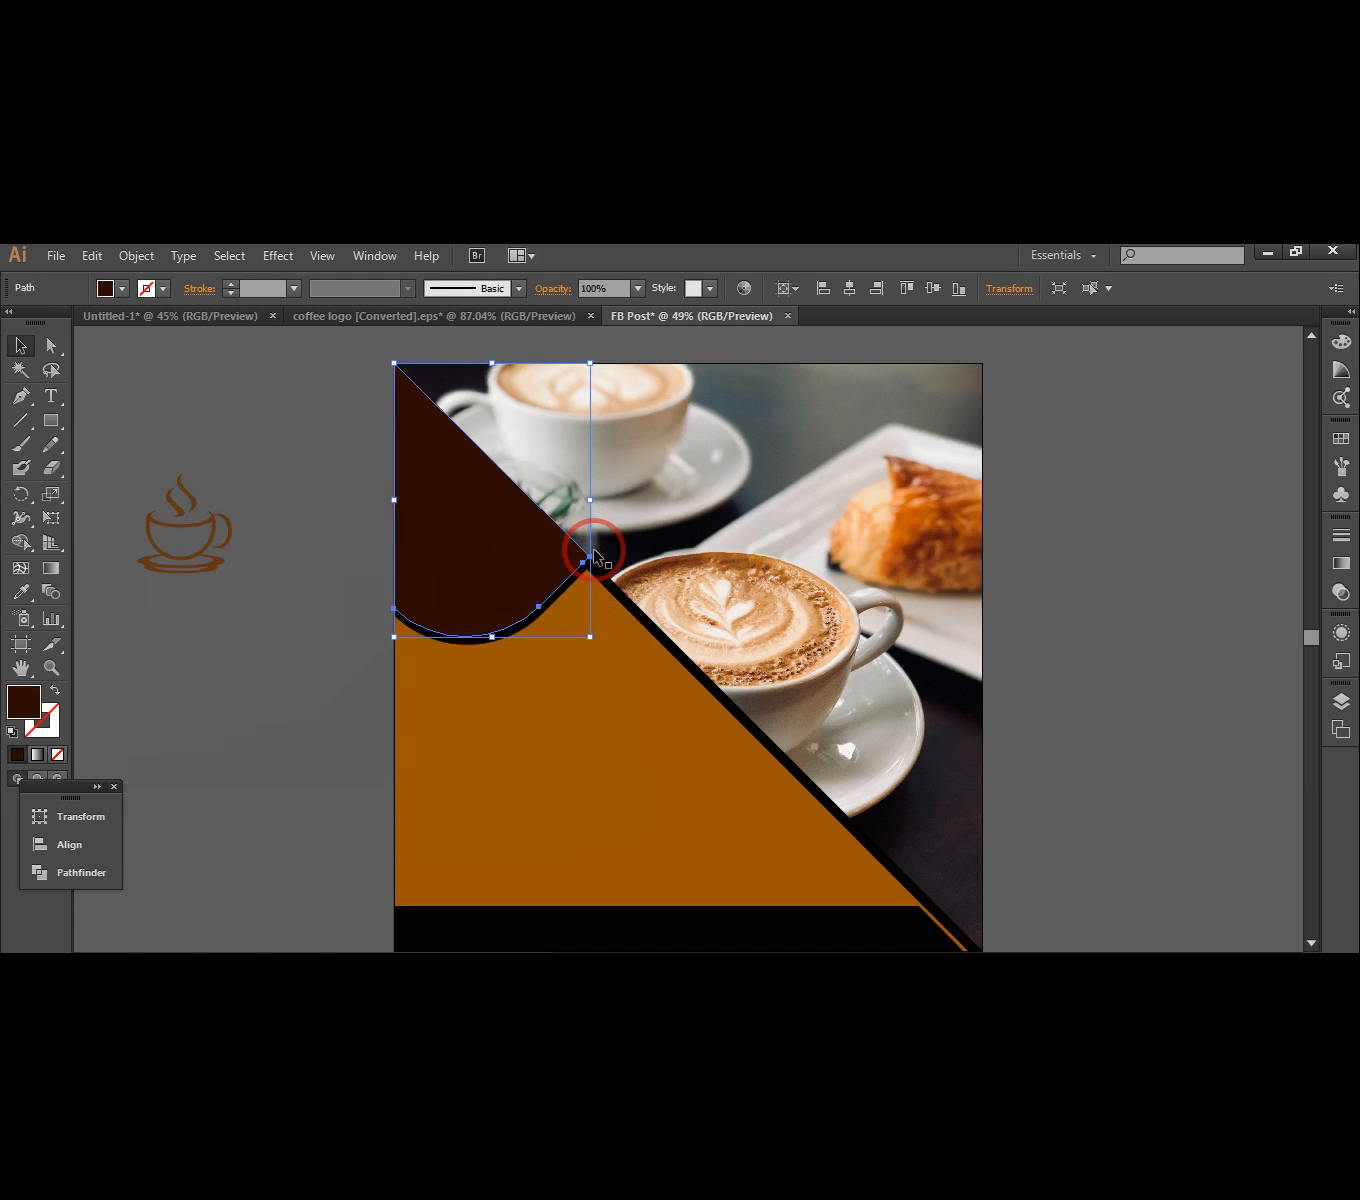
left_click(228, 434)
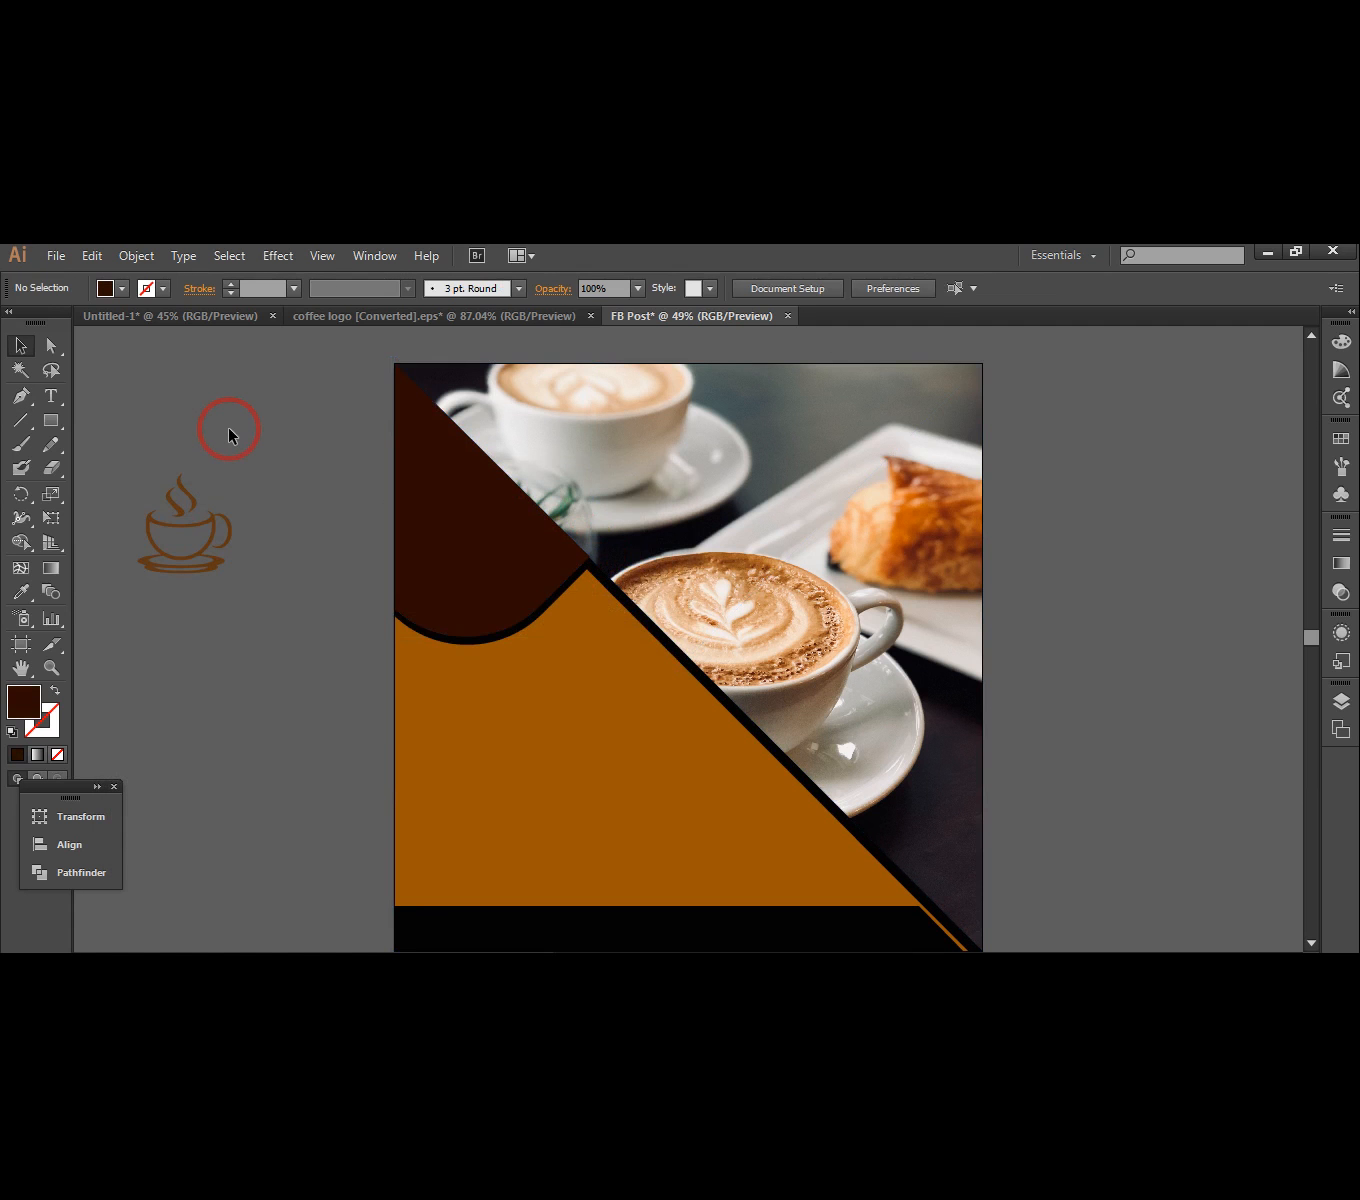
- Recolour the coffee cup logo with light tan sampled from the latte in the photo and place it on the dark brown shape
left_click(194, 524)
left_click(24, 594)
left_click(21, 591)
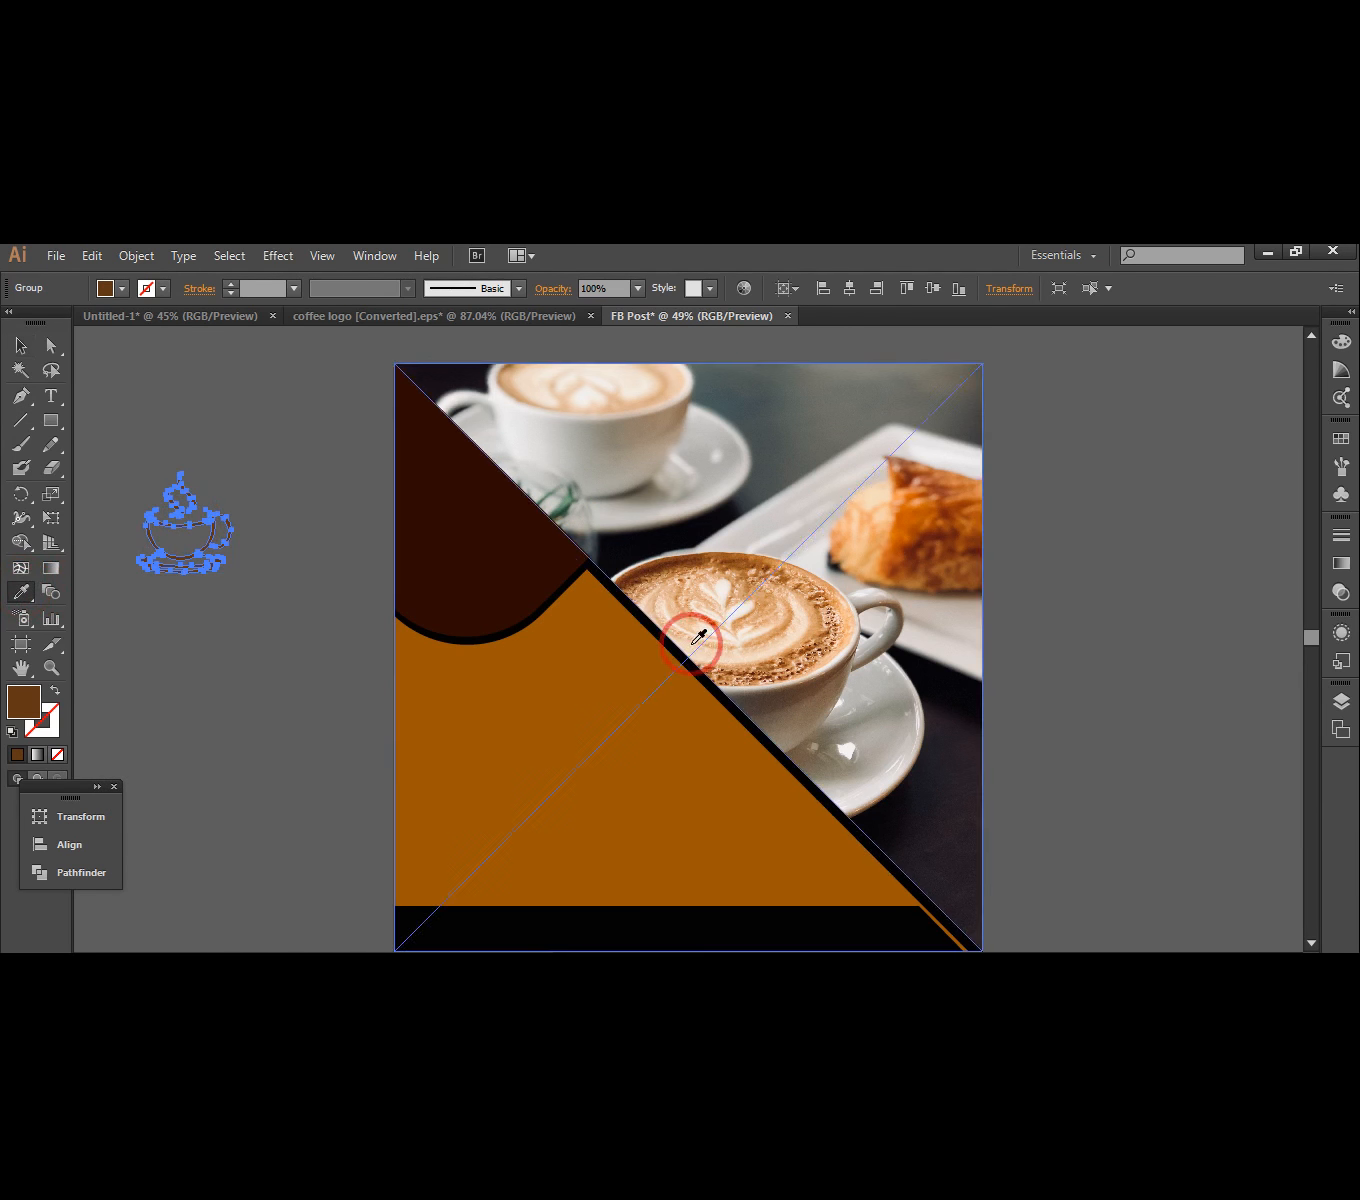
left_click(738, 594)
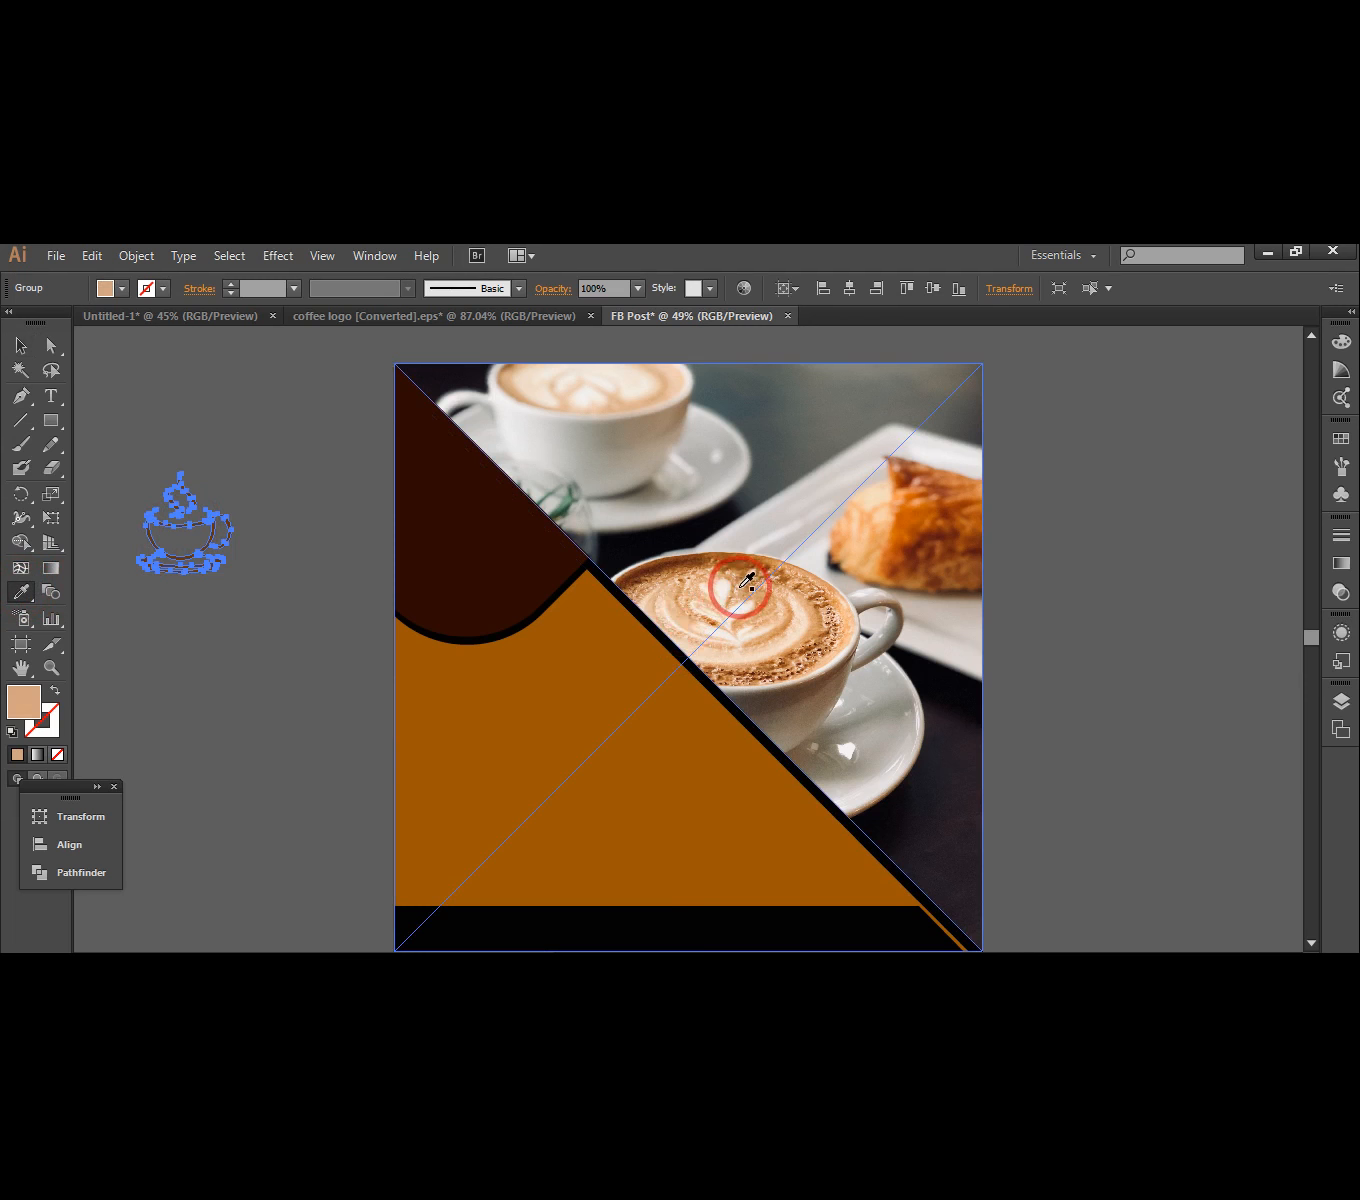
left_click(29, 358)
left_click_drag(200, 567, 472, 569)
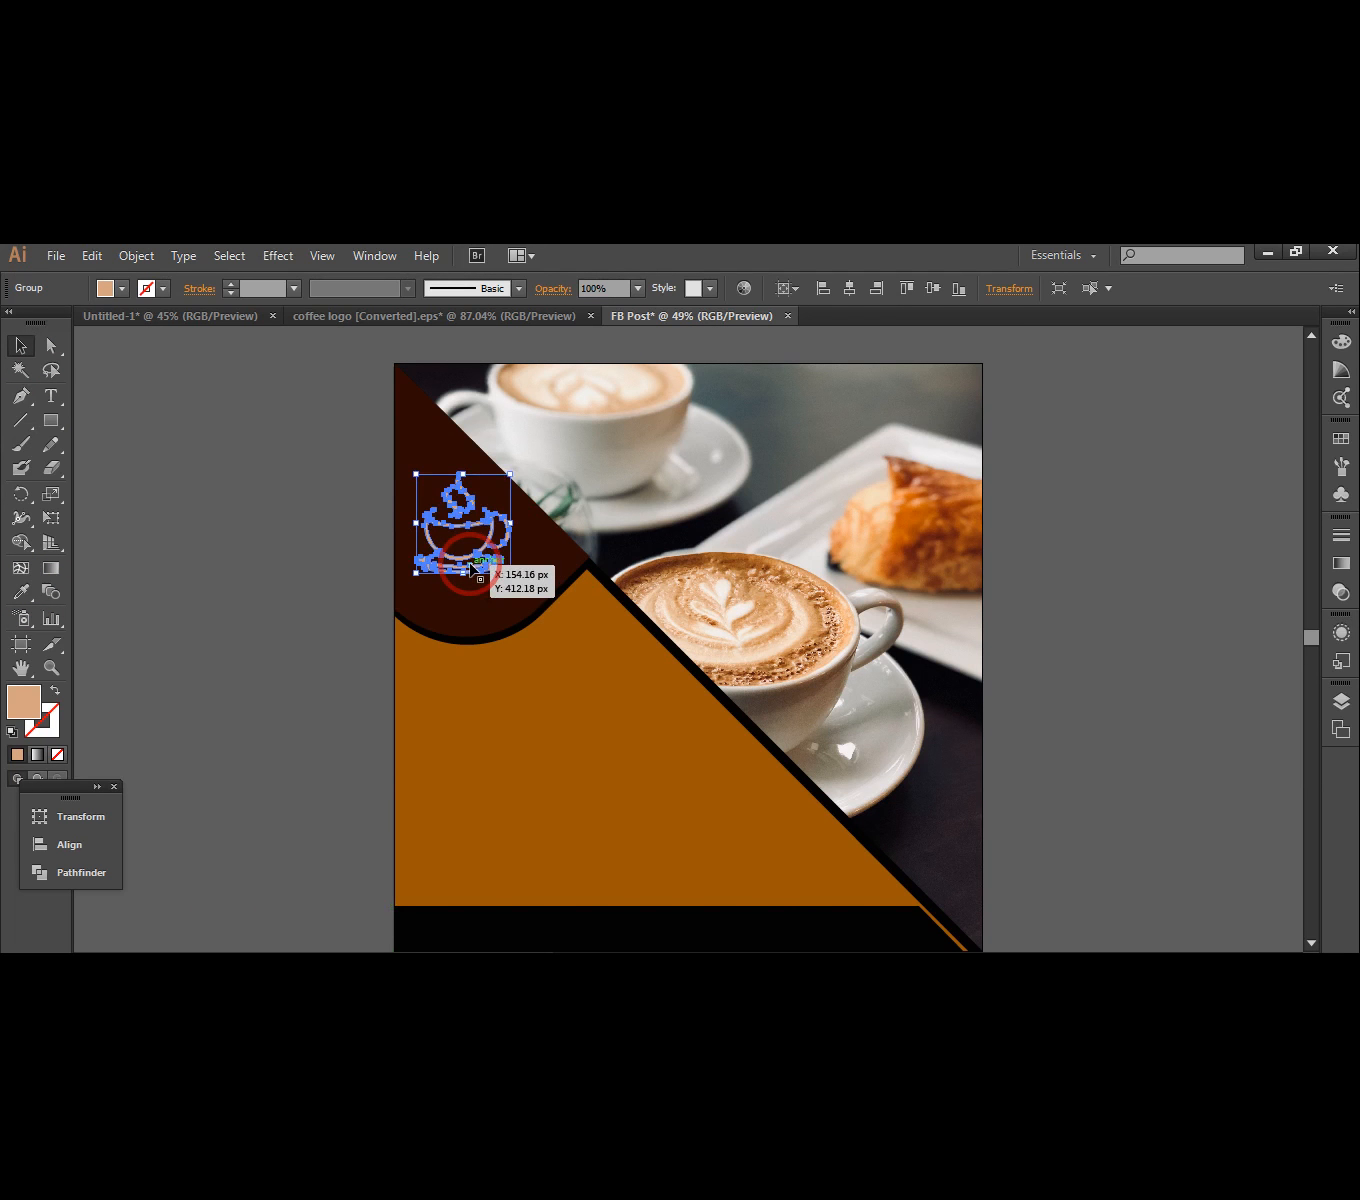
left_click(246, 490)
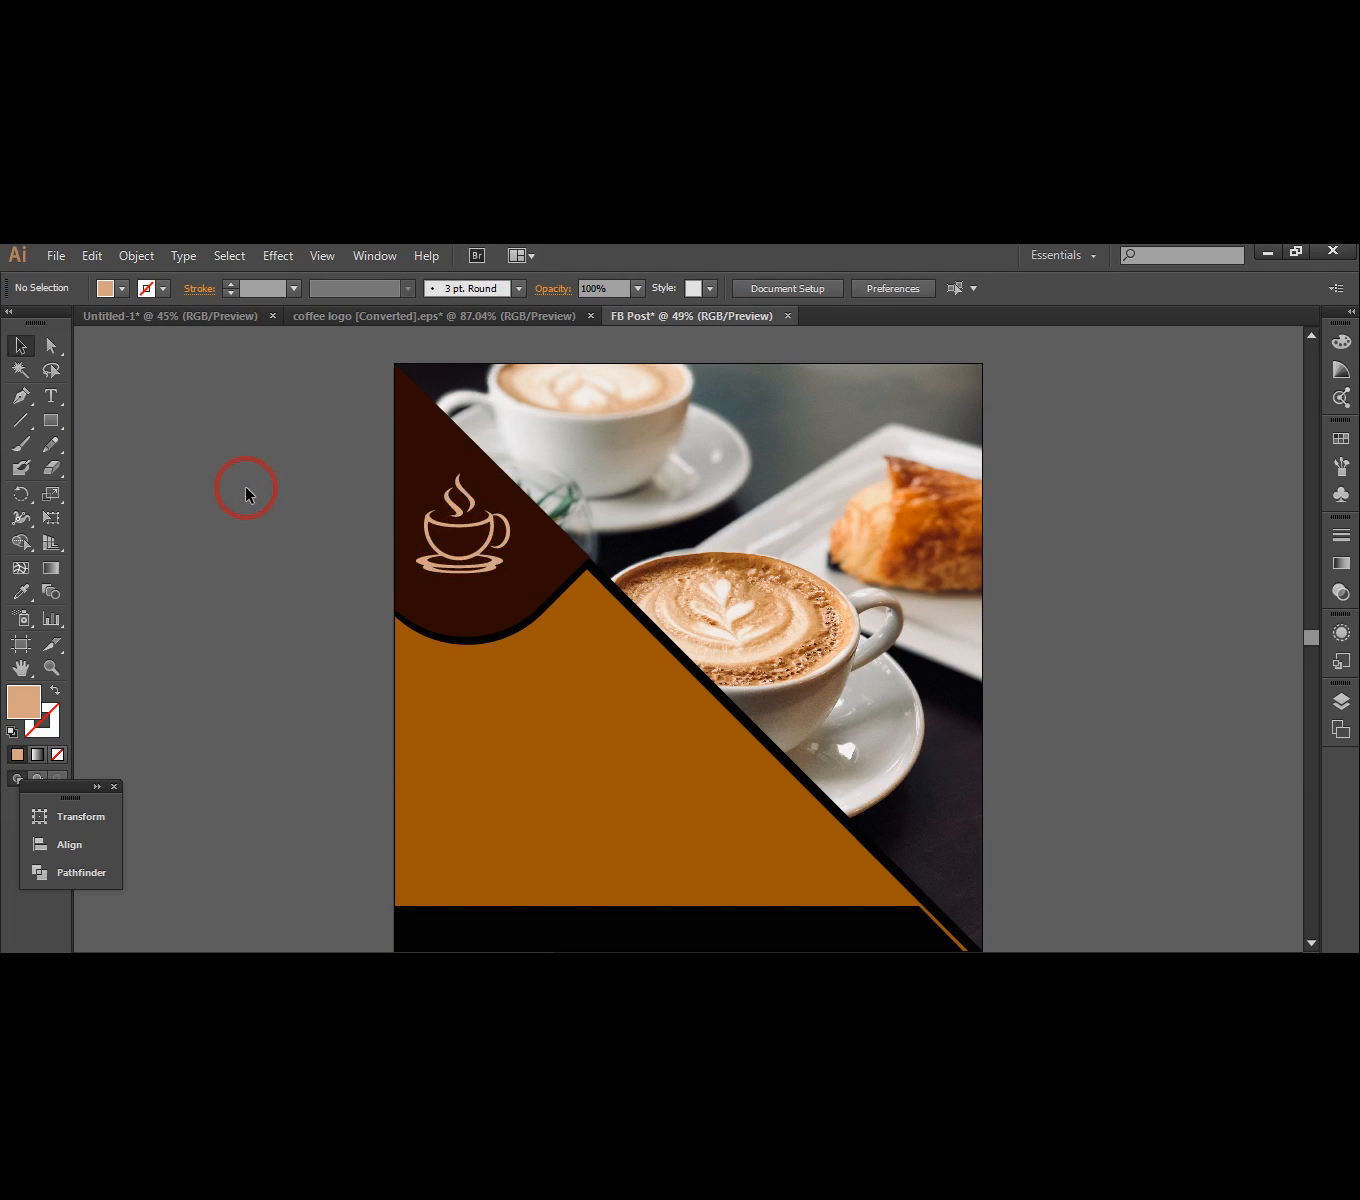
- Add the text COFFEE SHOP at 48 pt left of the artboard, with SHOP on a second line
left_click(52, 398)
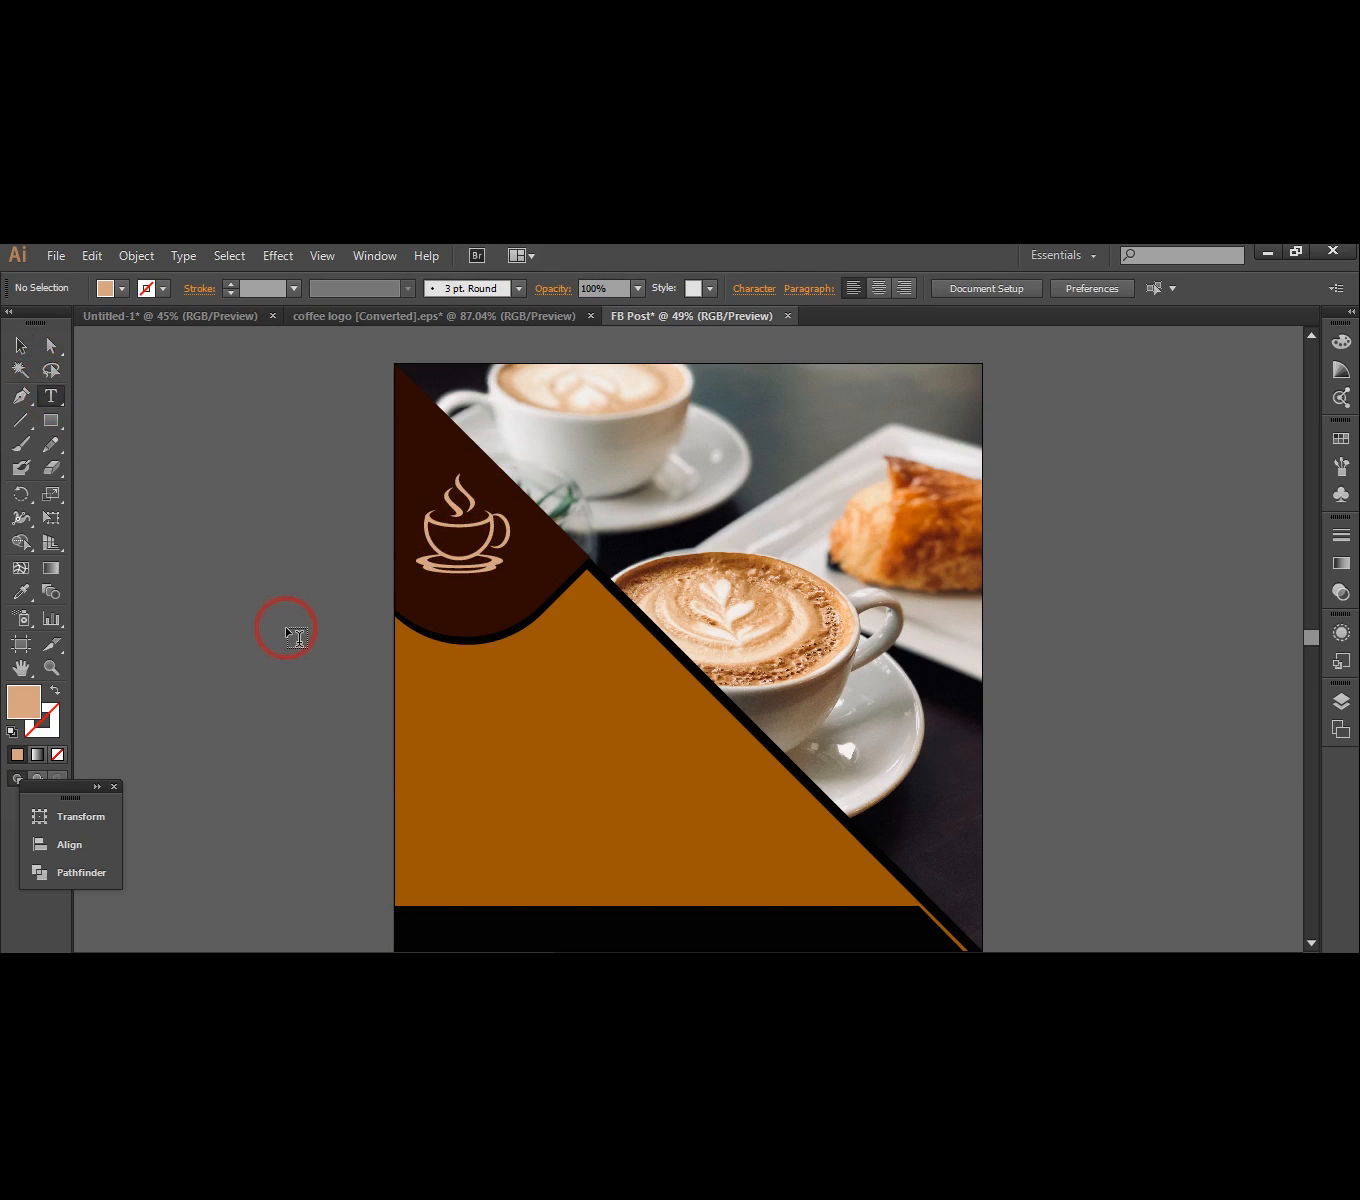
left_click(262, 601)
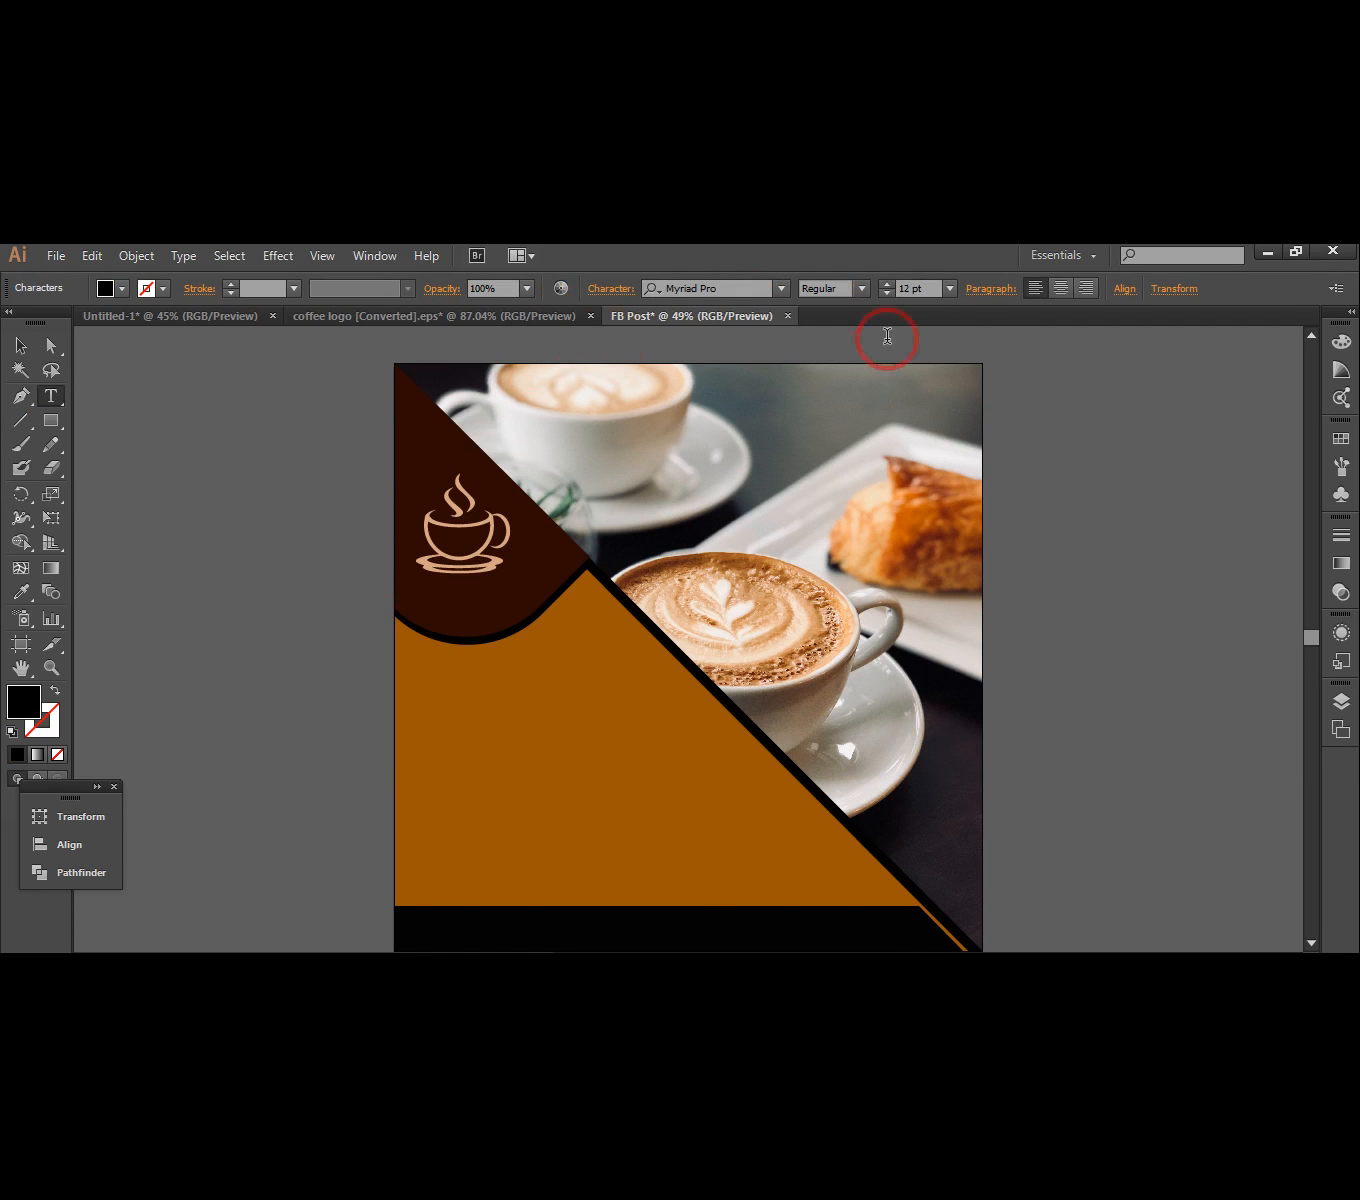
left_click(951, 289)
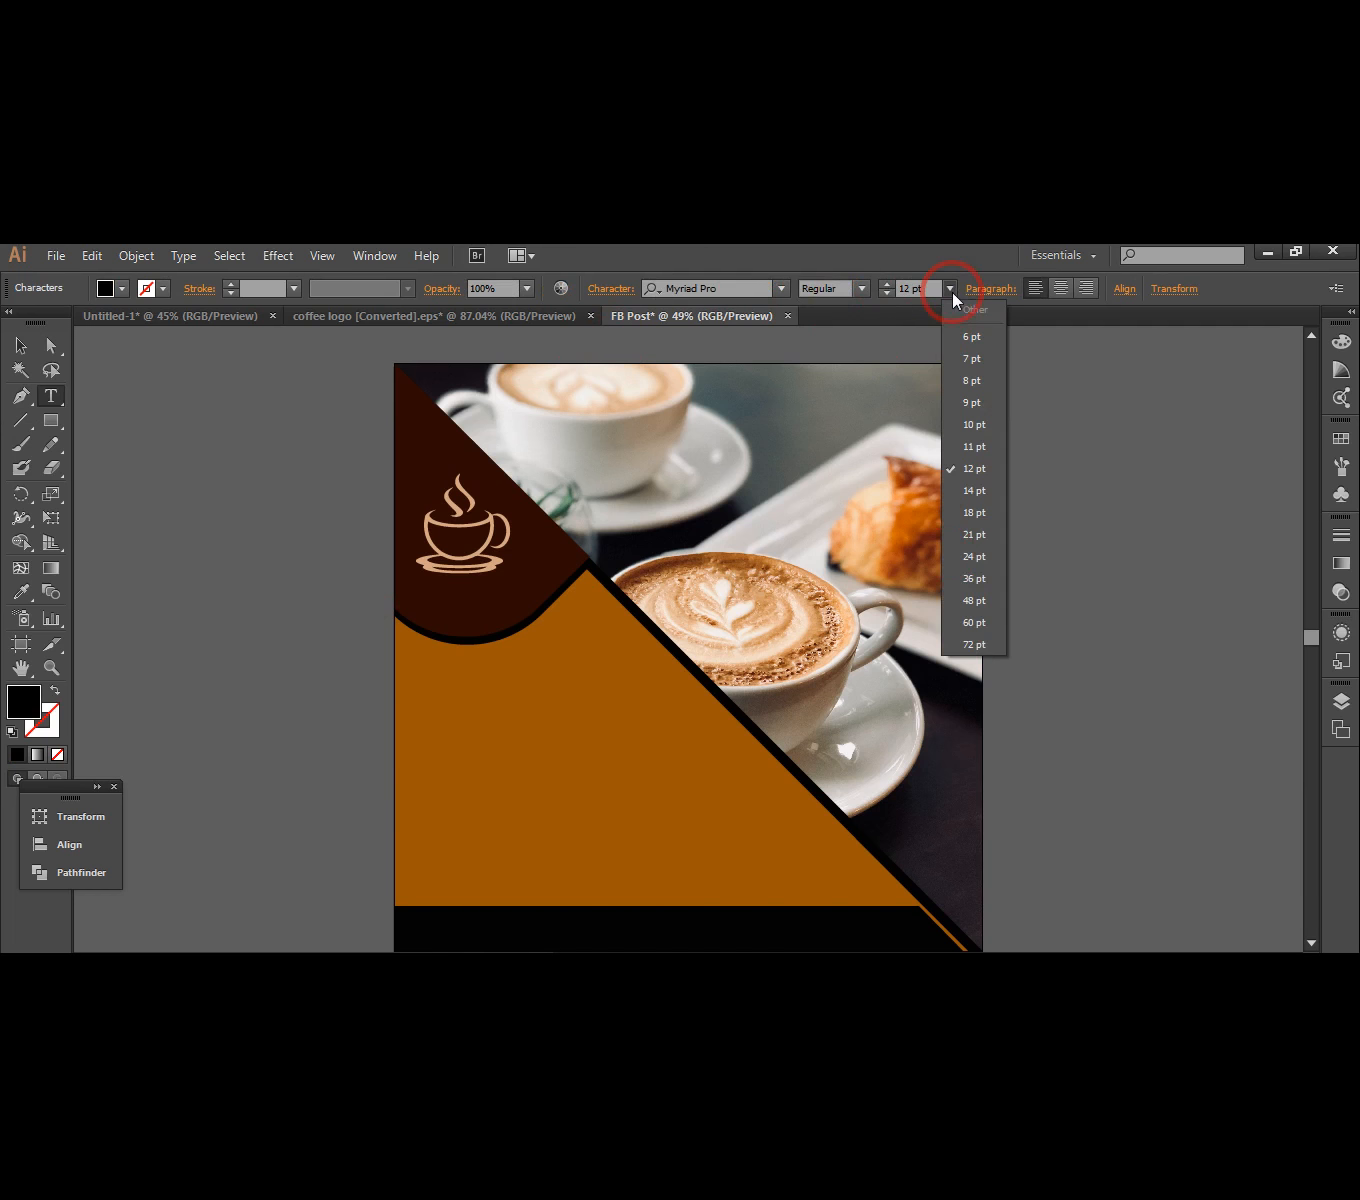
left_click(975, 604)
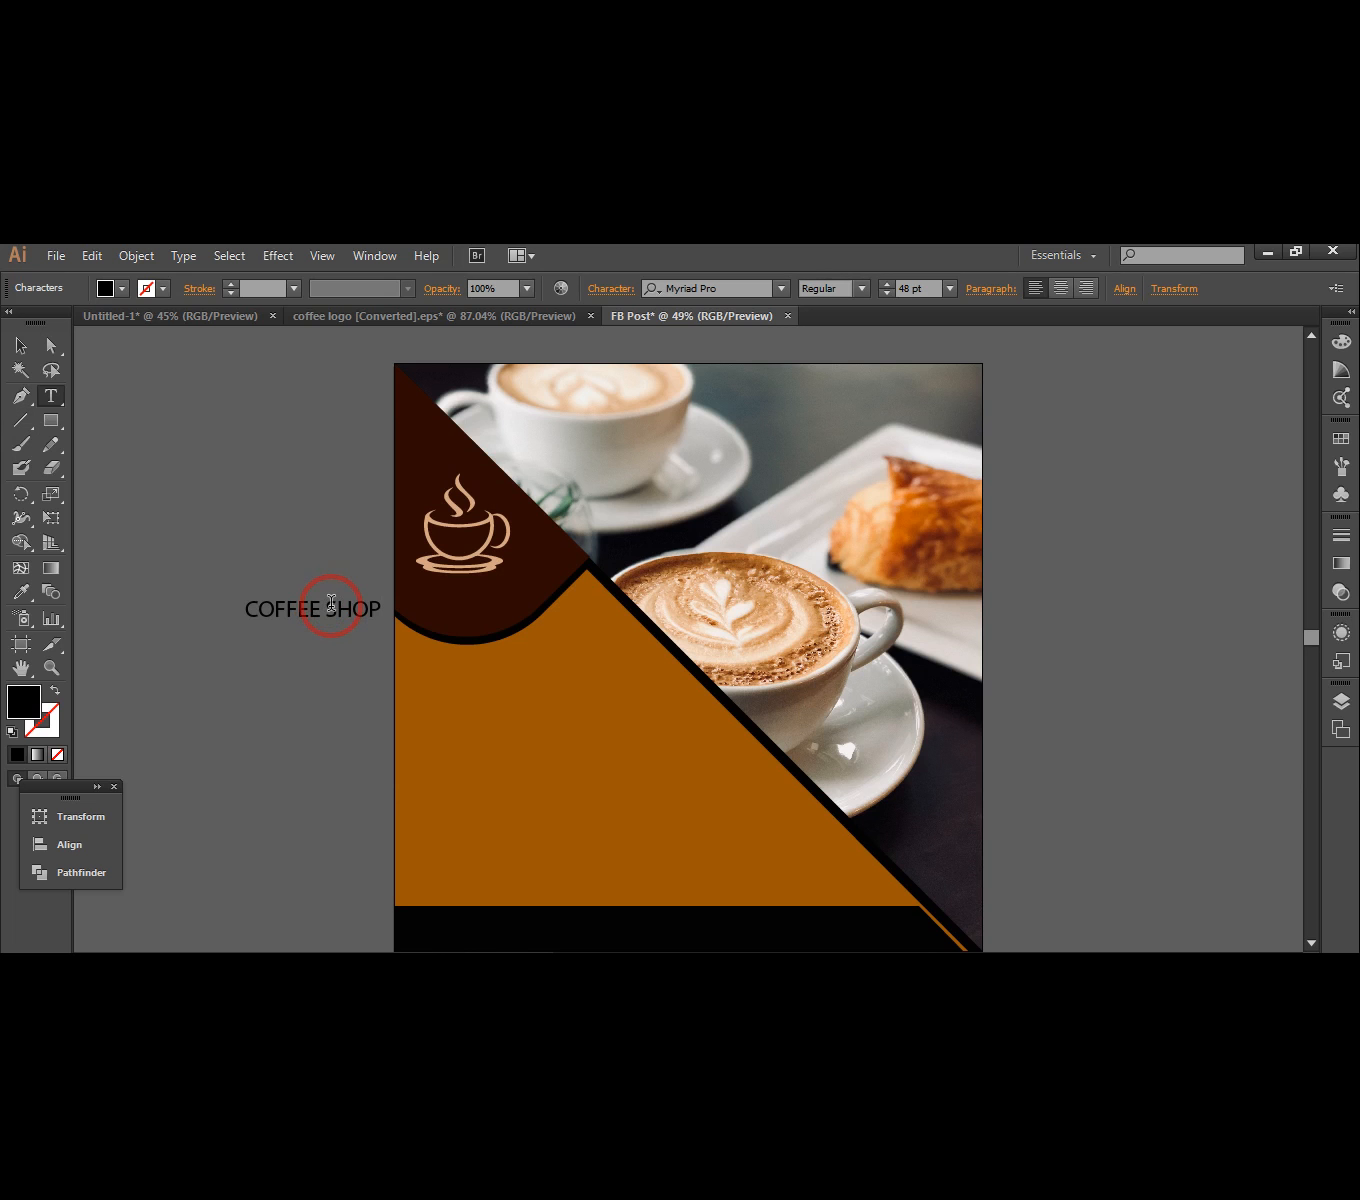
key("Return")
- Make both lines of the COFFEE SHOP text bold and centre-aligned
left_click_drag(306, 628, 209, 587)
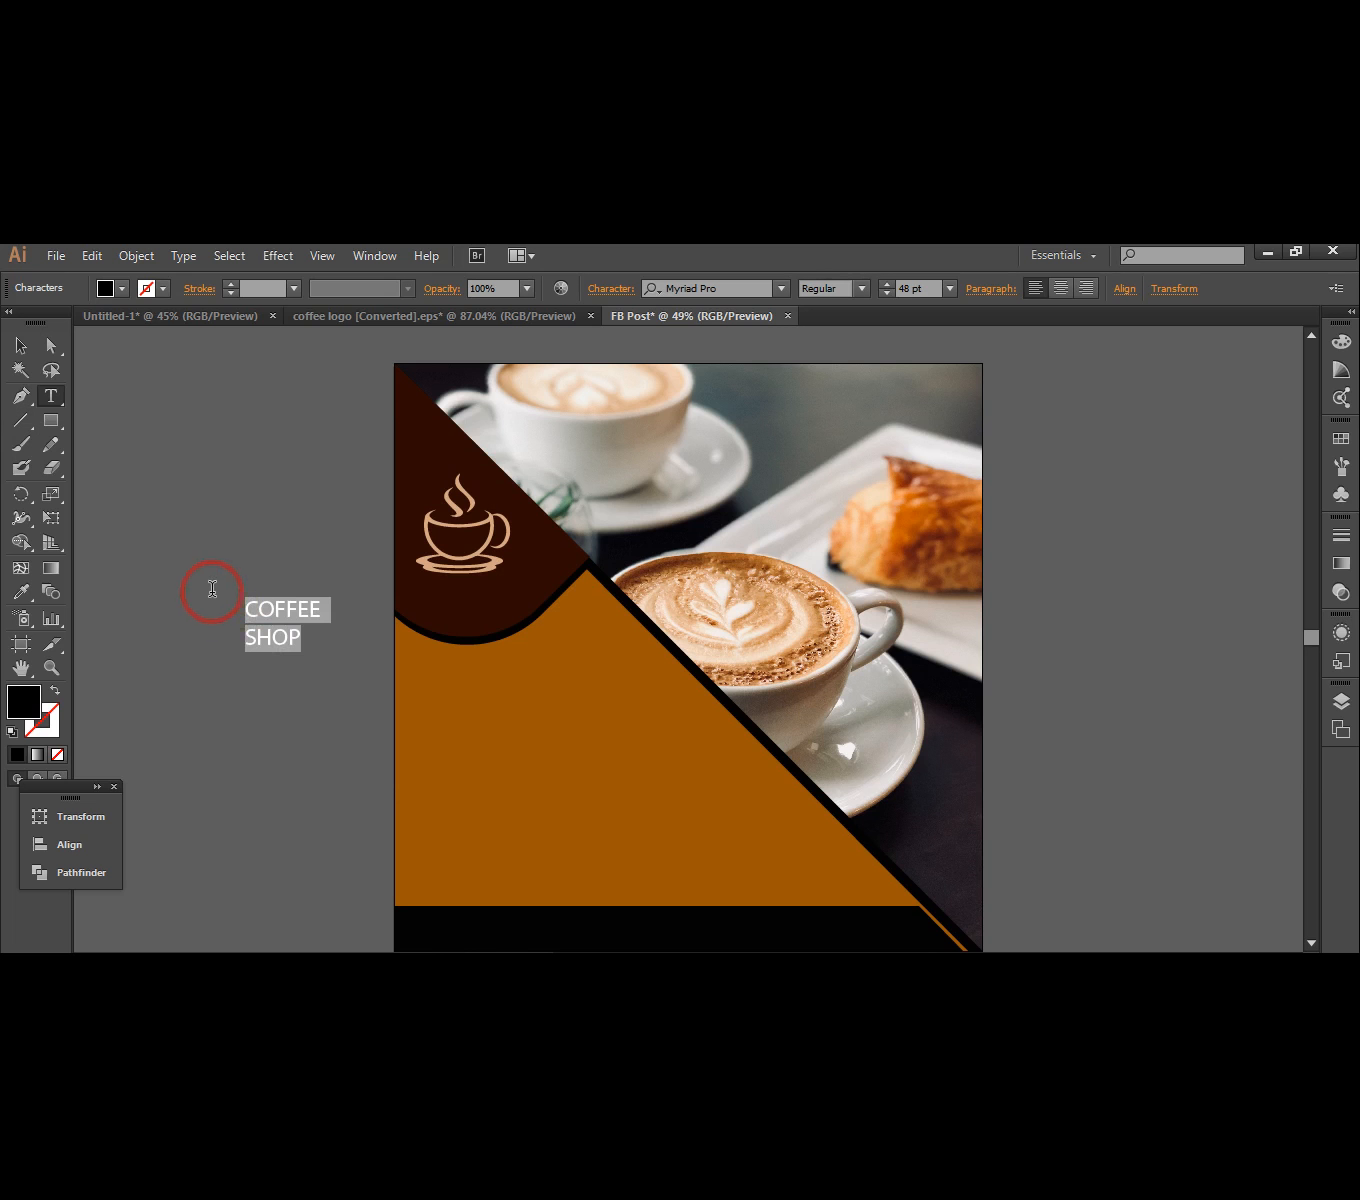
left_click(862, 288)
left_click(845, 486)
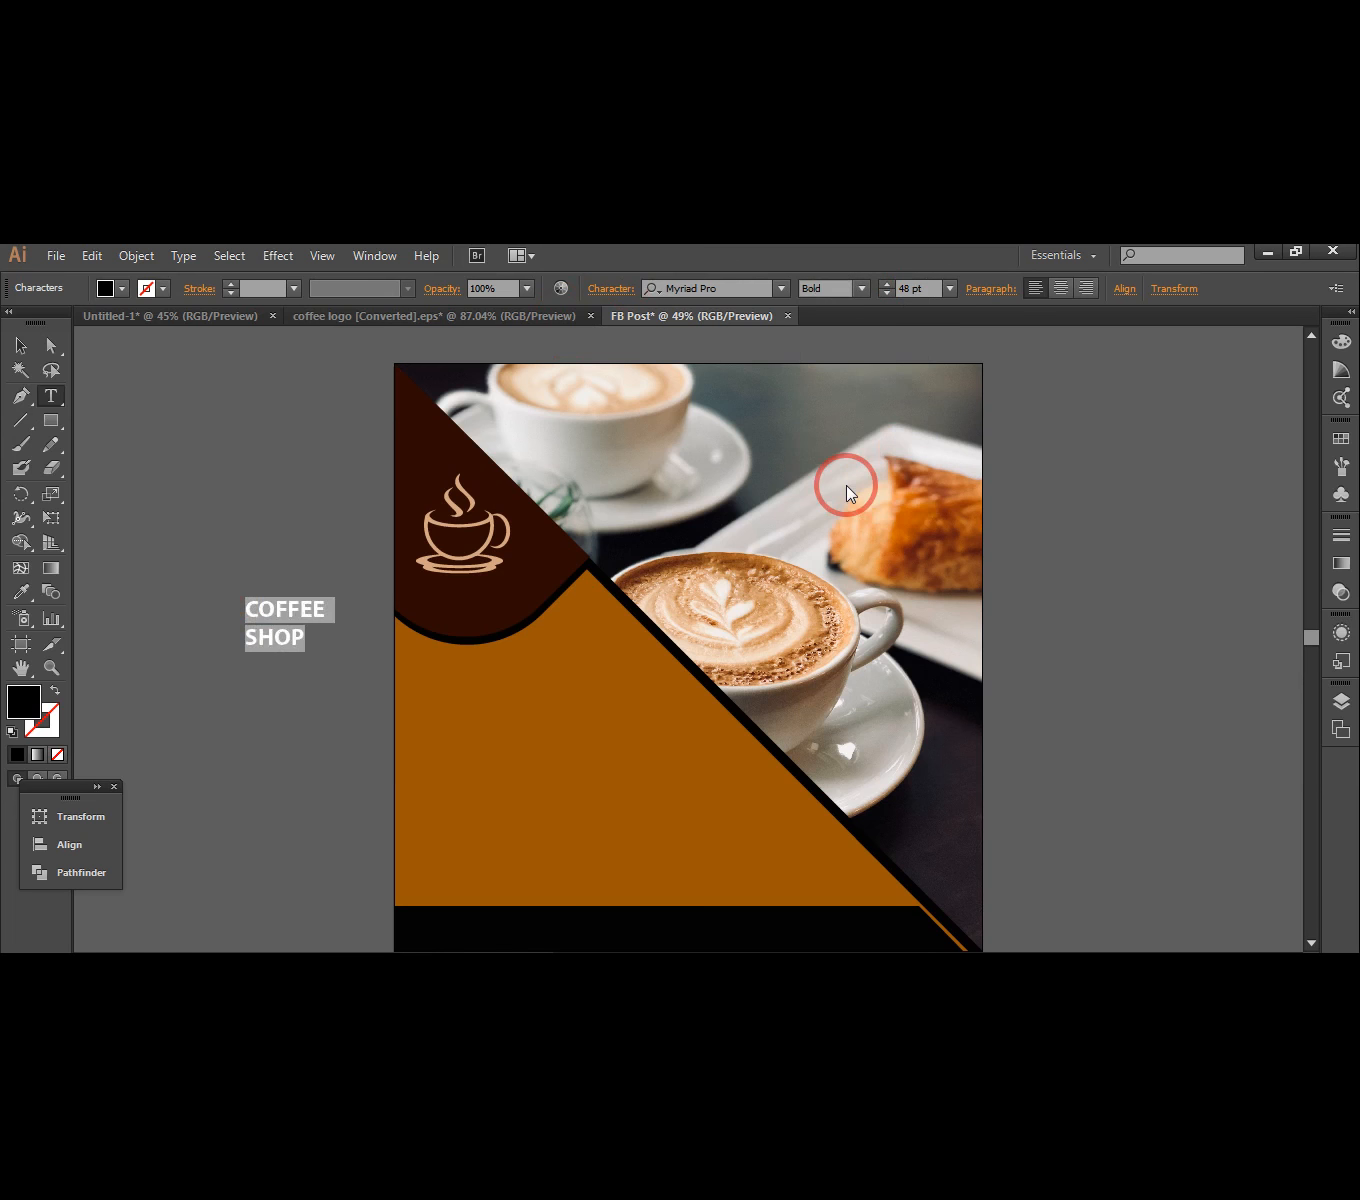
left_click(1062, 290)
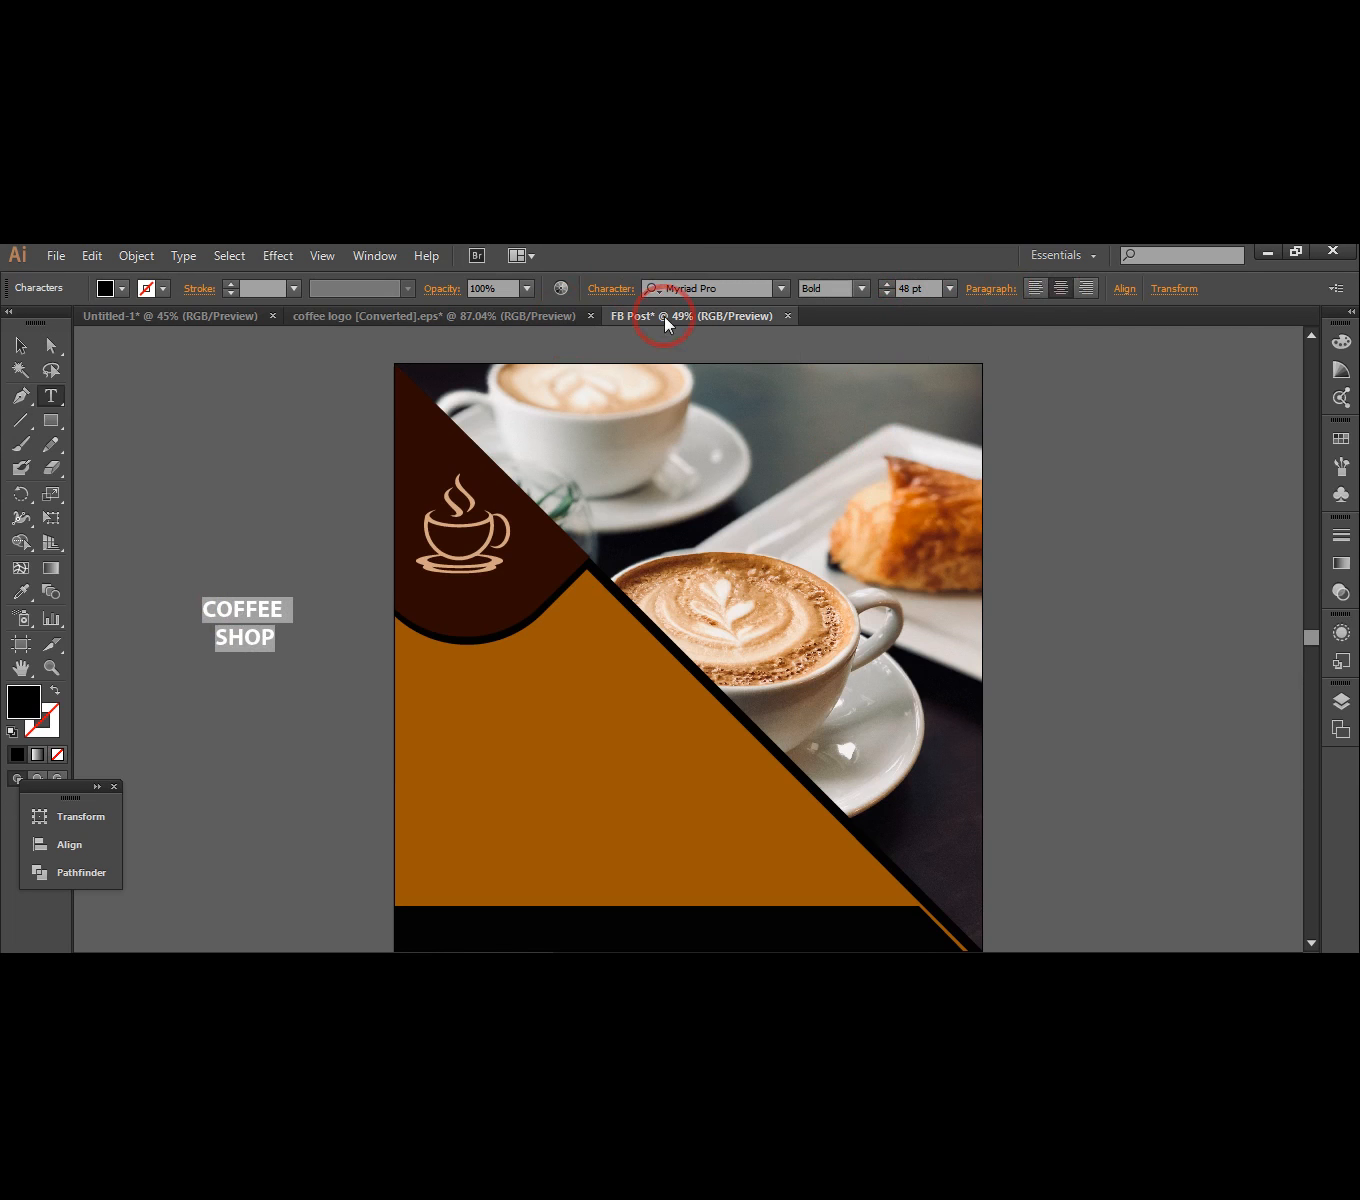
- Place the COFFEE SHOP text directly below the cup logo and colour it off-white sampled from the latte foam in the photo
left_click(24, 350)
left_click_drag(248, 638, 466, 626)
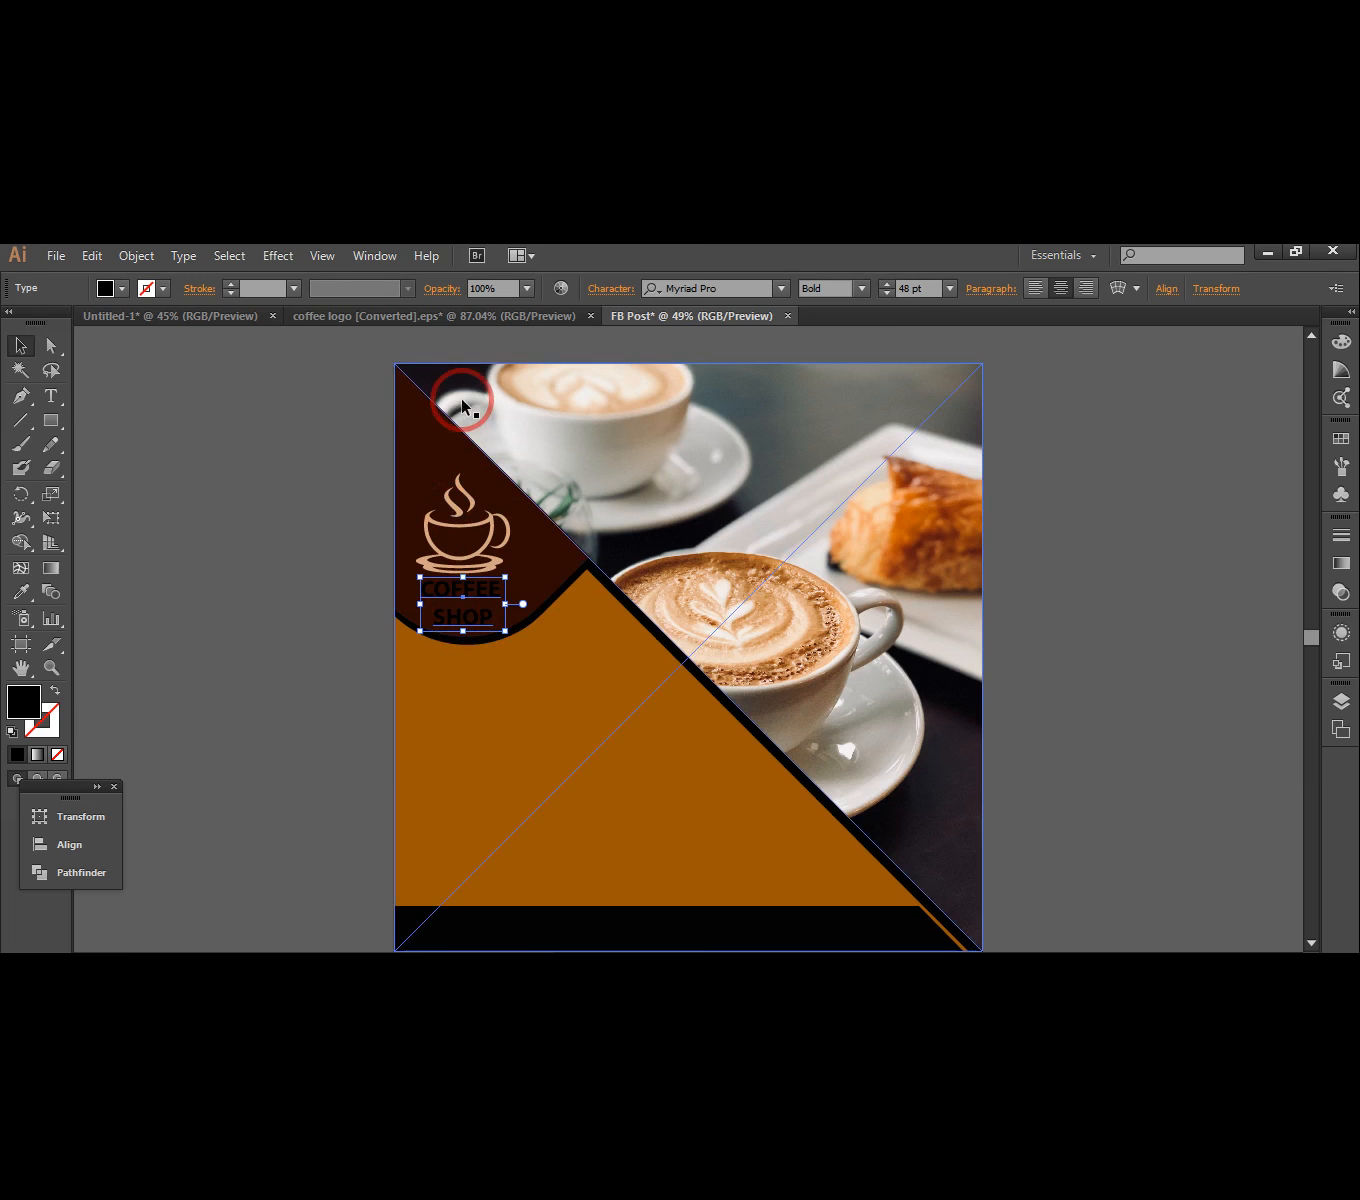
left_click(23, 594)
left_click(645, 462)
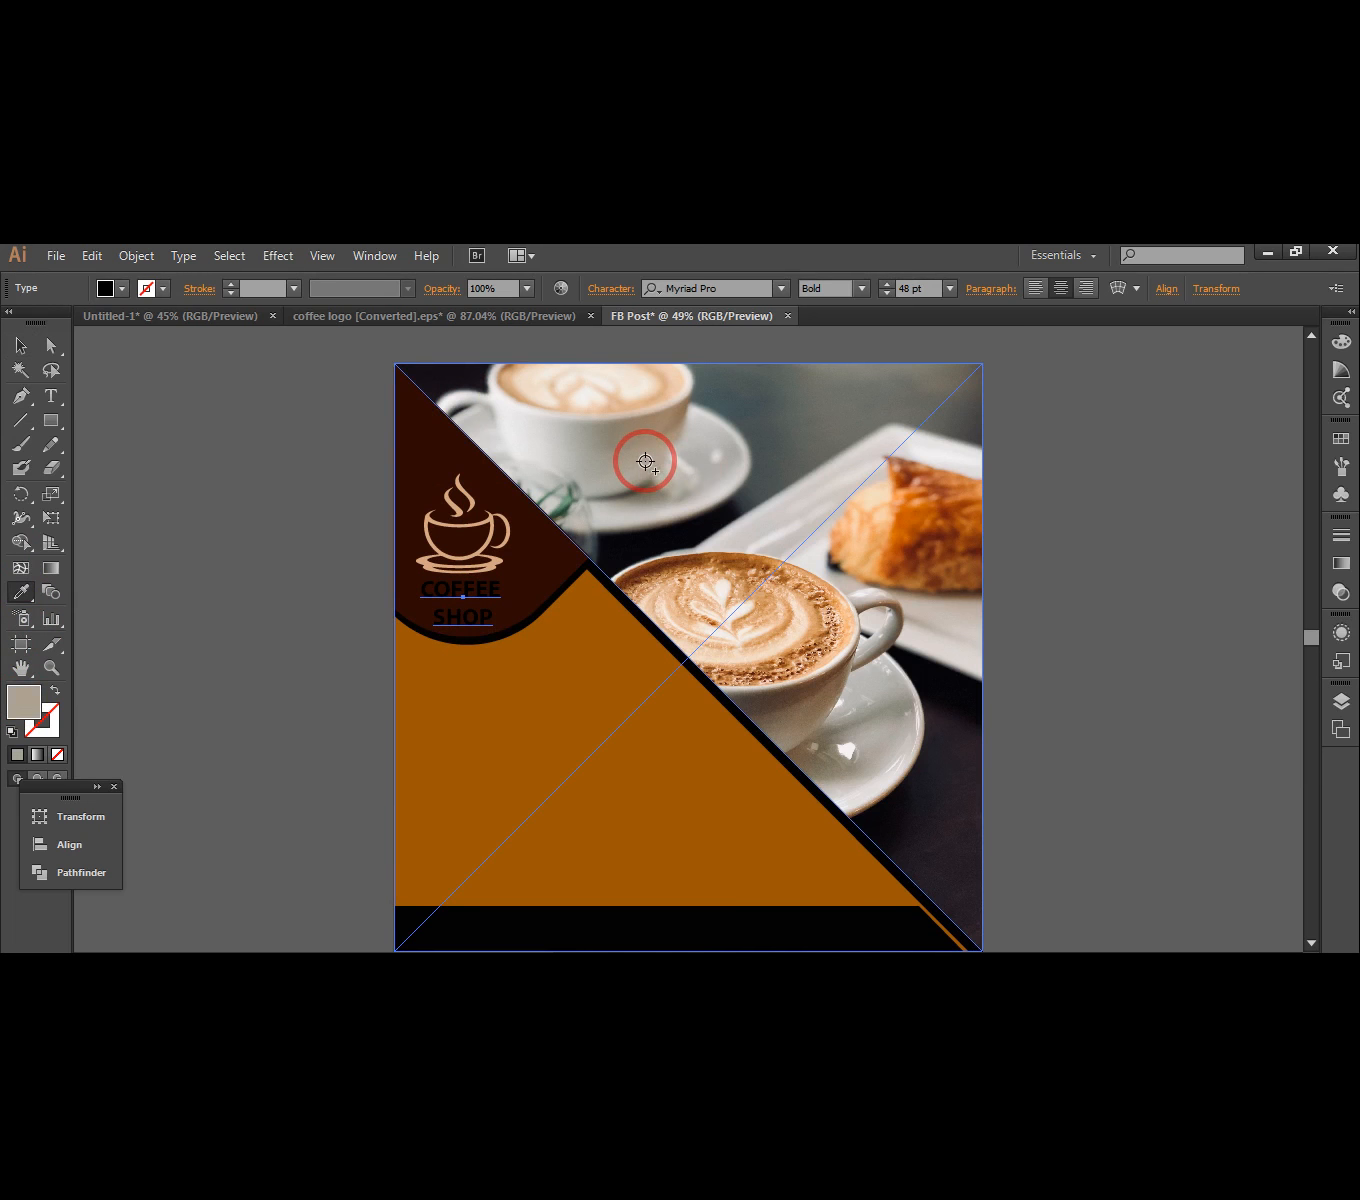
left_click(743, 612)
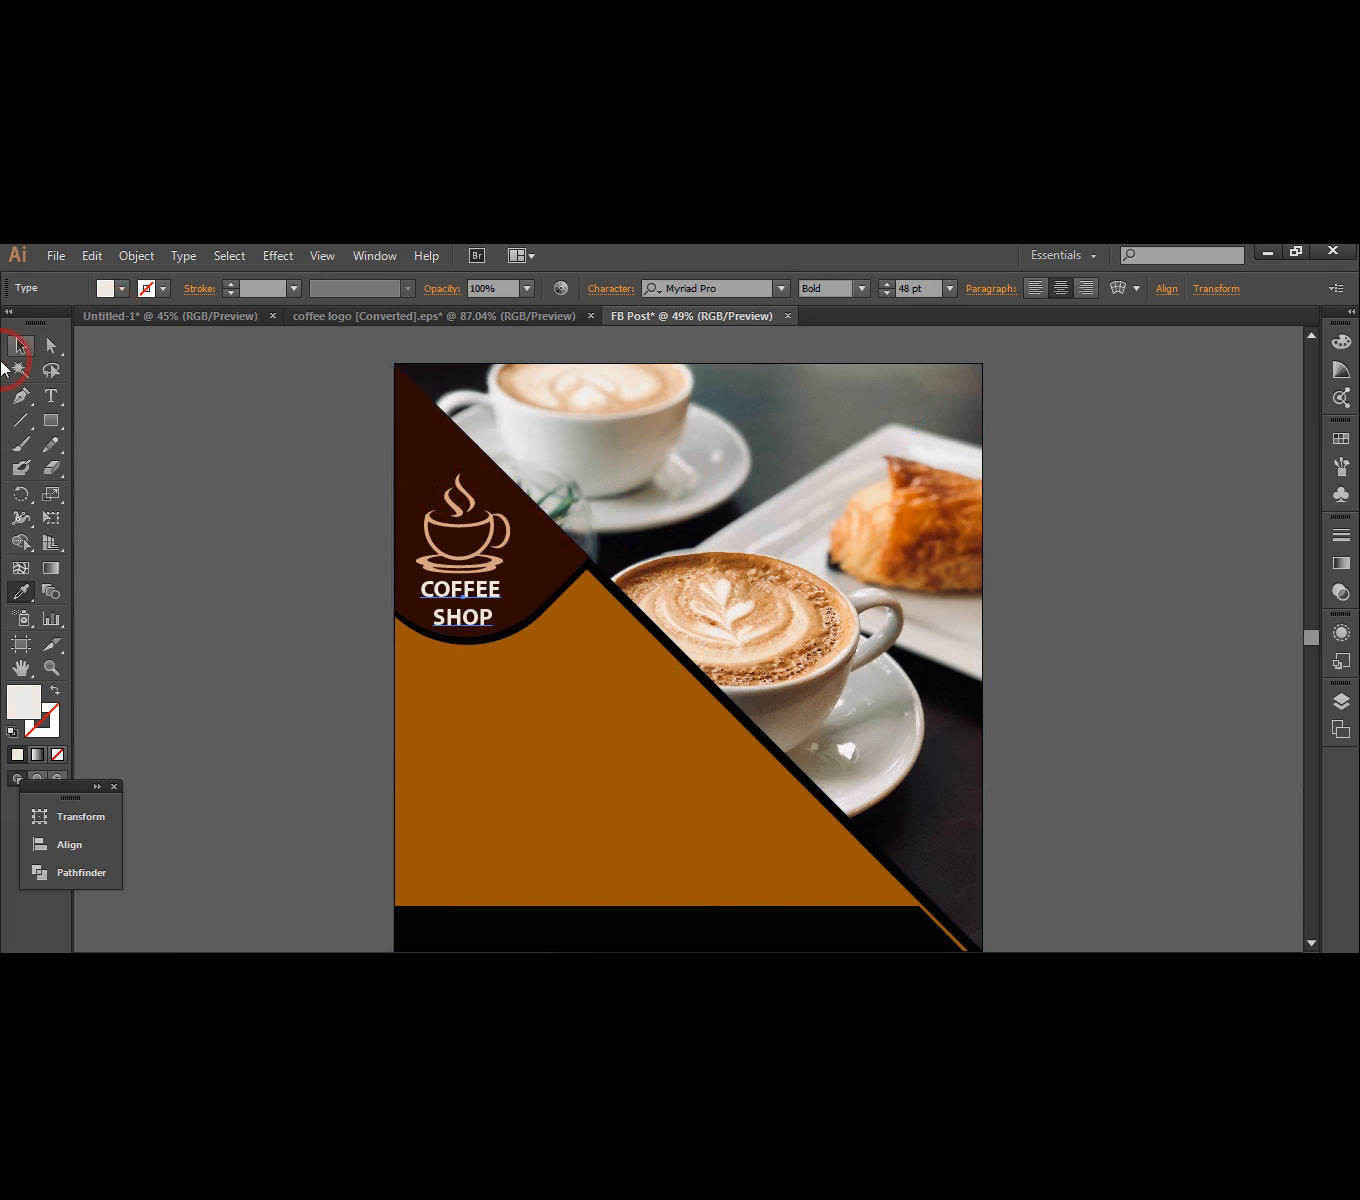
left_click(17, 347)
left_click(206, 443)
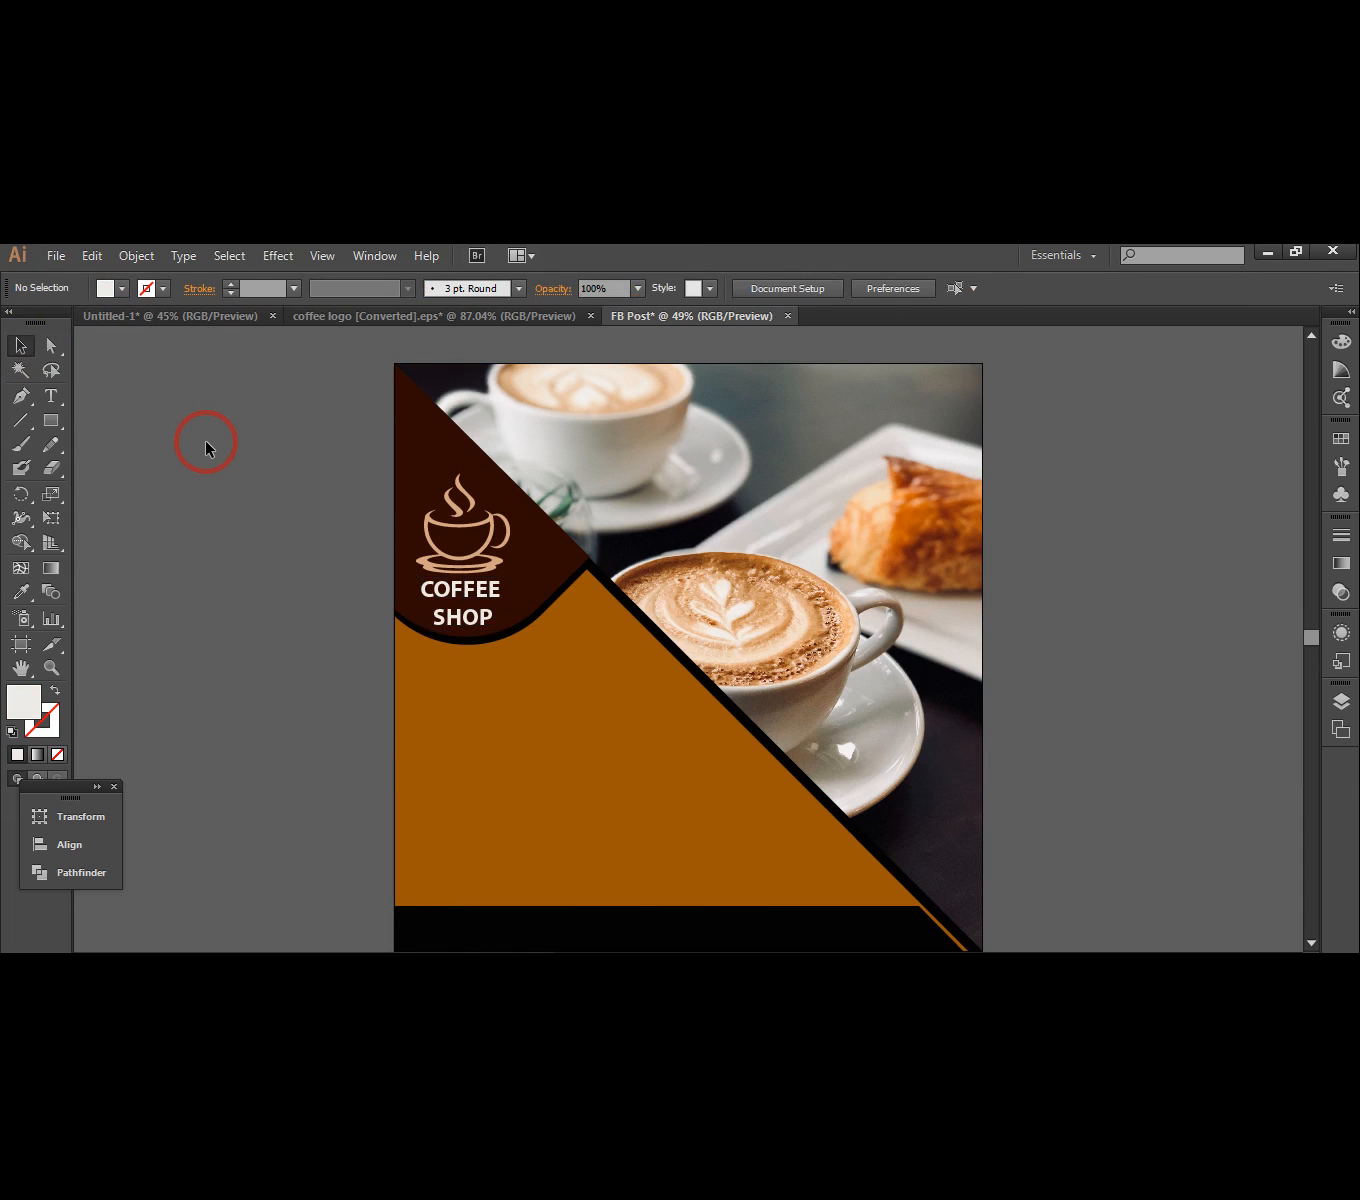
- Move the cup logo and the COFFEE SHOP text up together by about 27 px, and deselect them
left_click(460, 556)
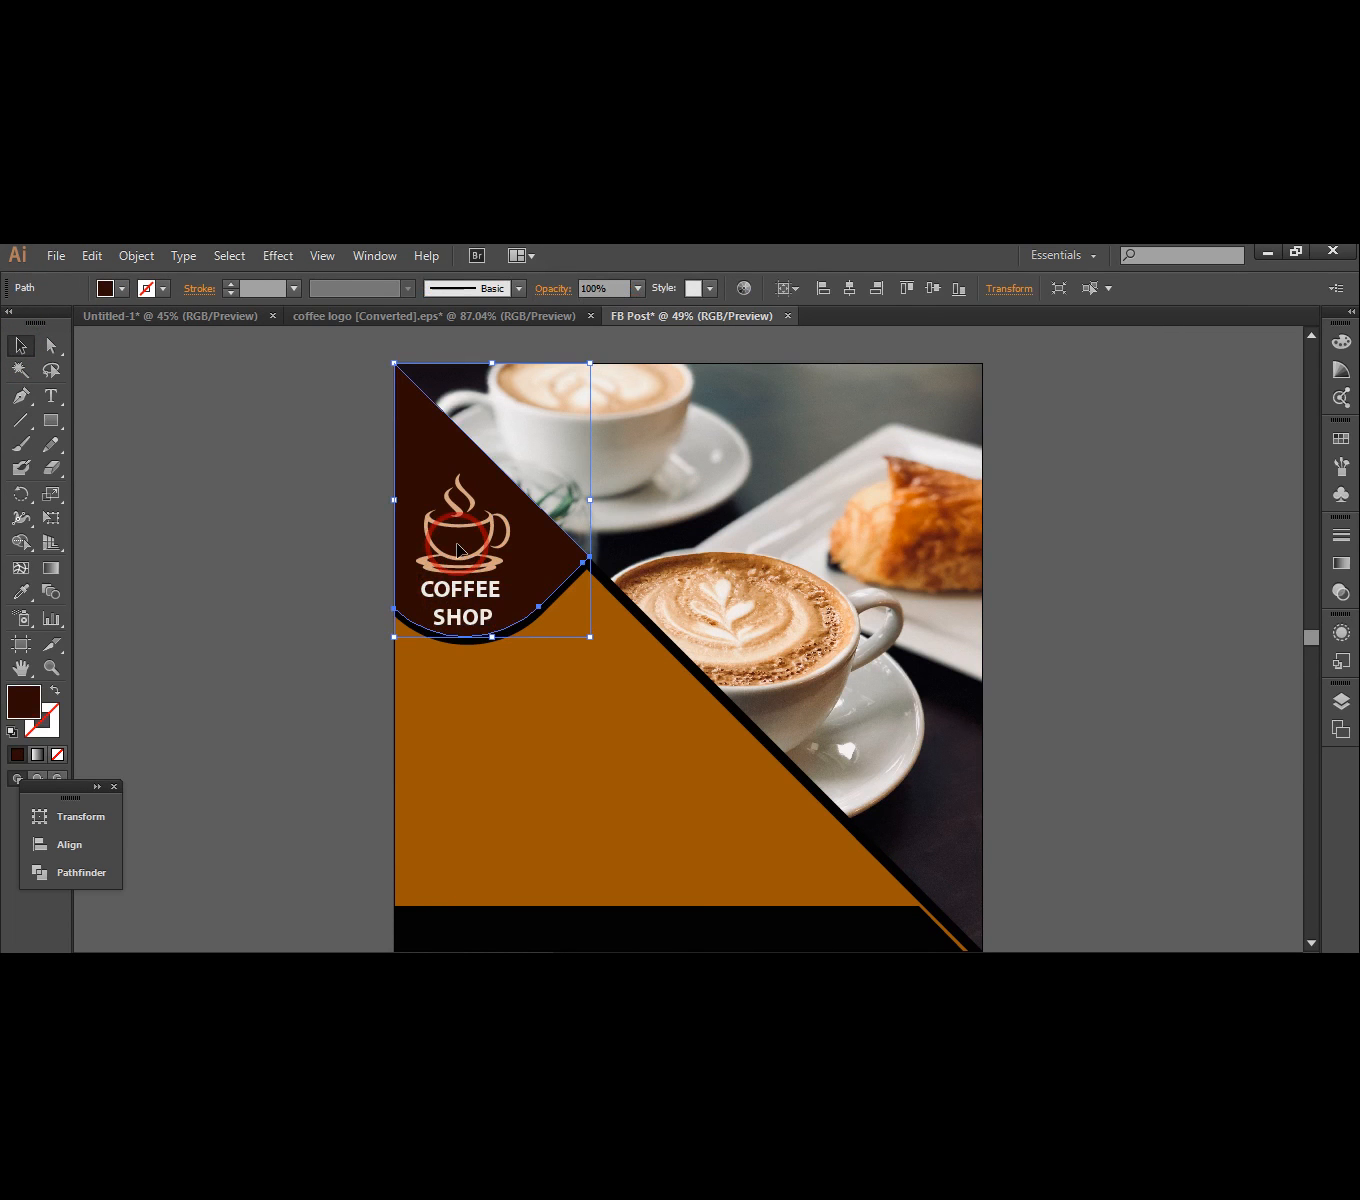
left_click(462, 560)
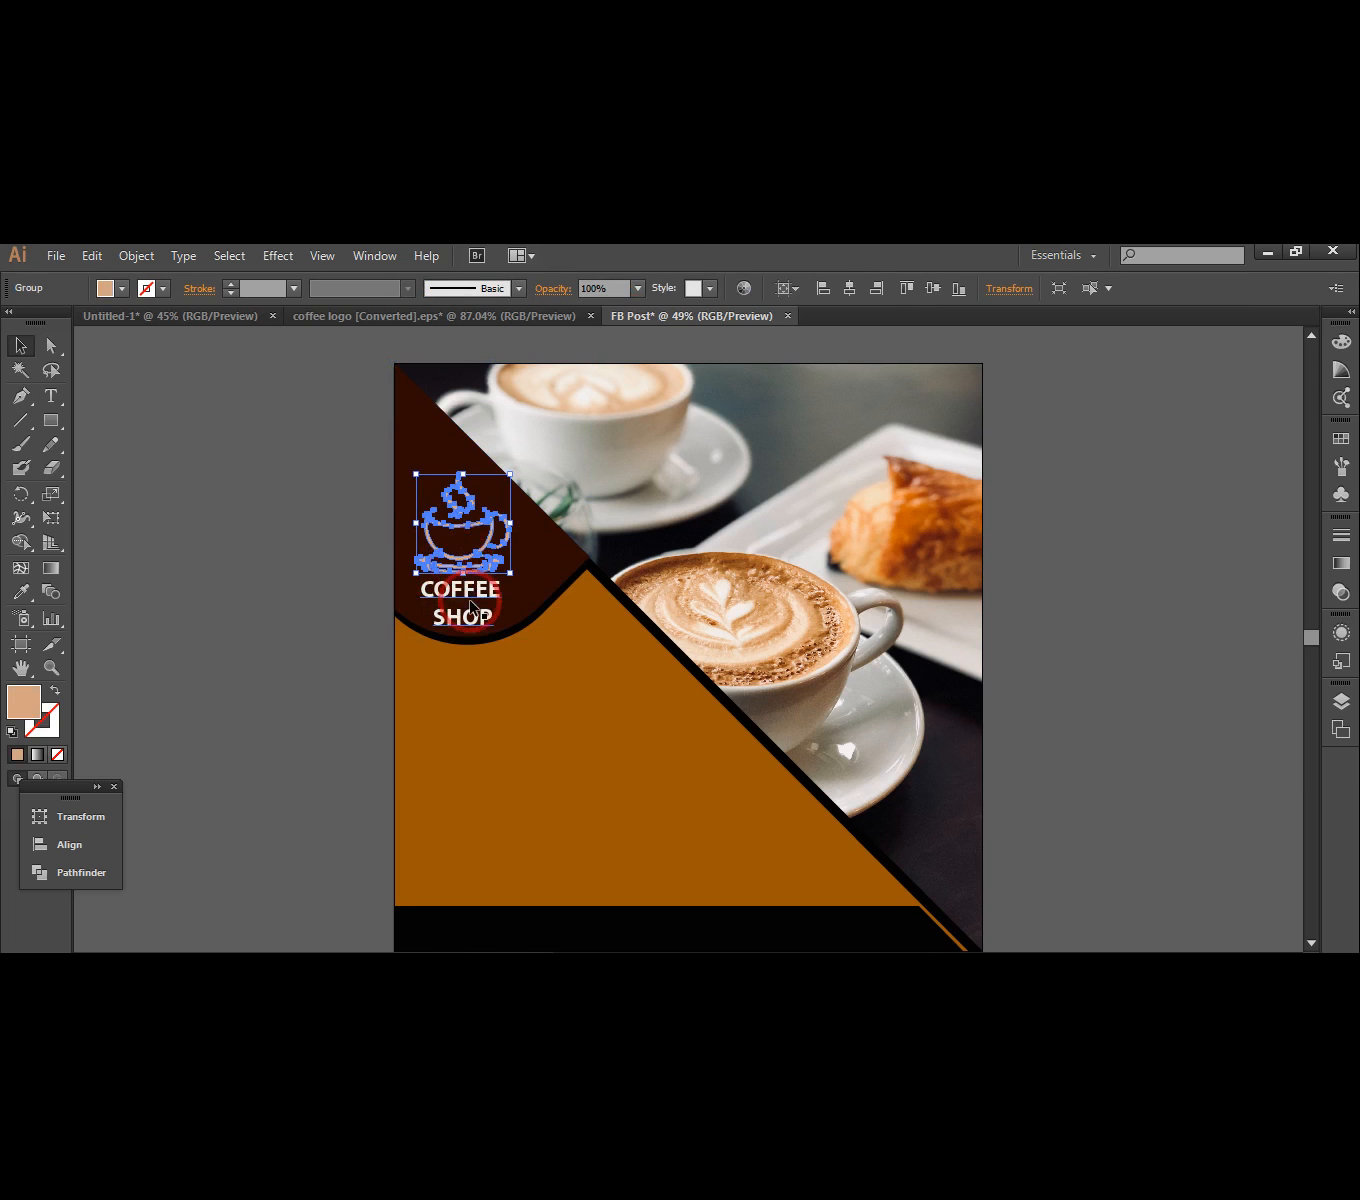
left_click(471, 598, "shift")
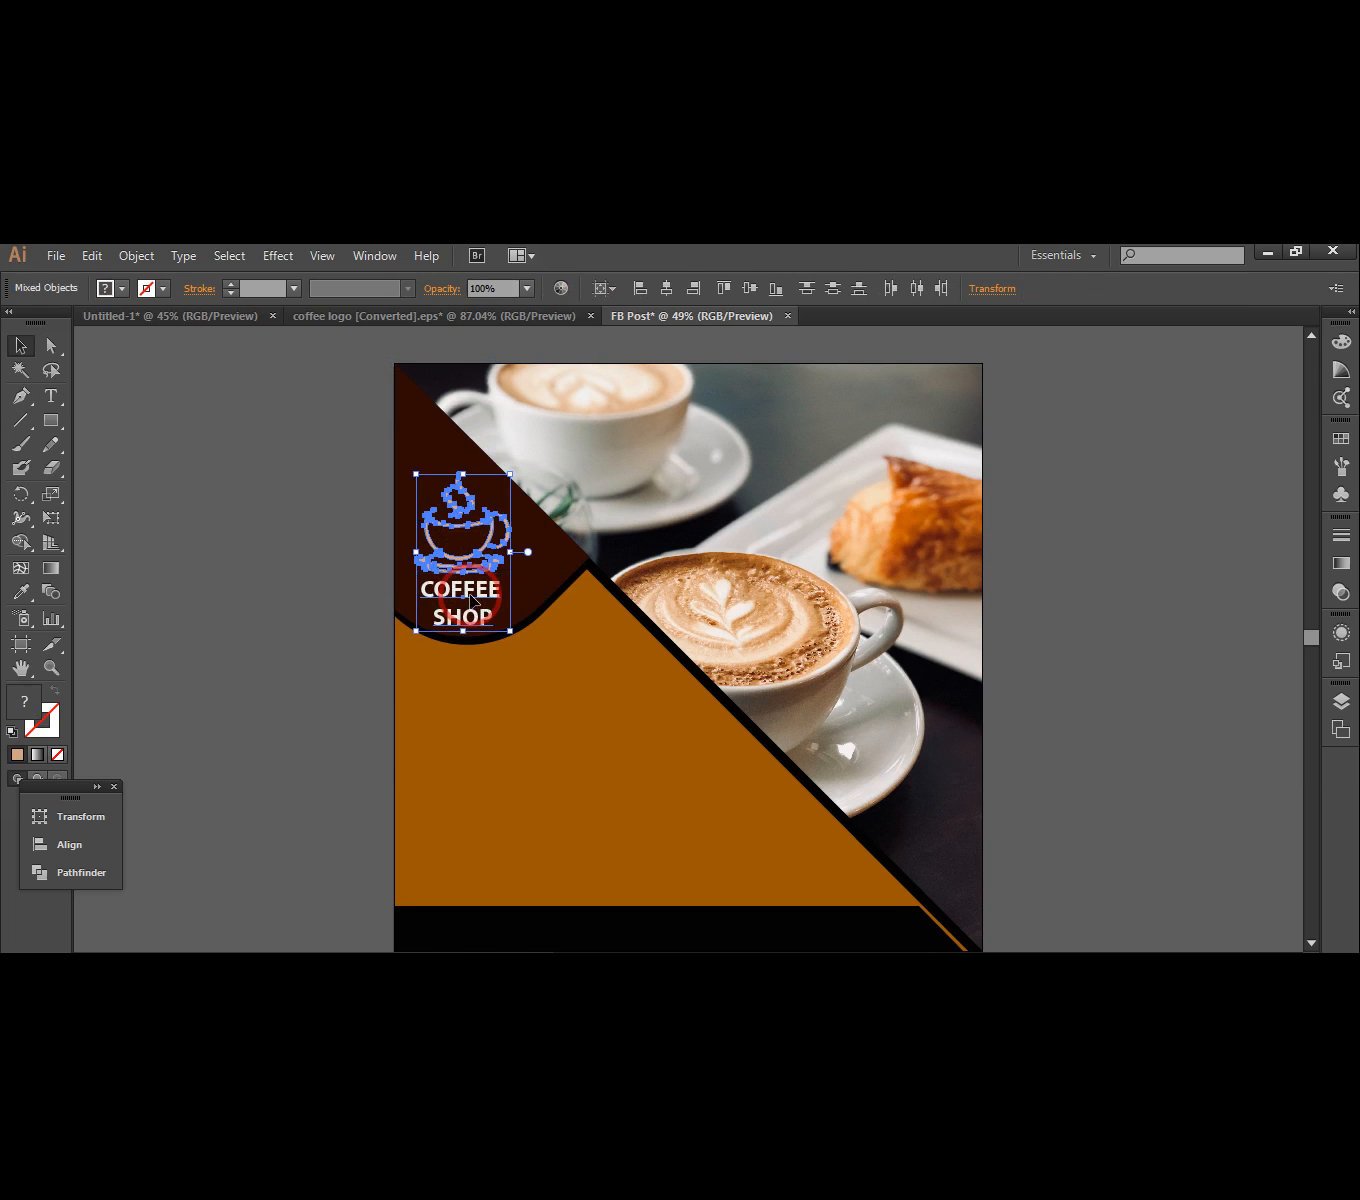
key("shift+Up")
key("shift+Up")
key("shift+Up")
key("Down")
key("Down")
key("Down")
left_click(288, 531)
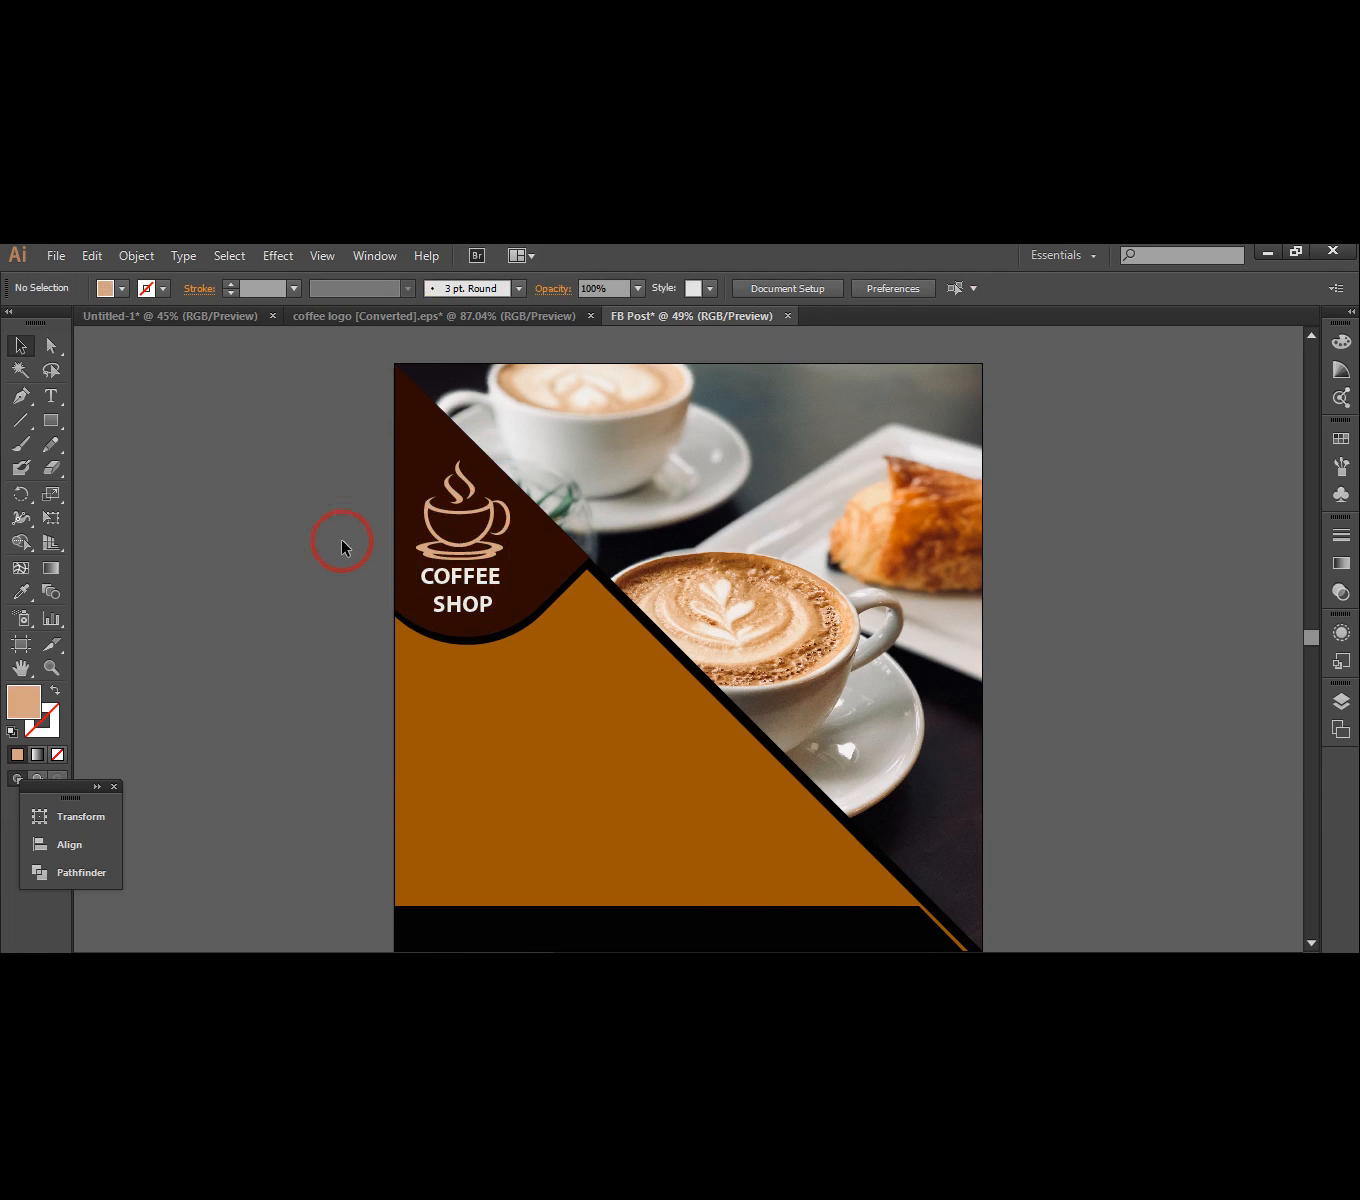
- Add the bold 48 pt headline HOT & DELECIOUS, with DIFFERENT VARIETIES! on a second line, on the empty canvas left of the artboard
left_click(51, 397)
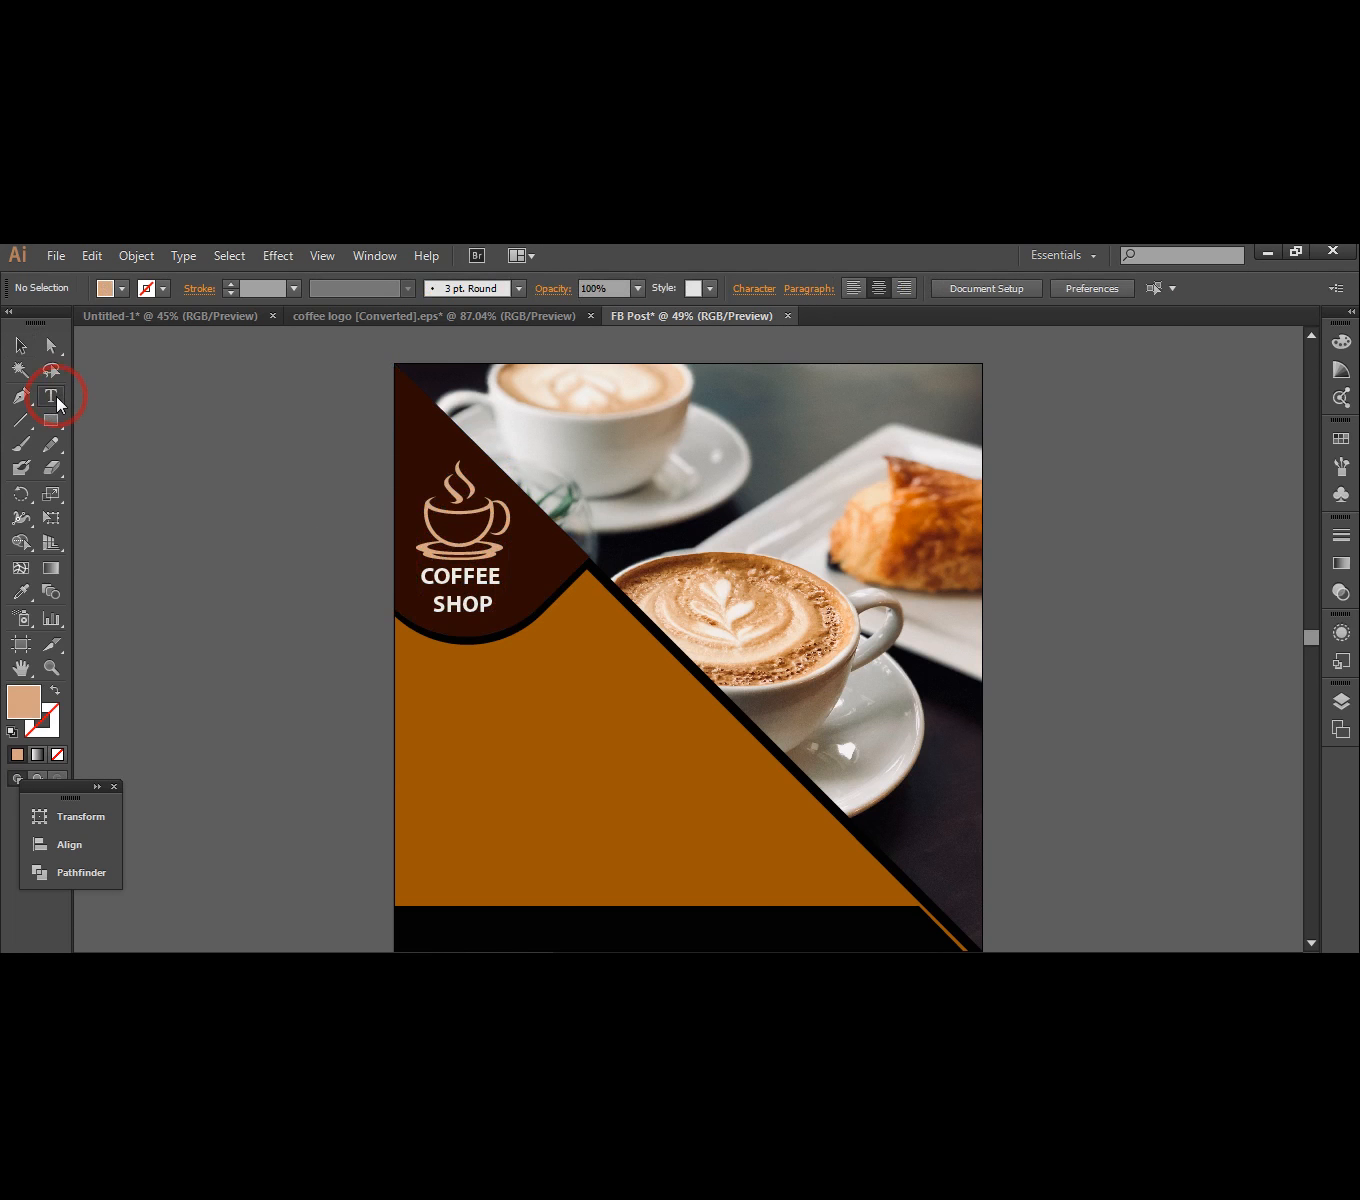
left_click(195, 628)
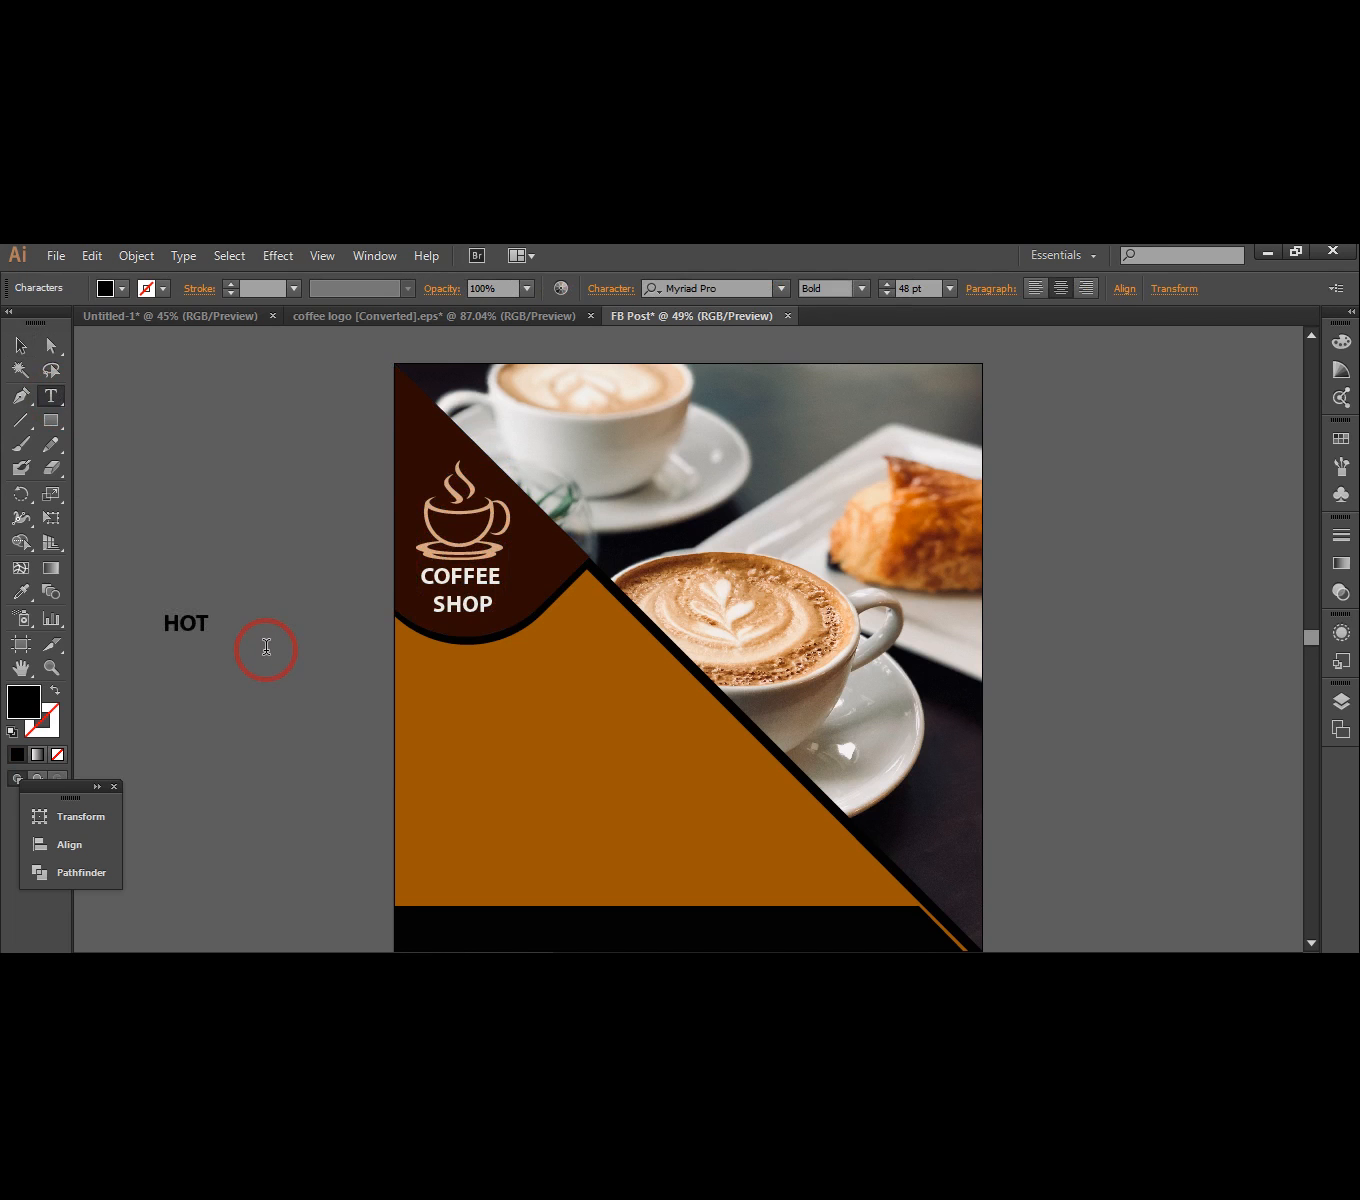
type("HOT &")
type(" TAST")
key("BackSpace")
key("BackSpace")
key("BackSpace")
key("BackSpace")
type("DELEC")
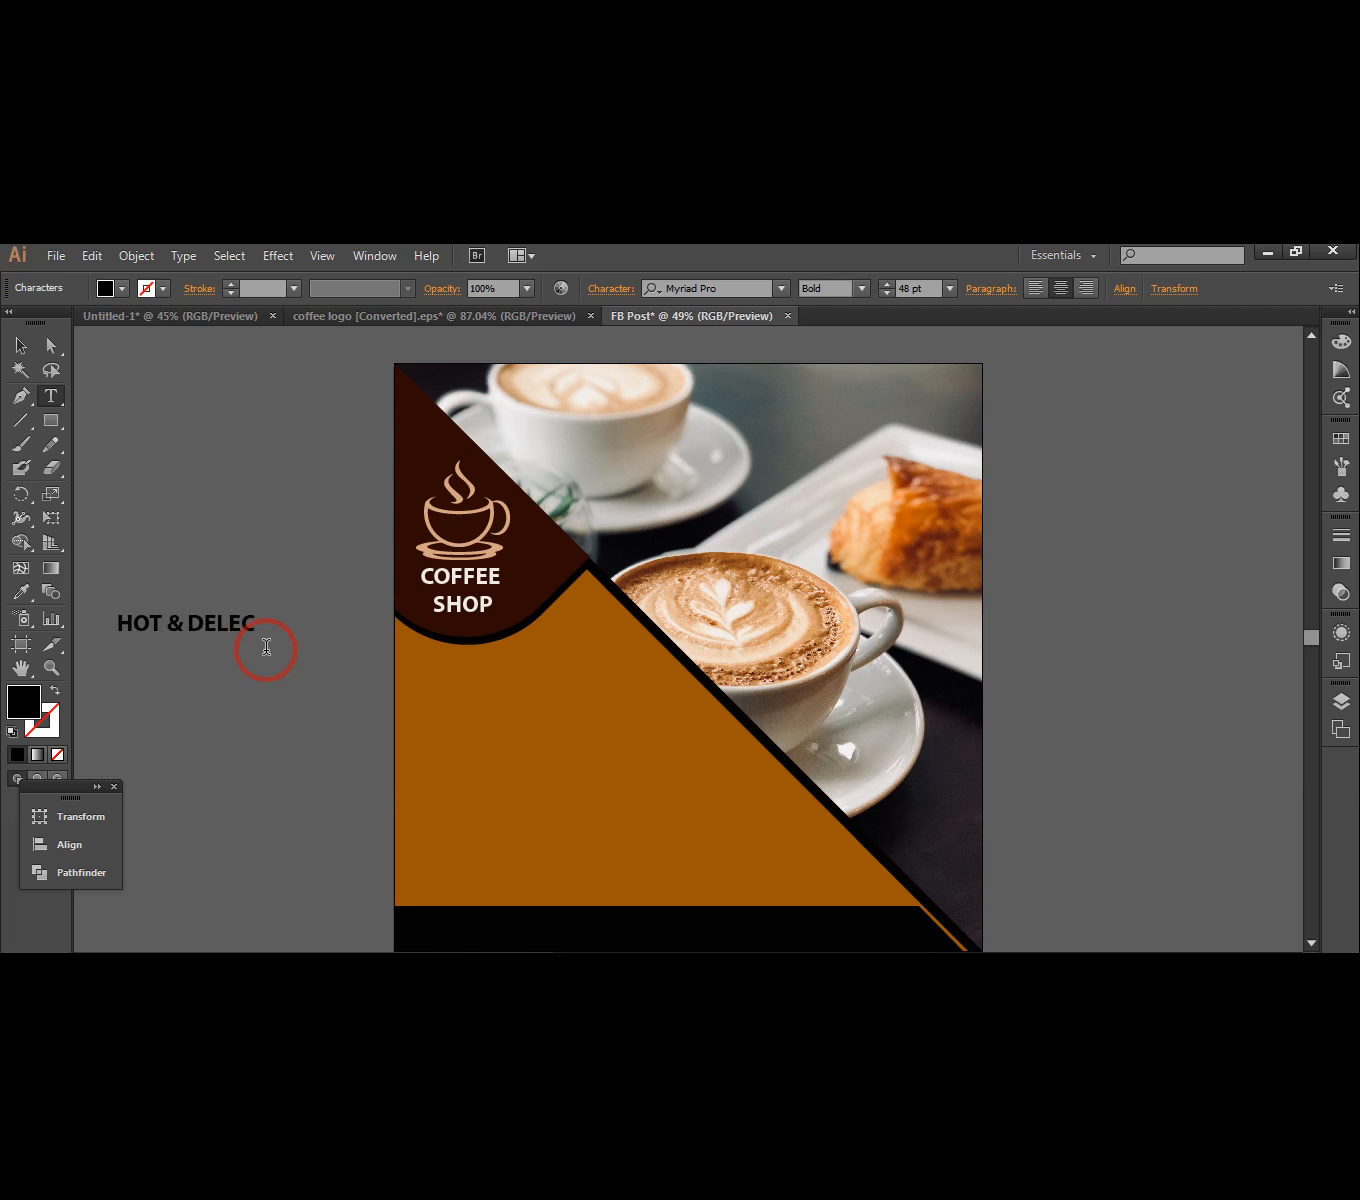
type("IOUS")
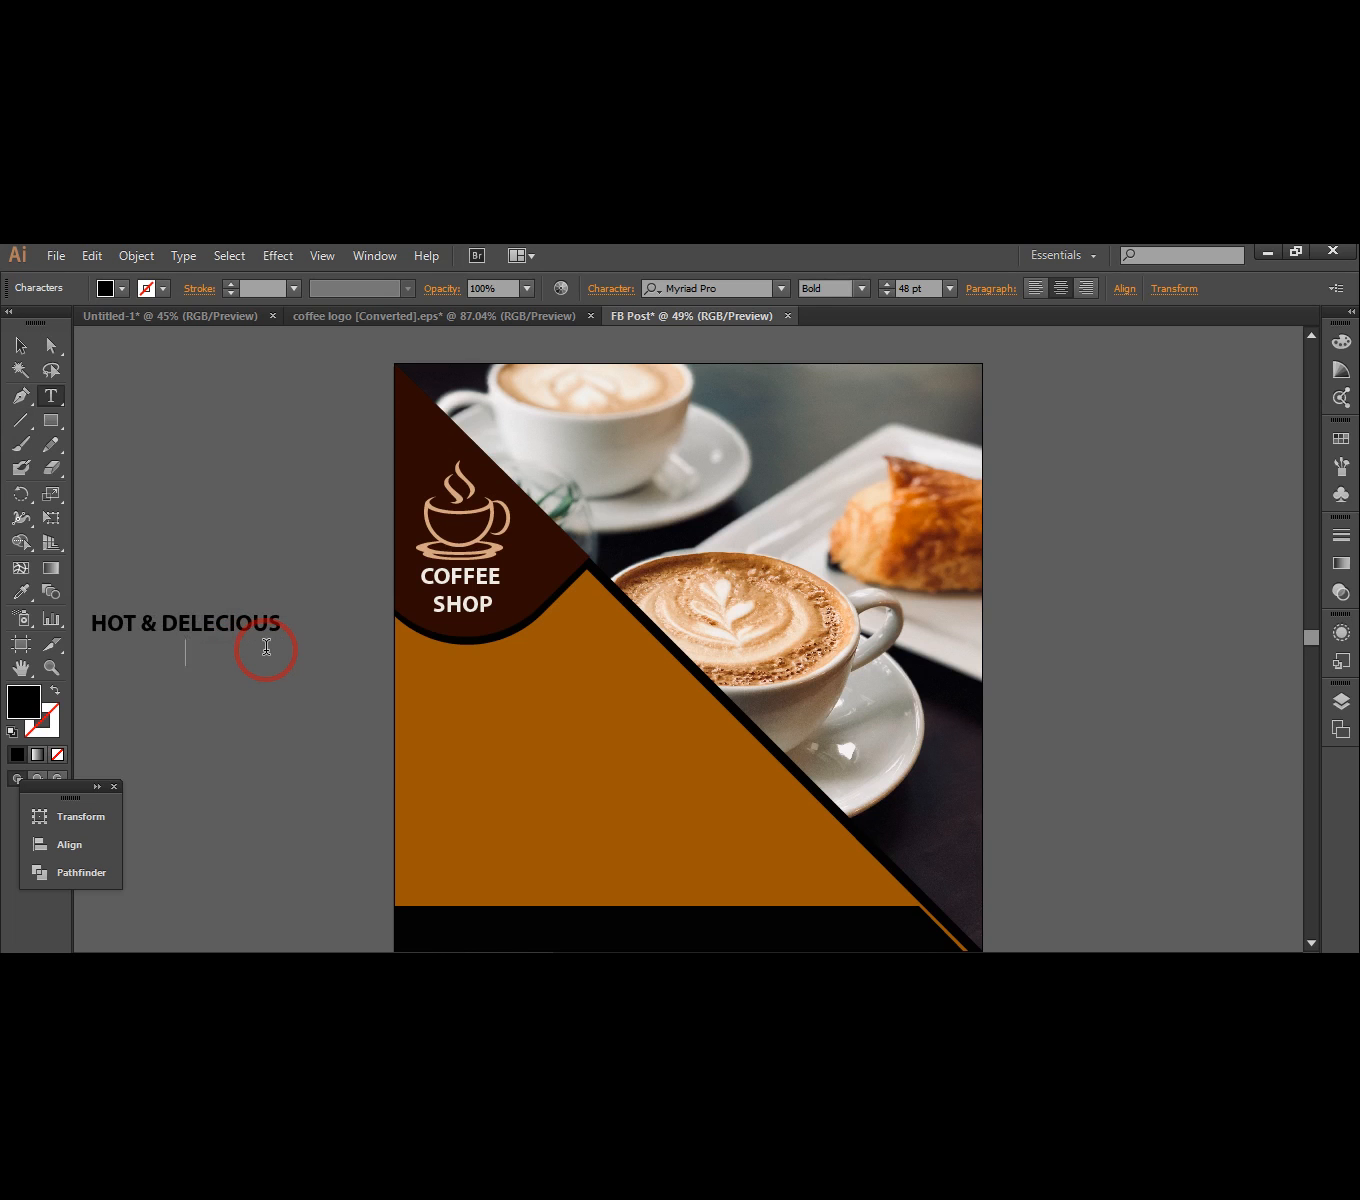
type("DIFFERENT VARIETIES")
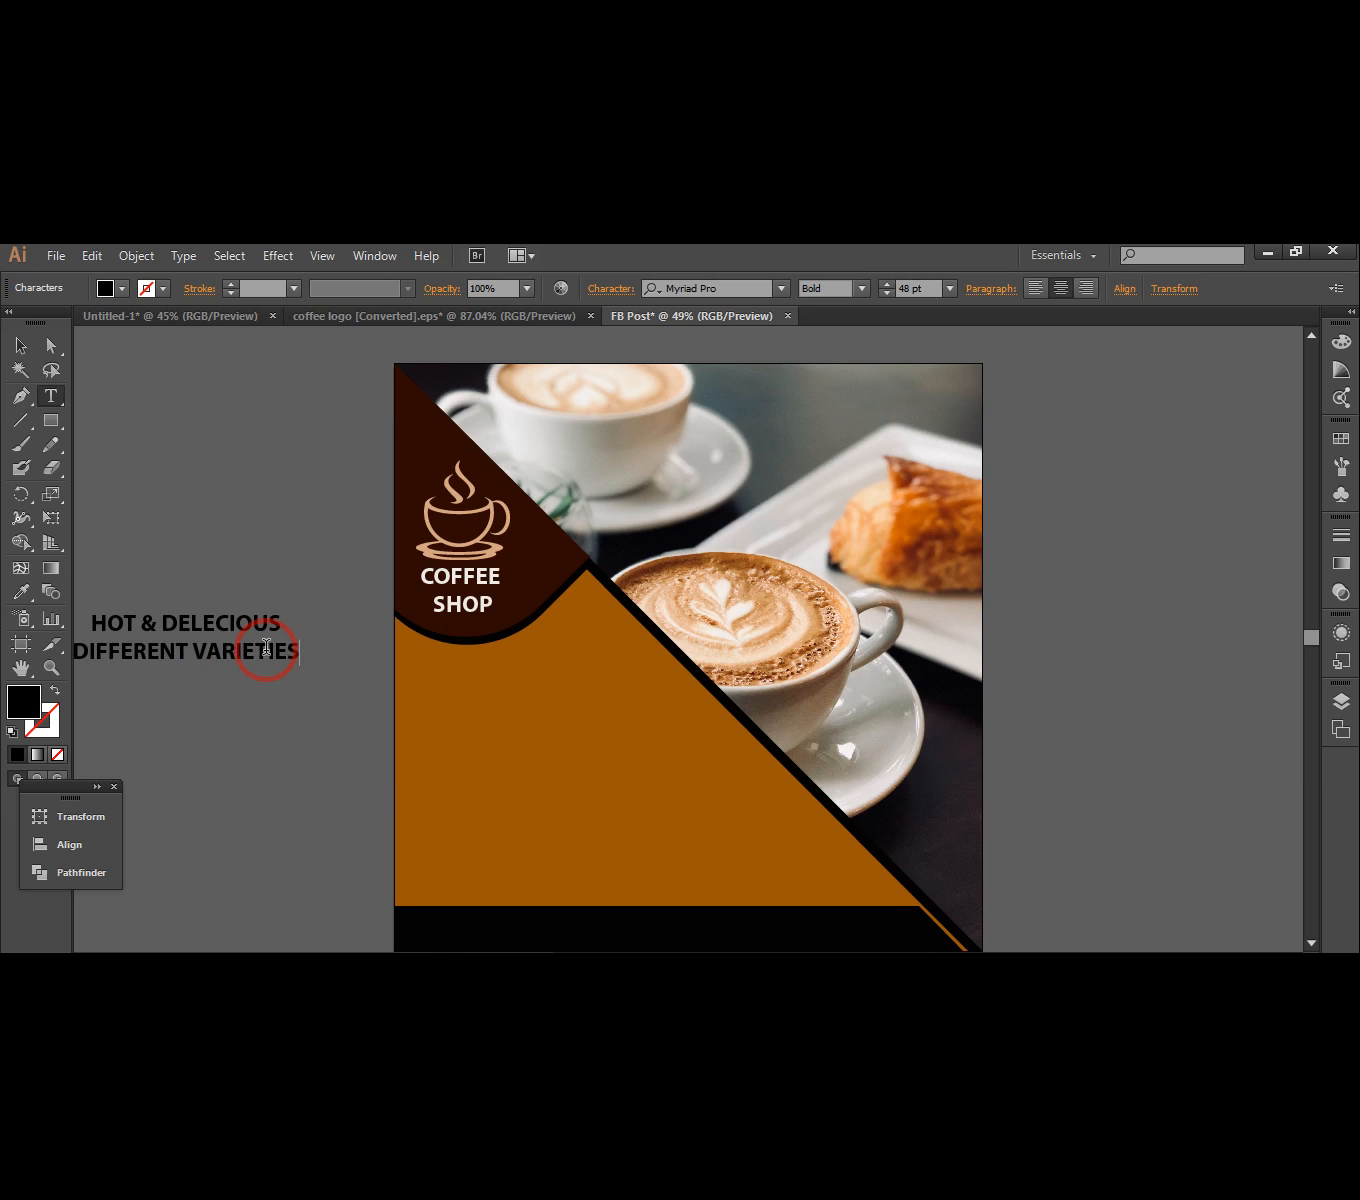
type("!")
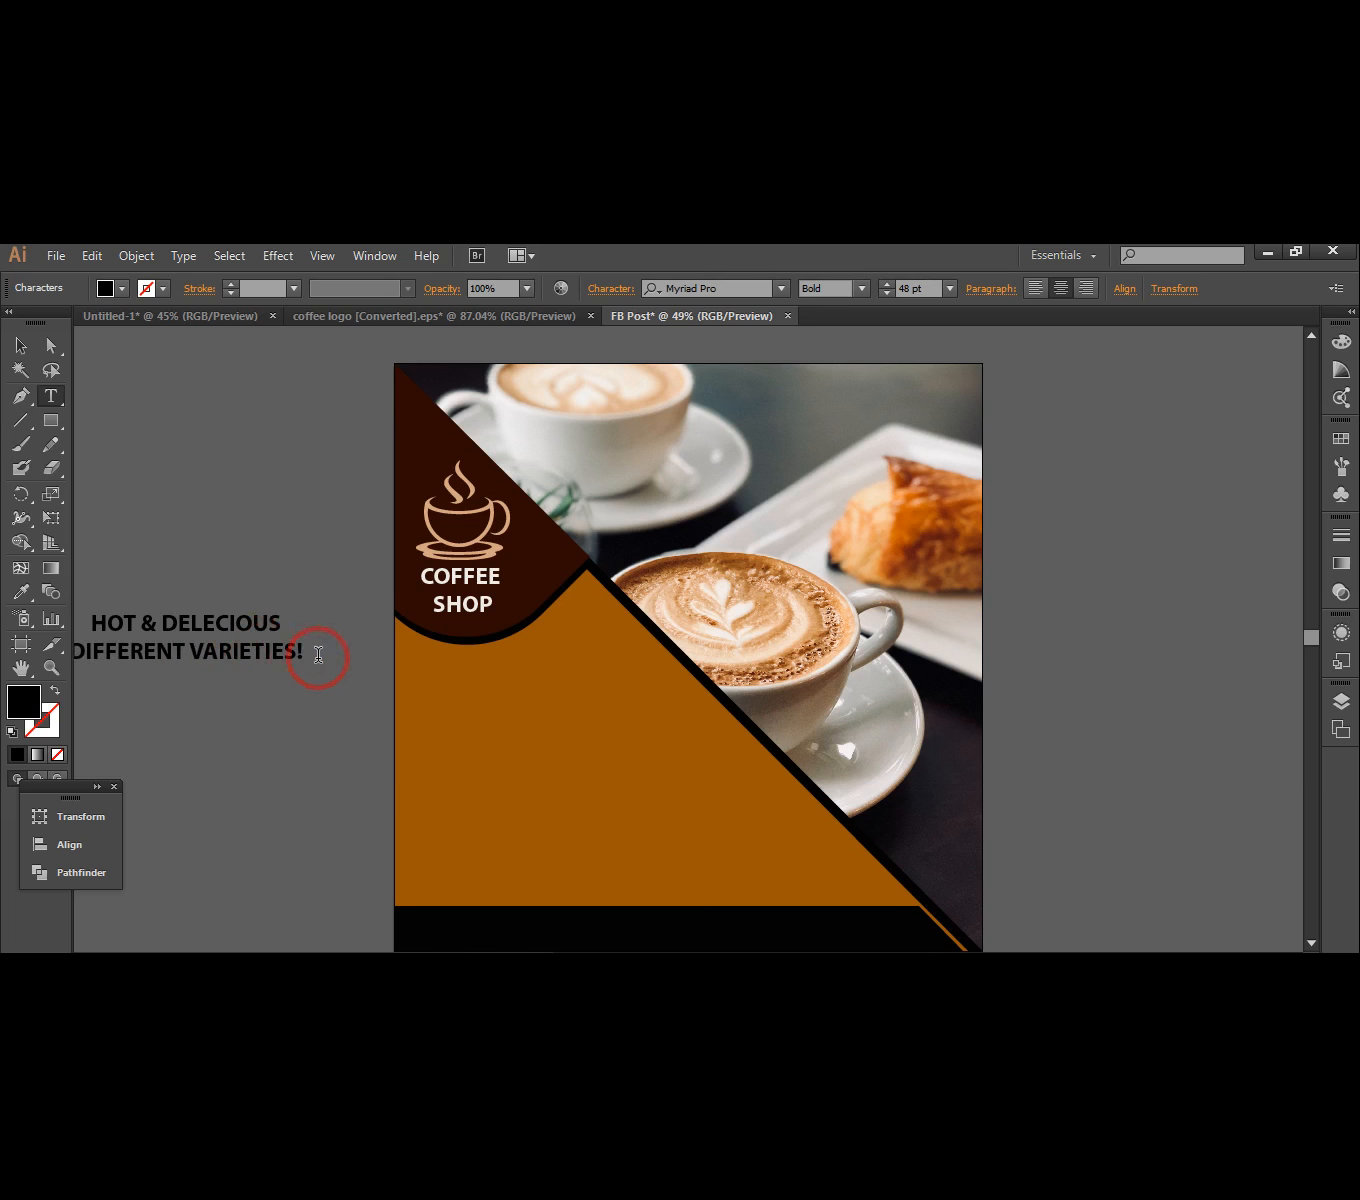
- Left-align both lines of the HOT & DELECIOUS DIFFERENT VARIETIES! headline
left_click_drag(318, 656, 214, 628)
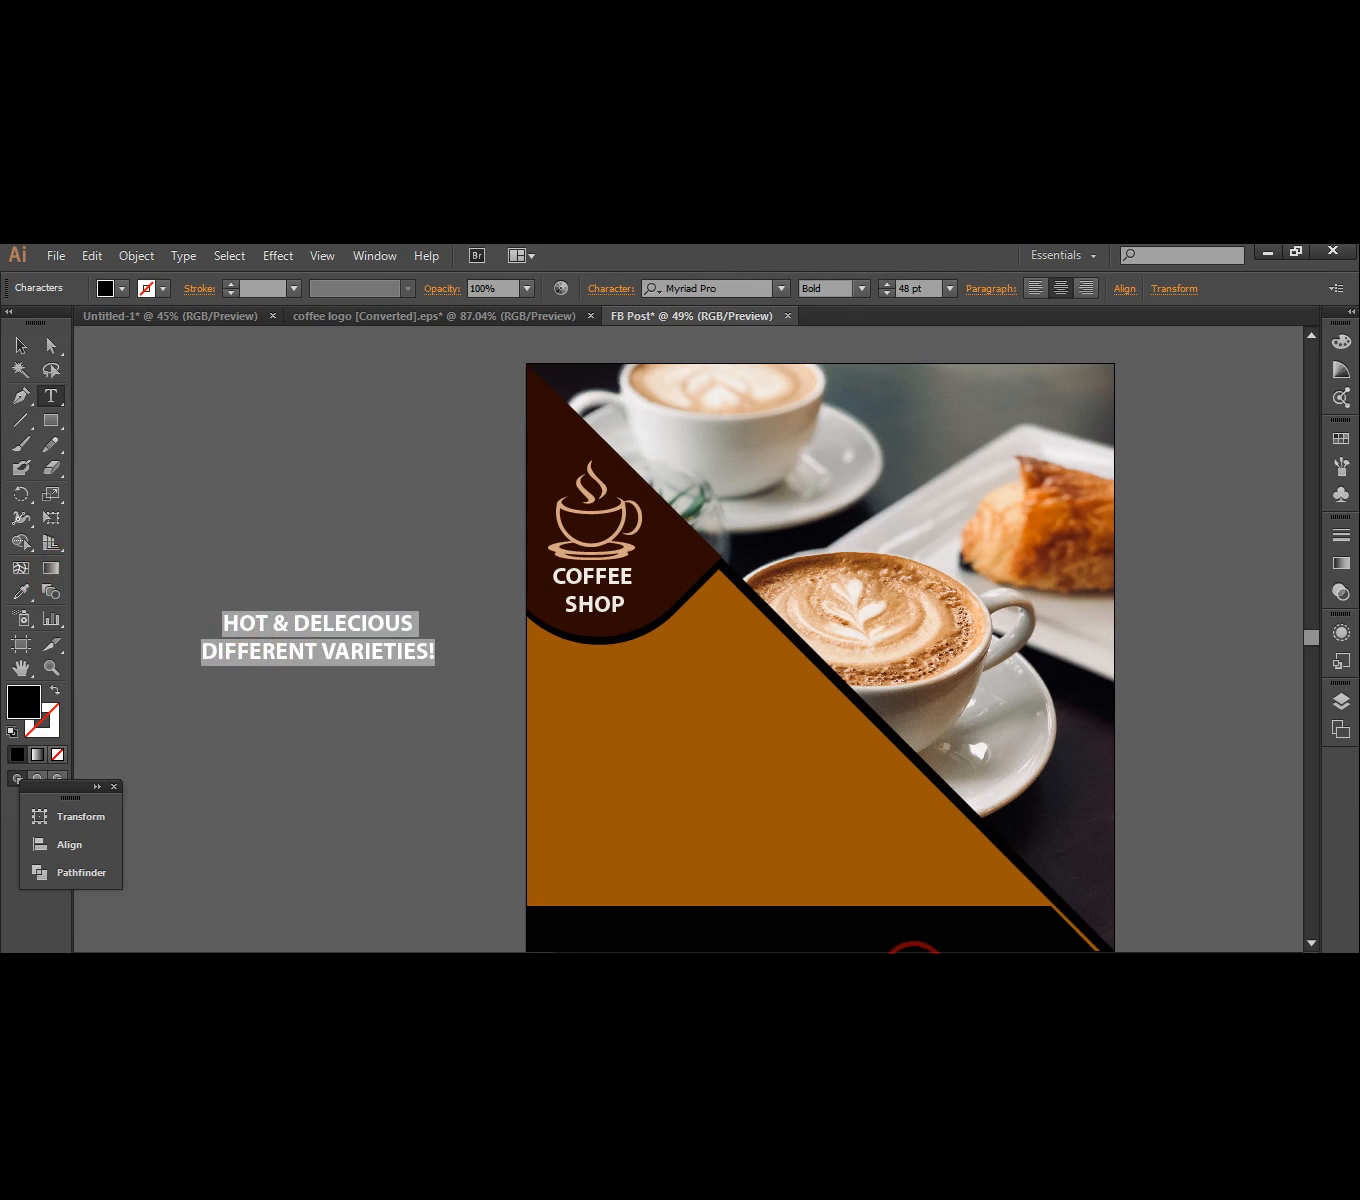
left_click_drag(916, 962, 924, 962)
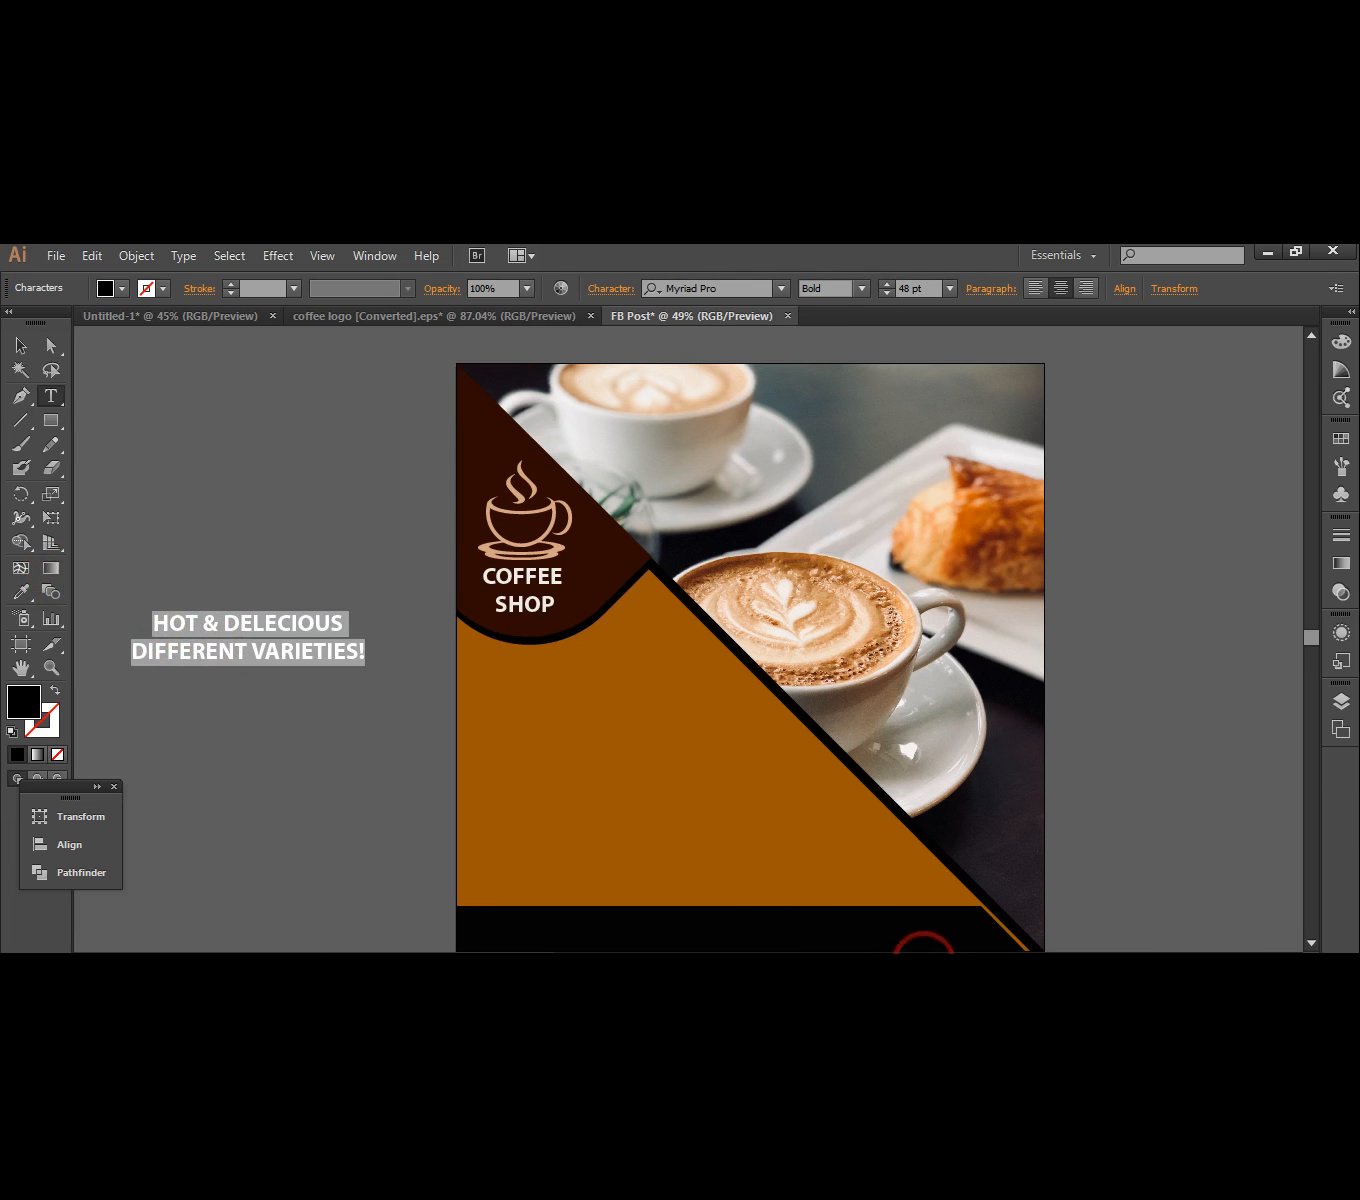
left_click_drag(927, 961, 925, 965)
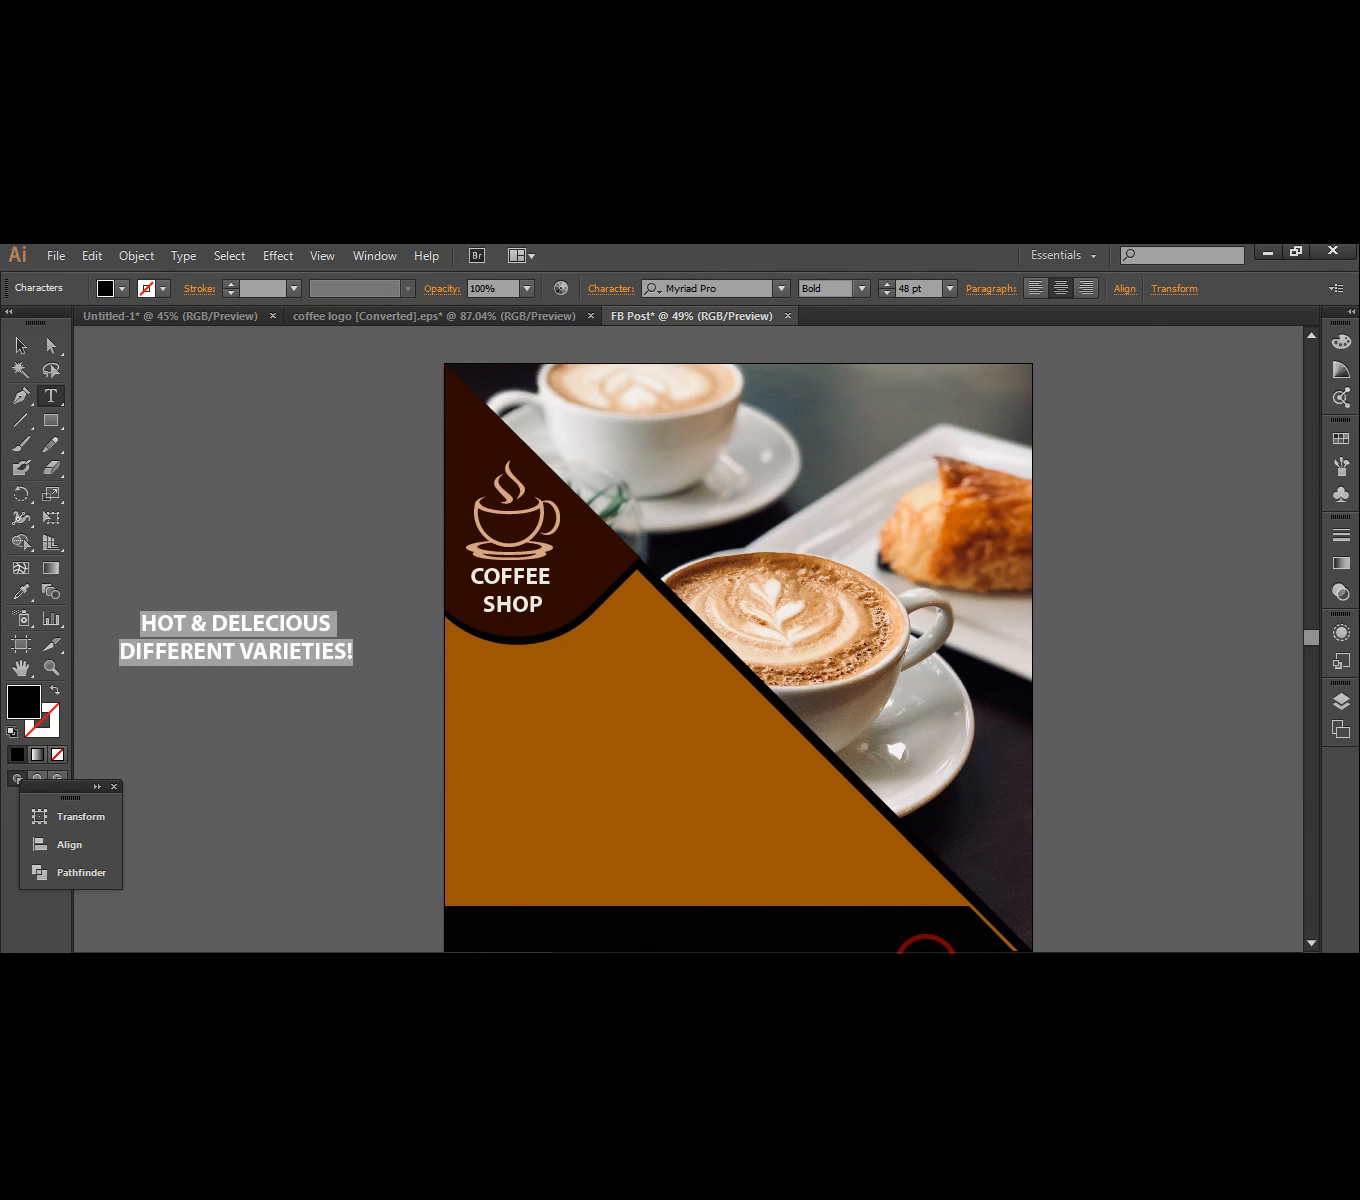
left_click(1033, 288)
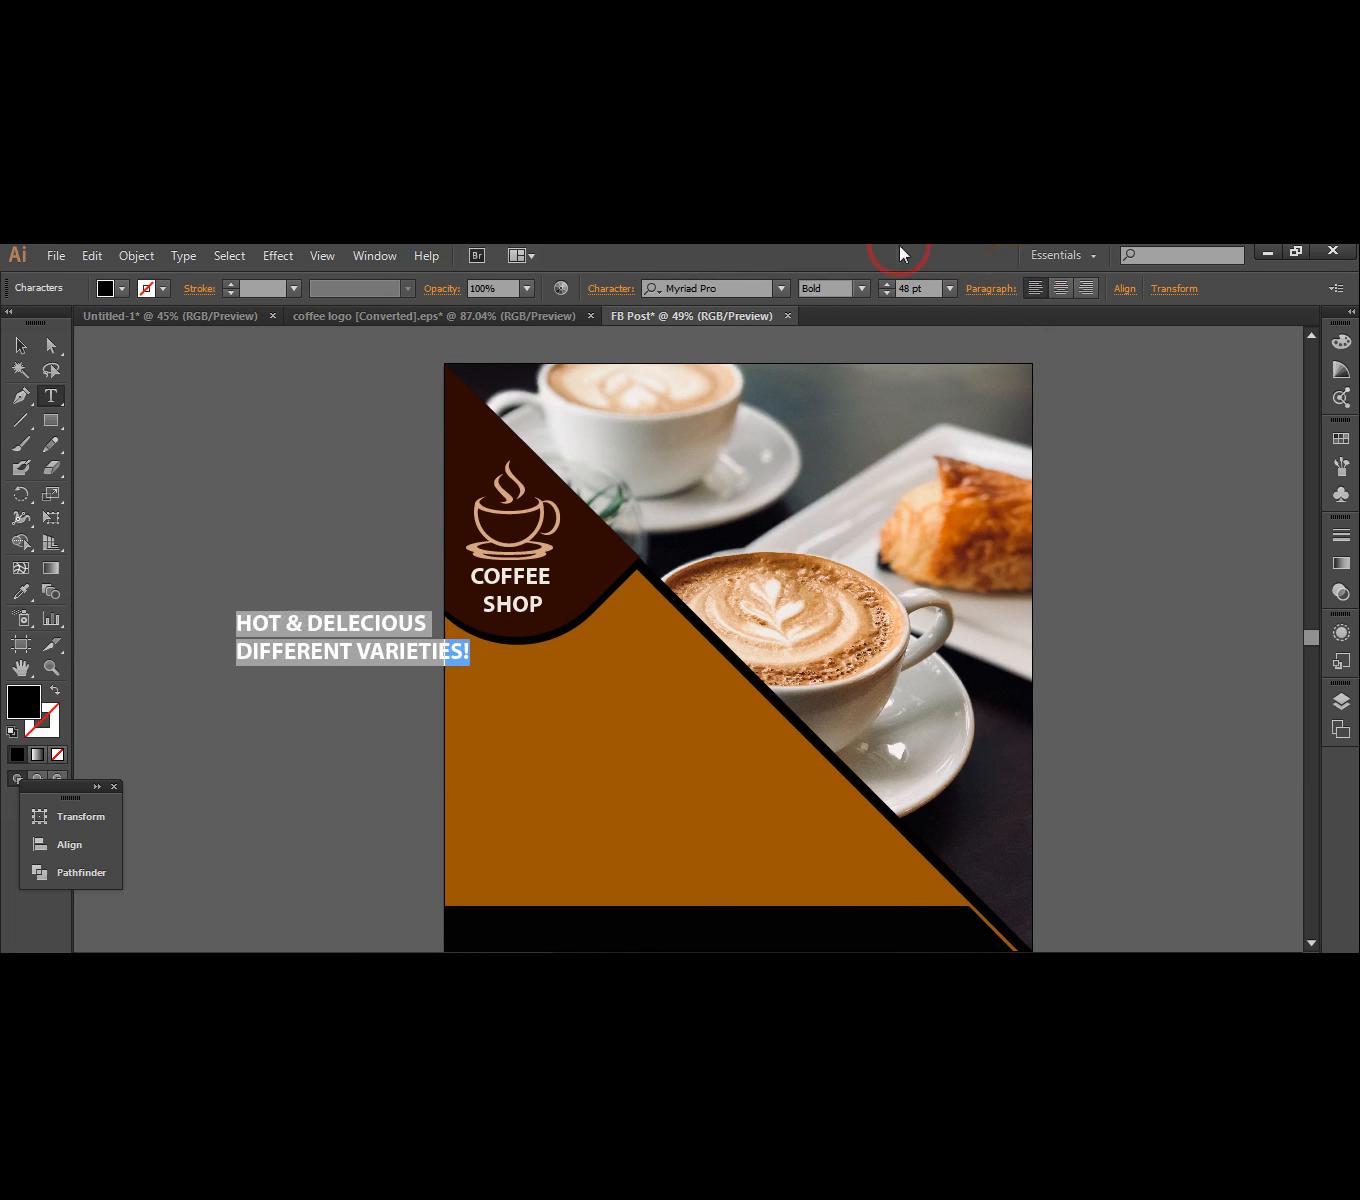
- Place the headline on the brown area just below the logo shape and squash its height slightly, to 47.11 pt type
left_click(19, 345)
left_click_drag(322, 651, 538, 702)
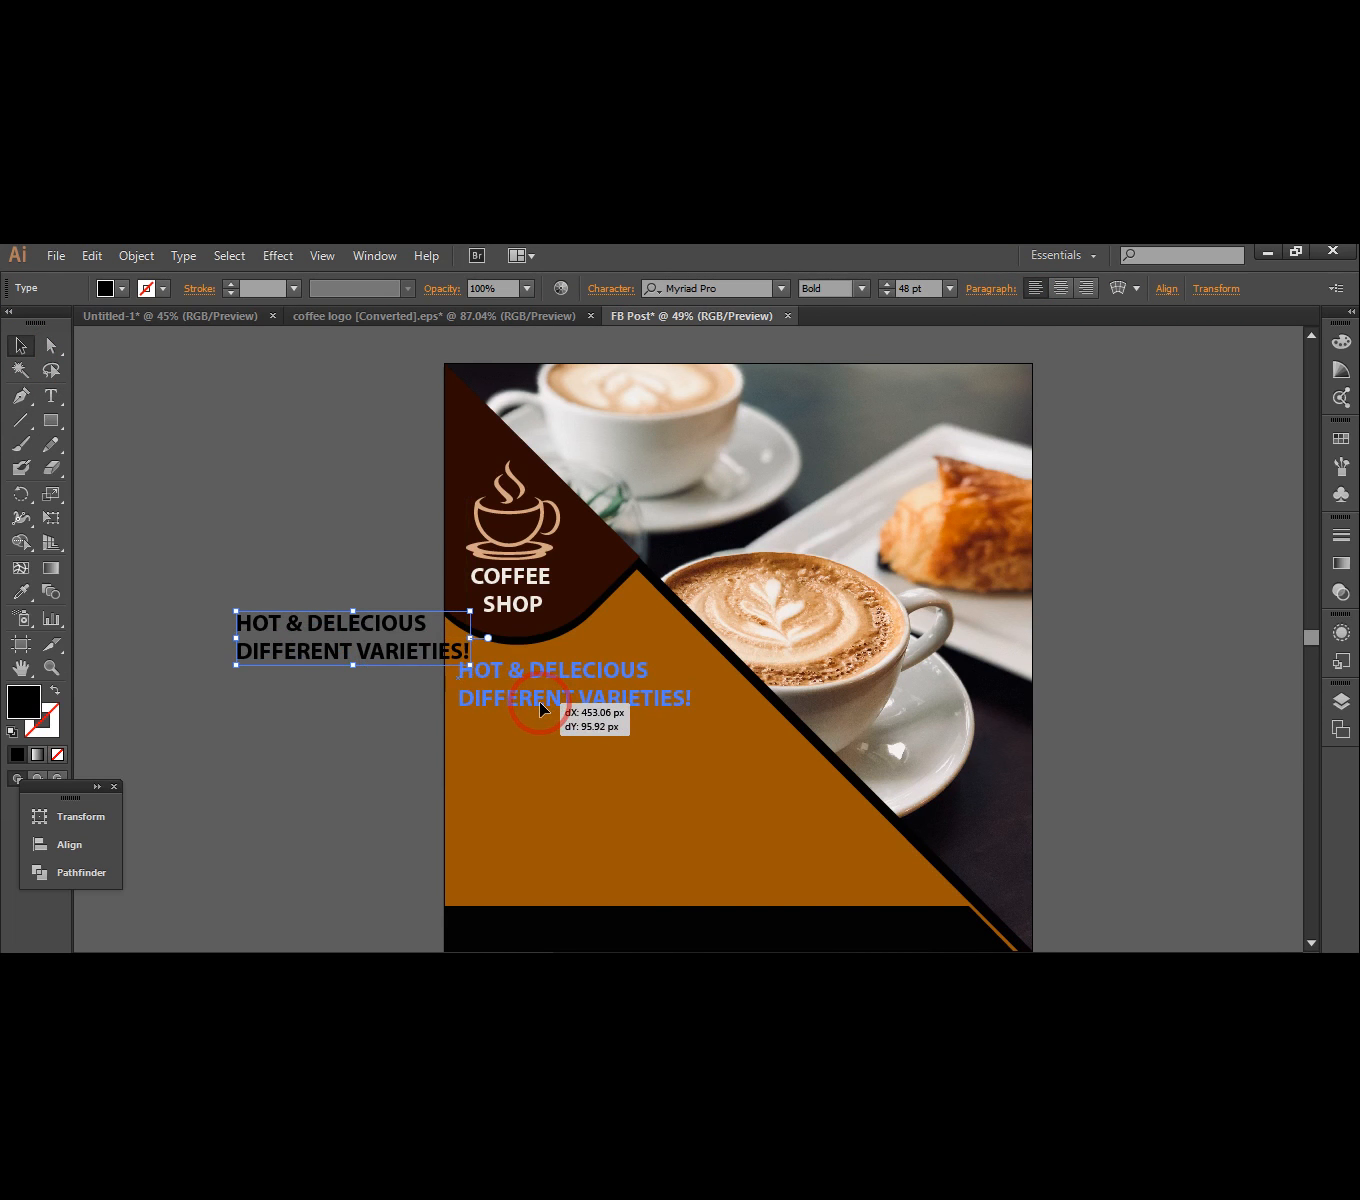
left_click(248, 523)
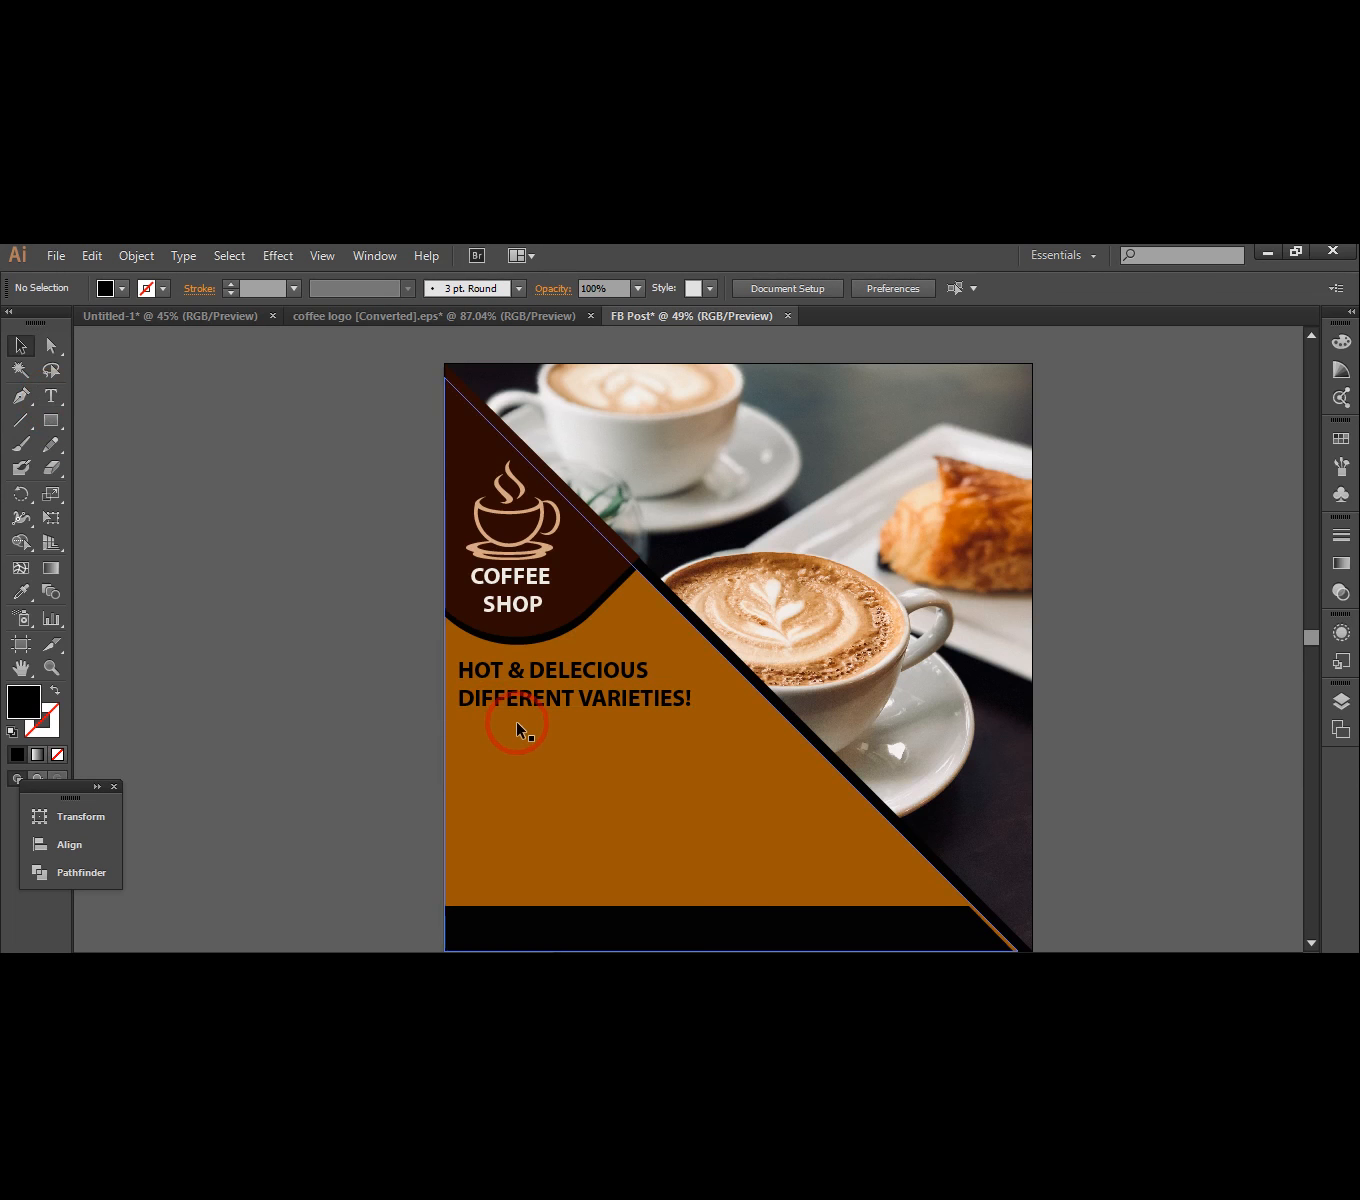
left_click(567, 714)
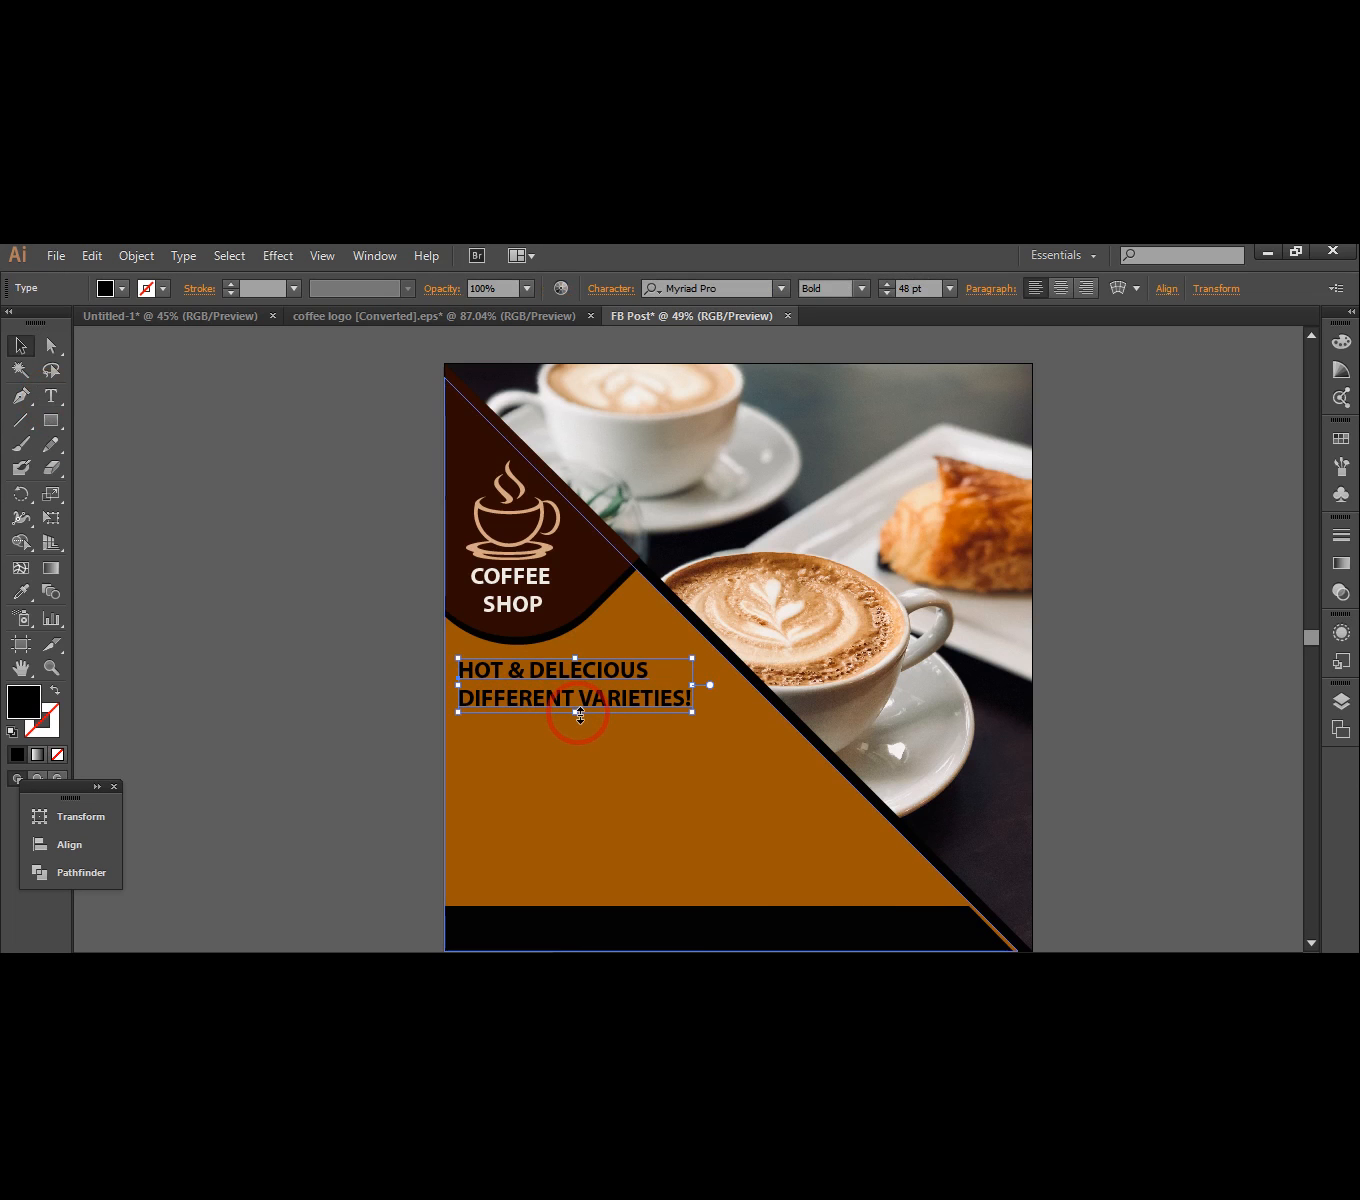
left_click_drag(580, 711, 577, 709)
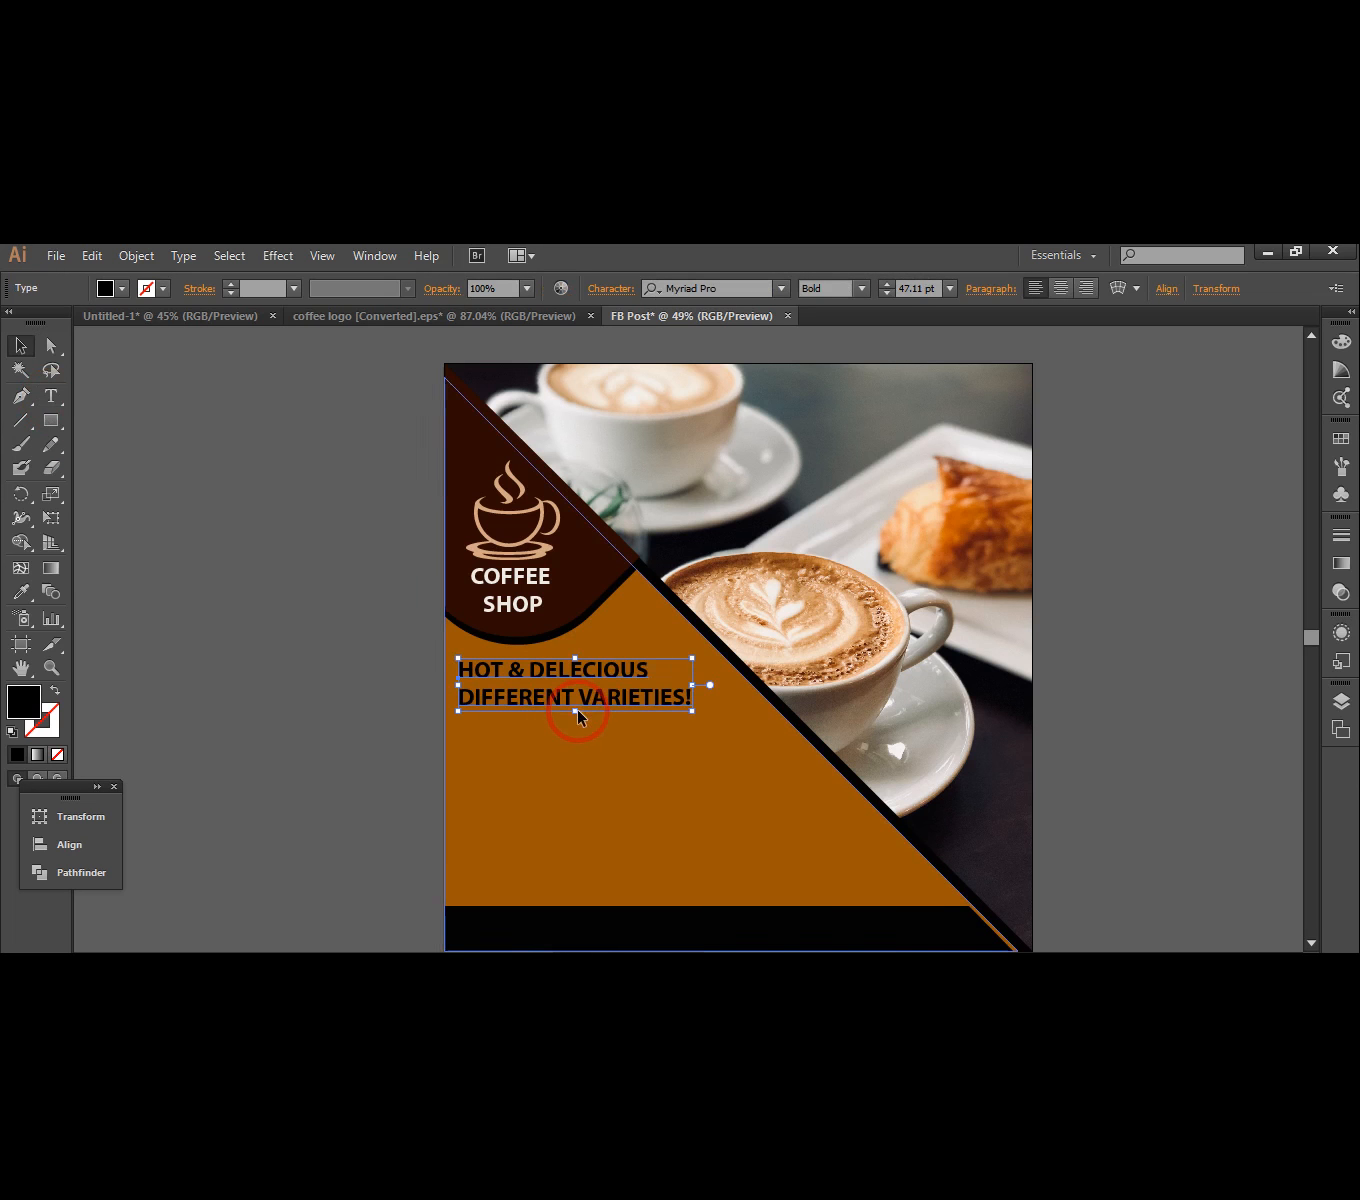
left_click(262, 601)
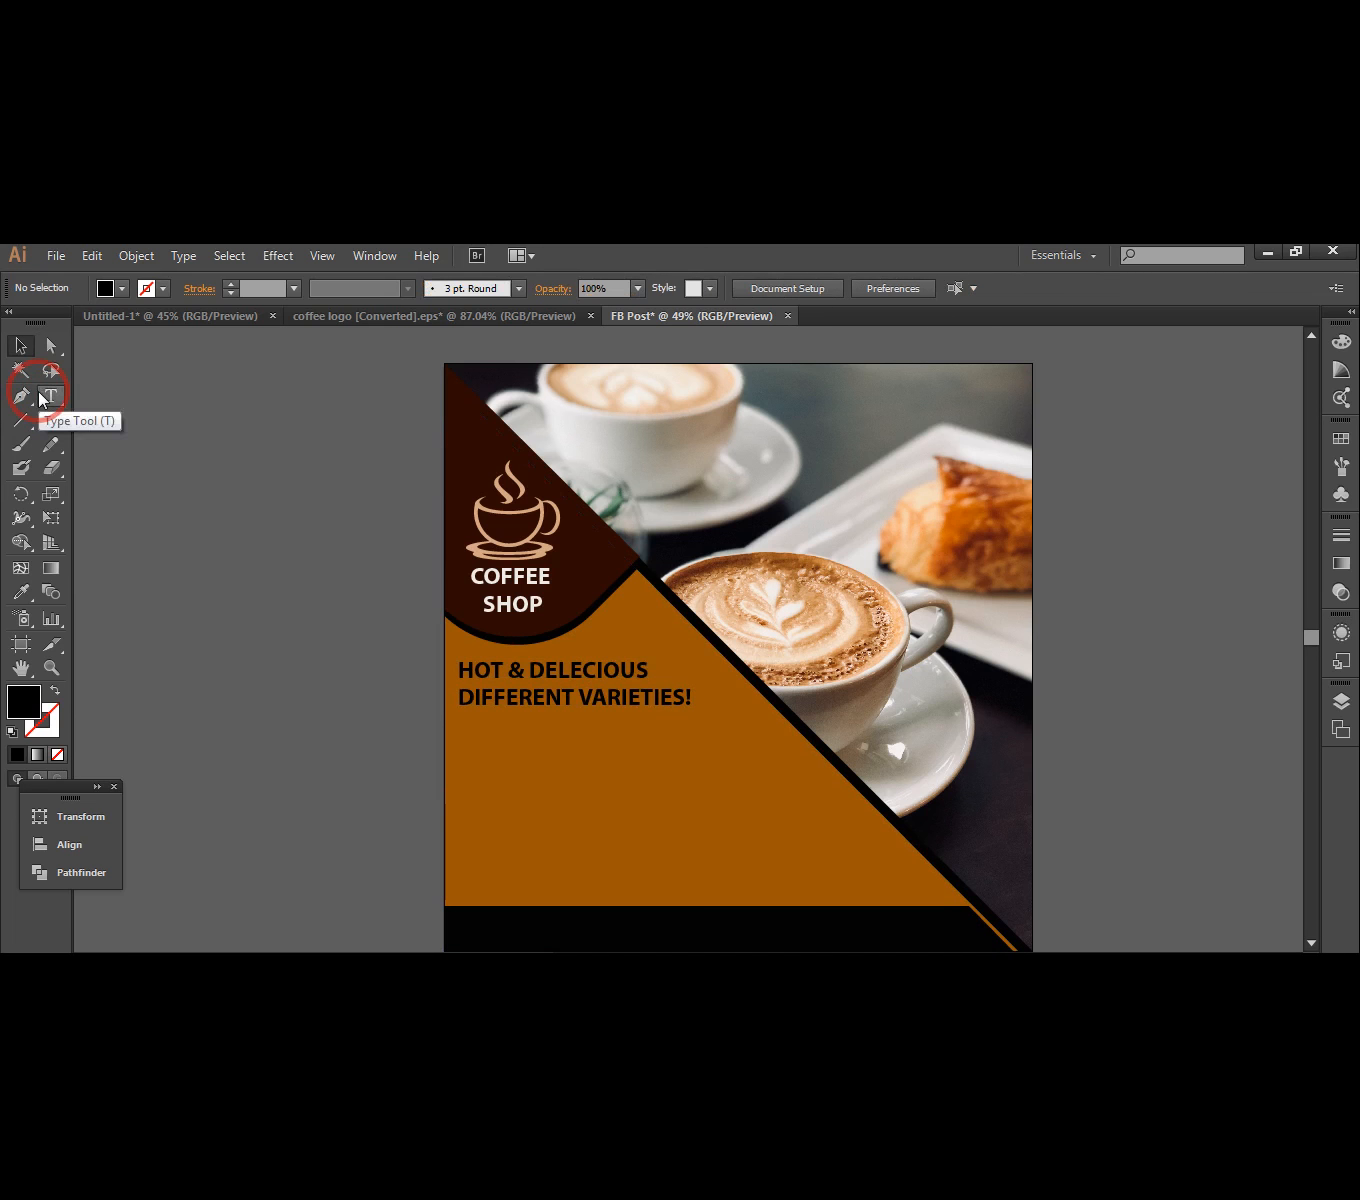
left_click(56, 399)
left_click(243, 558)
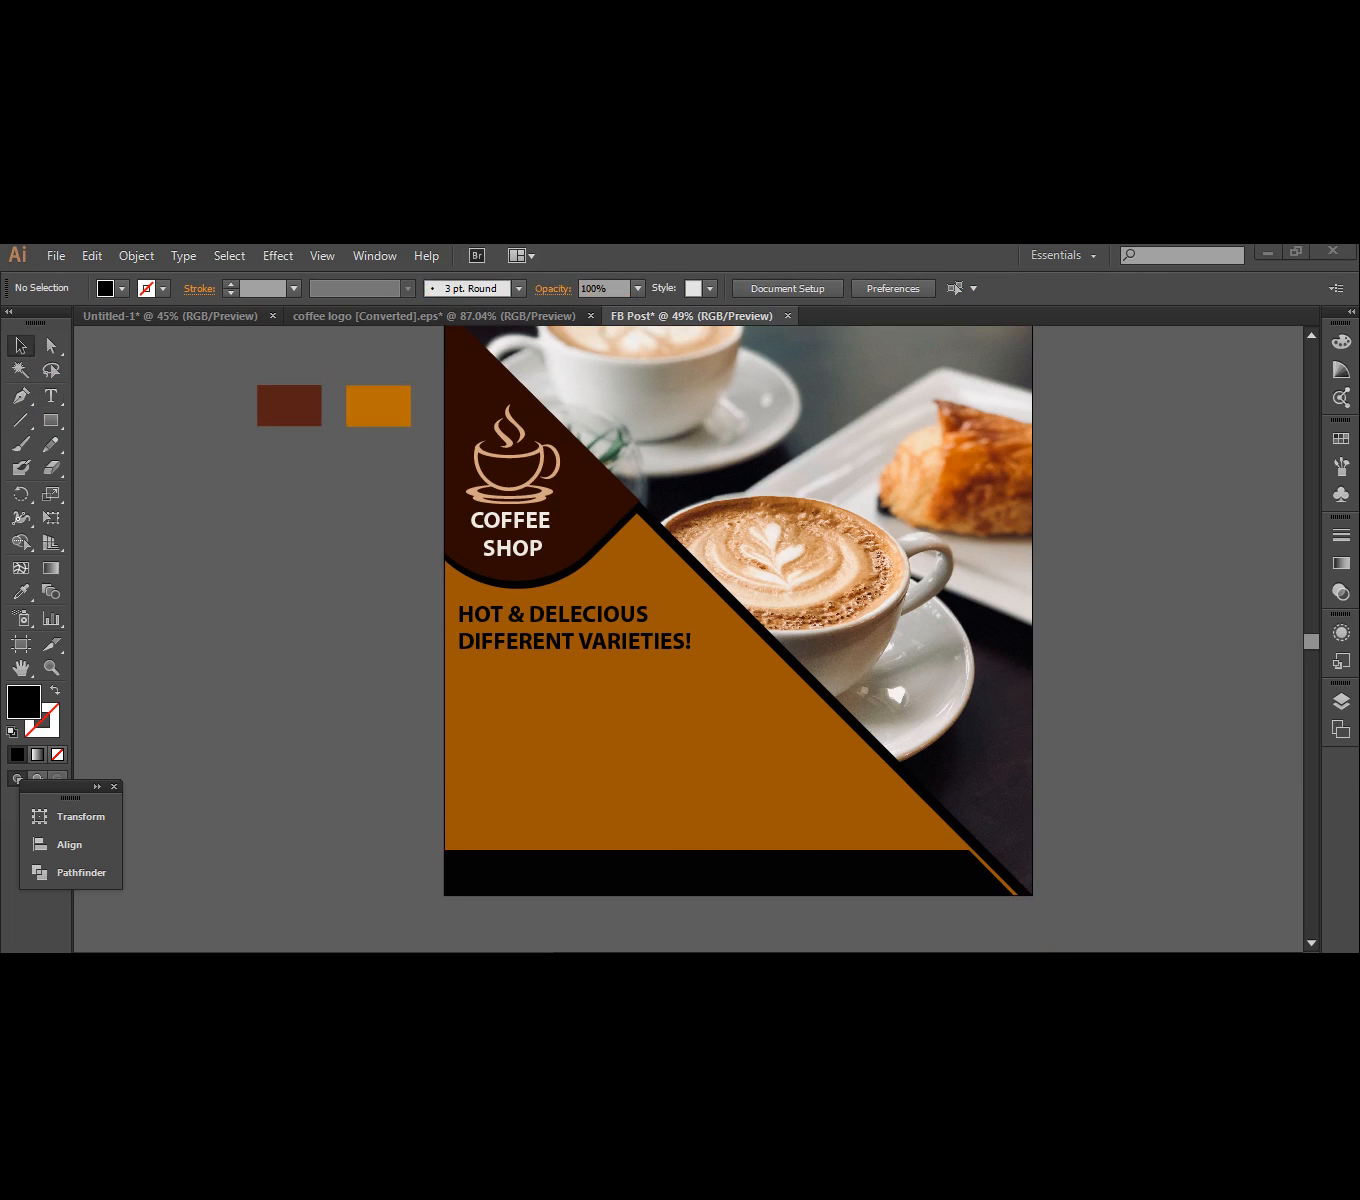
left_click(710, 838)
left_click(325, 636)
- Add the three-line text GRAB N' GO / READY TO / RESERVE! in bold 48 pt and place it below the headline, aligned to its left edge
left_click(51, 396)
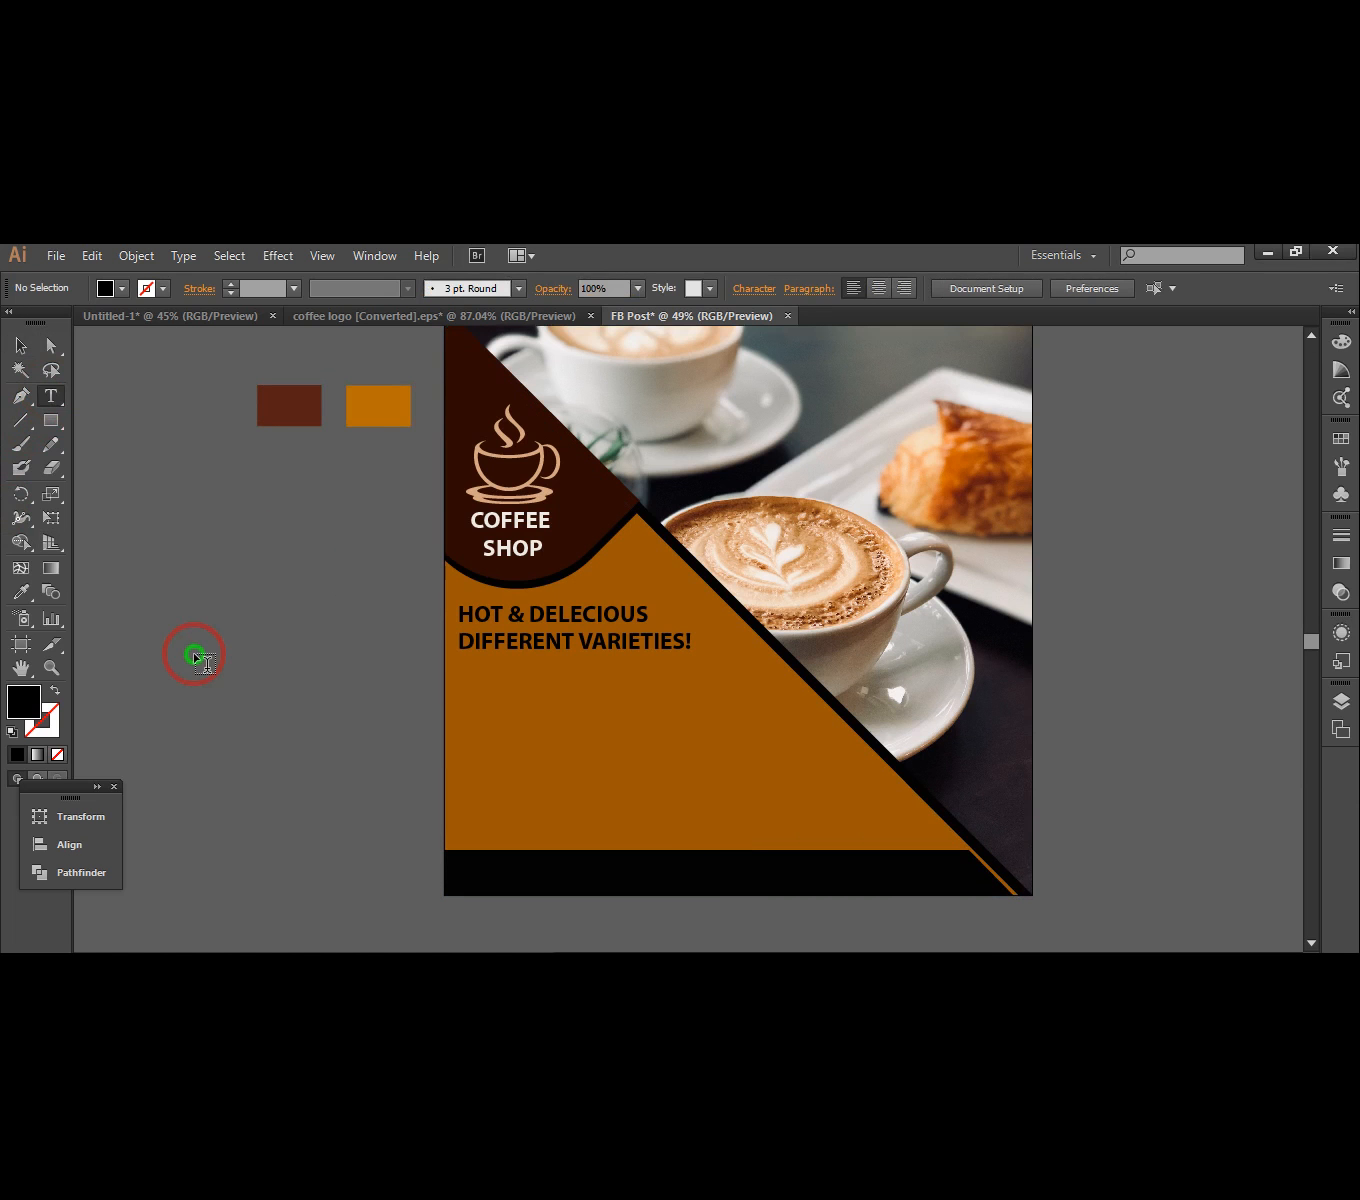
left_click(215, 642)
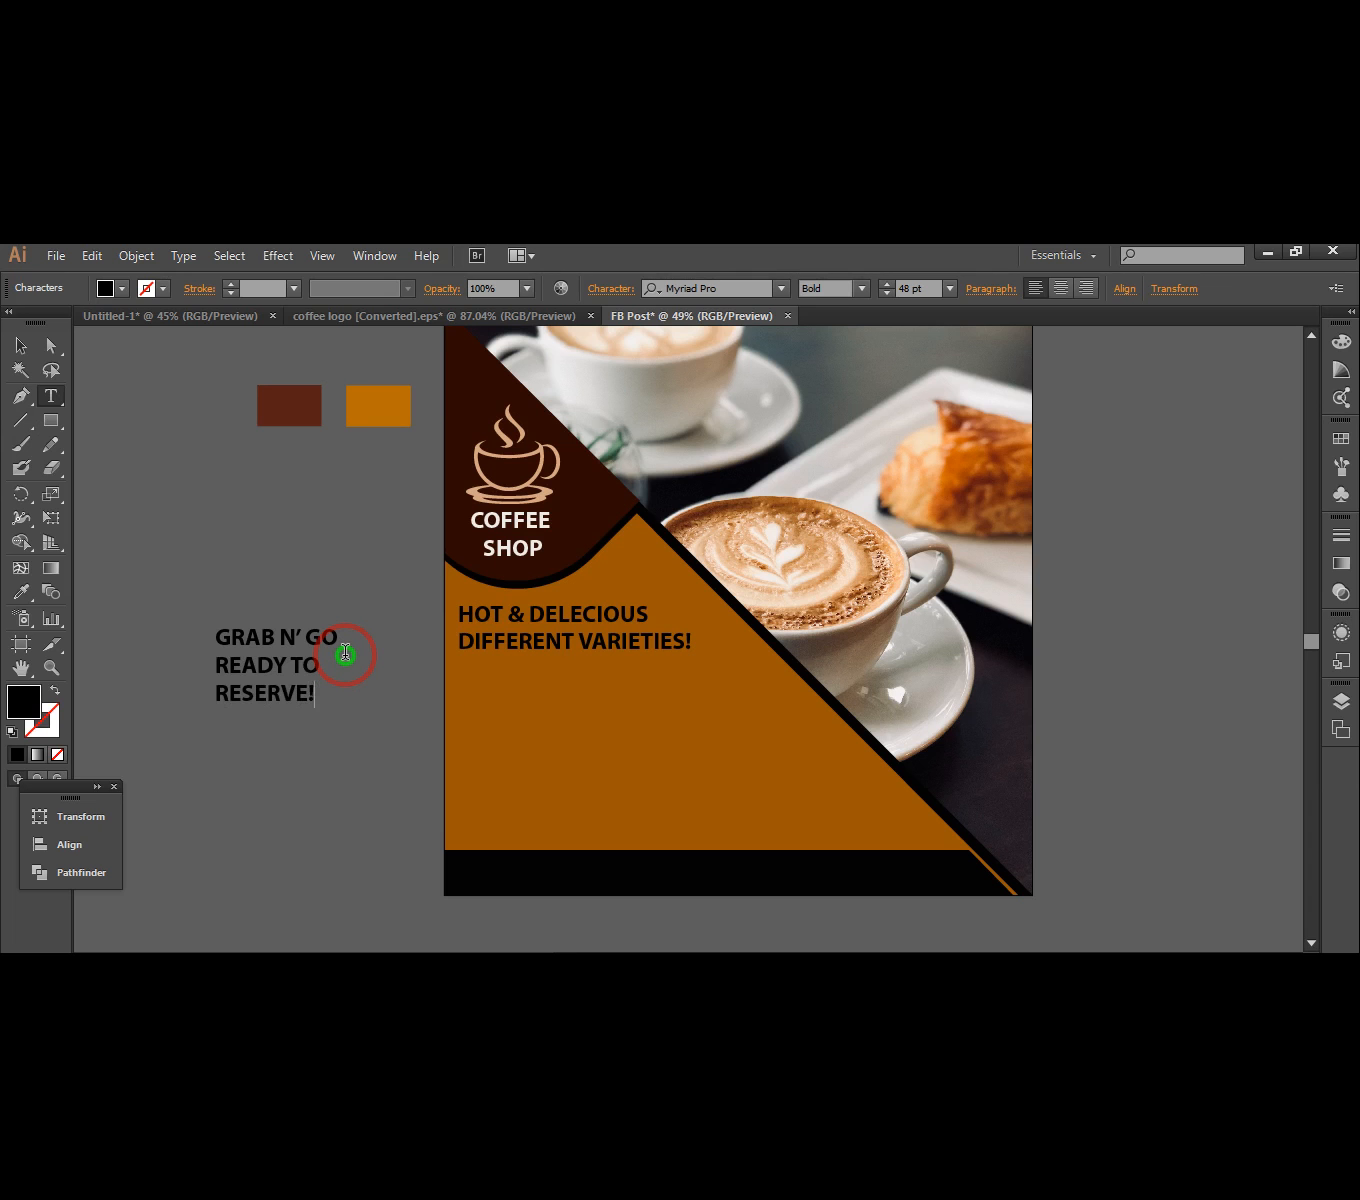
left_click(21, 347)
left_click(257, 686)
left_click_drag(263, 690, 504, 738)
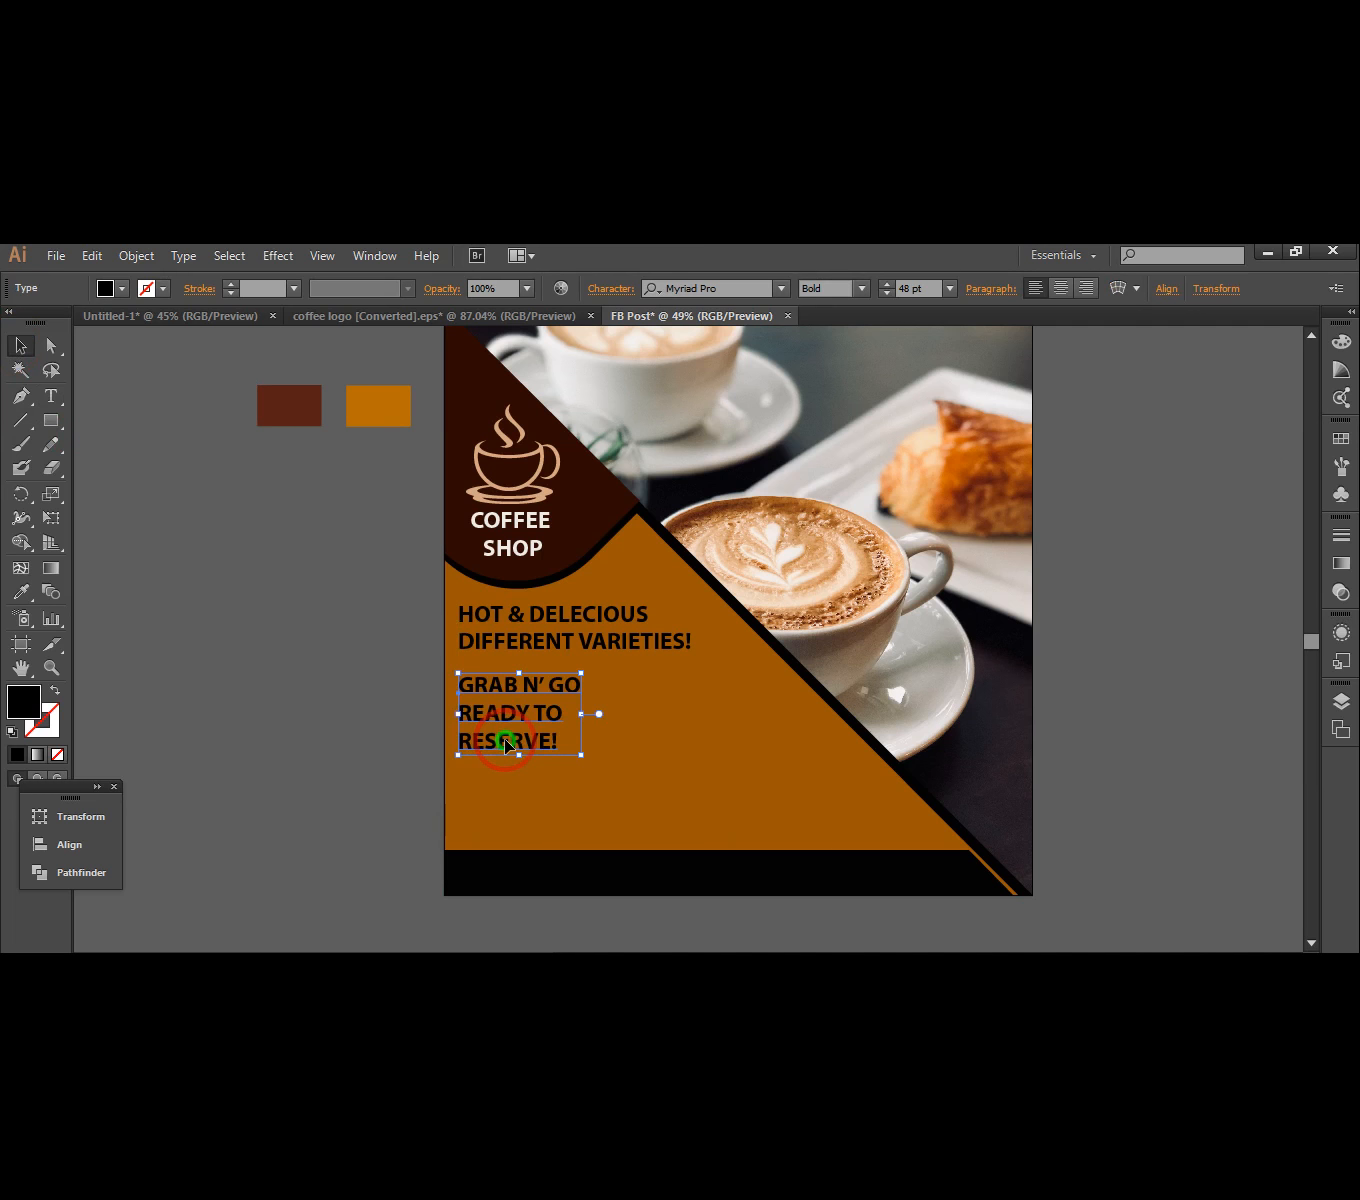
- Try light colours sampled from the cups and latte foam in the photo on the GRAB N' GO text
left_click(22, 591)
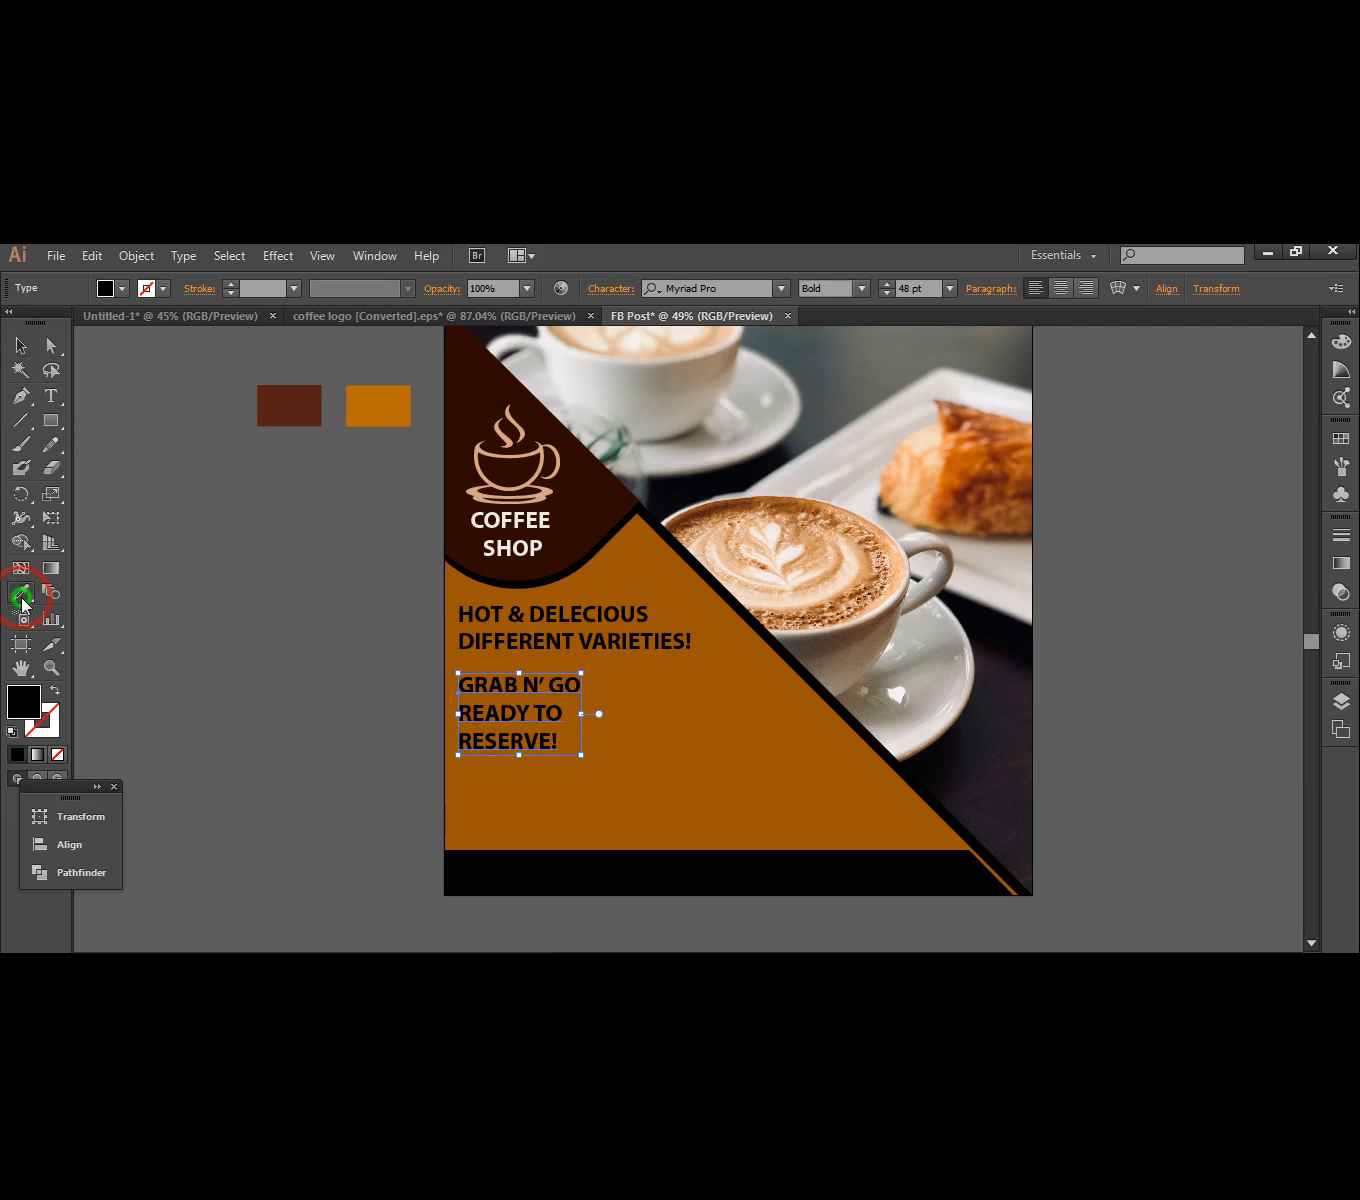
left_click(751, 422)
left_click(684, 395)
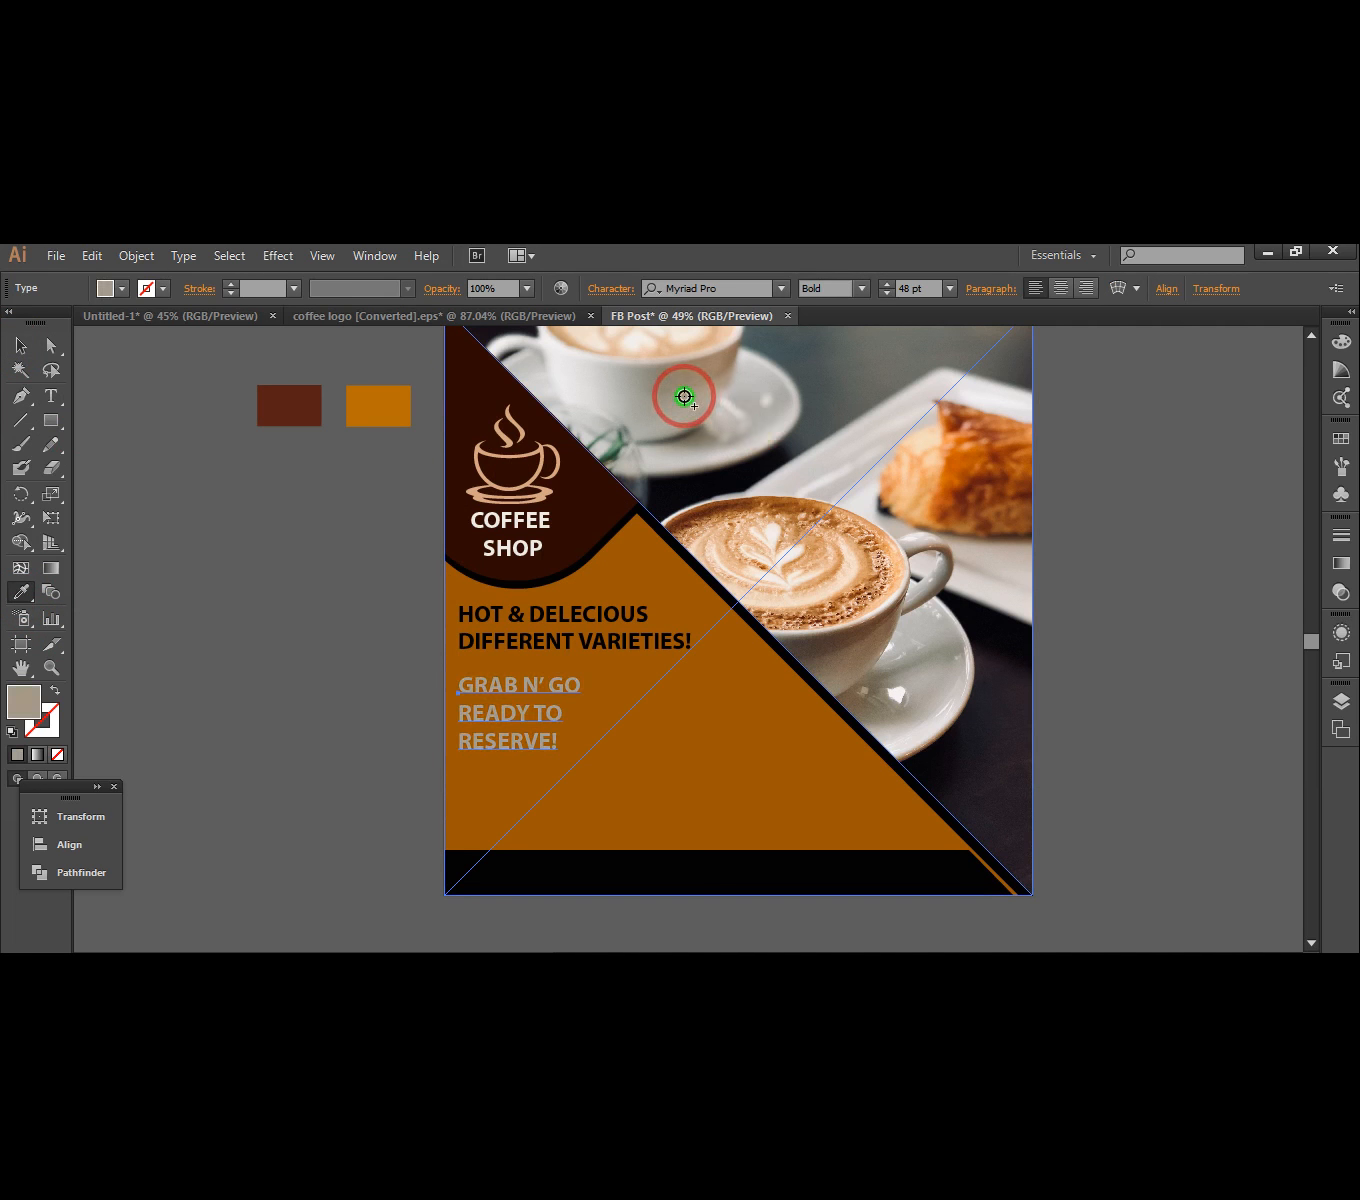
left_click(633, 340)
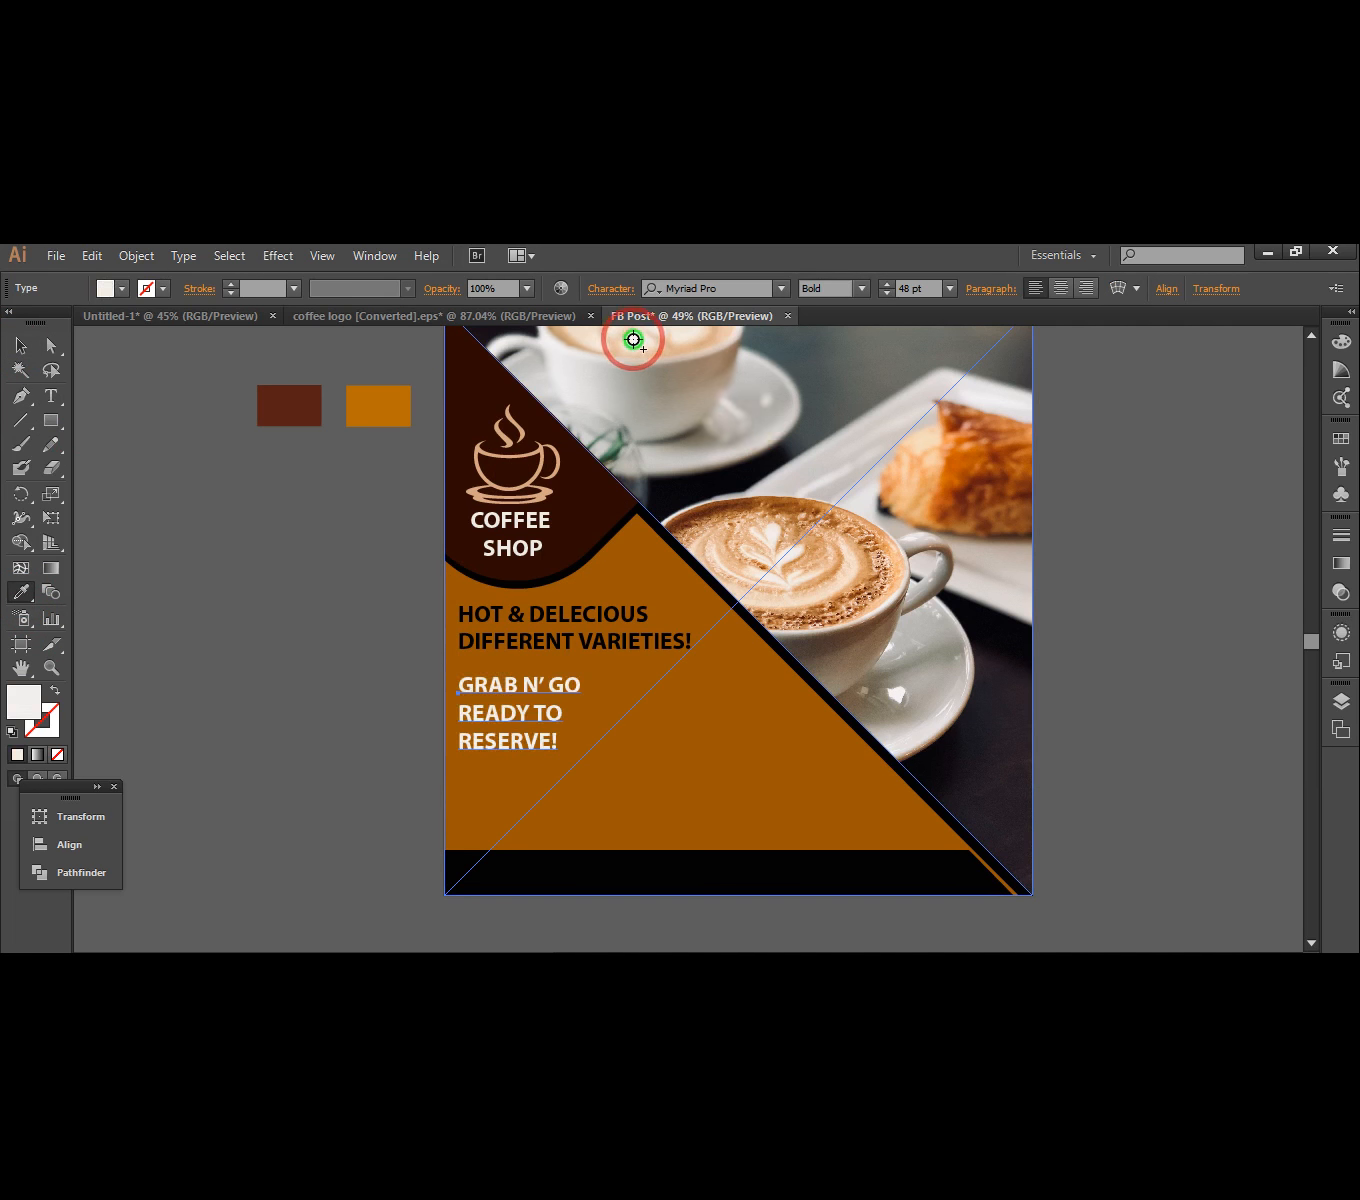
left_click(788, 559)
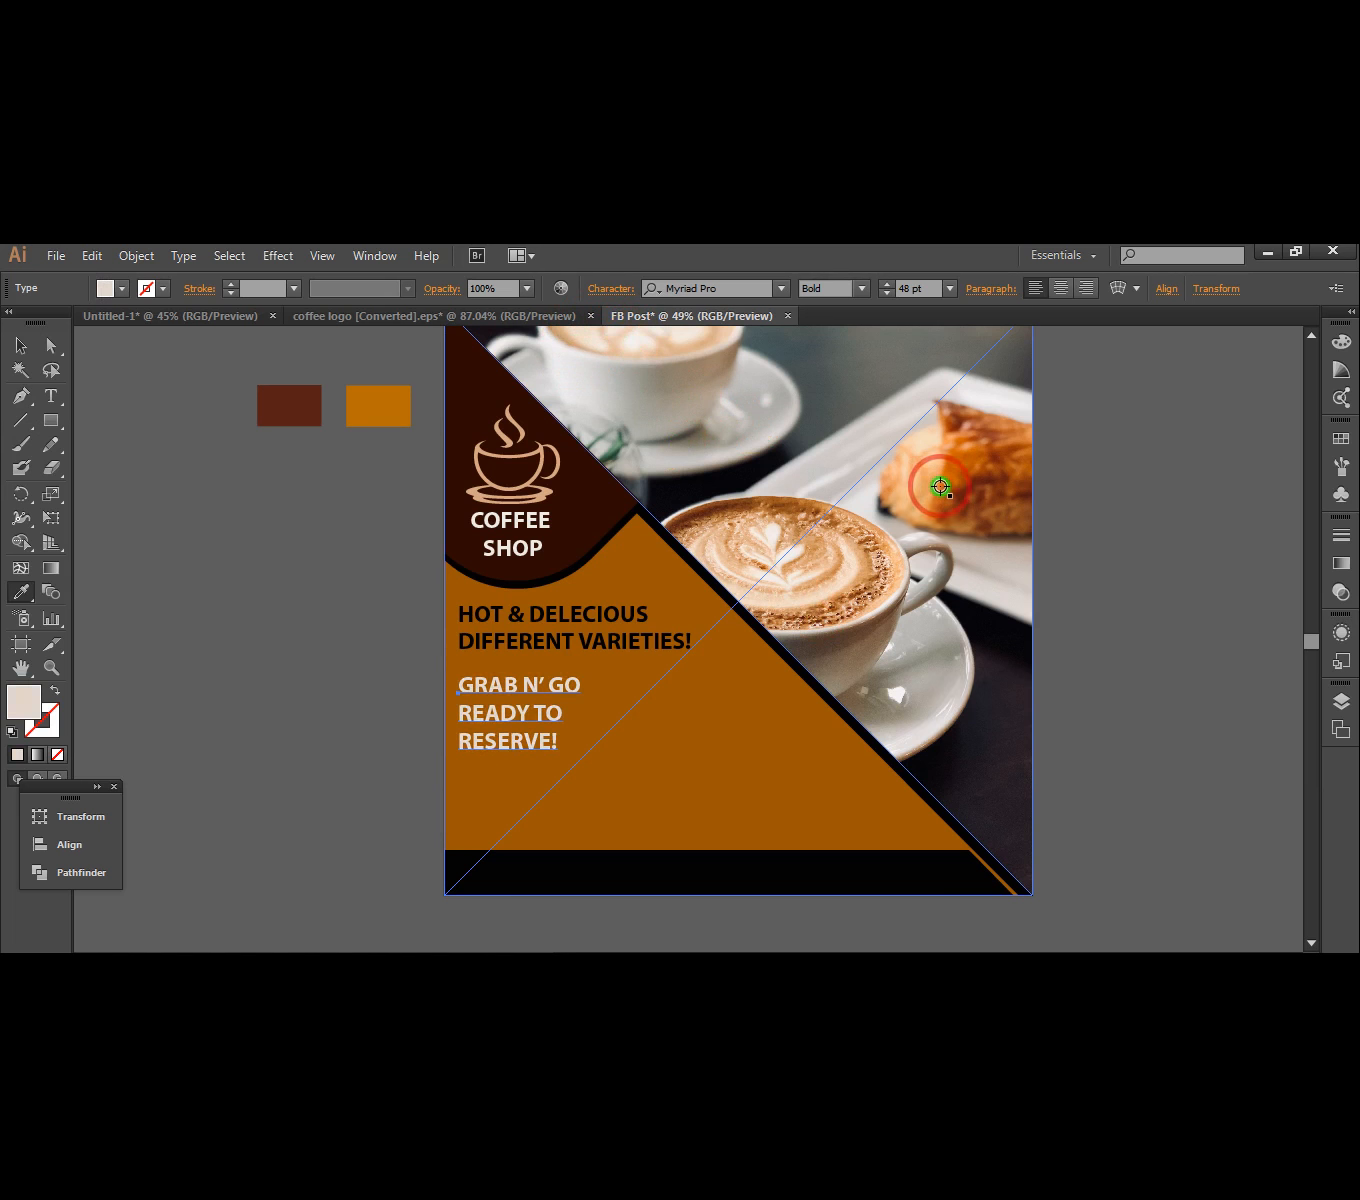
- Set the fill of the GRAB N' GO text to white, FFFFFF, and deselect it
double_click(23, 706)
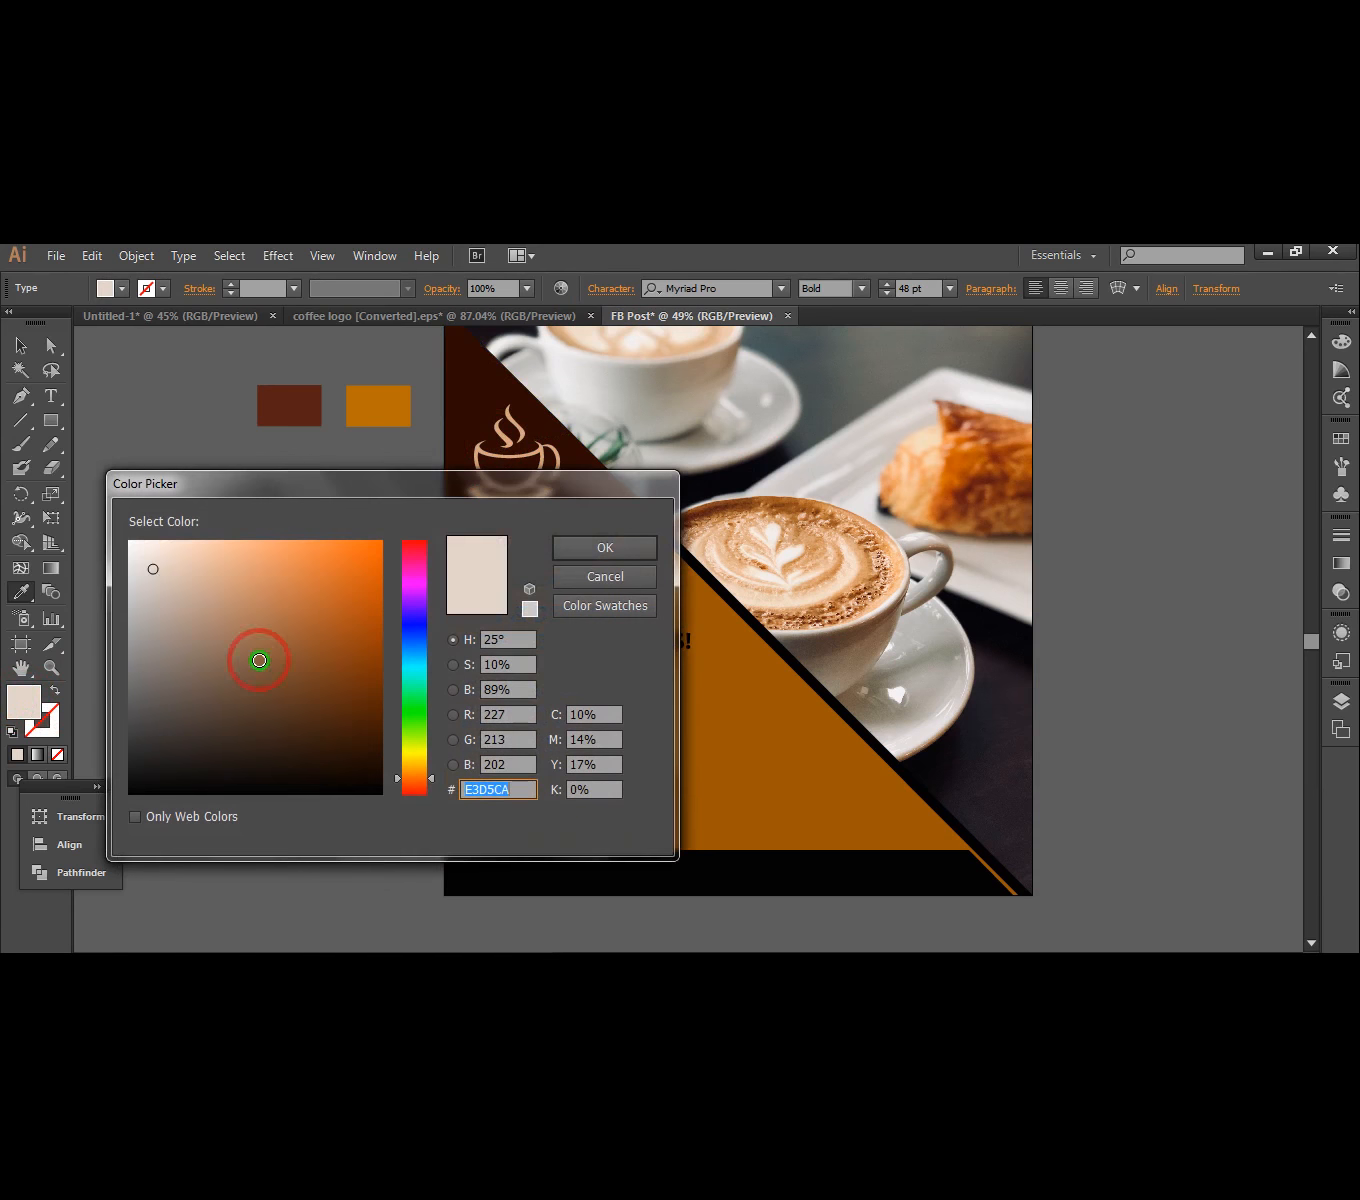
left_click_drag(137, 556, 121, 522)
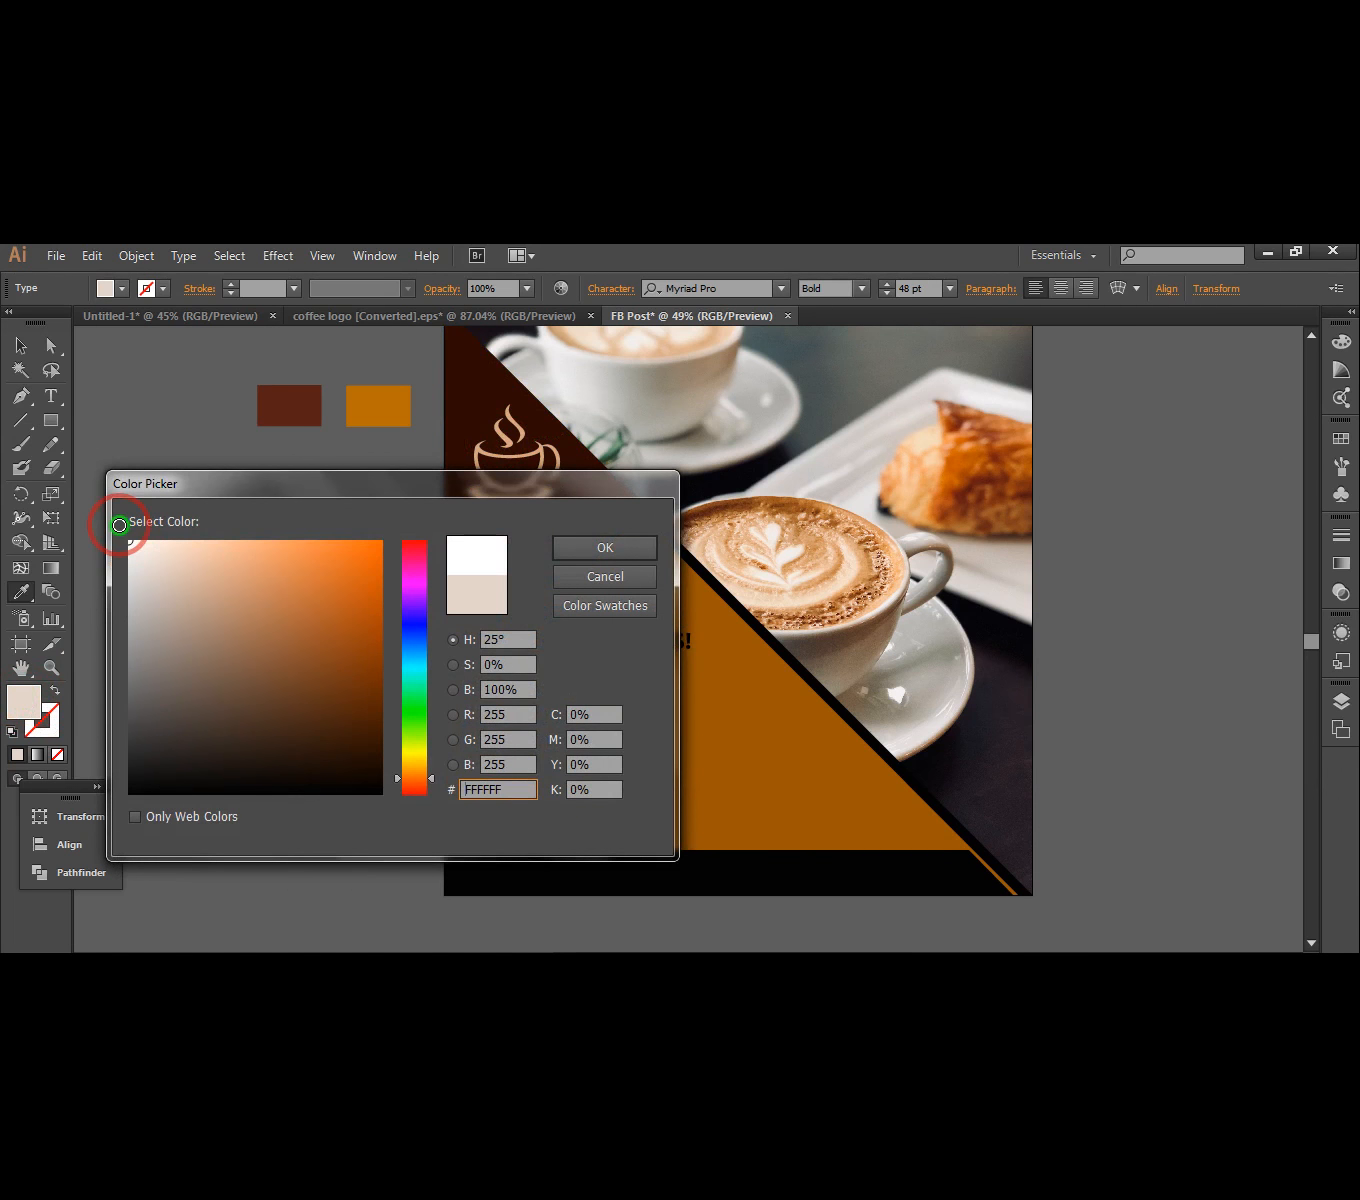
left_click(567, 549)
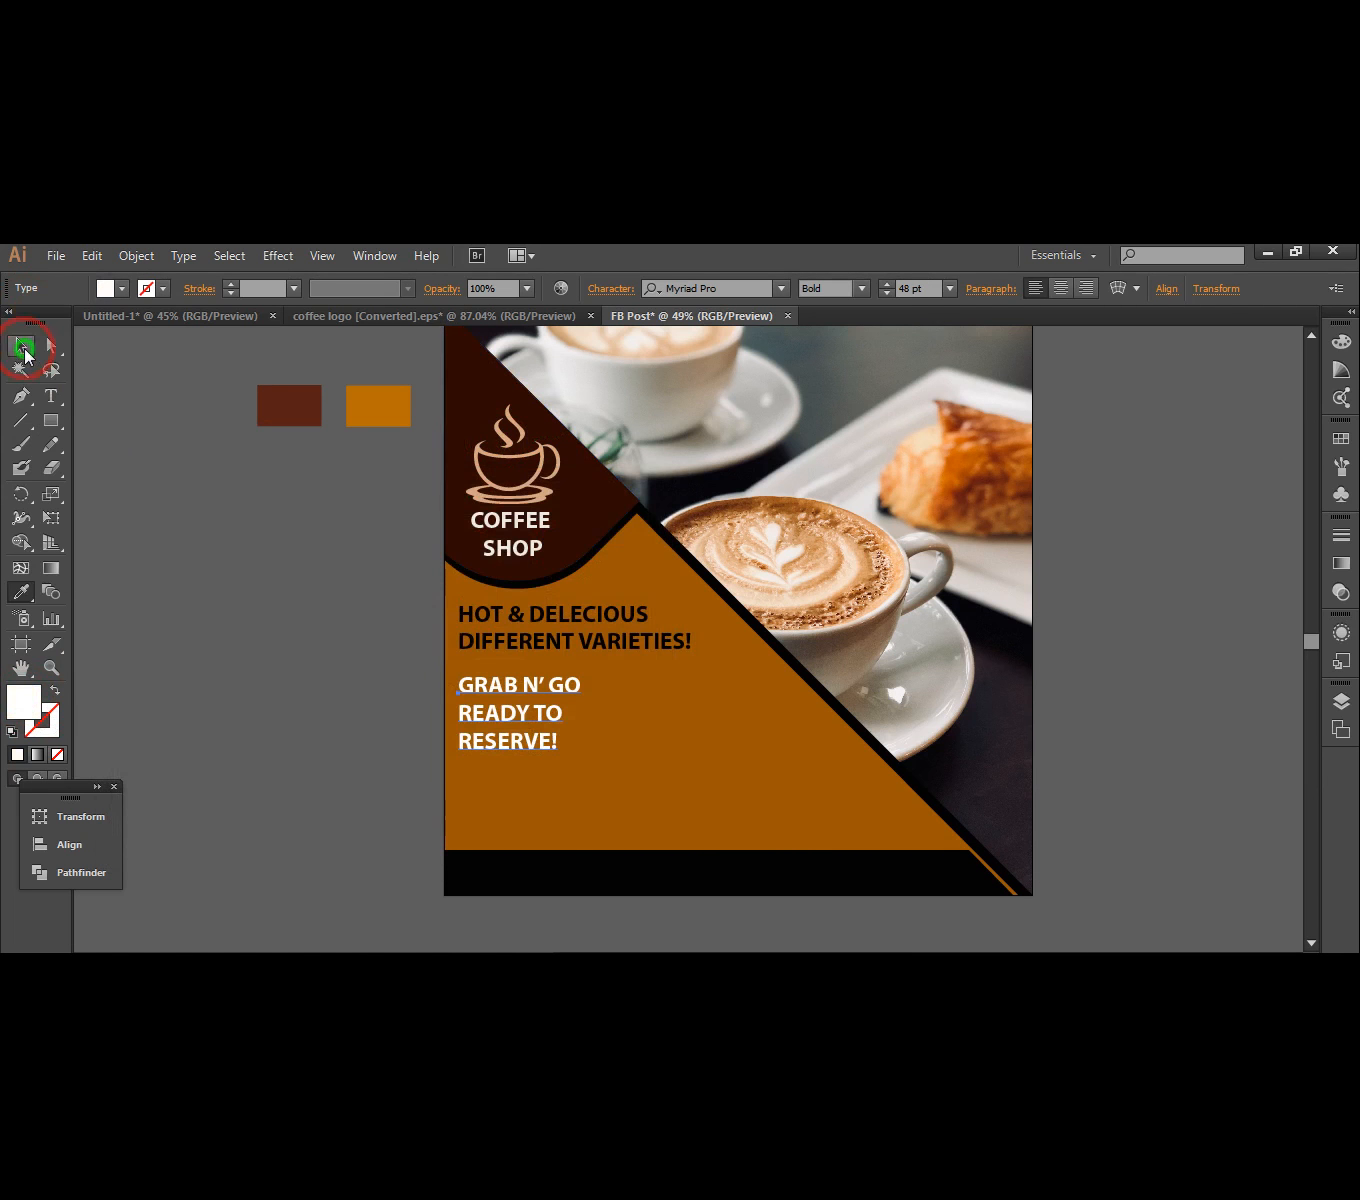
left_click(22, 347)
left_click(211, 510)
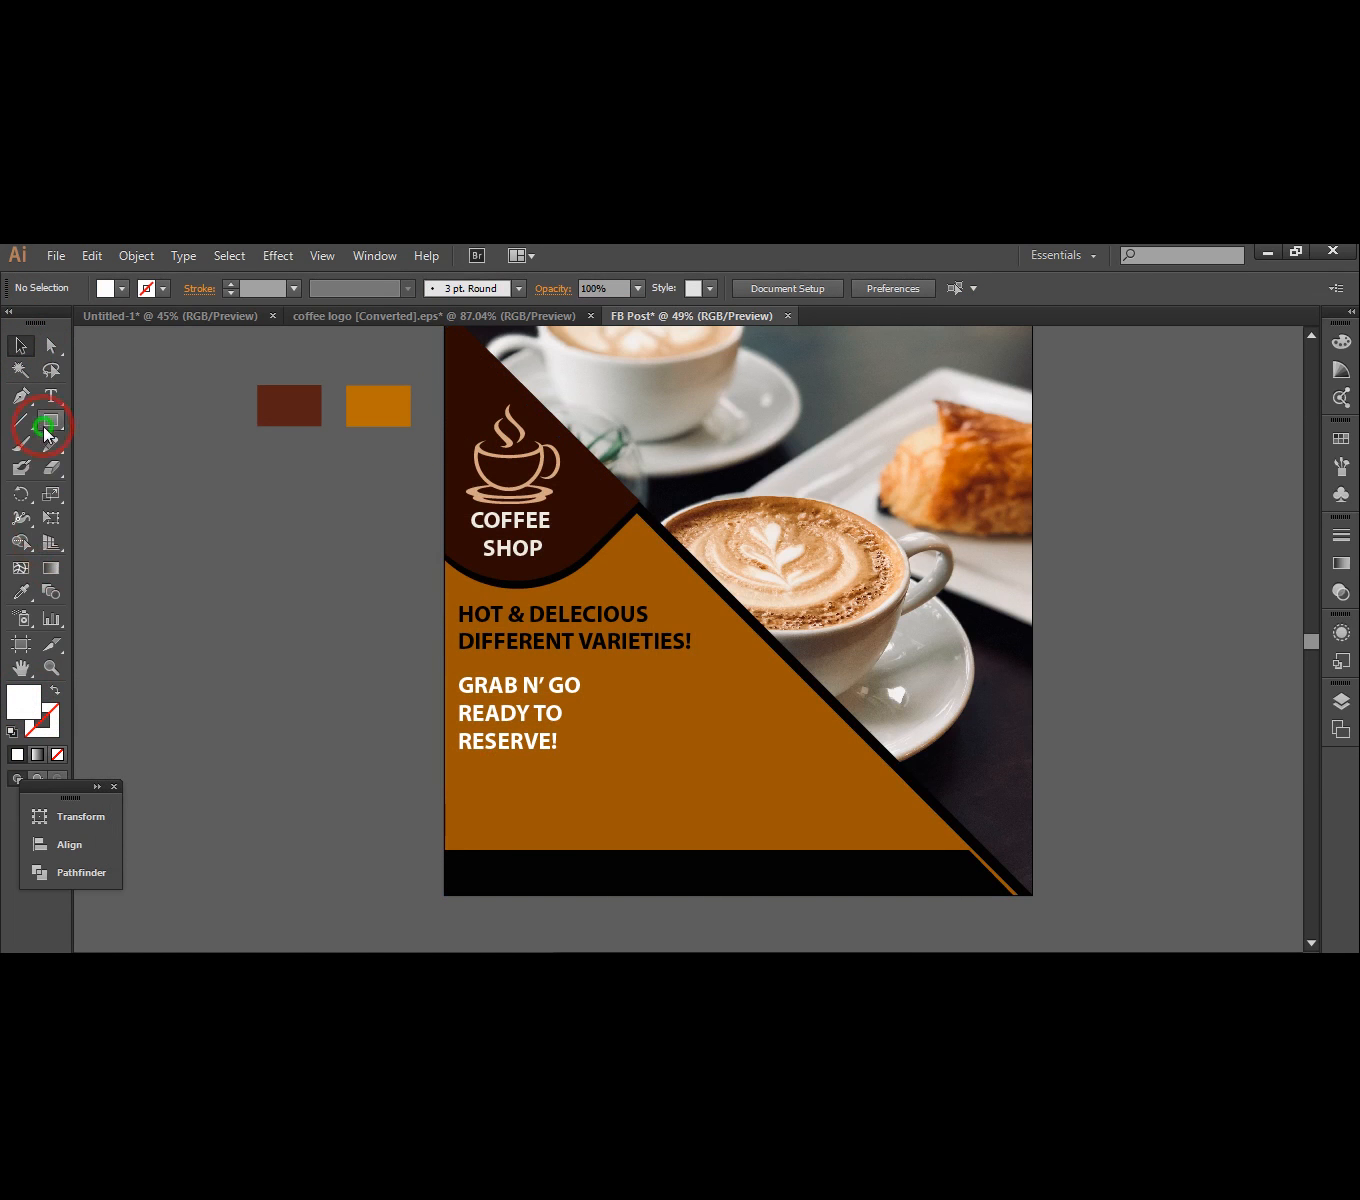
left_click(52, 395)
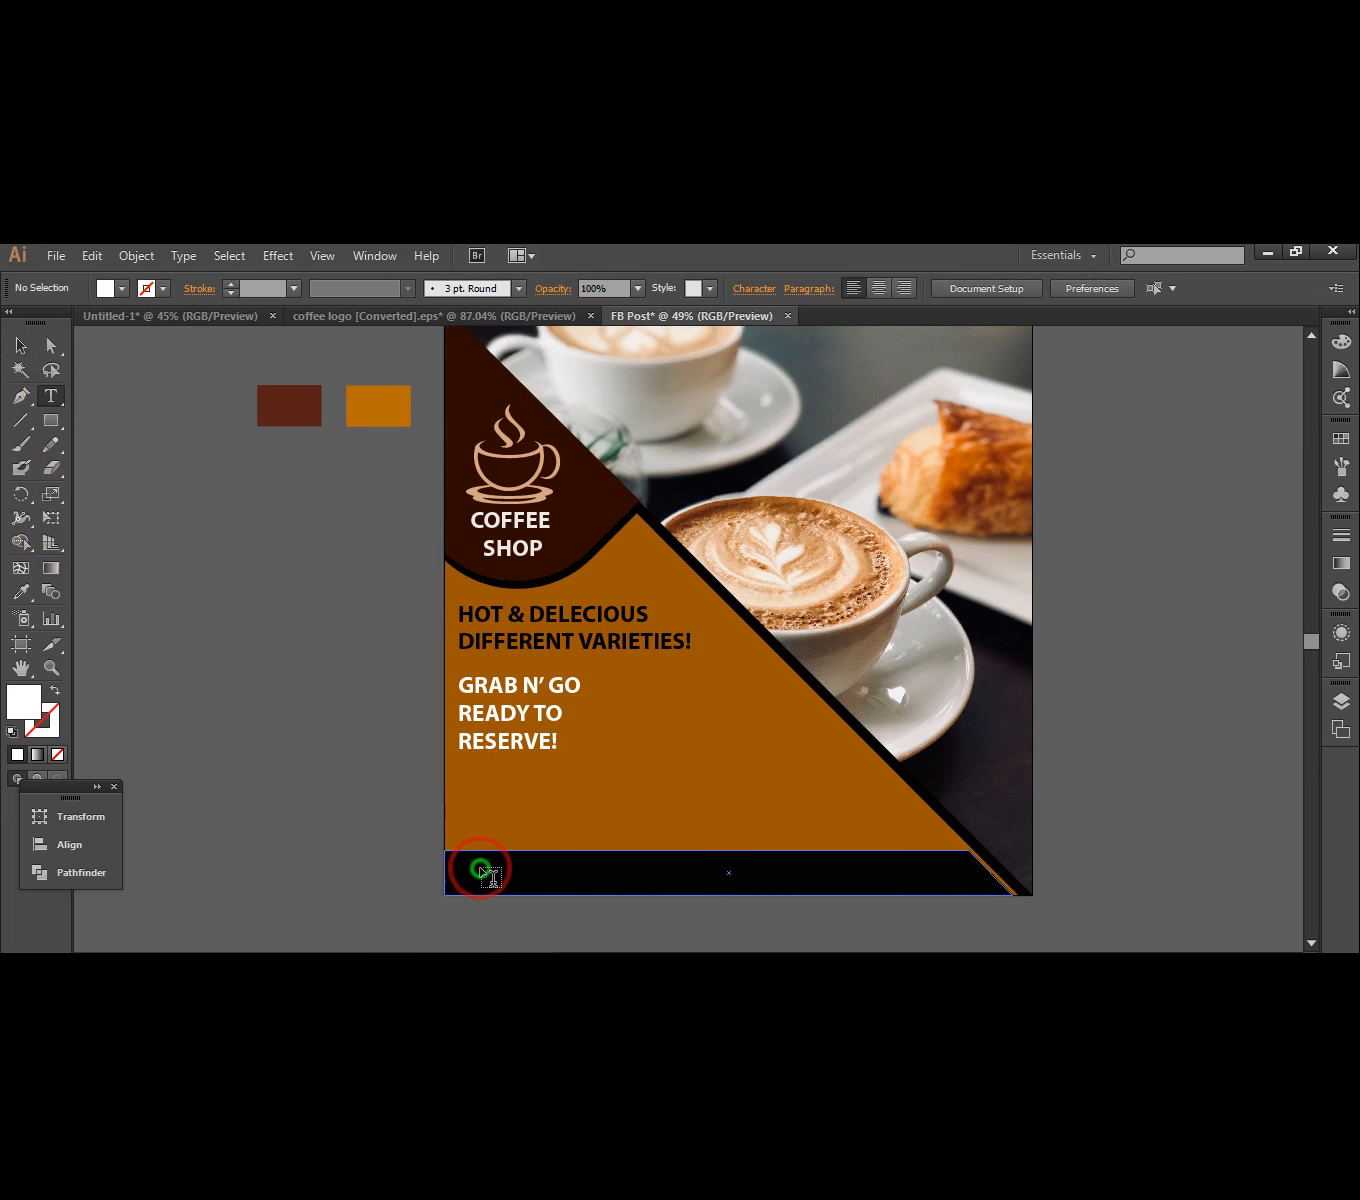
left_click(481, 871)
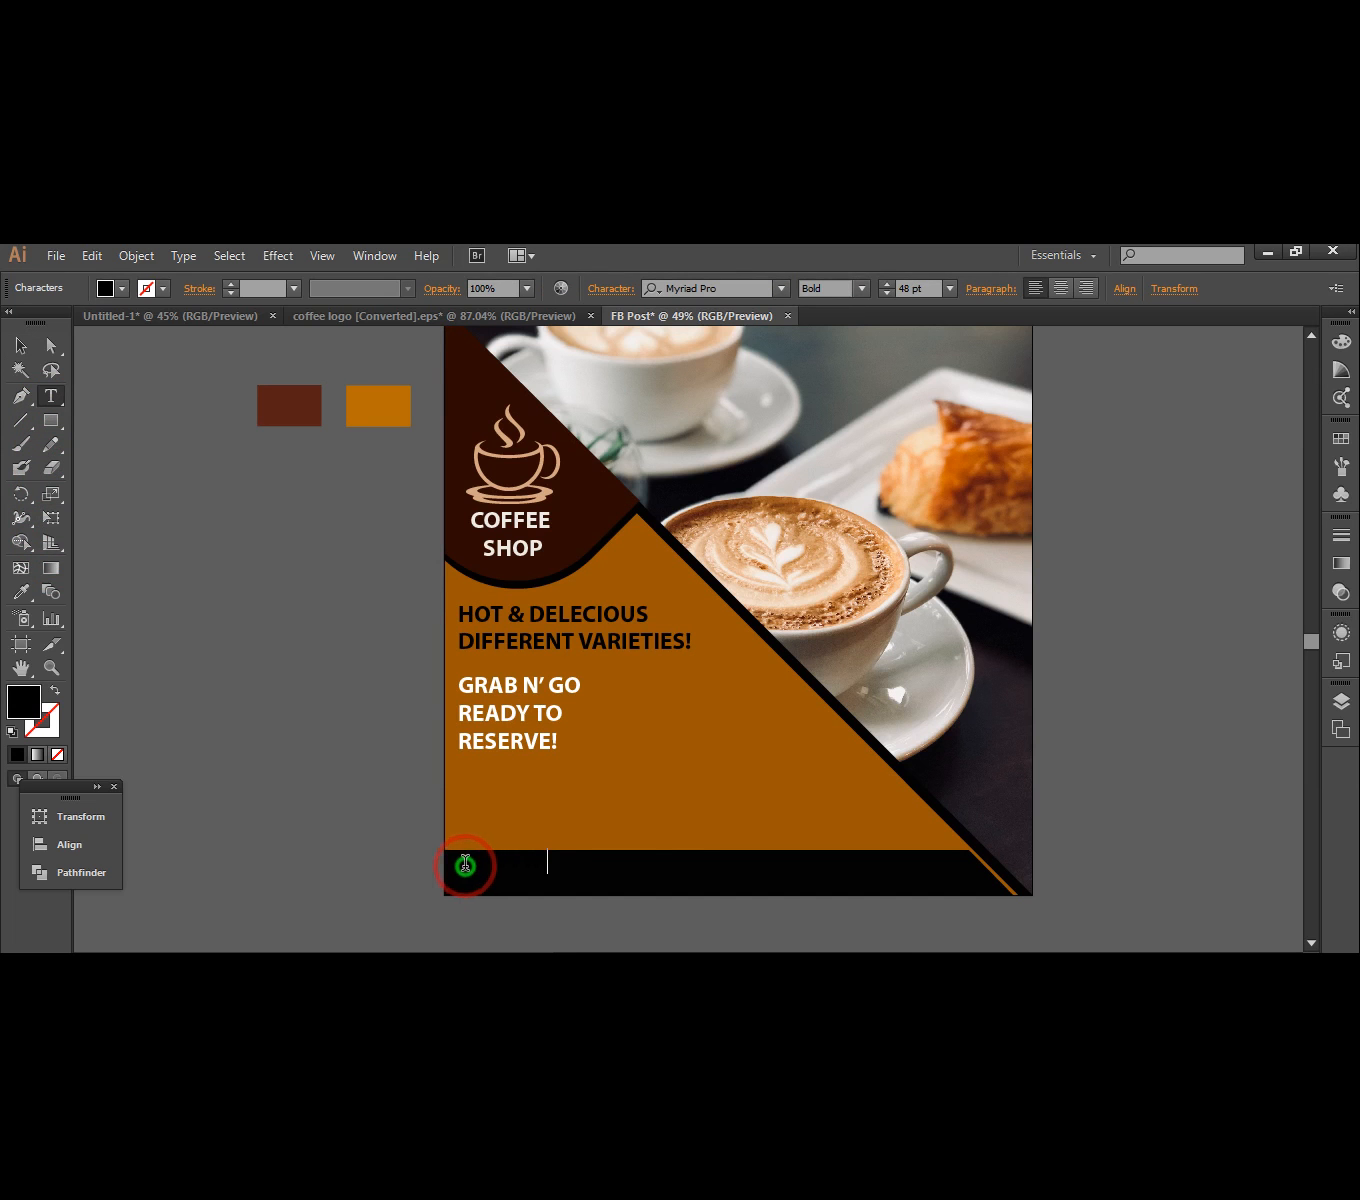
left_click_drag(465, 866, 688, 881)
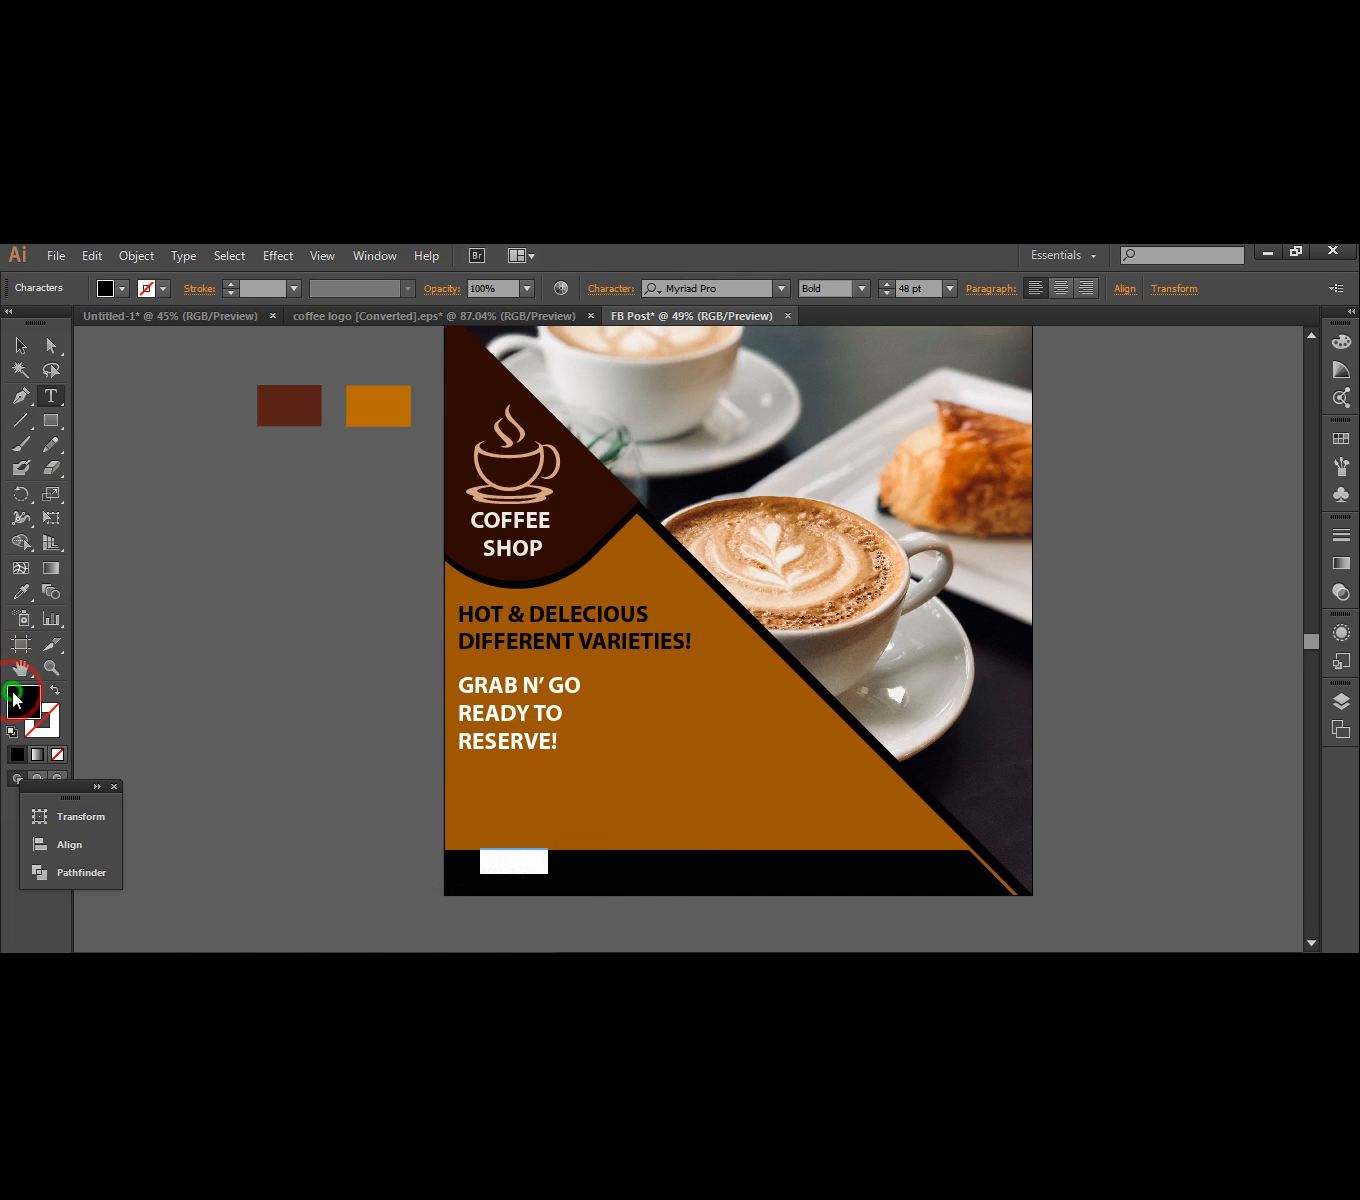
left_click(21, 593)
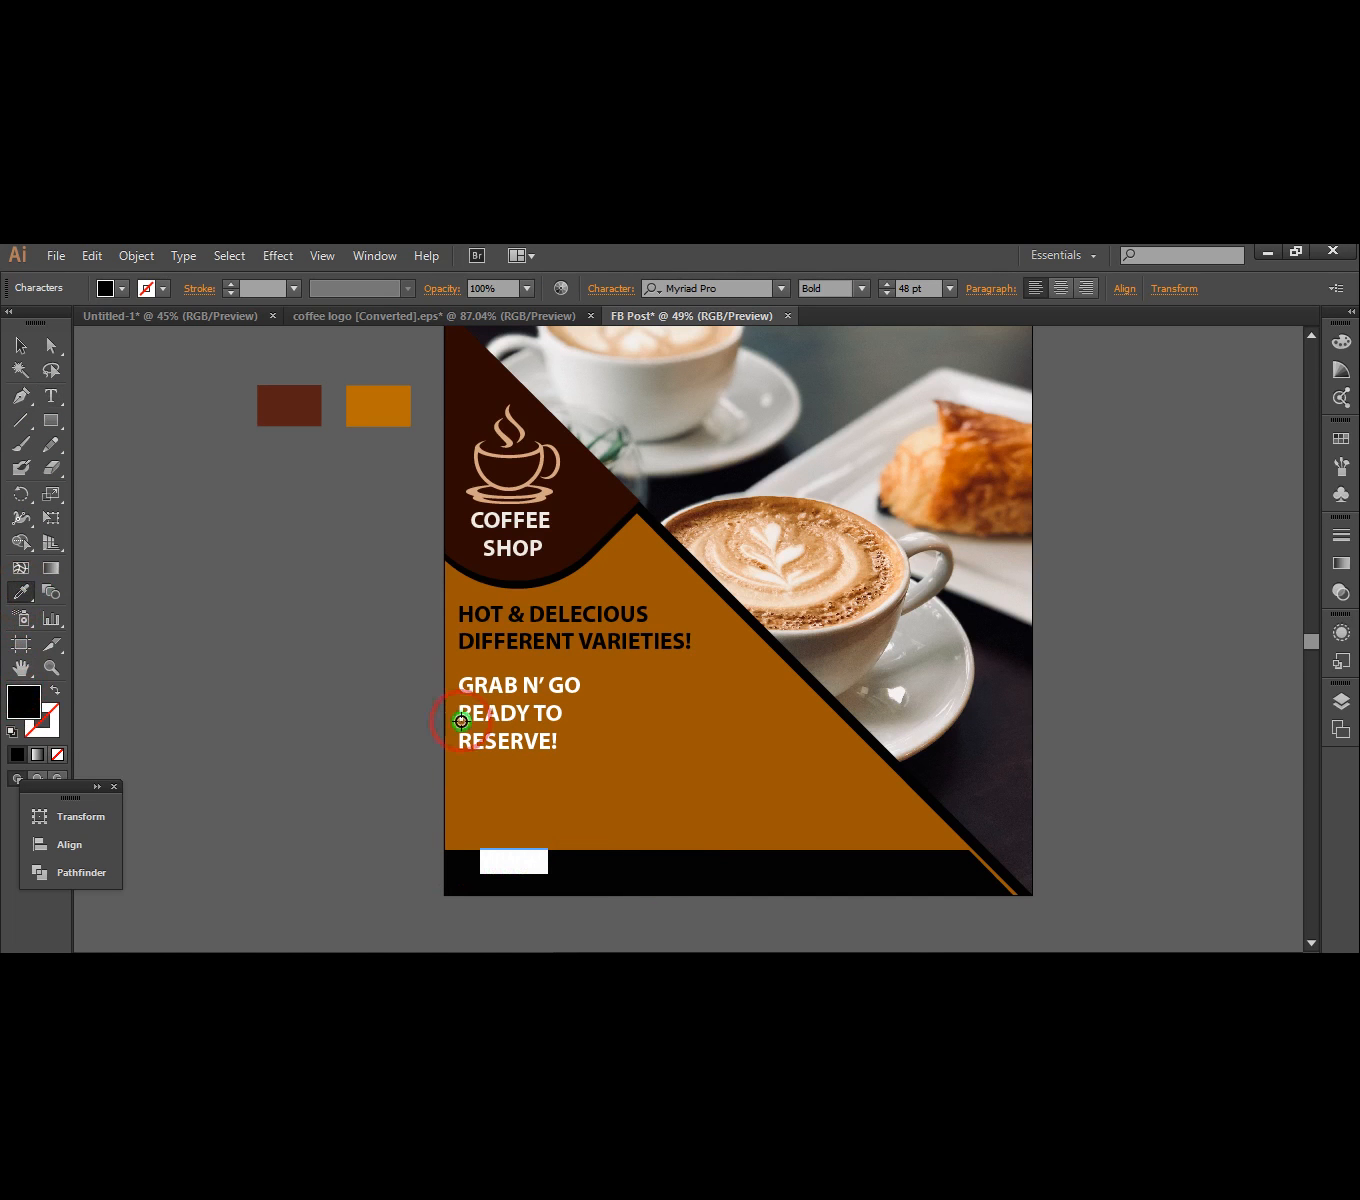
left_click(471, 688)
left_click(22, 345)
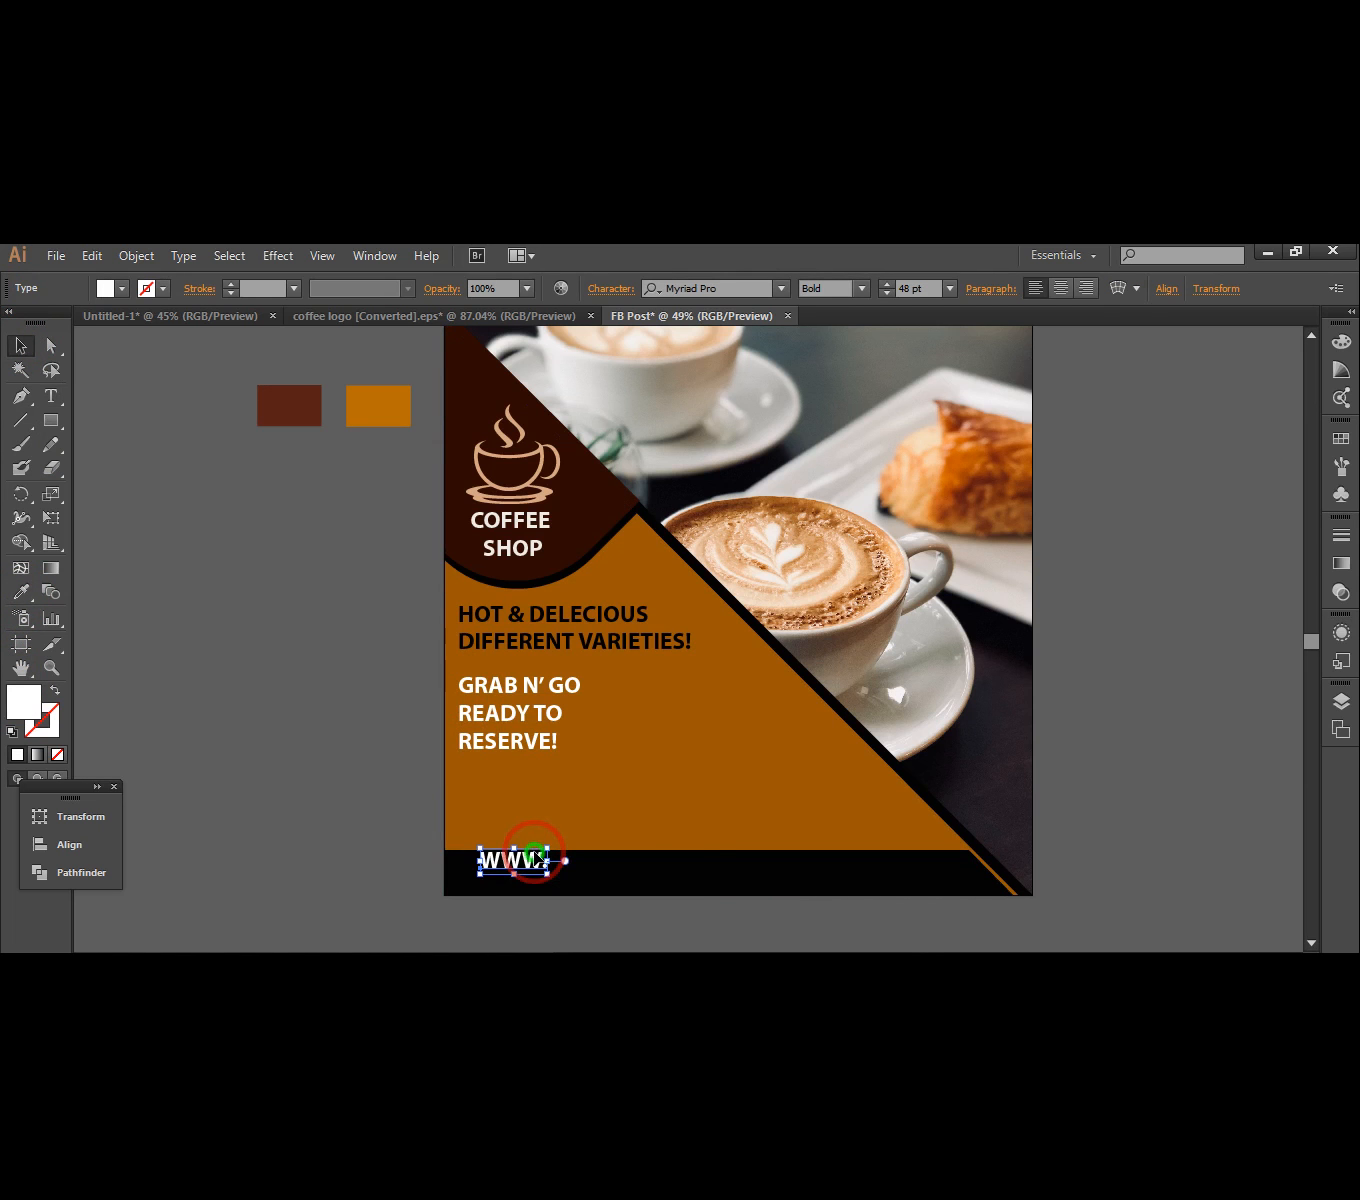
left_click(50, 396)
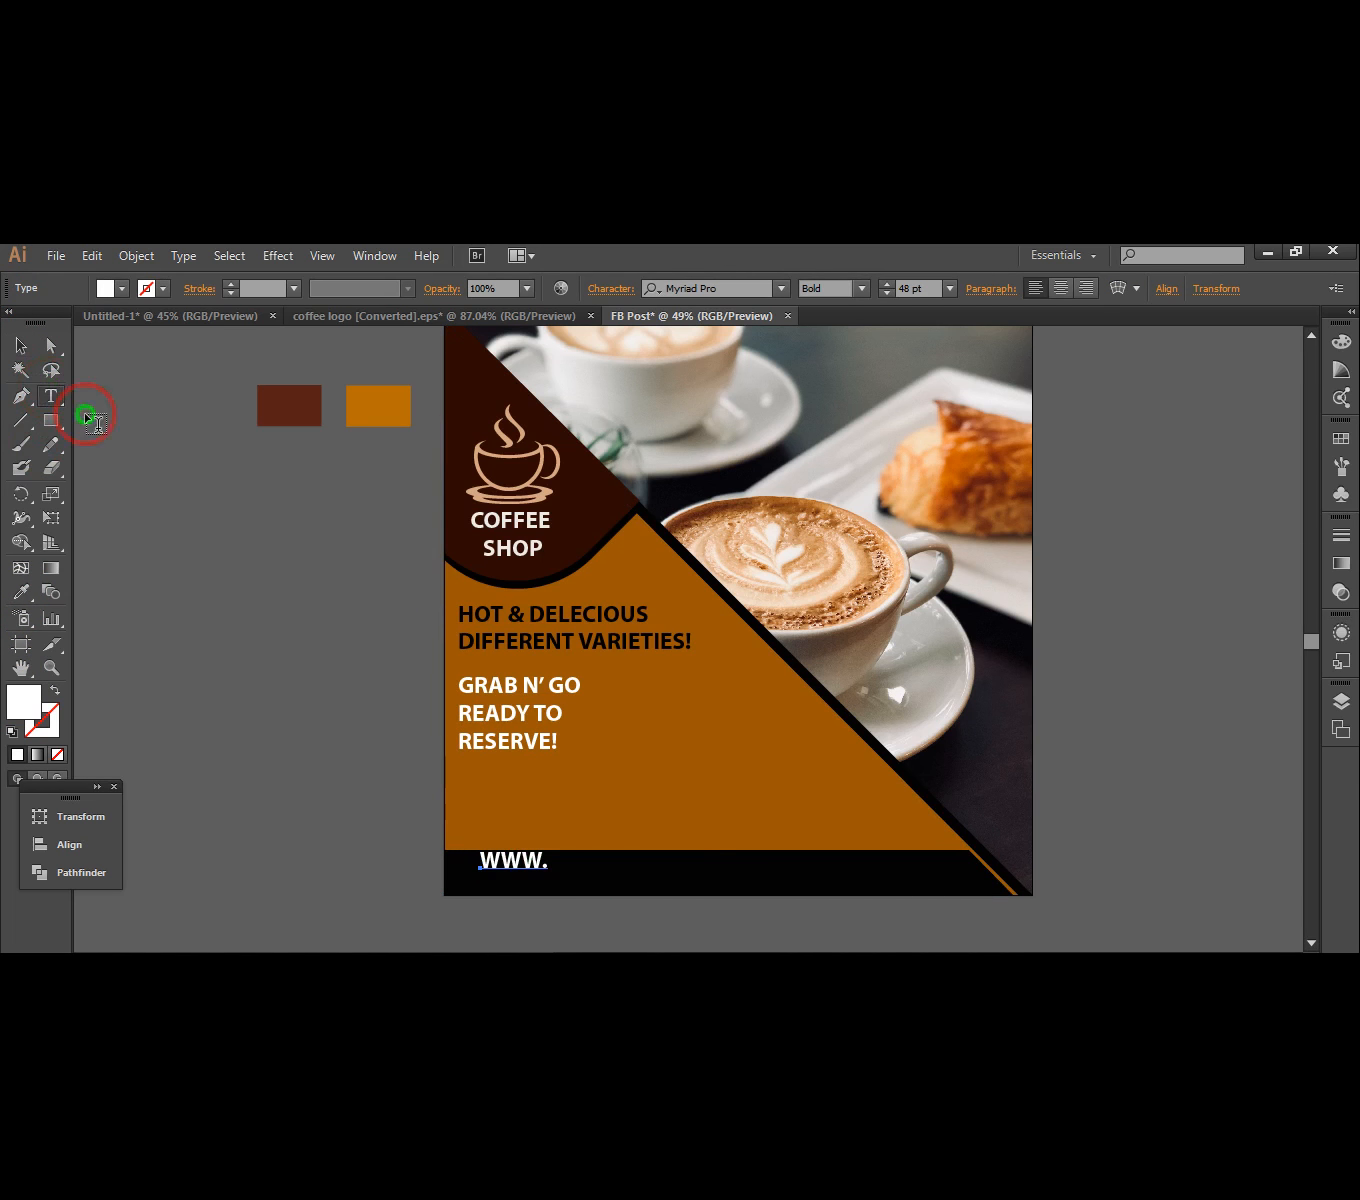
left_click(551, 861)
left_click(546, 862)
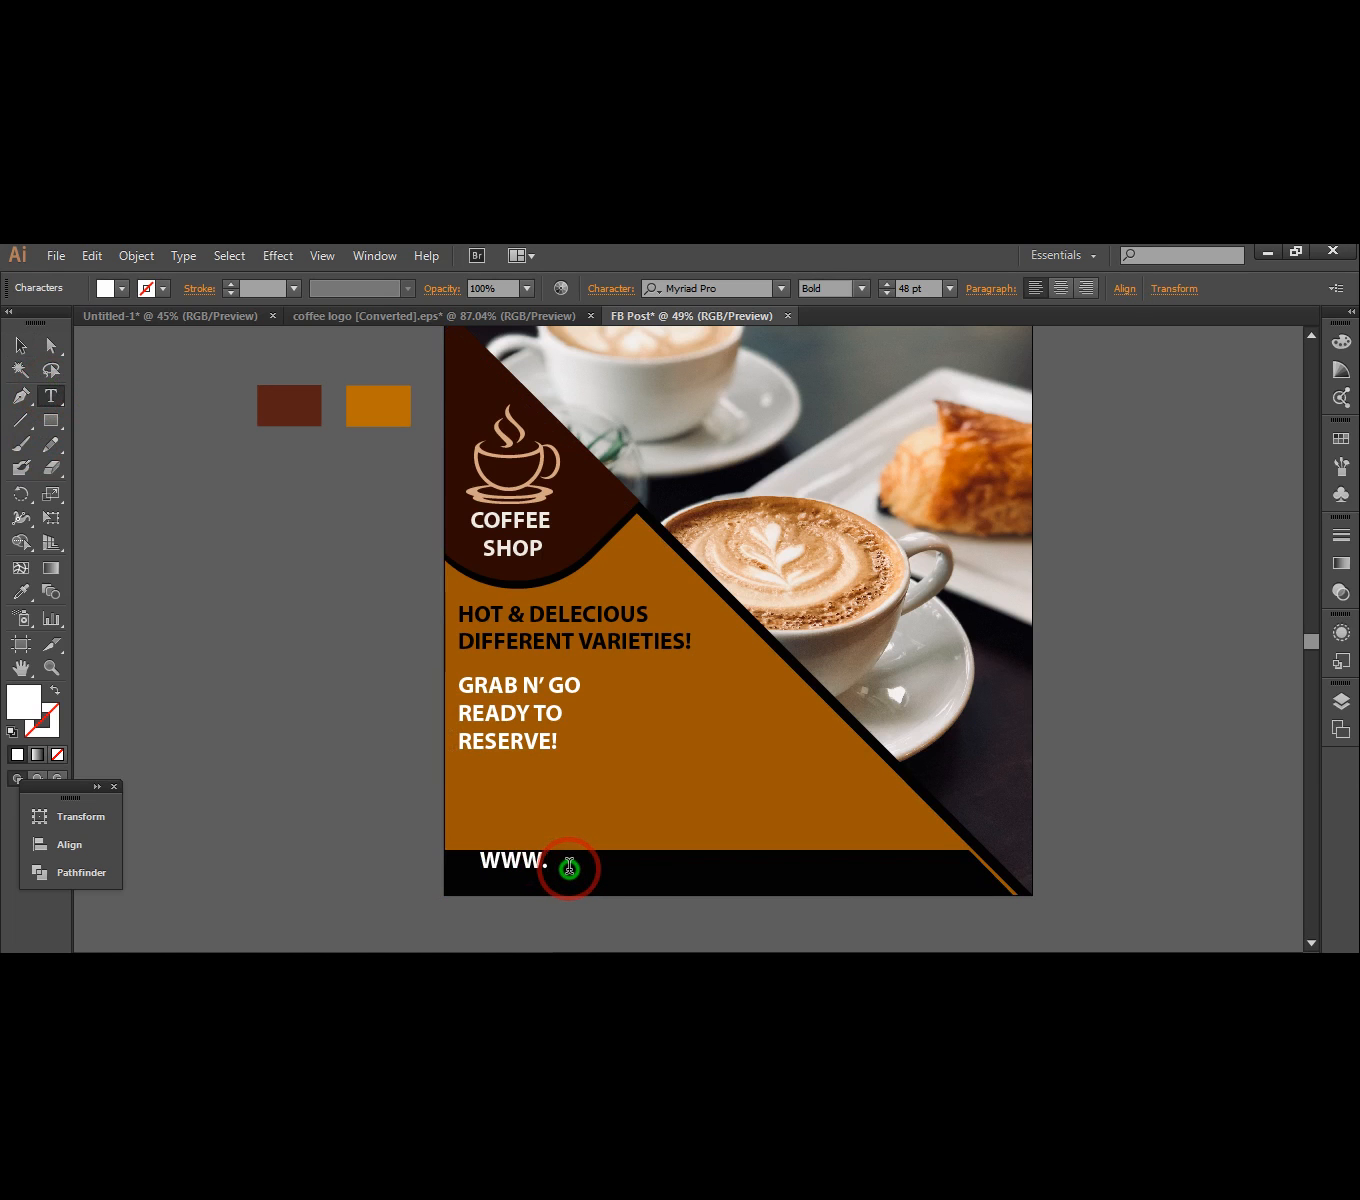
type("coffeeshop.com")
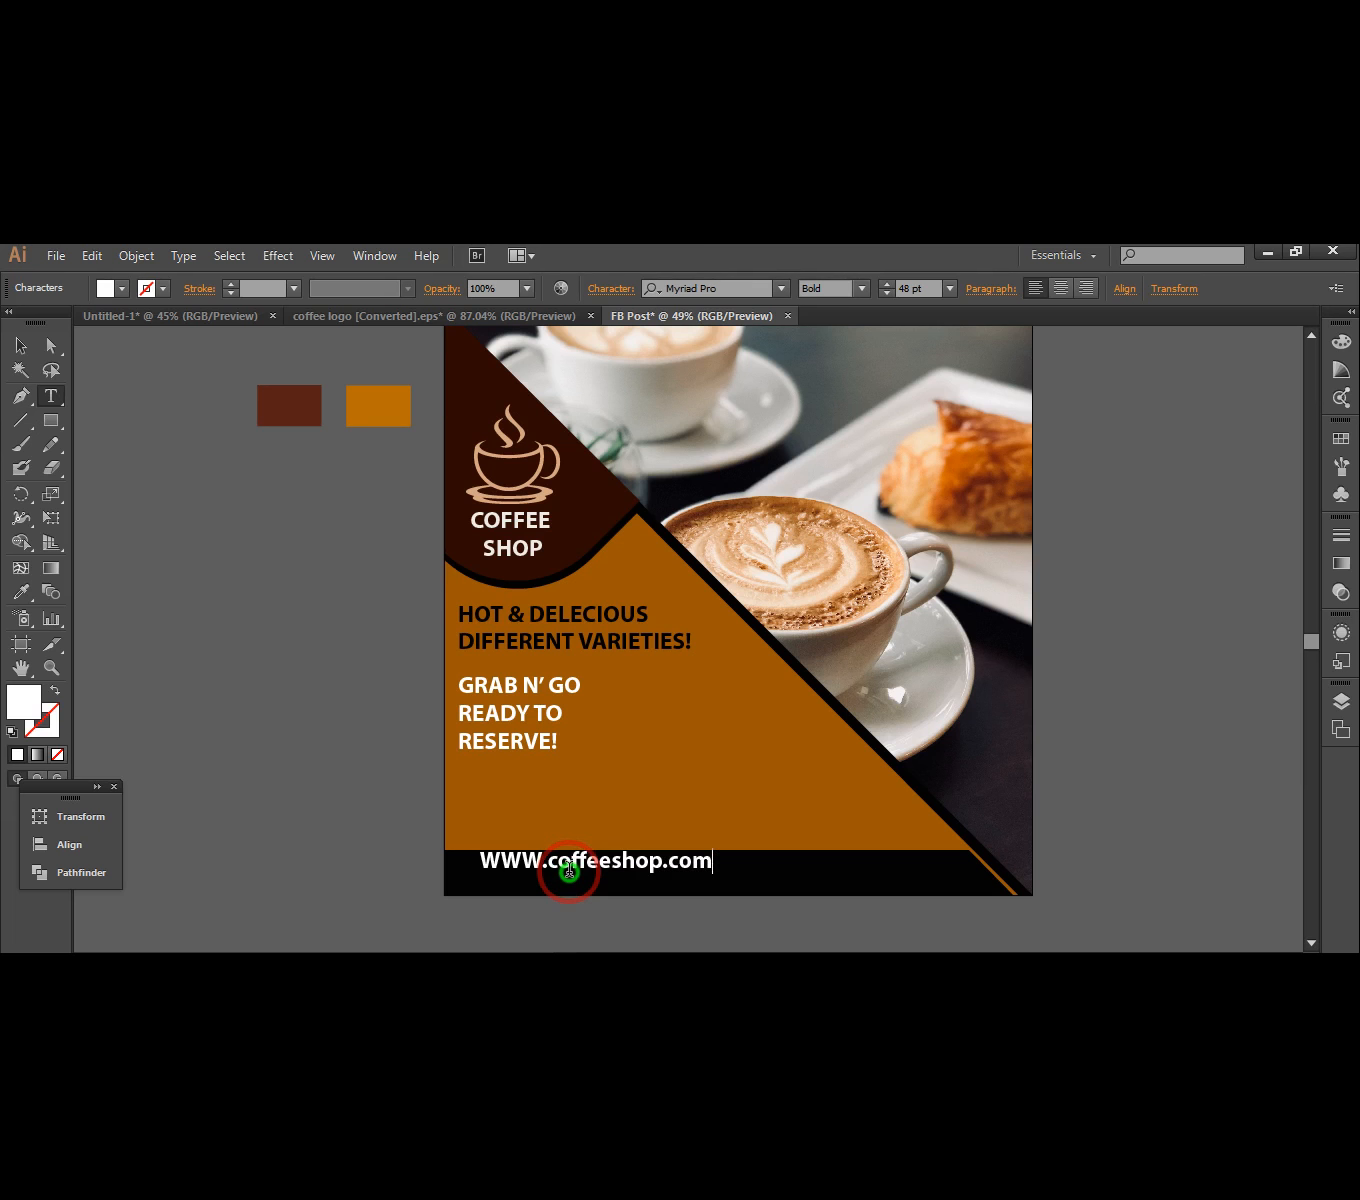
- Reposition the web address text lower on the black bar and set its font size to 36 pt
left_click(20, 346)
left_click_drag(583, 867, 566, 880)
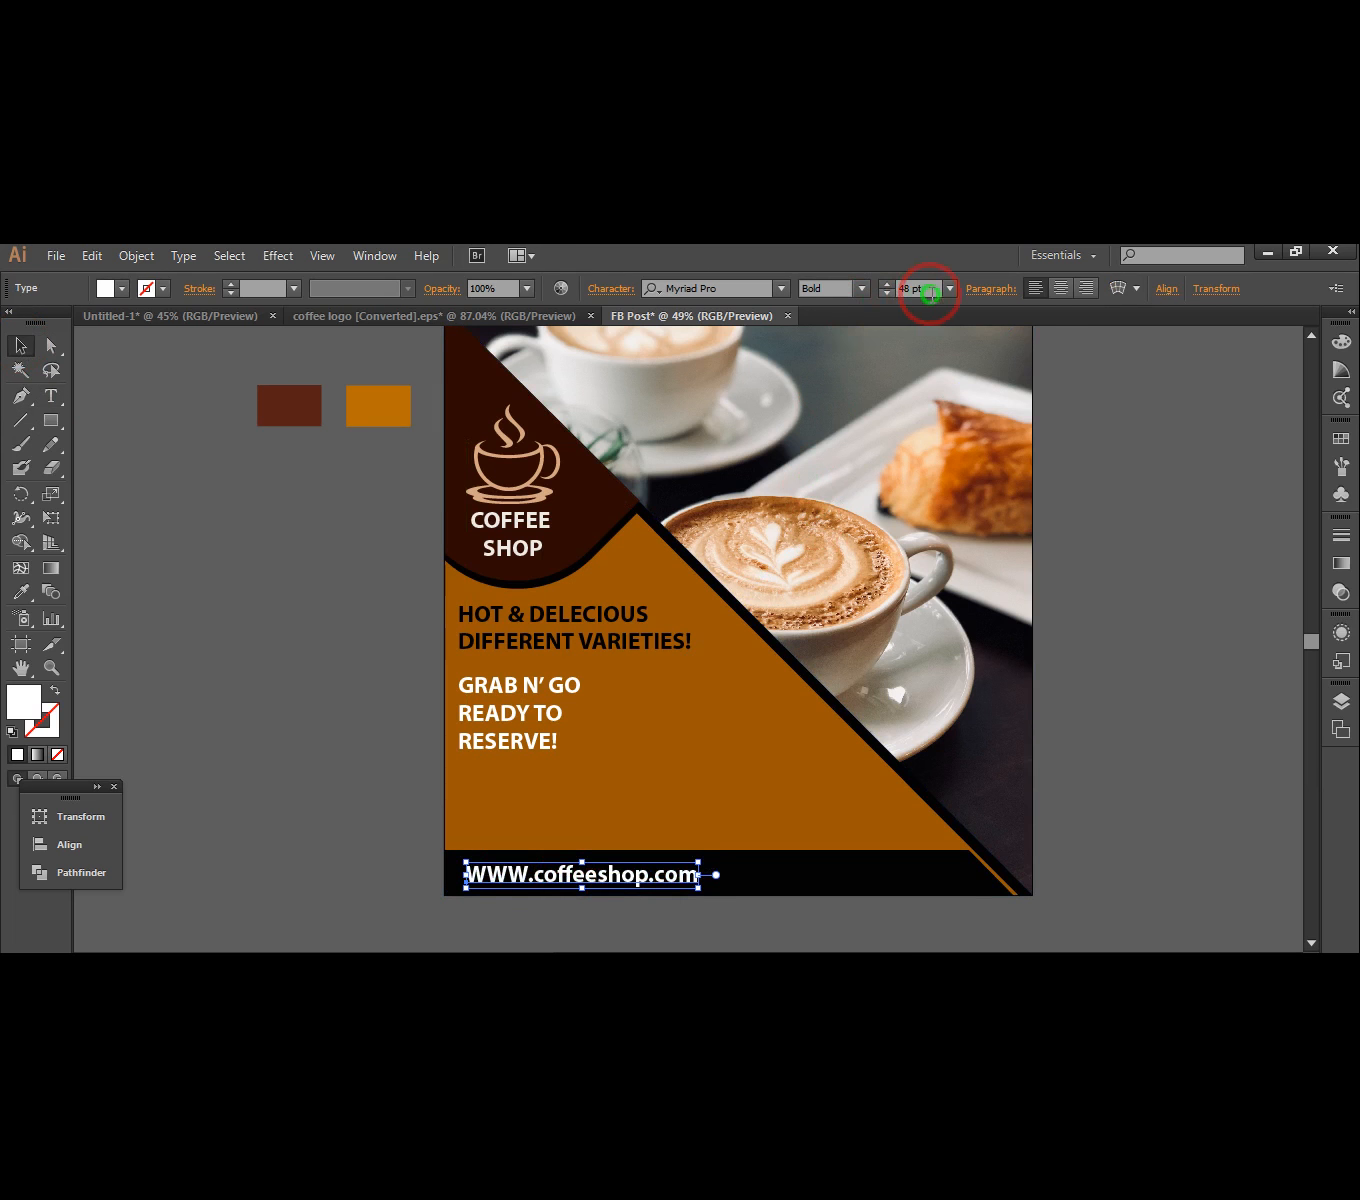
left_click(947, 291)
left_click(956, 583)
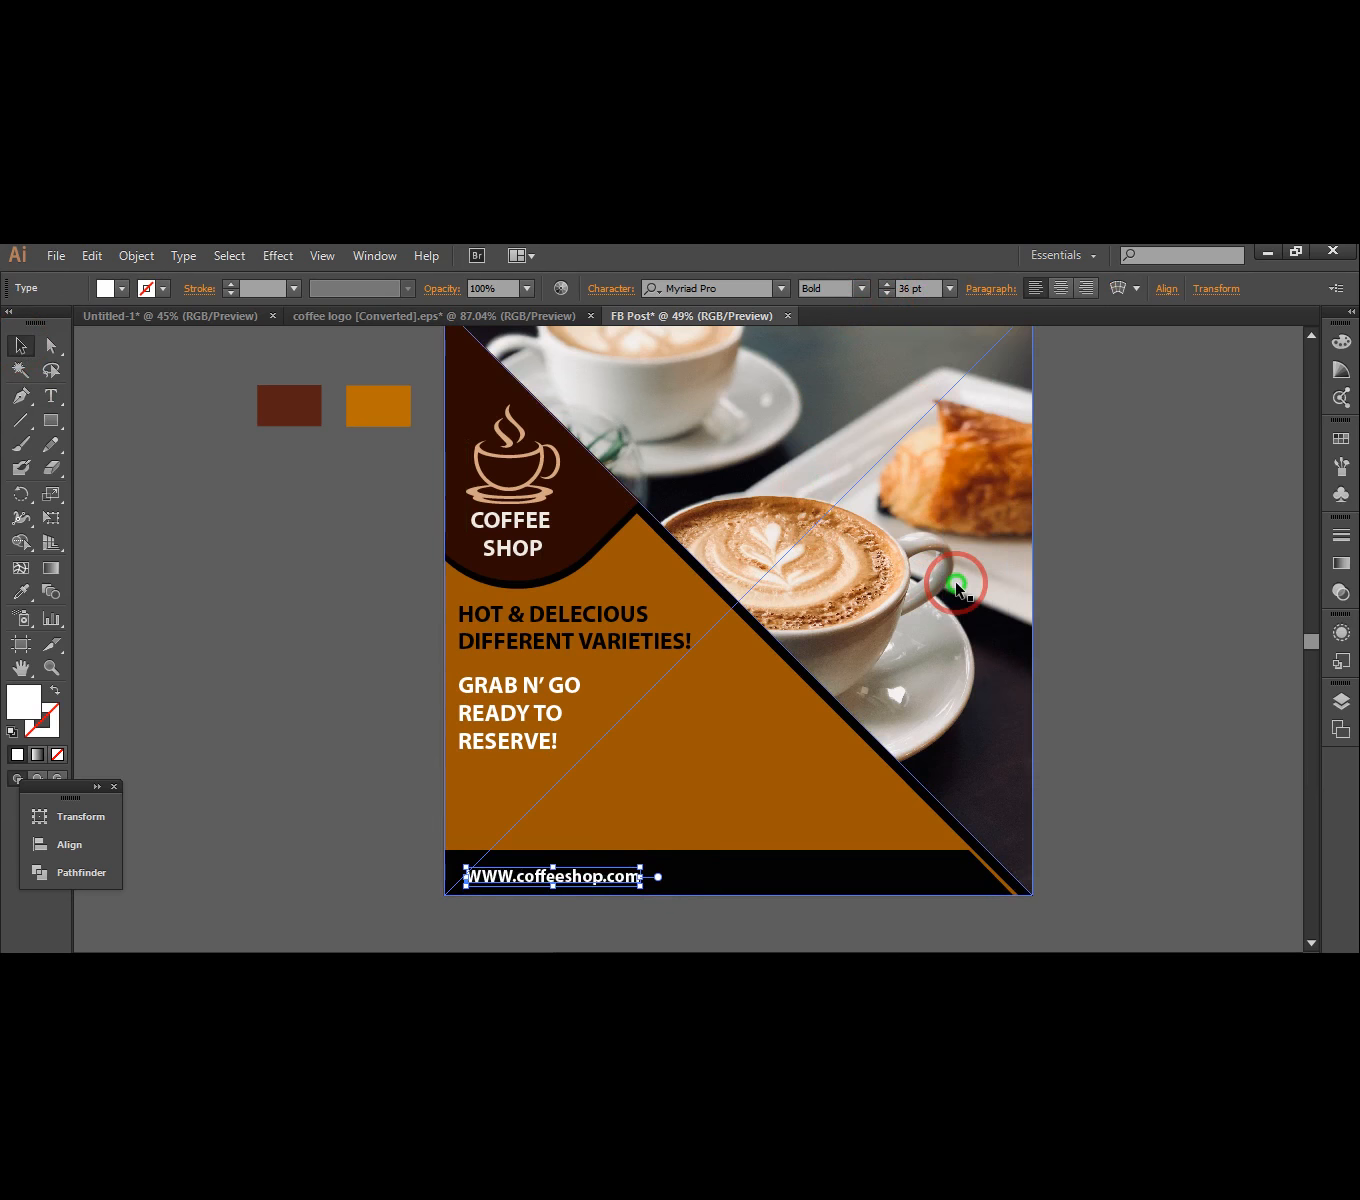
- Nudge the web address up and left so it lines up with the promotional text's left edge, and deselect it
key("Up")
key("Up")
key("Up")
key("Up")
key("Up")
key("Up")
key("Up")
key("Up")
key("Up")
key("Up")
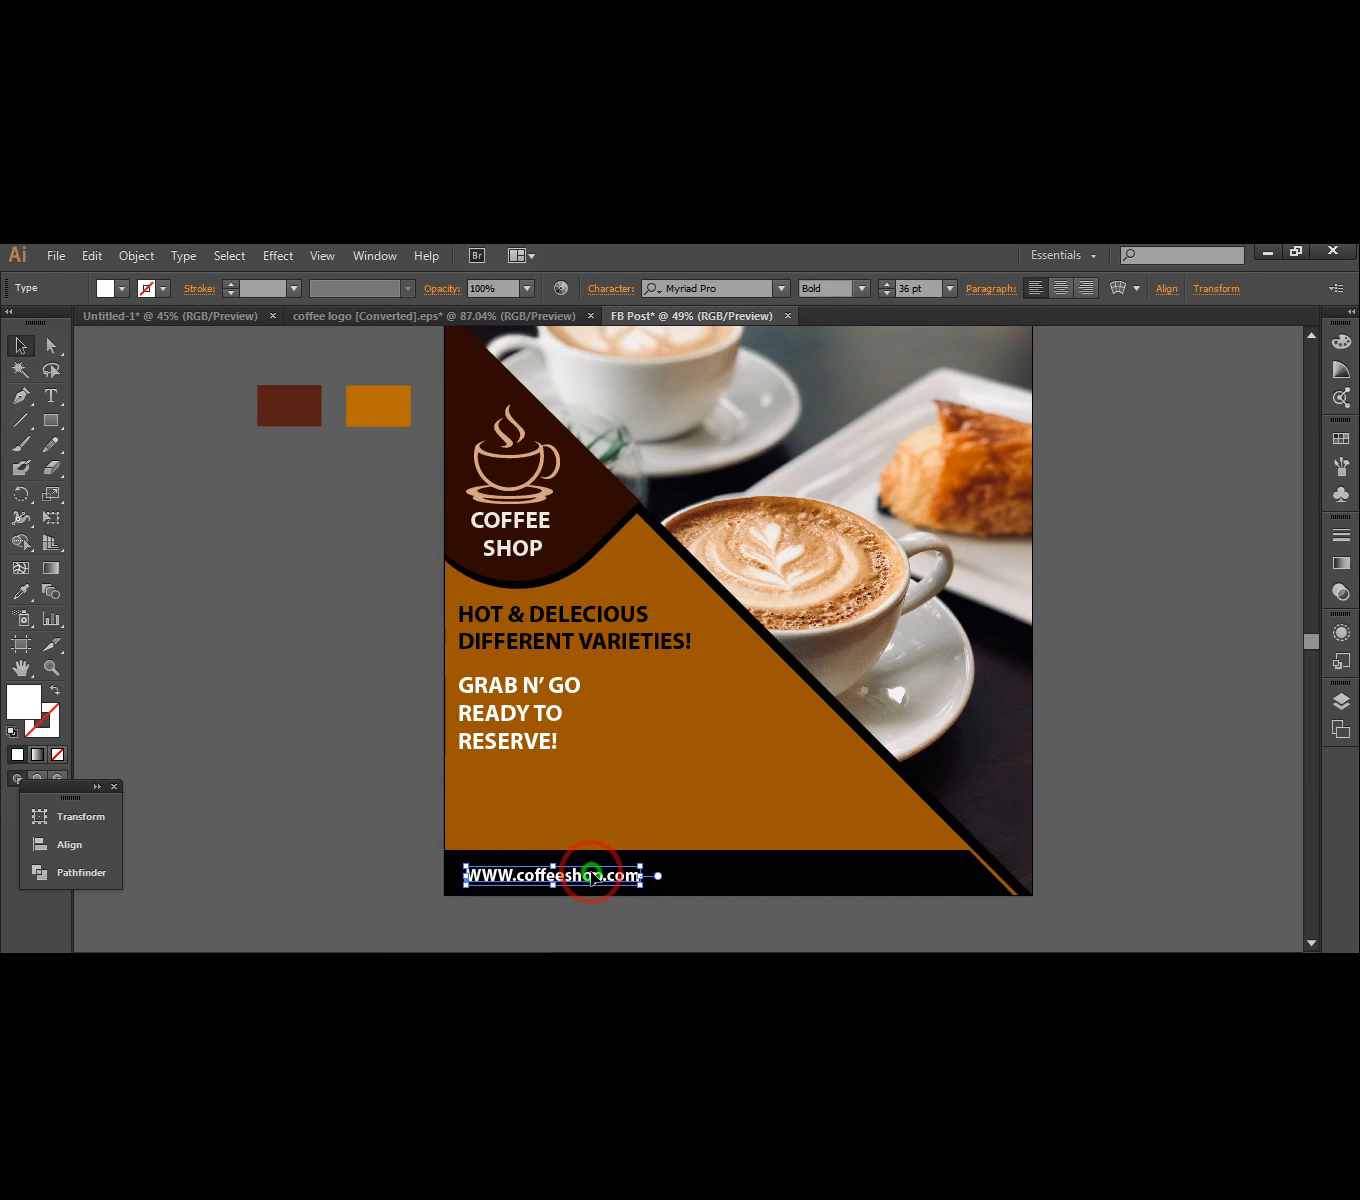
key("Left")
key("Left")
key("Left")
key("Left")
key("Left")
key("Left")
key("Left")
key("Left")
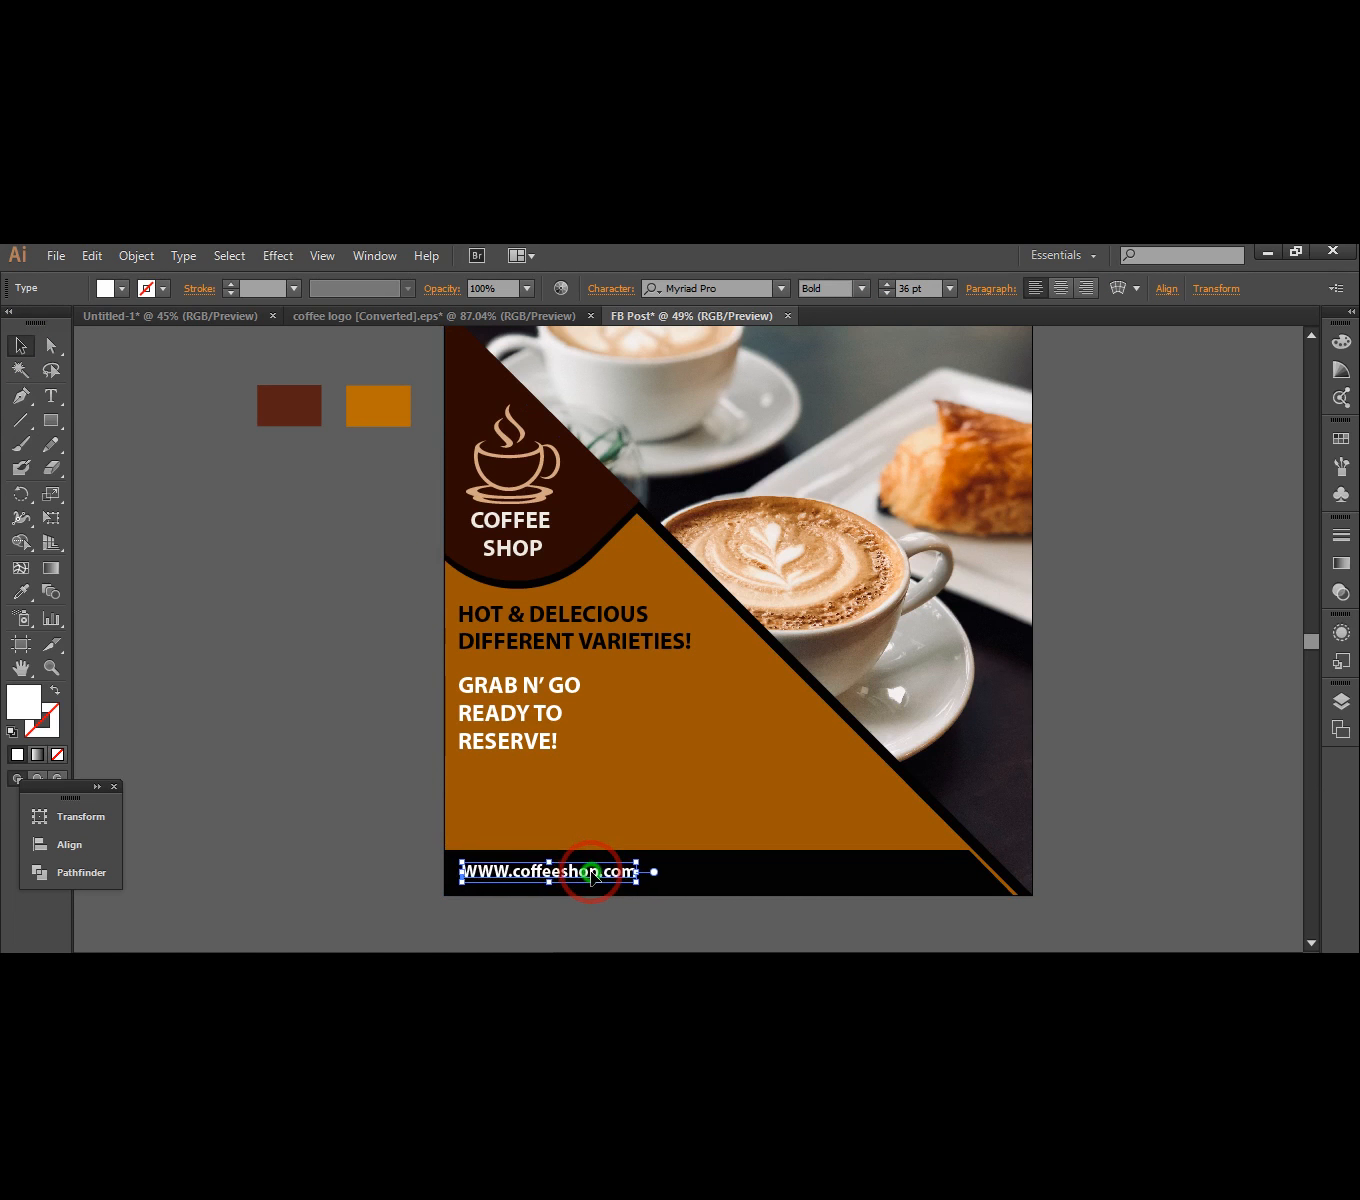
key("Up")
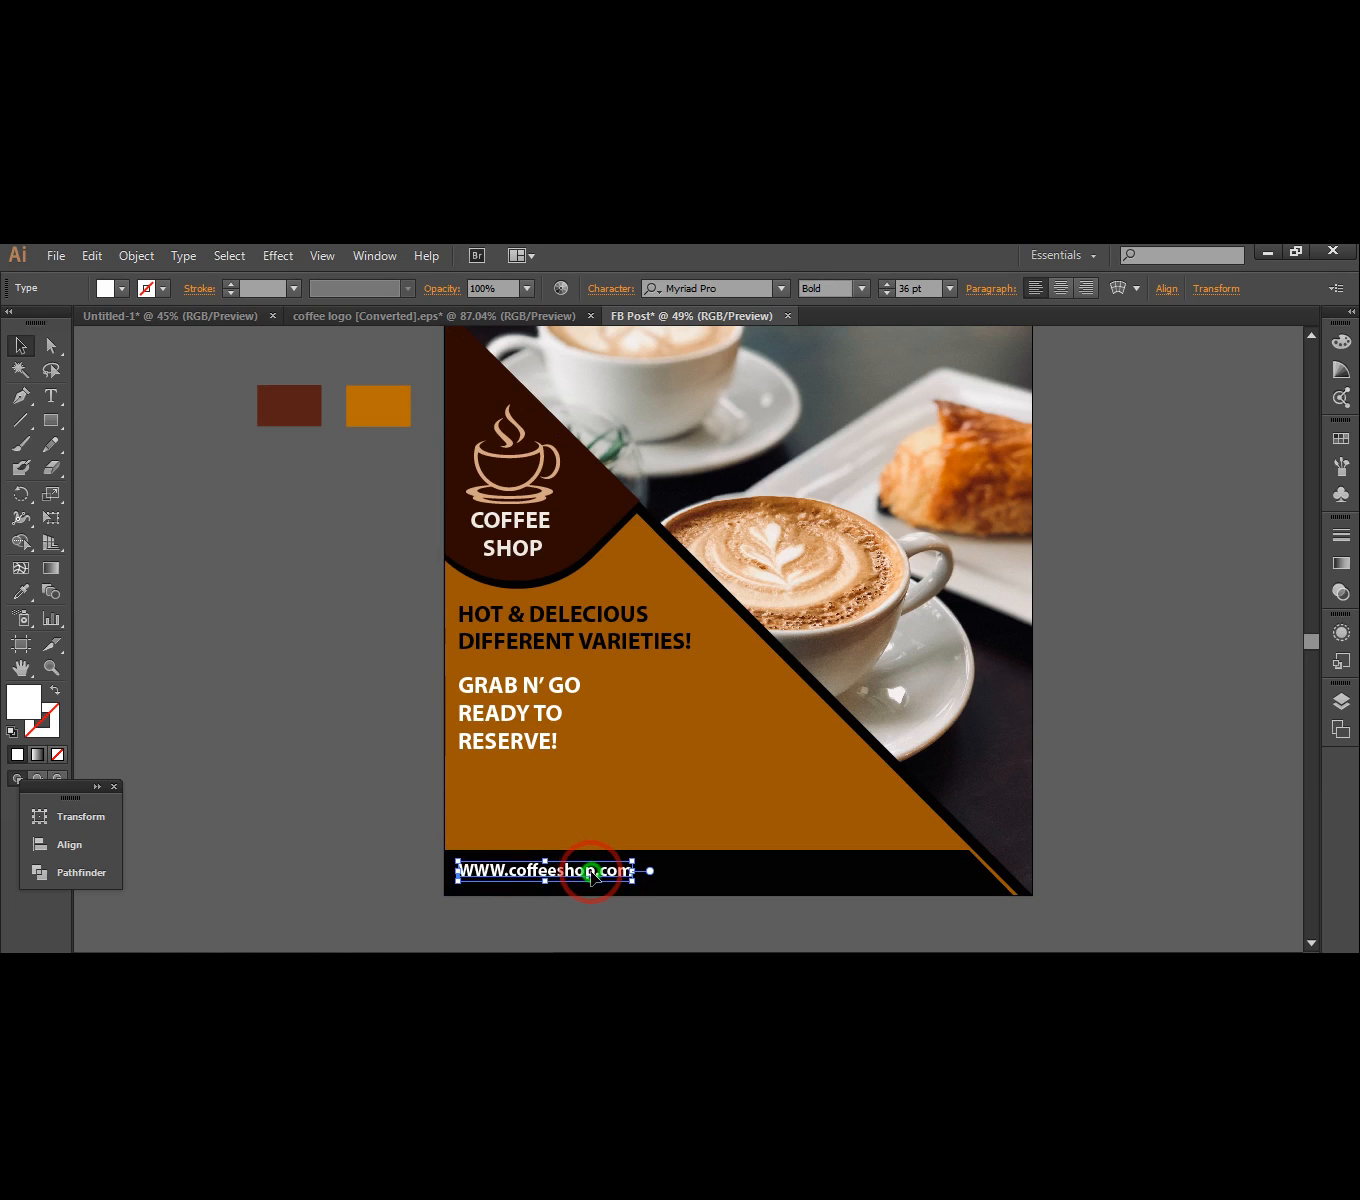
left_click(281, 637)
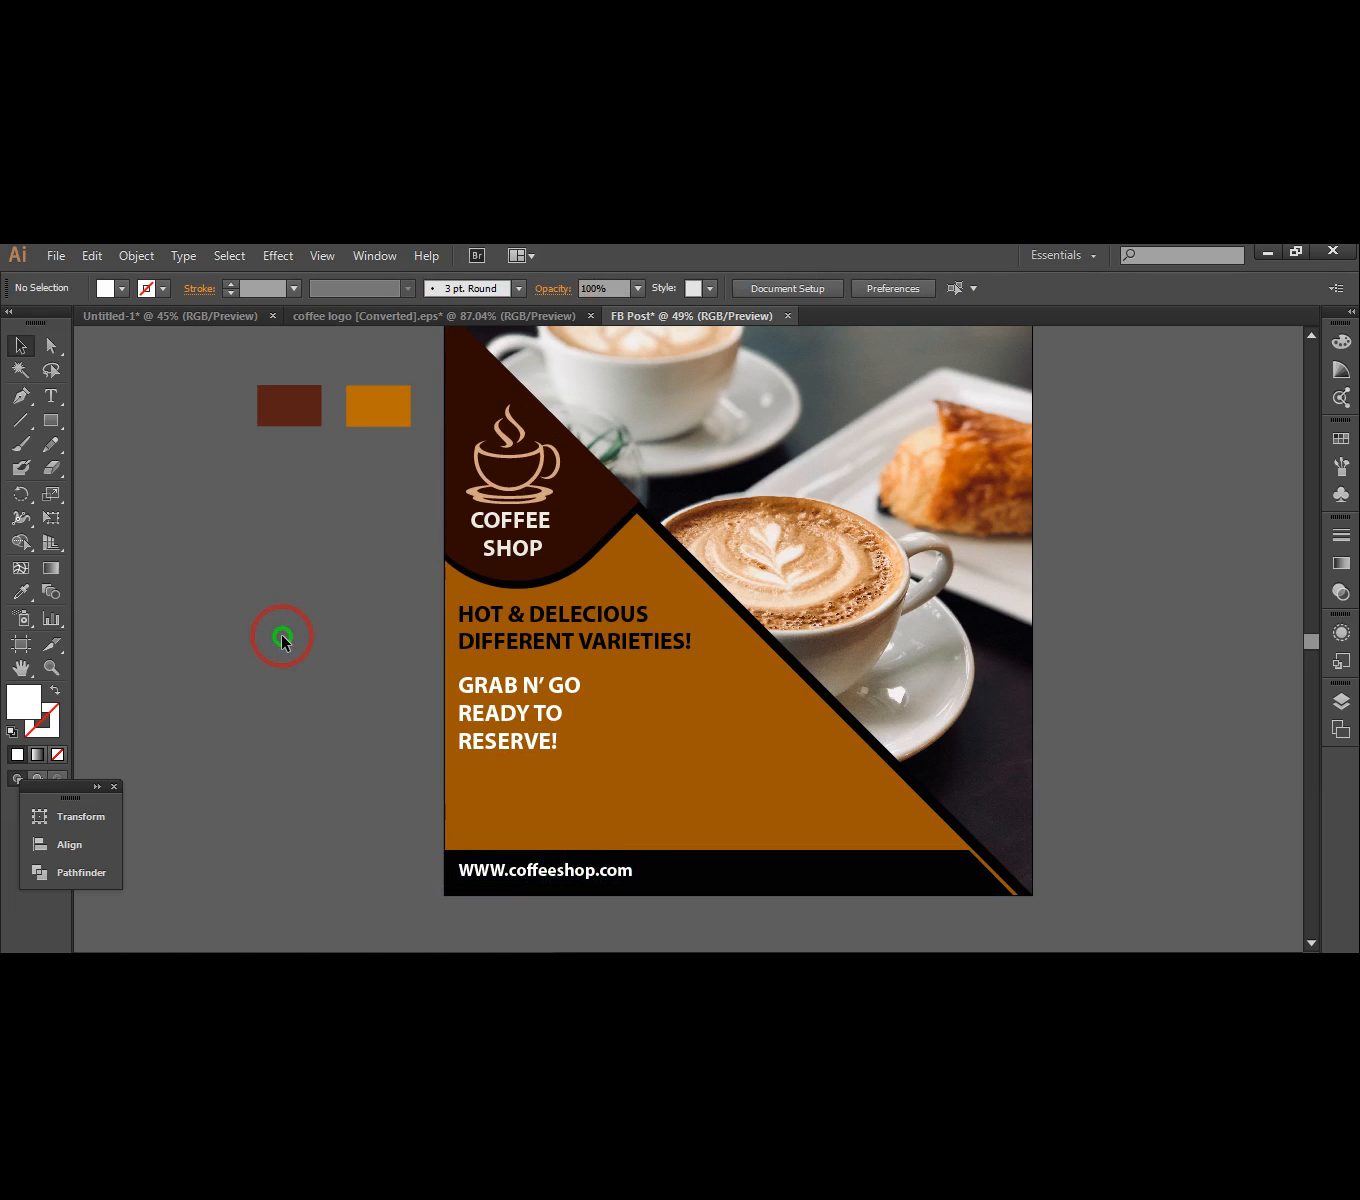
- Draw a white rounded square over the artboard's lower-left edge and scale it down
left_click(60, 420)
left_click_drag(61, 420, 125, 443)
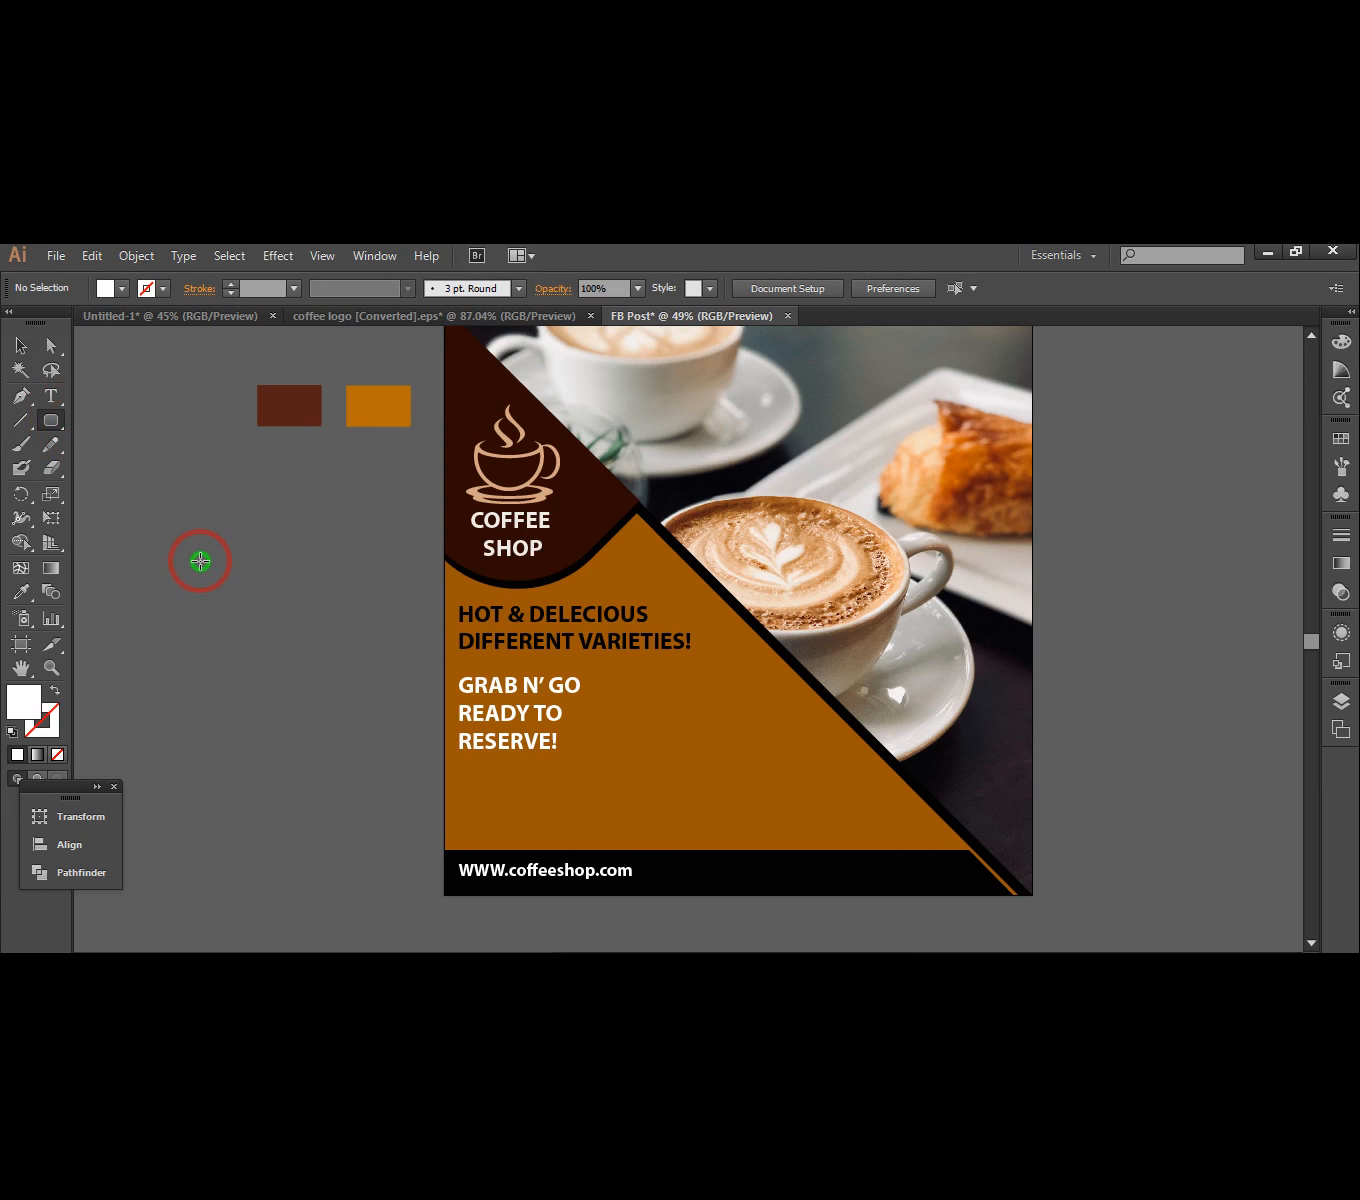
left_click_drag(200, 562, 577, 732)
left_click(23, 397)
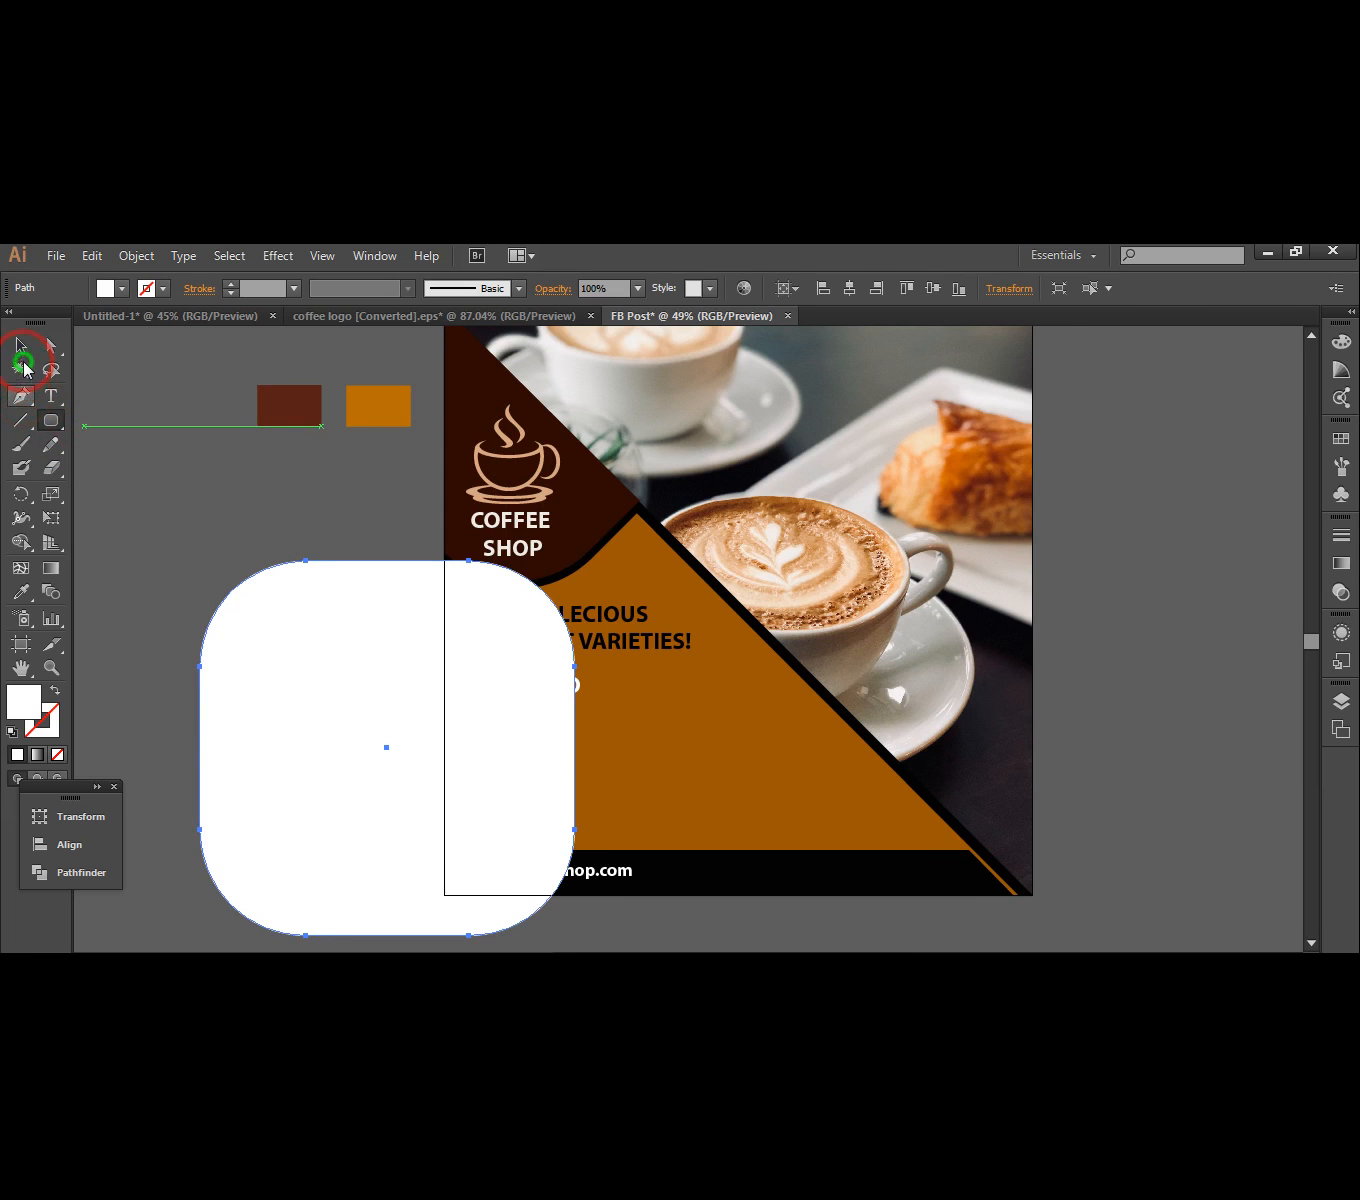
left_click(20, 346)
left_click_drag(285, 689, 377, 628)
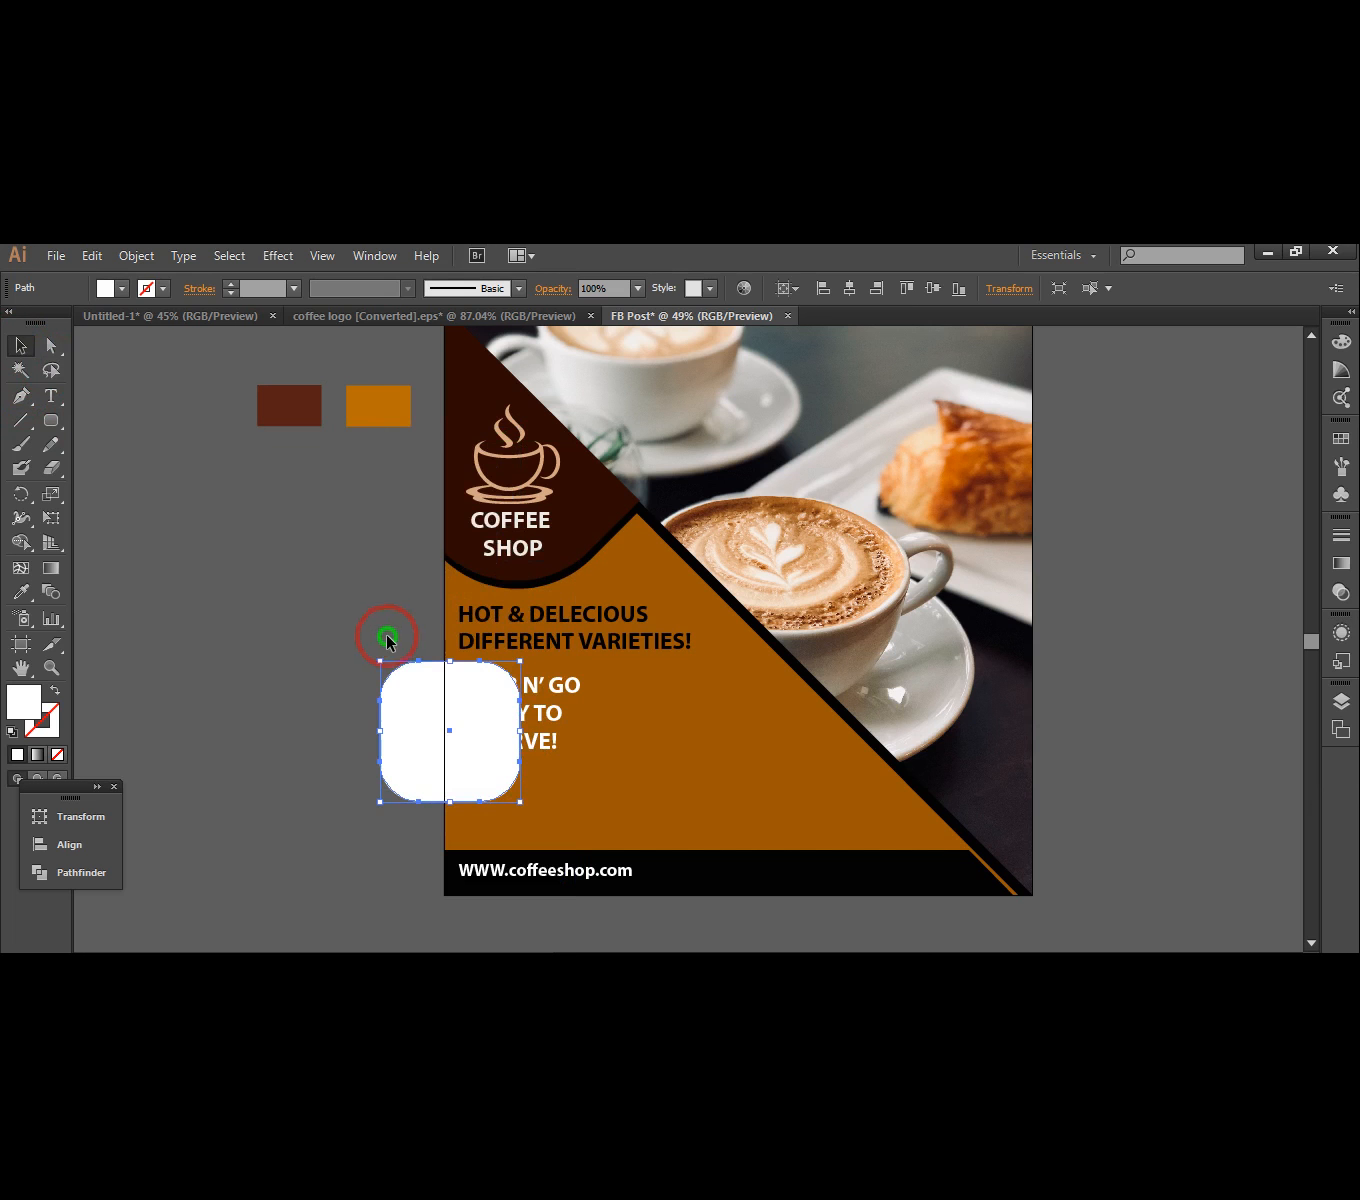
- Rotate the rounded square 45° and place it over the diagonal black stripe below the cup, with a slightly offset duplicate
right_click(461, 726)
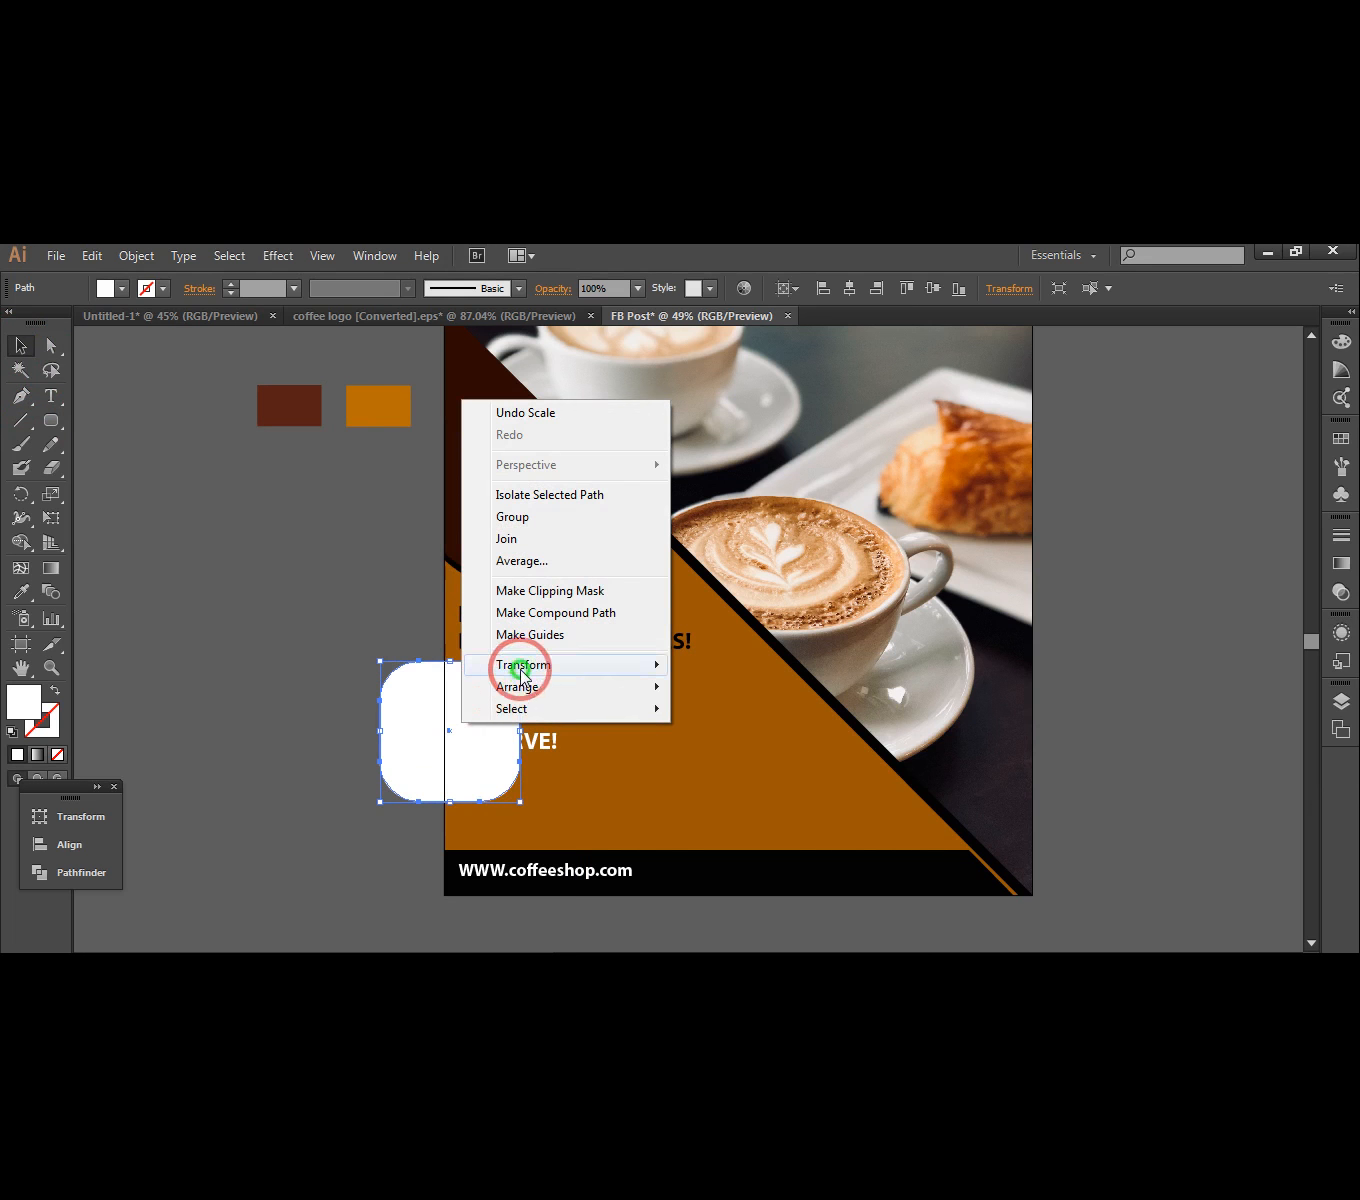
mouse_move(518, 666)
left_click(760, 717)
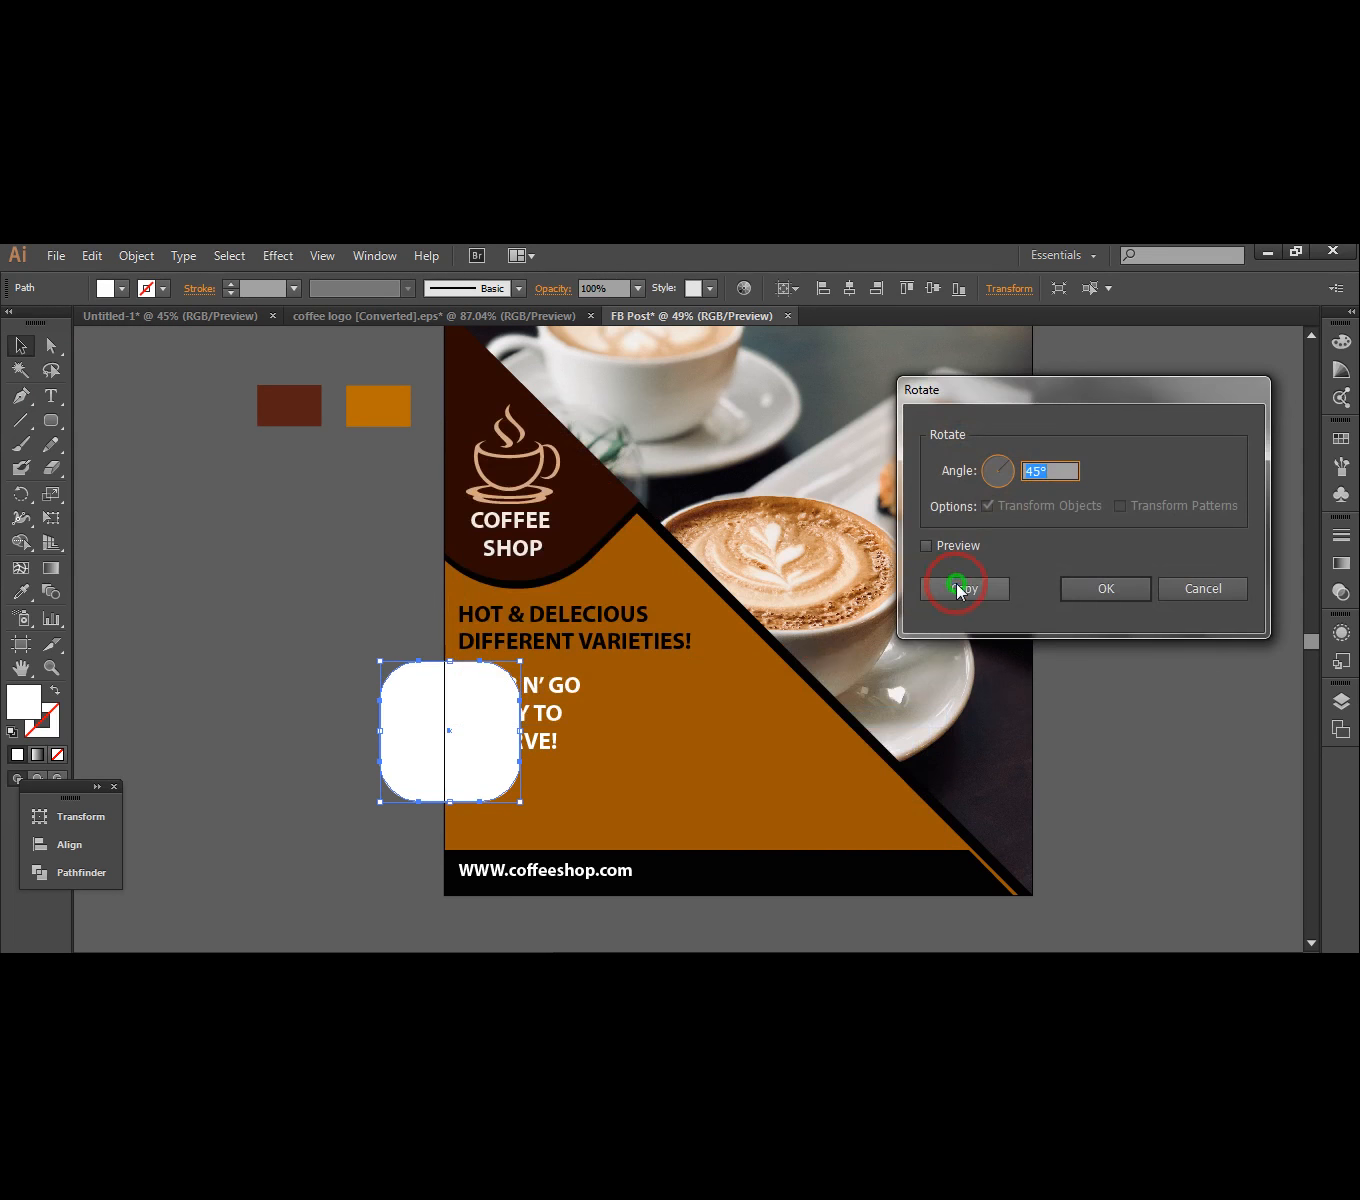
left_click(1130, 590)
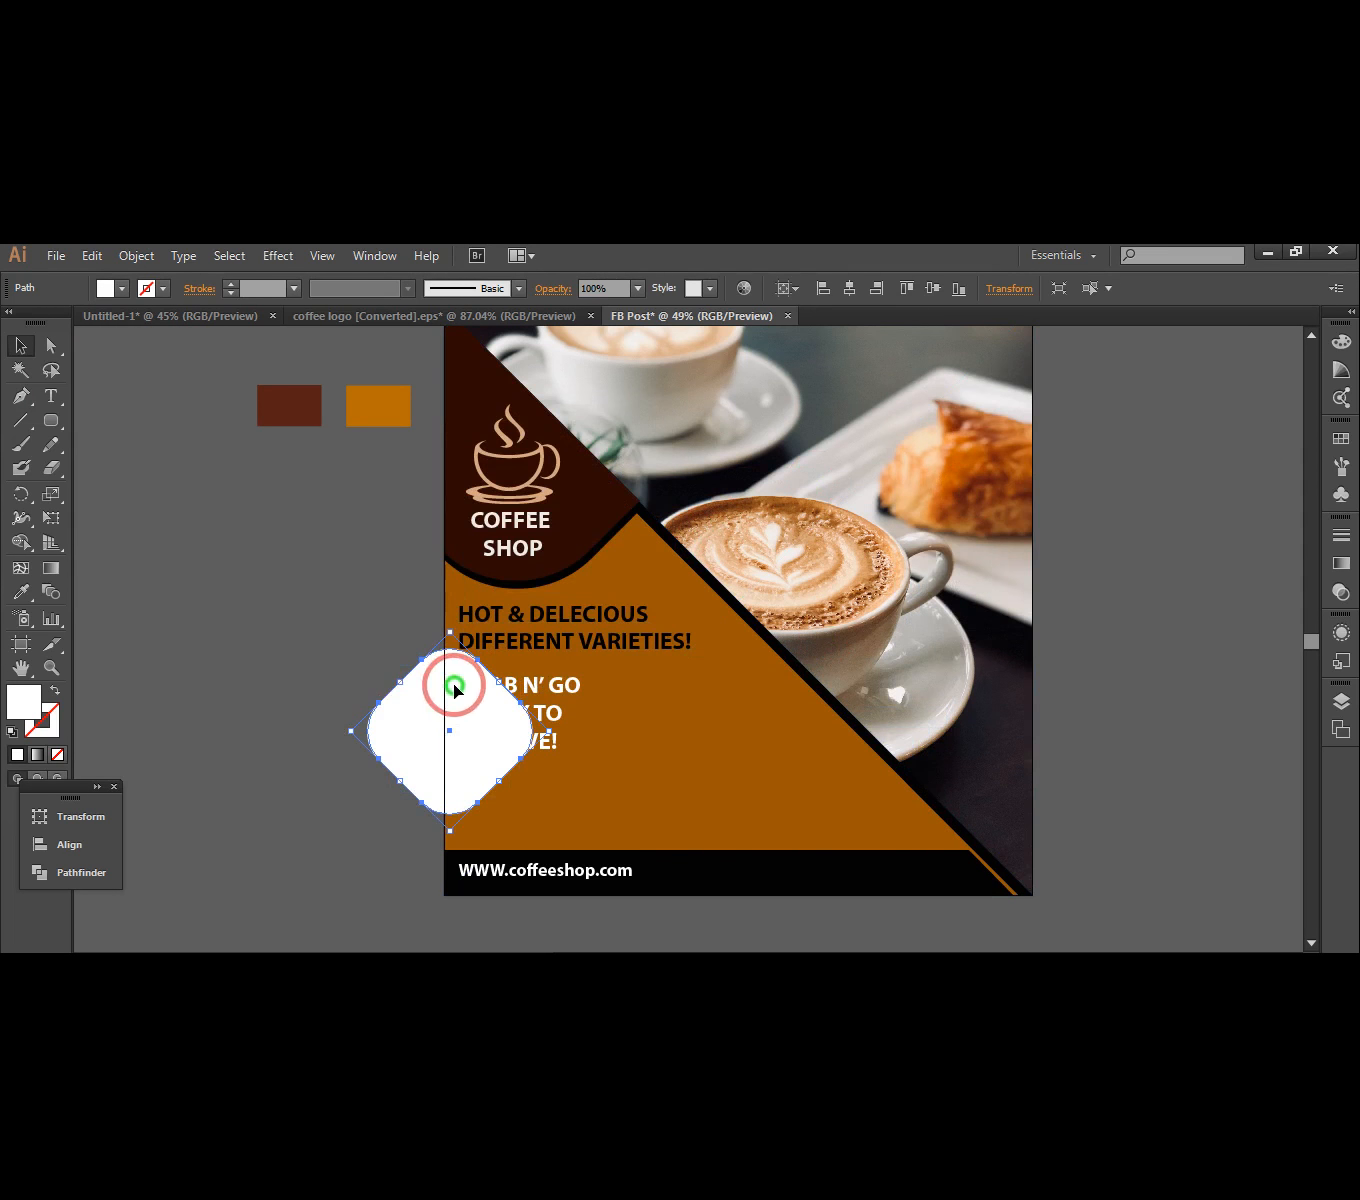
left_click_drag(396, 723, 825, 708)
- Fill the front rounded diamond with the dark brown sampled from the colour swatch beside the artboard
left_click(20, 594)
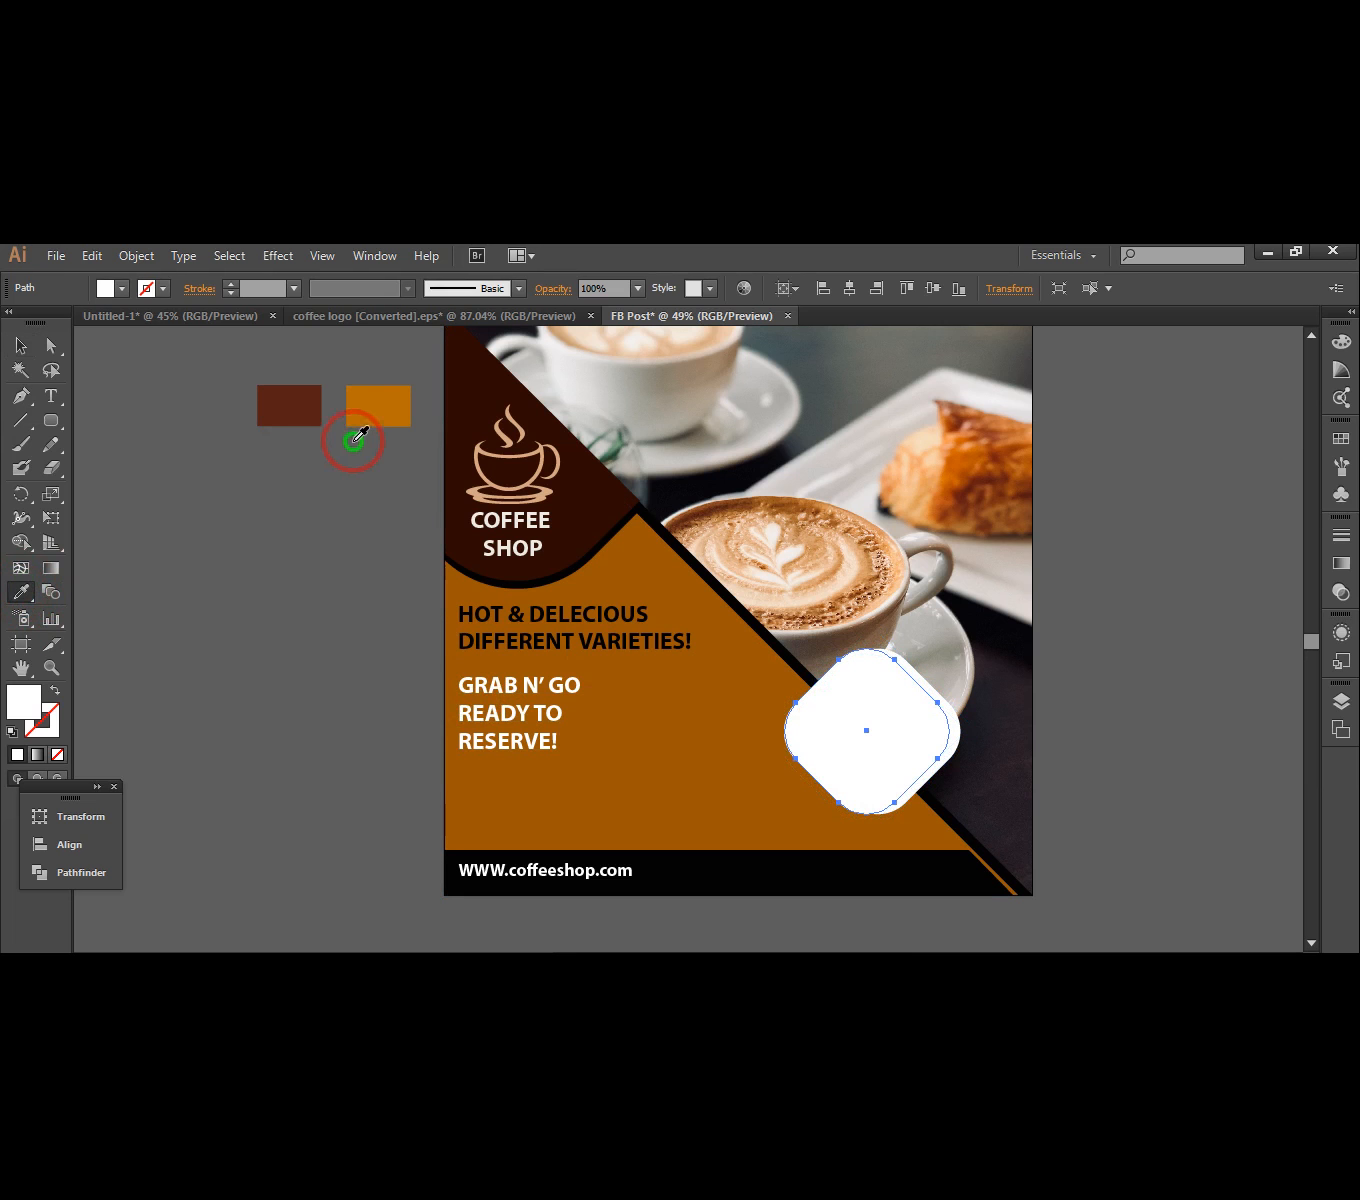
left_click(305, 399)
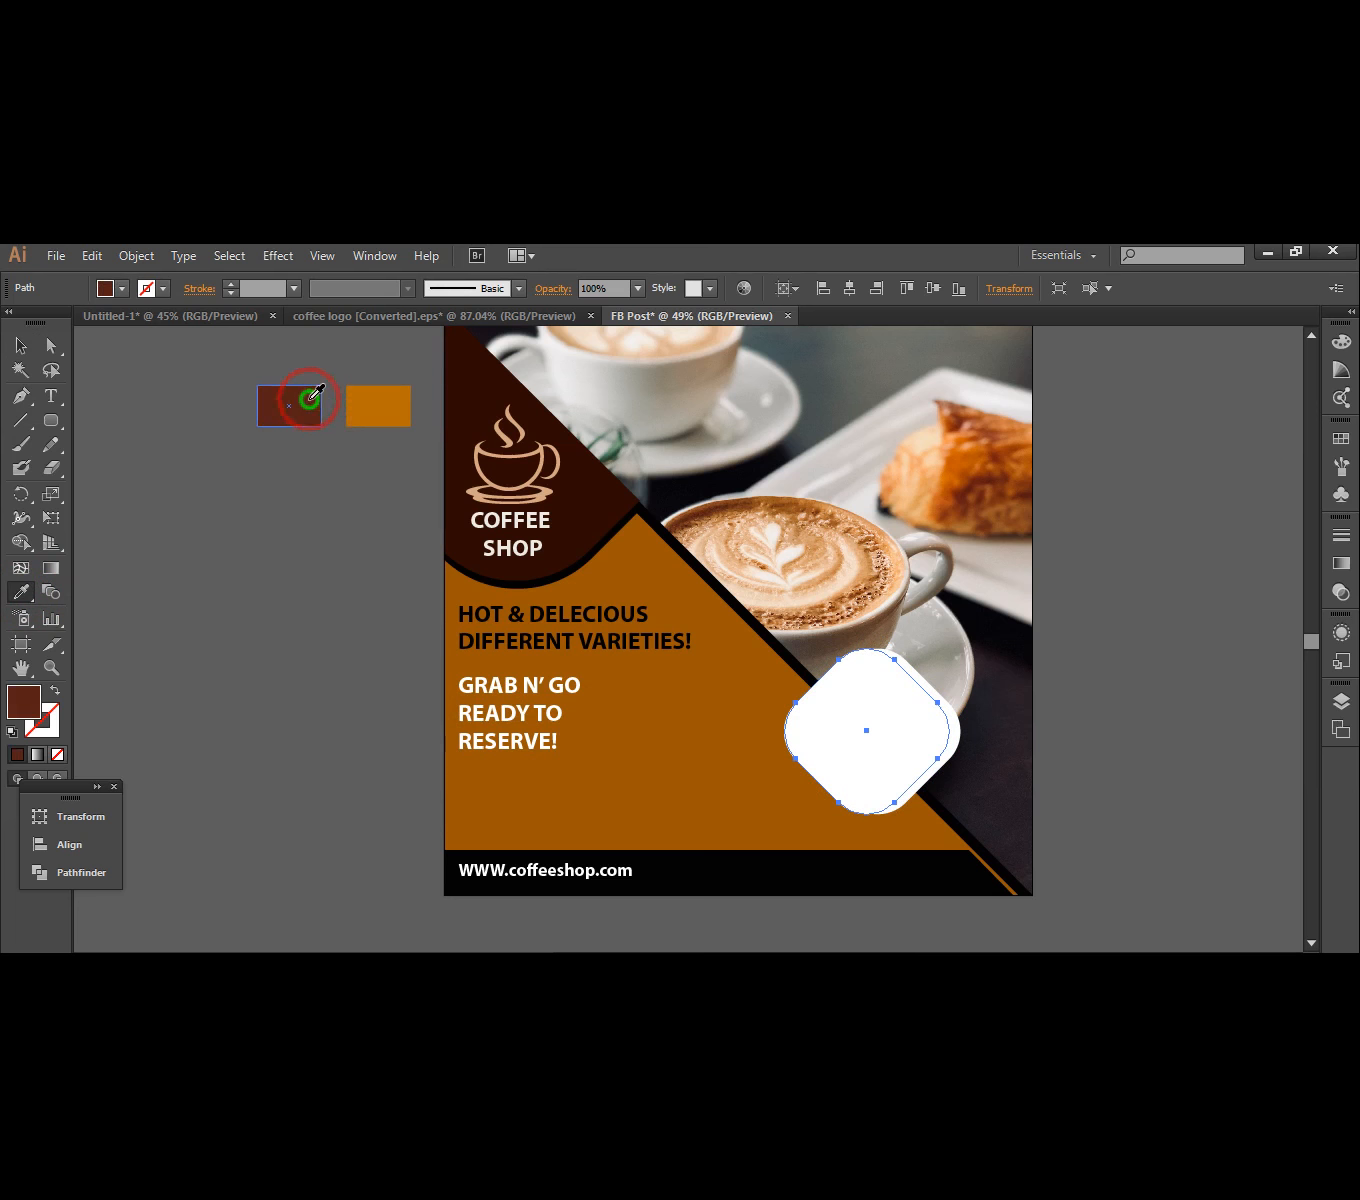
left_click(25, 346)
- Fill the rounded diamond behind the brown one with black sampled from the diagonal stripe, and deselect it
left_click(958, 745)
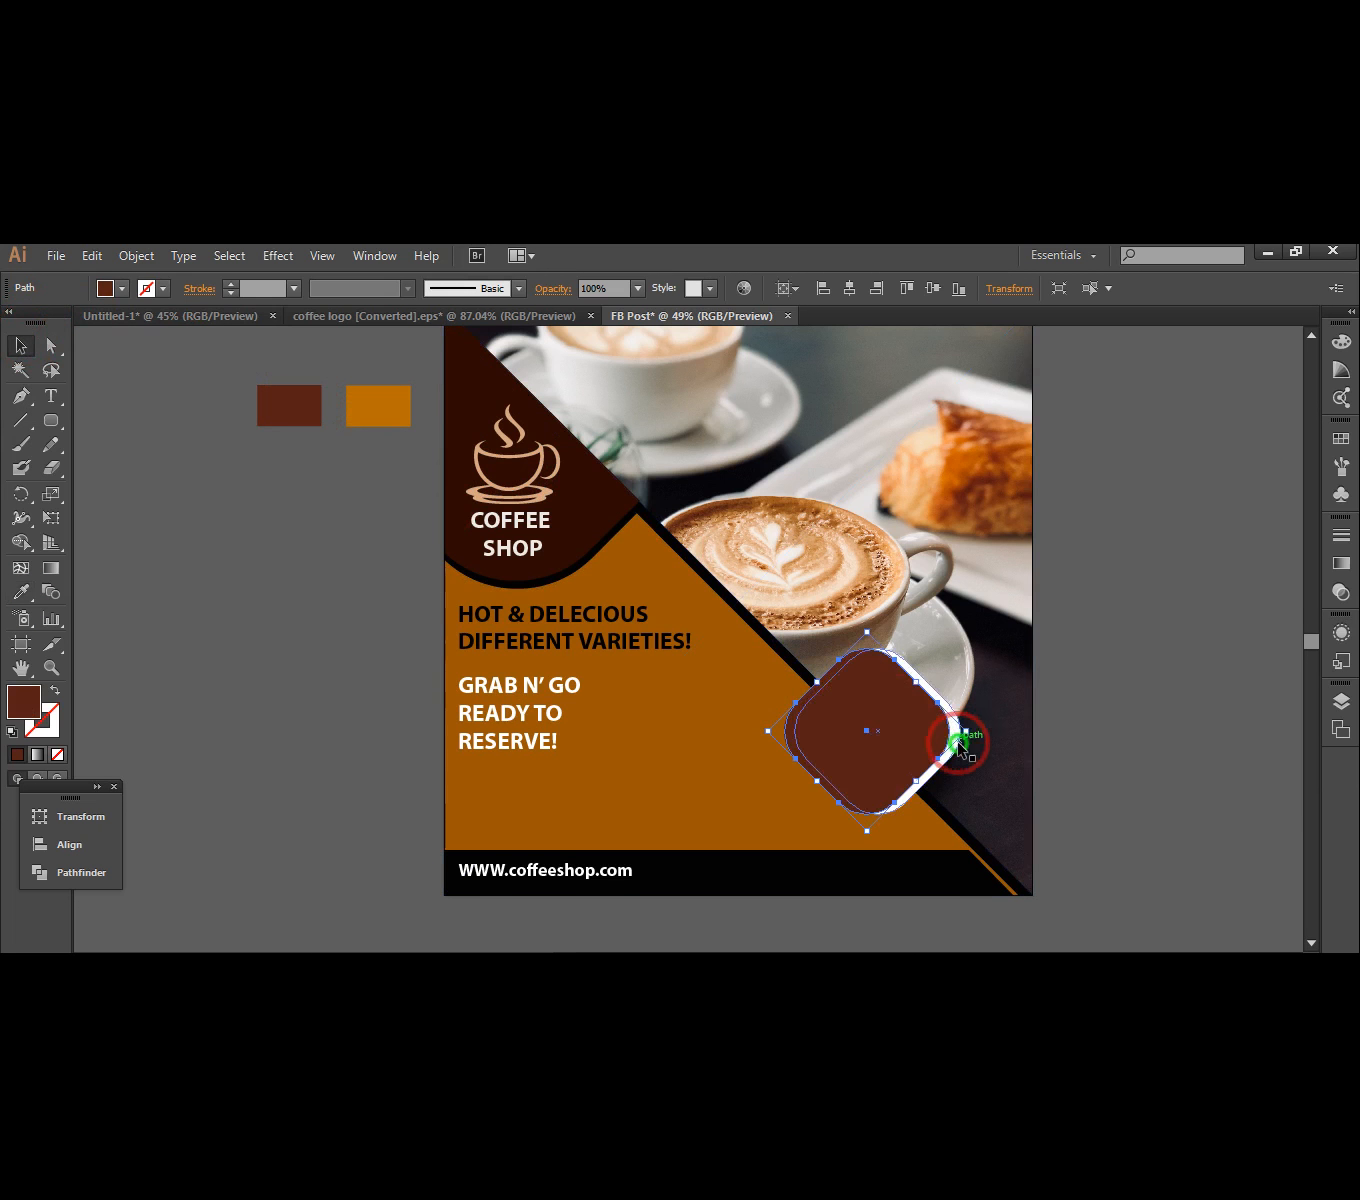
left_click(958, 744)
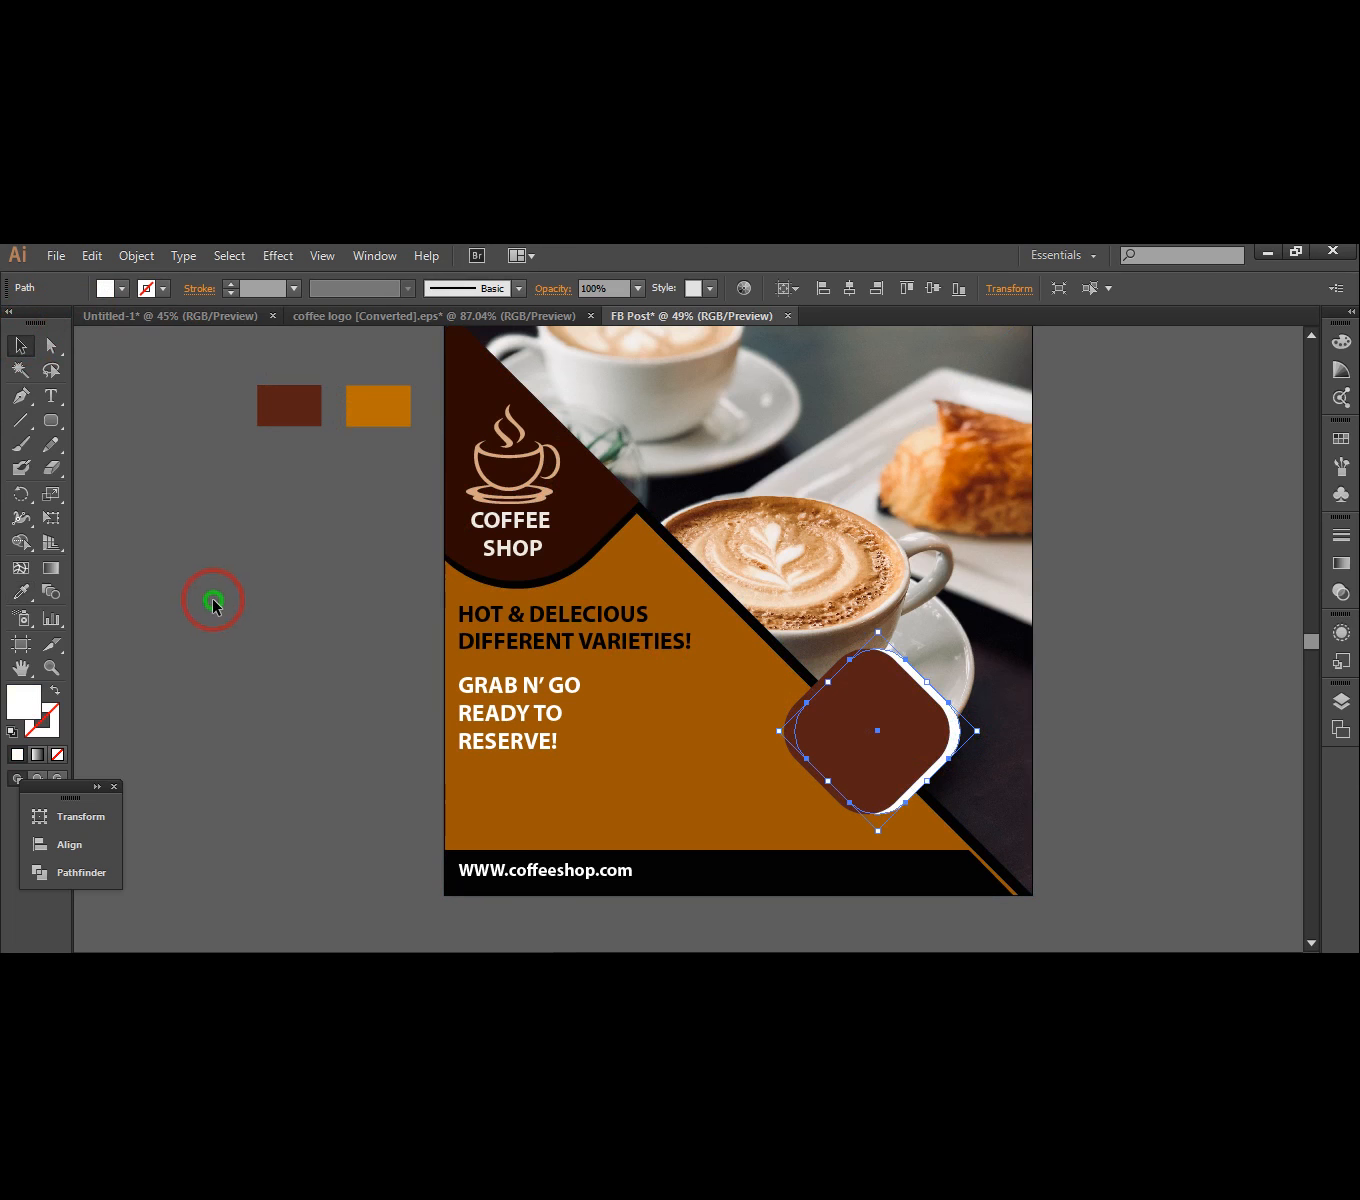
left_click(21, 592)
left_click(715, 587)
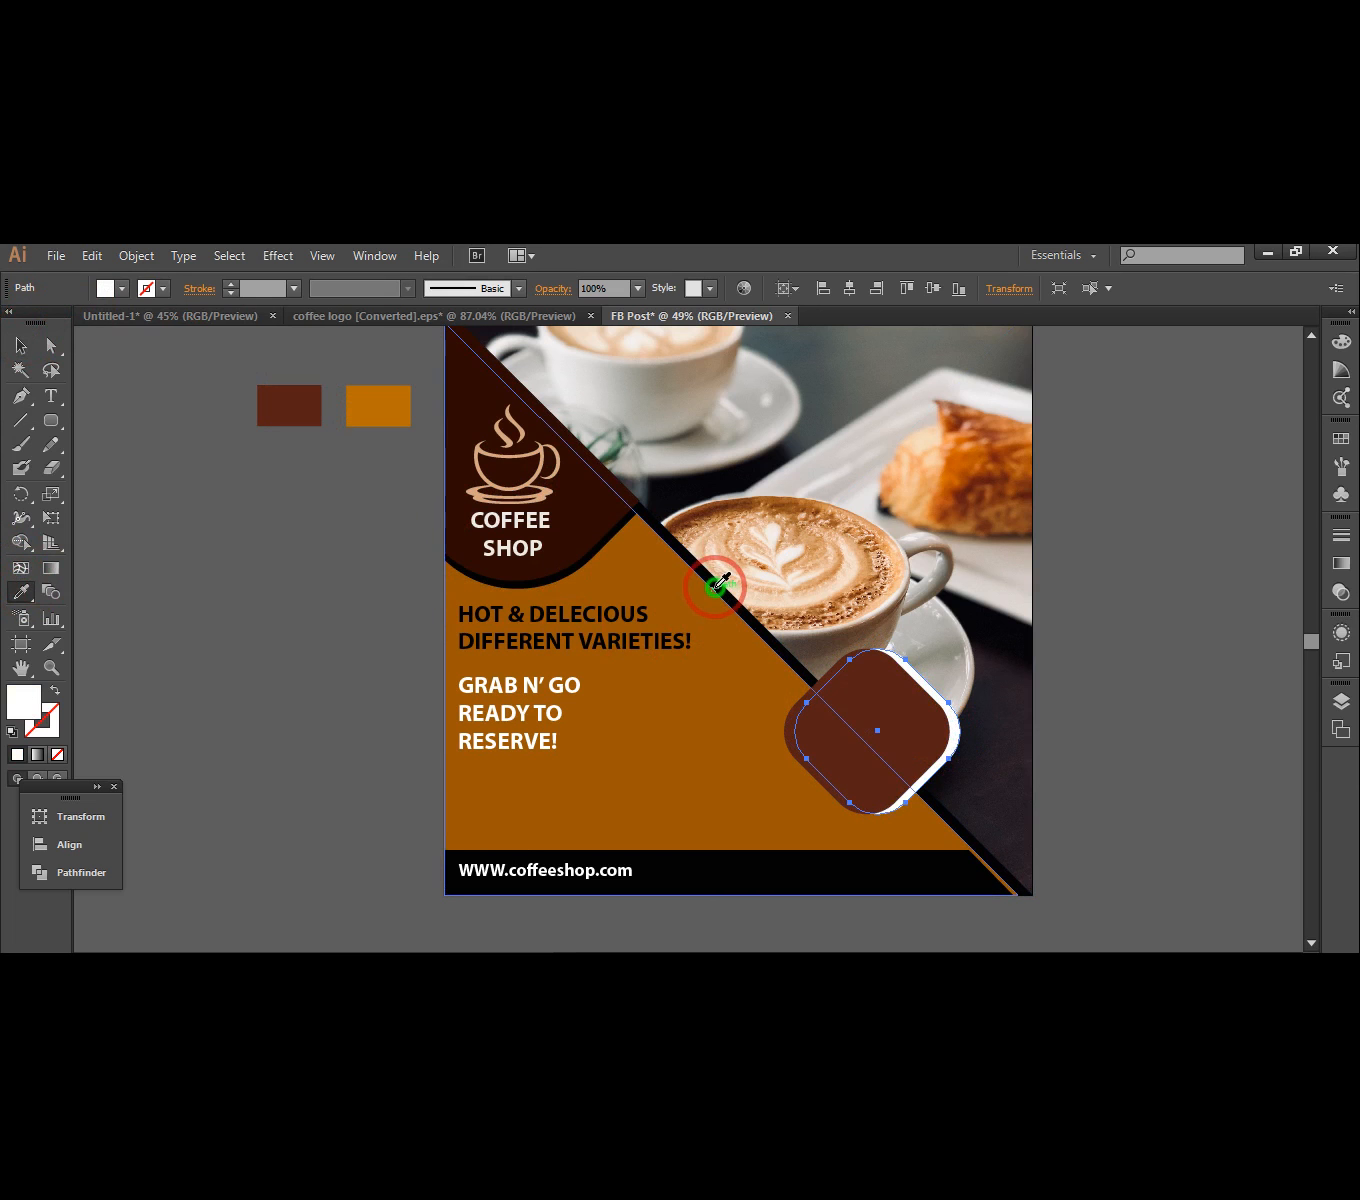
left_click(719, 586)
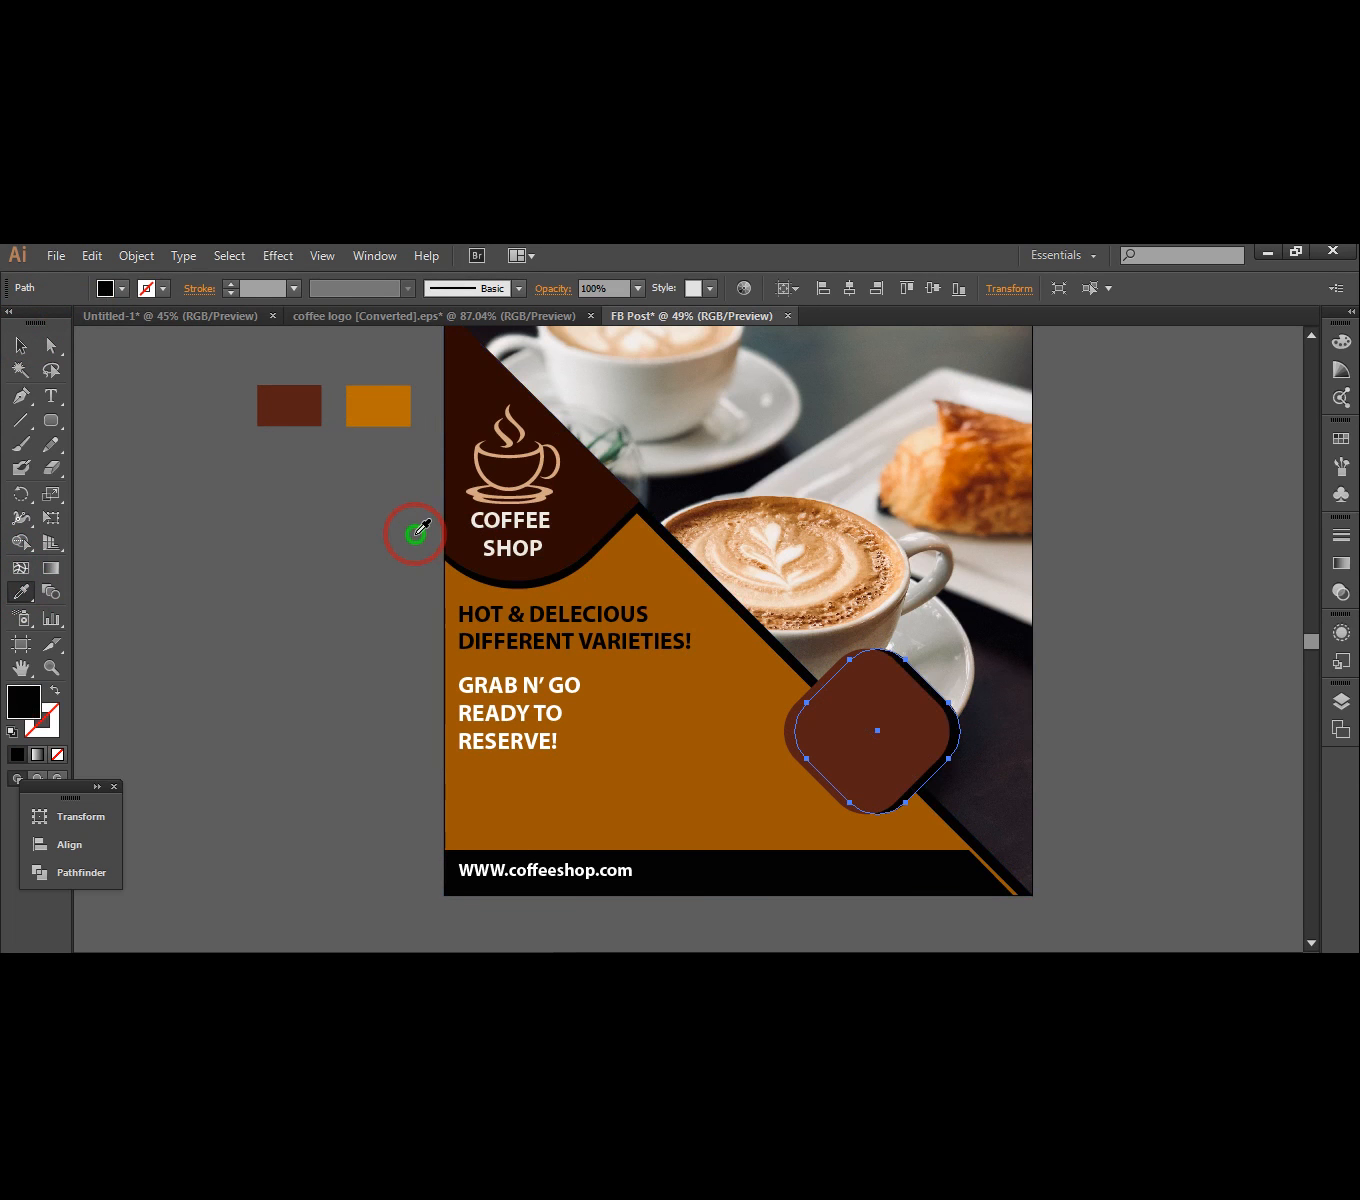
left_click(22, 349)
left_click(281, 575)
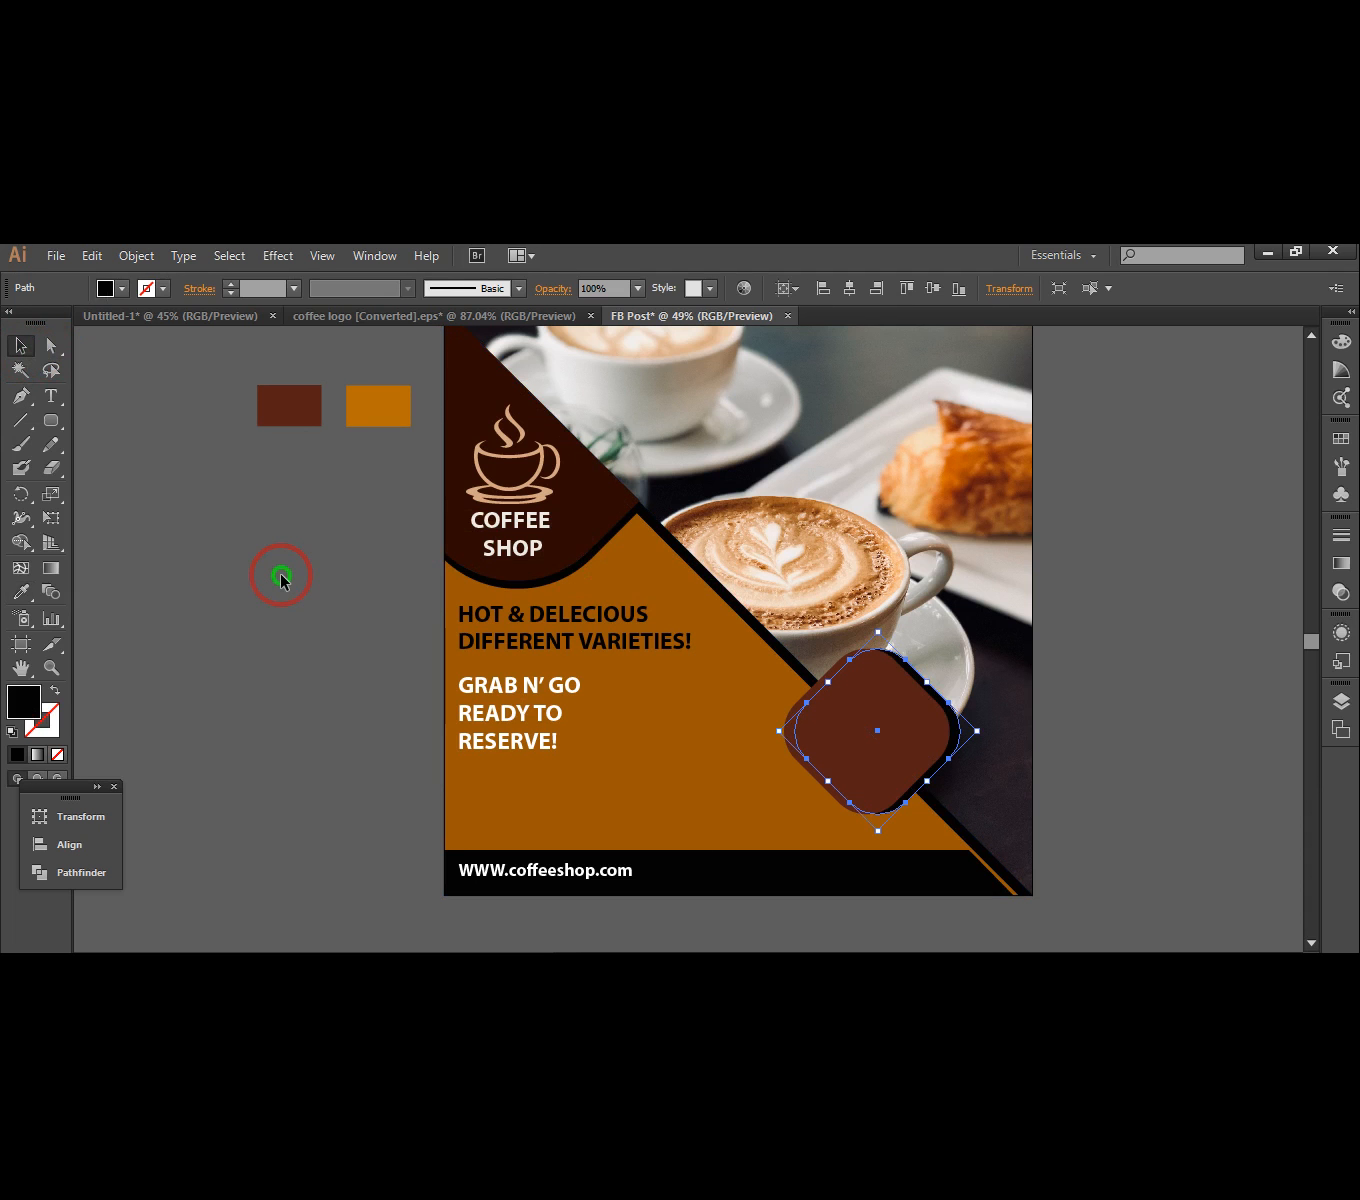
- Add the two-line text 25 % OFF on the empty canvas beside the artboard
left_click(51, 396)
left_click(257, 603)
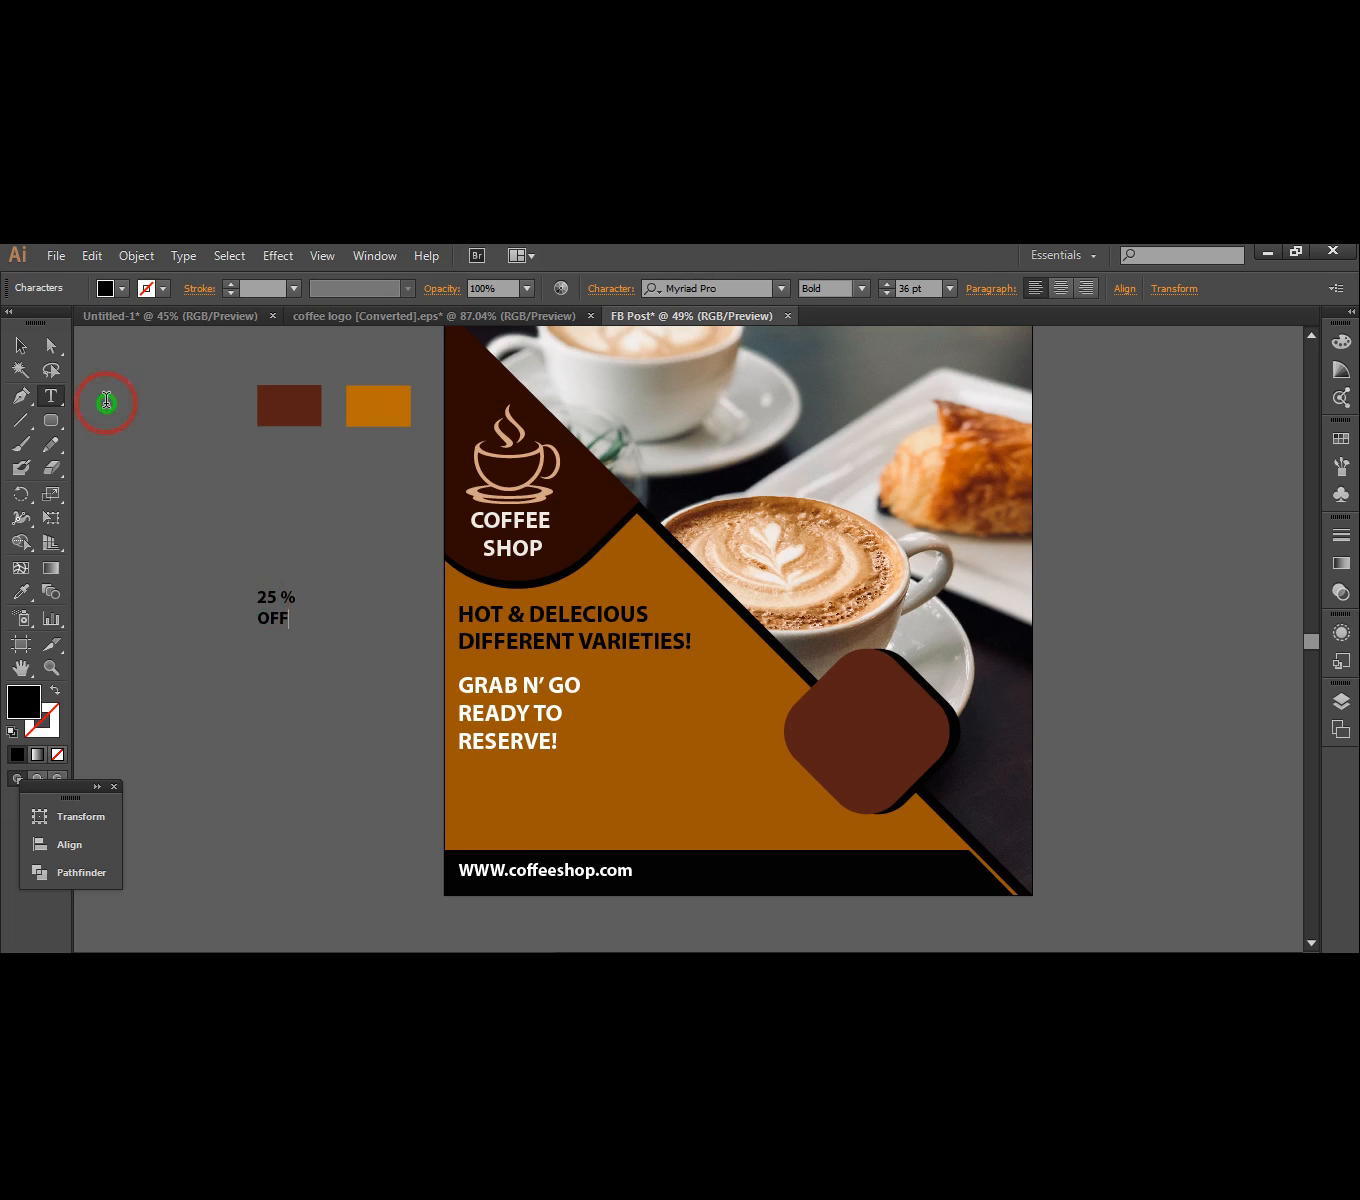
left_click(21, 346)
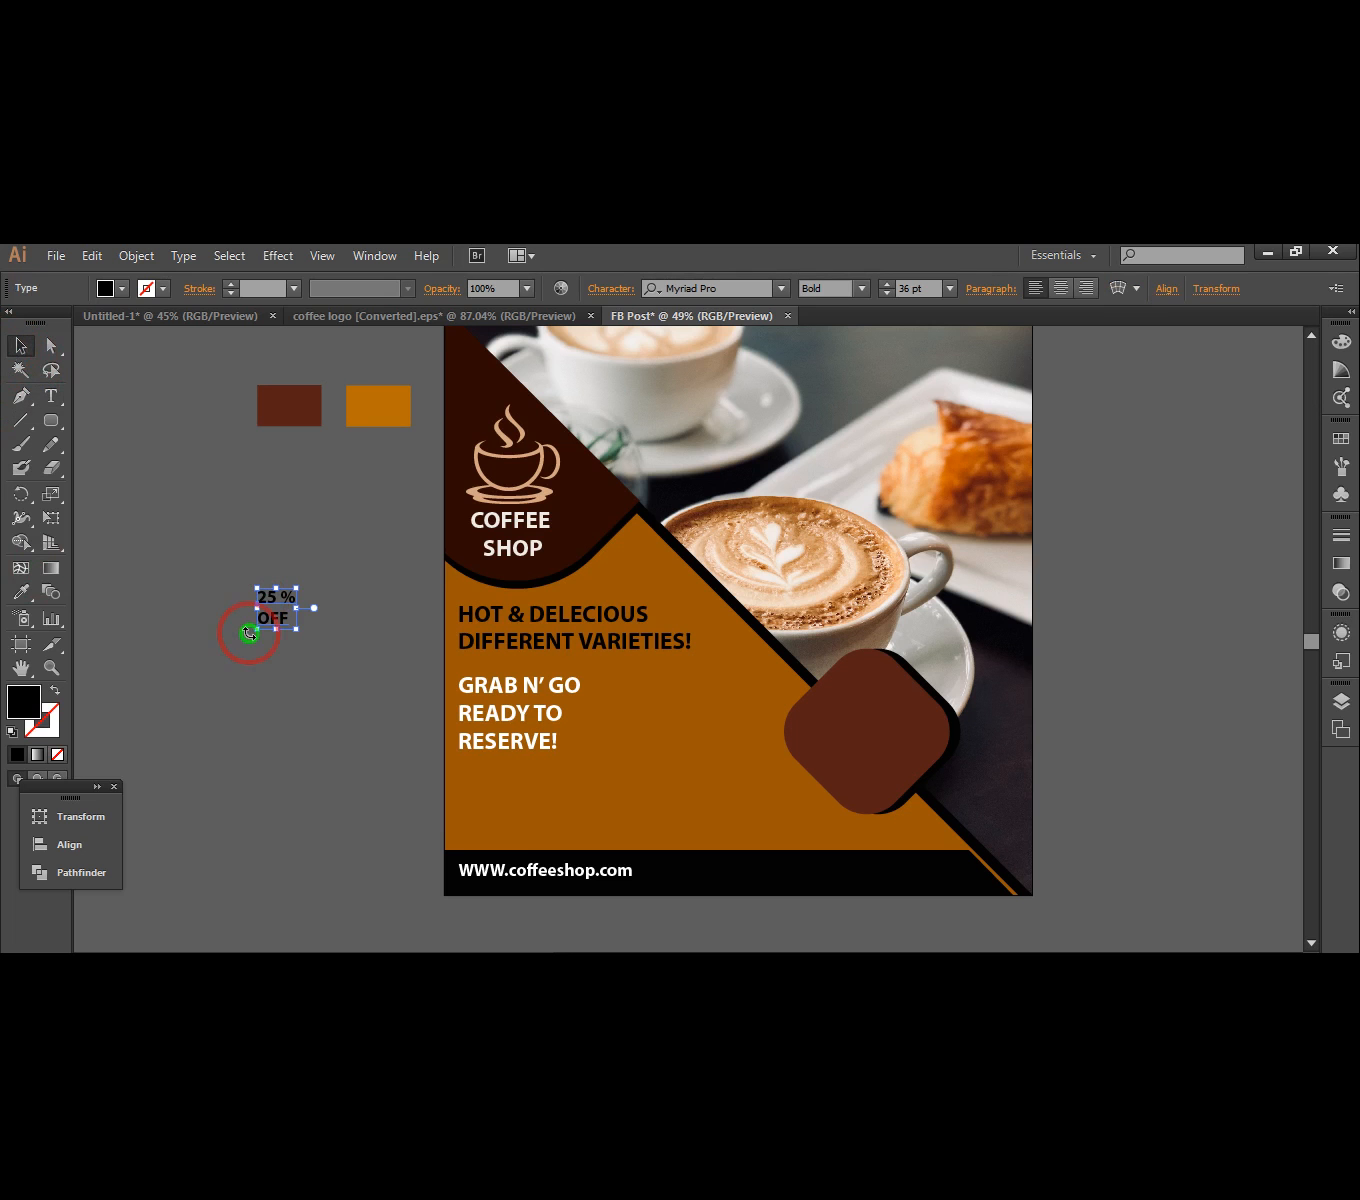
- Copy the GRAB N' GO text style to the 25 % OFF text and colour it with the tan of the cup logo
left_click(22, 592)
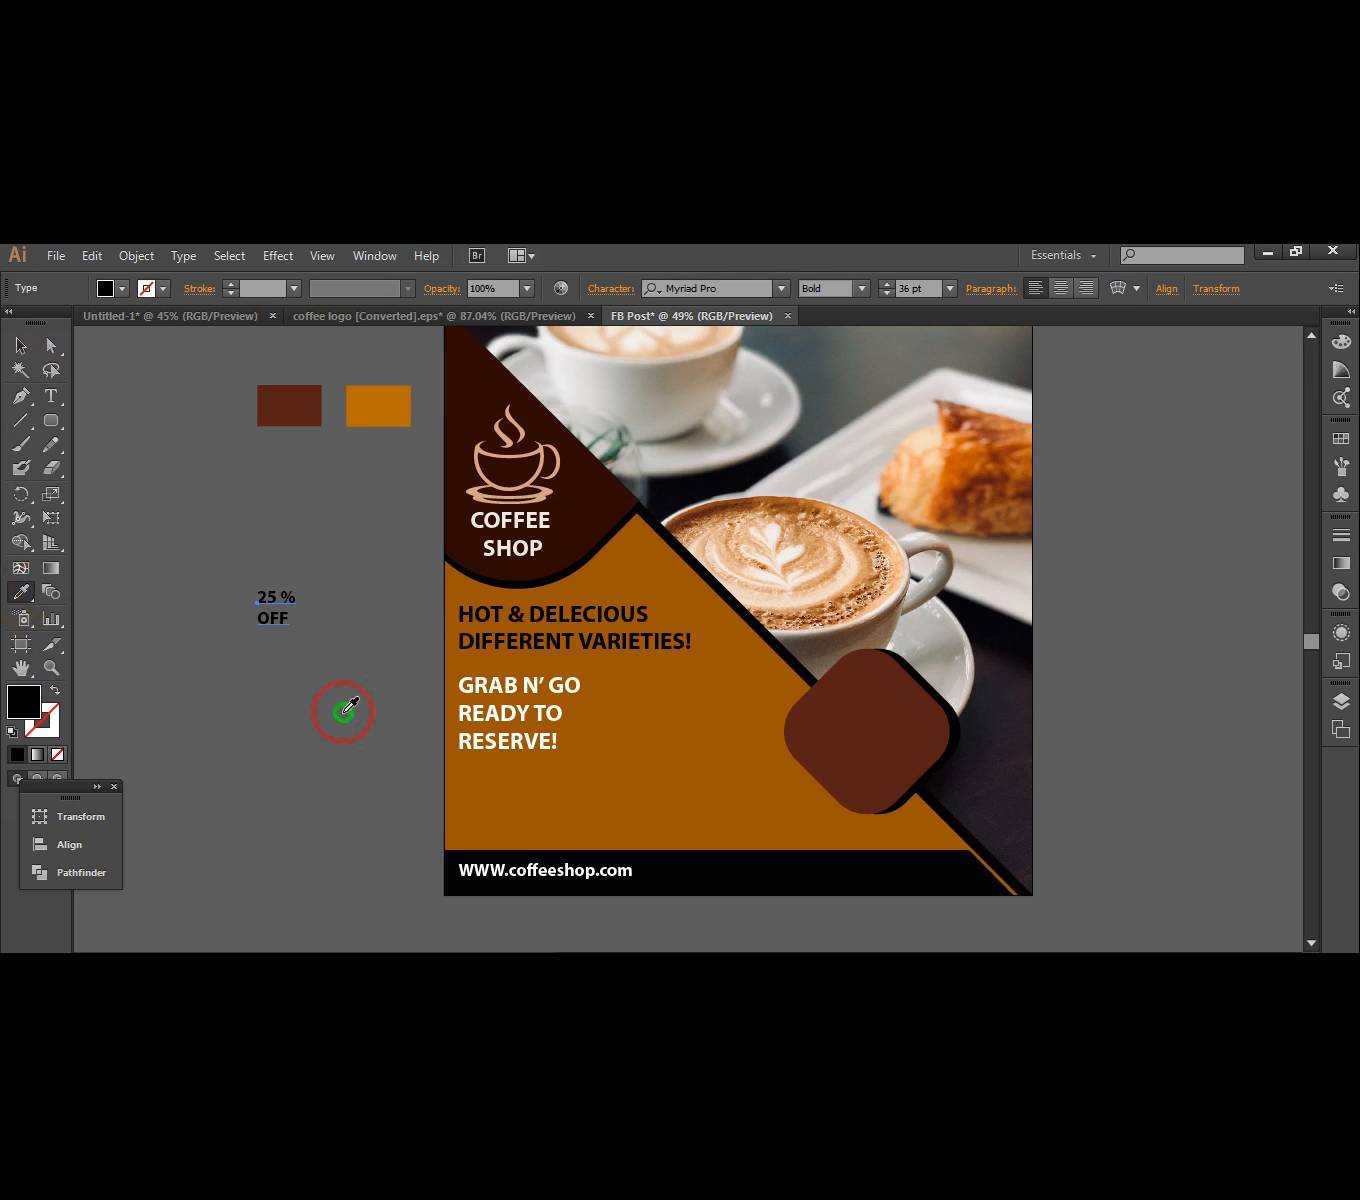
left_click(509, 711)
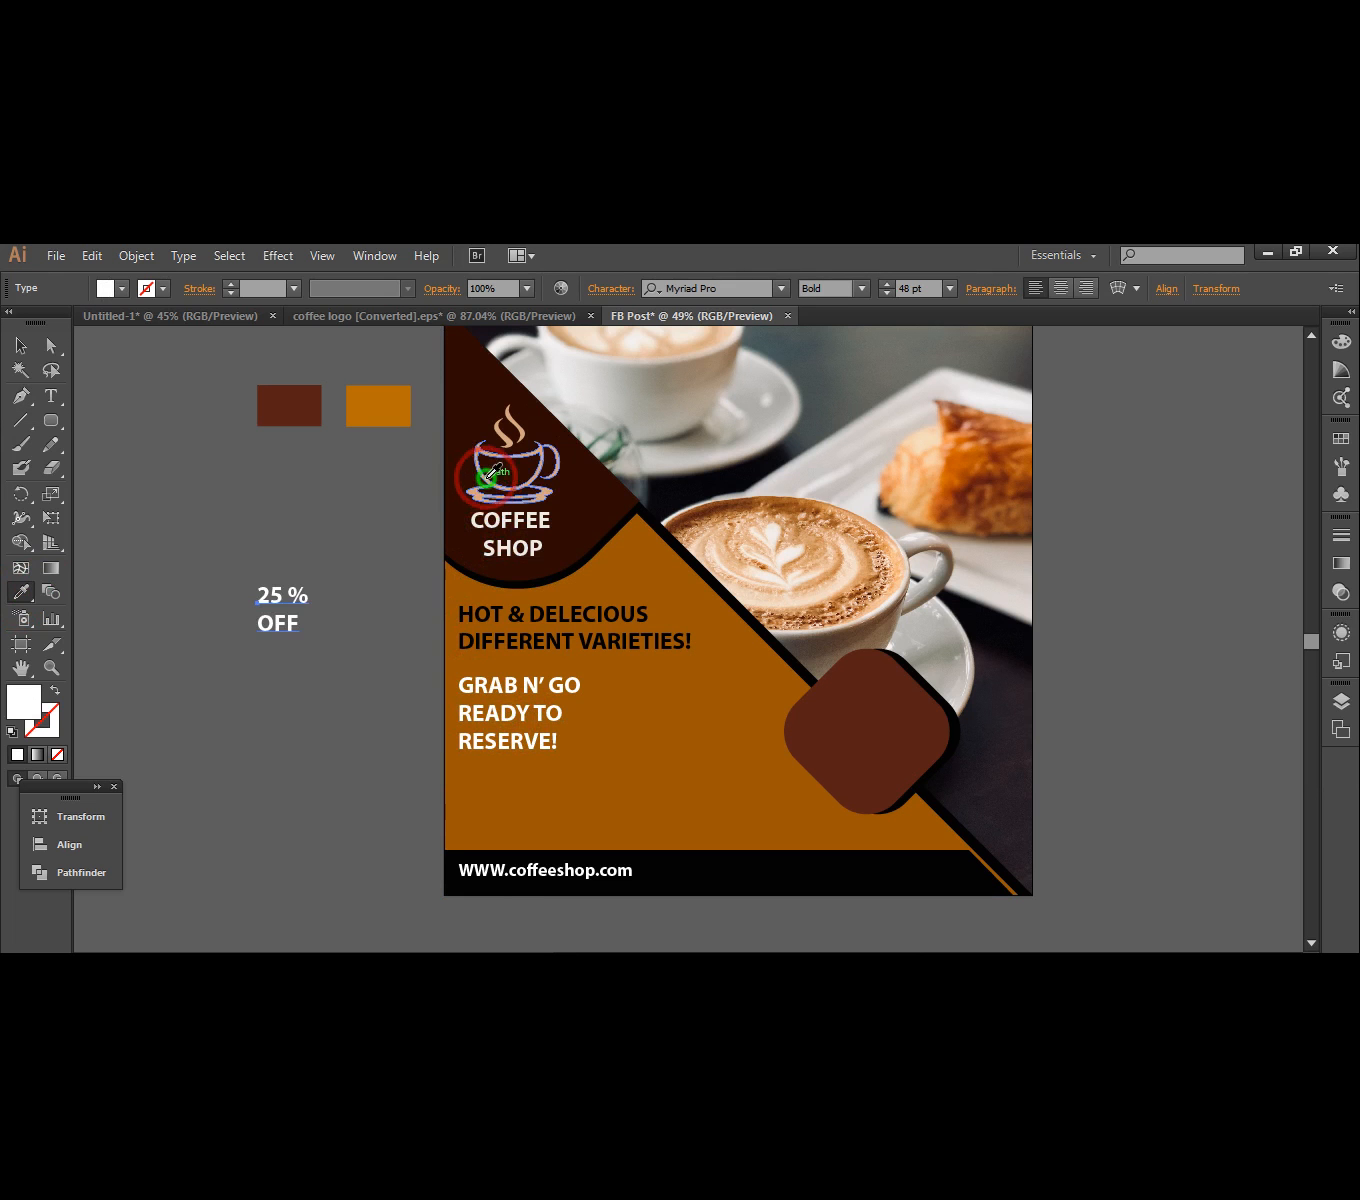
left_click(485, 478)
left_click(20, 345)
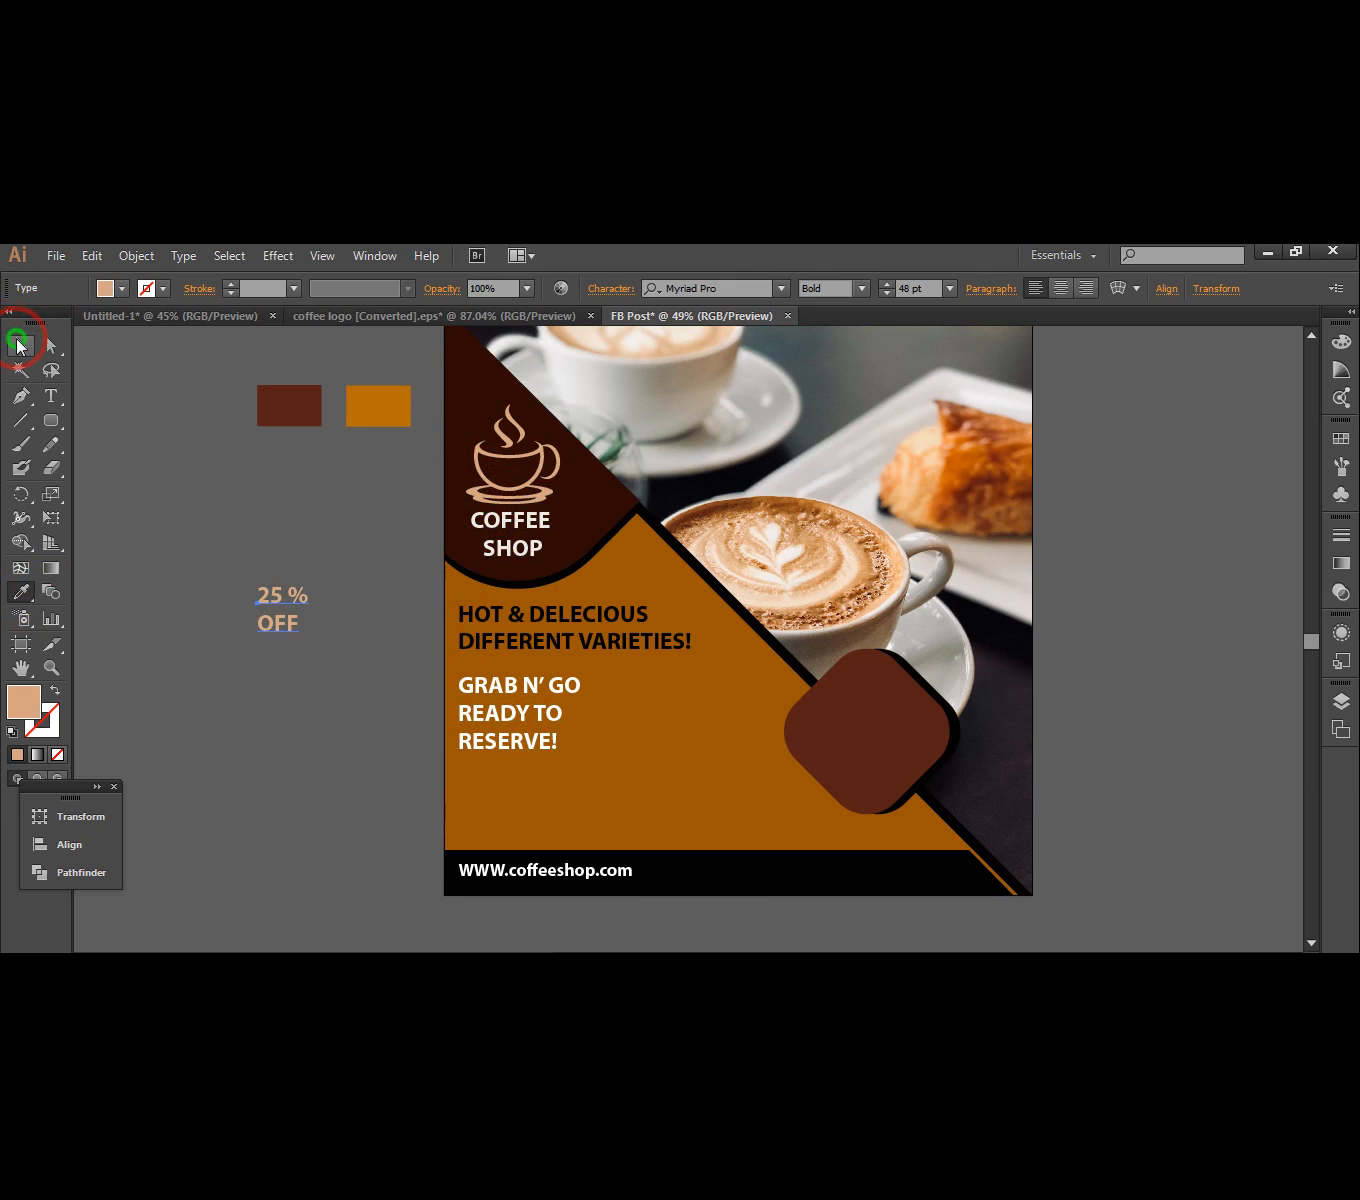
- Move the 25 % OFF text onto the brown diamond, enlarge it to about 85 pt and nudge it right to centre it
left_click_drag(282, 625, 882, 760)
left_click(1142, 742)
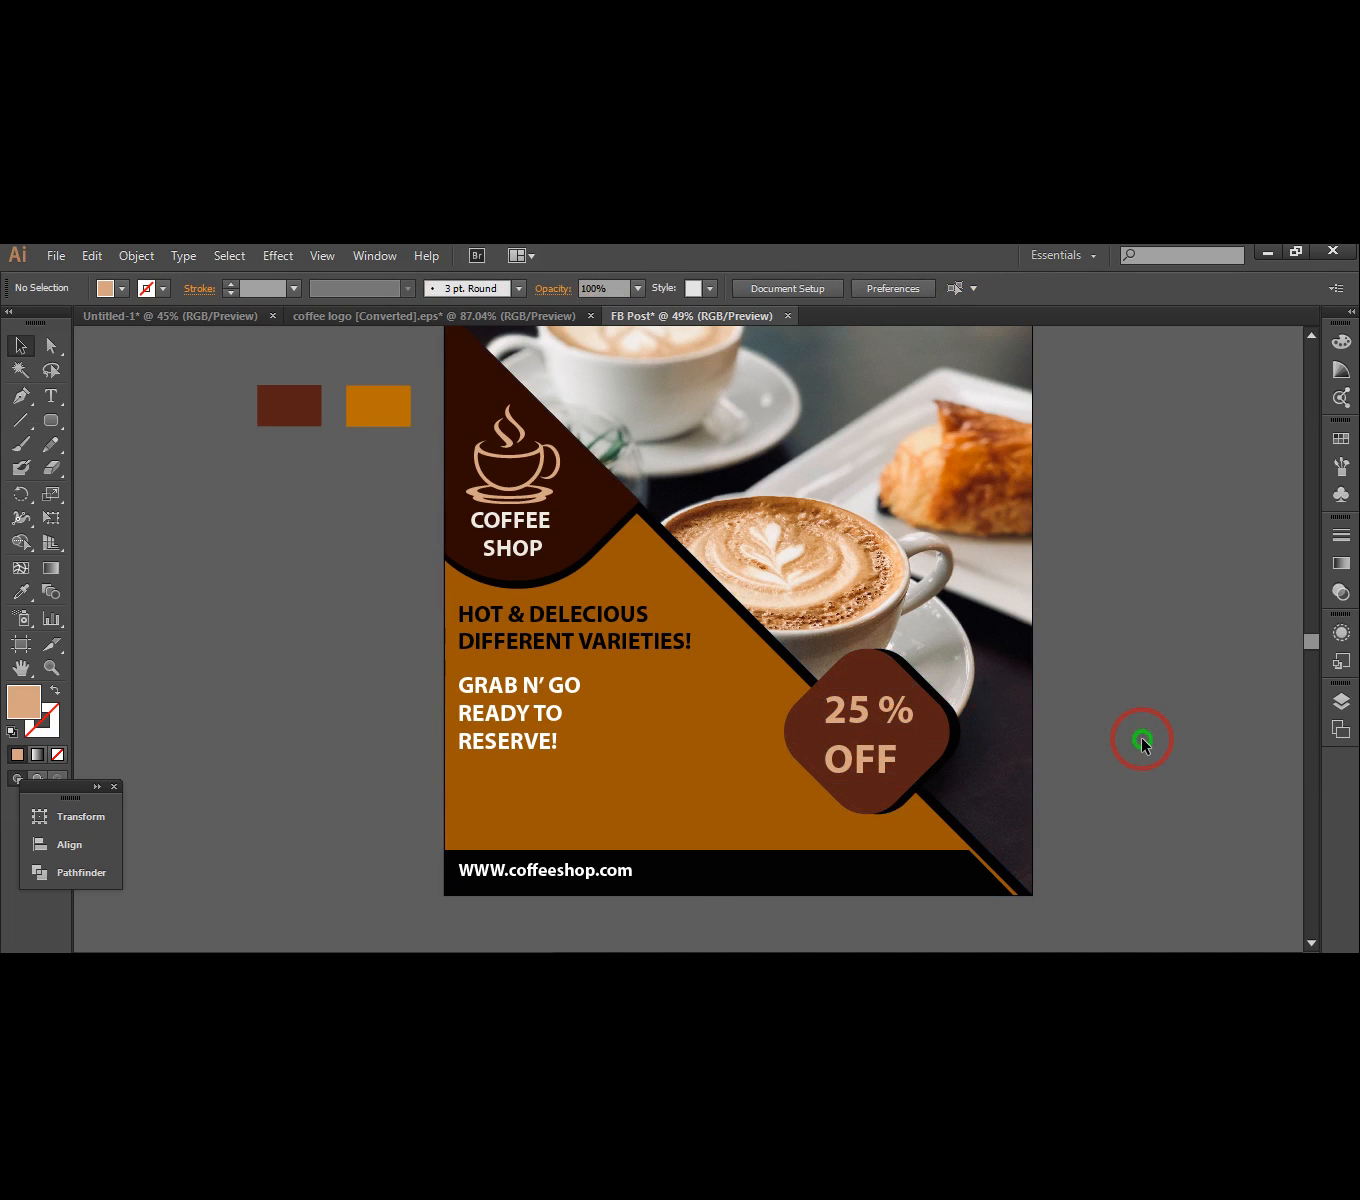
left_click(893, 729)
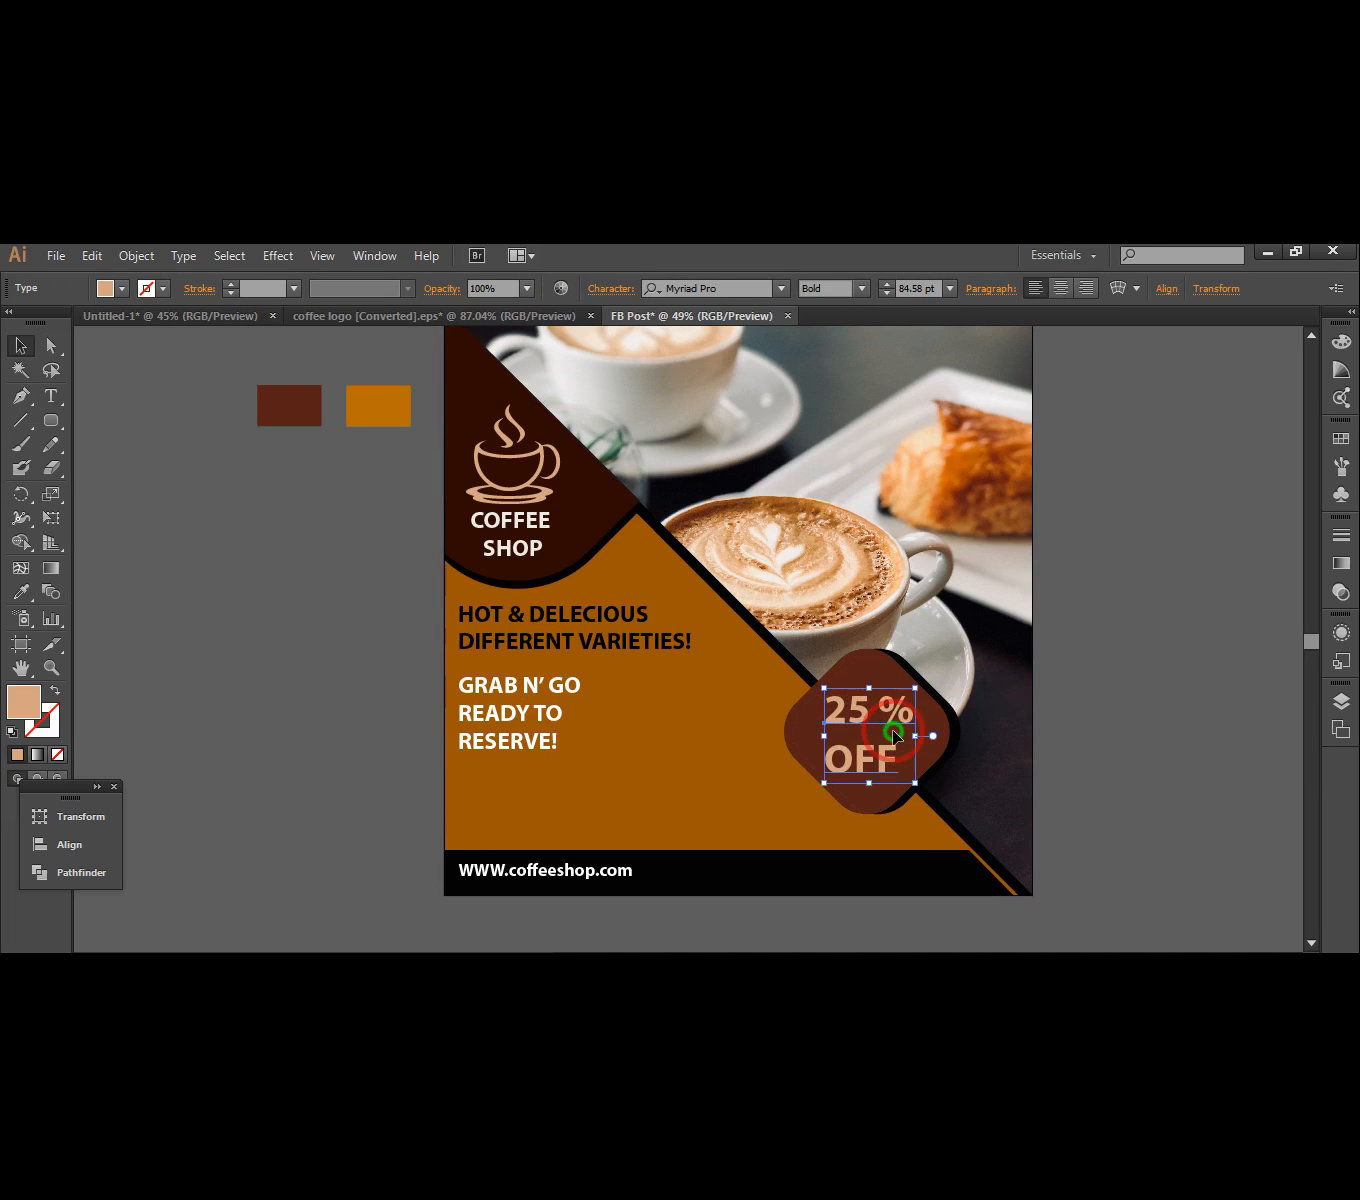
key("Right")
key("Right")
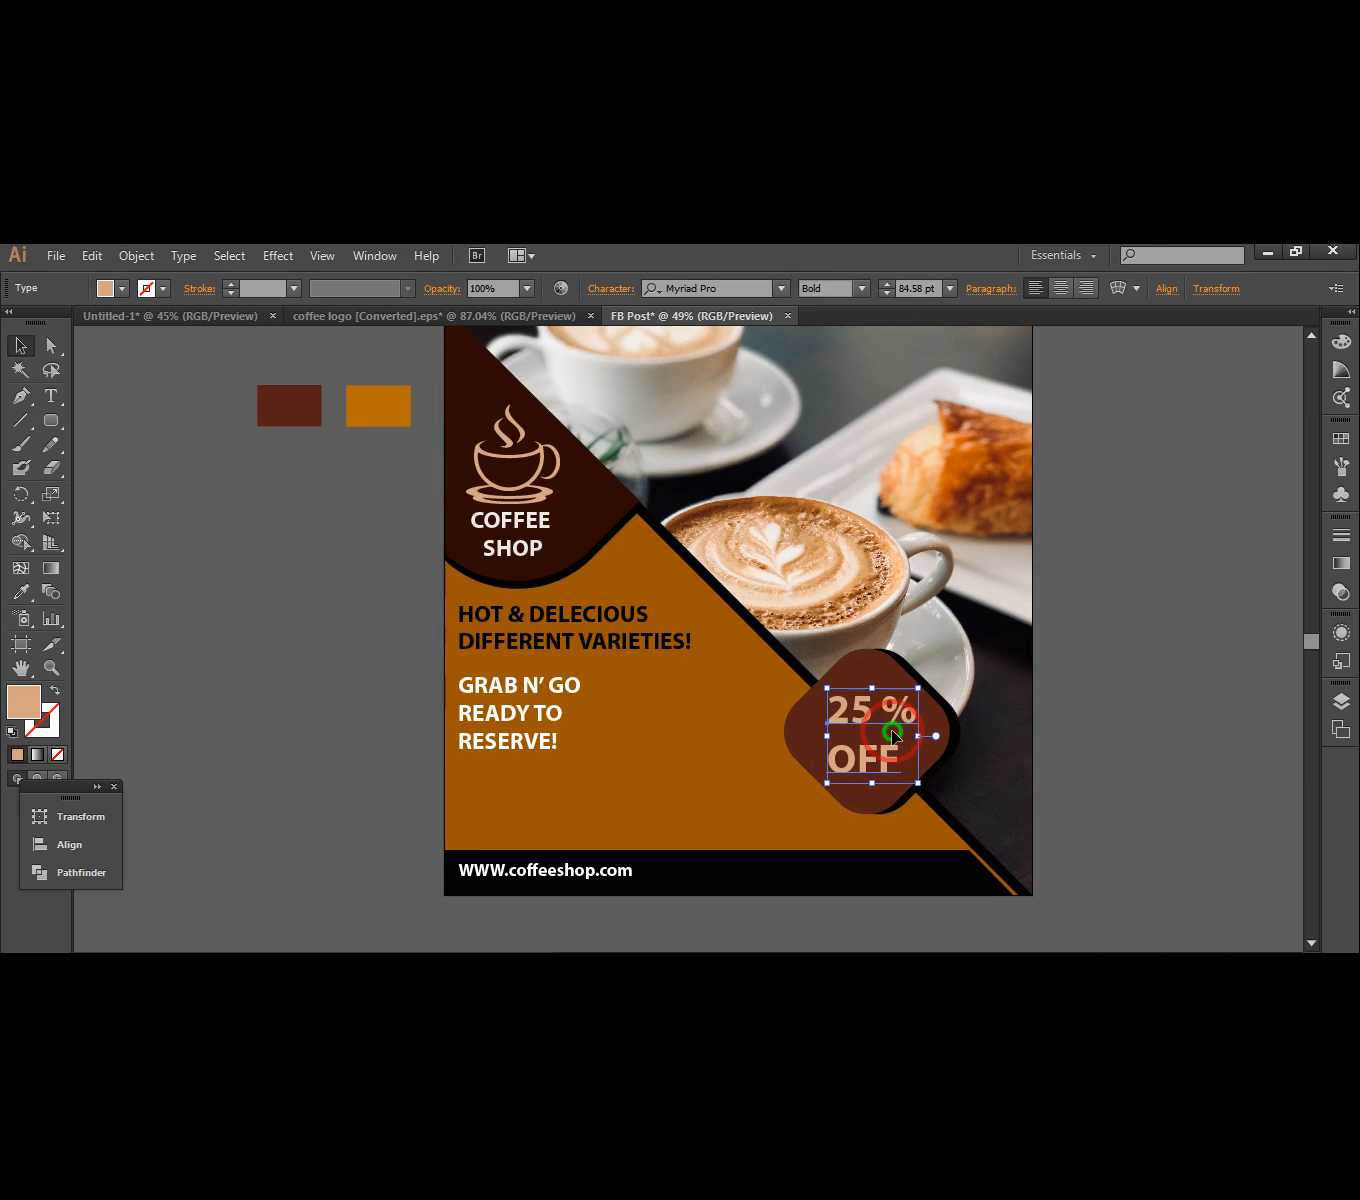
left_click(1127, 652)
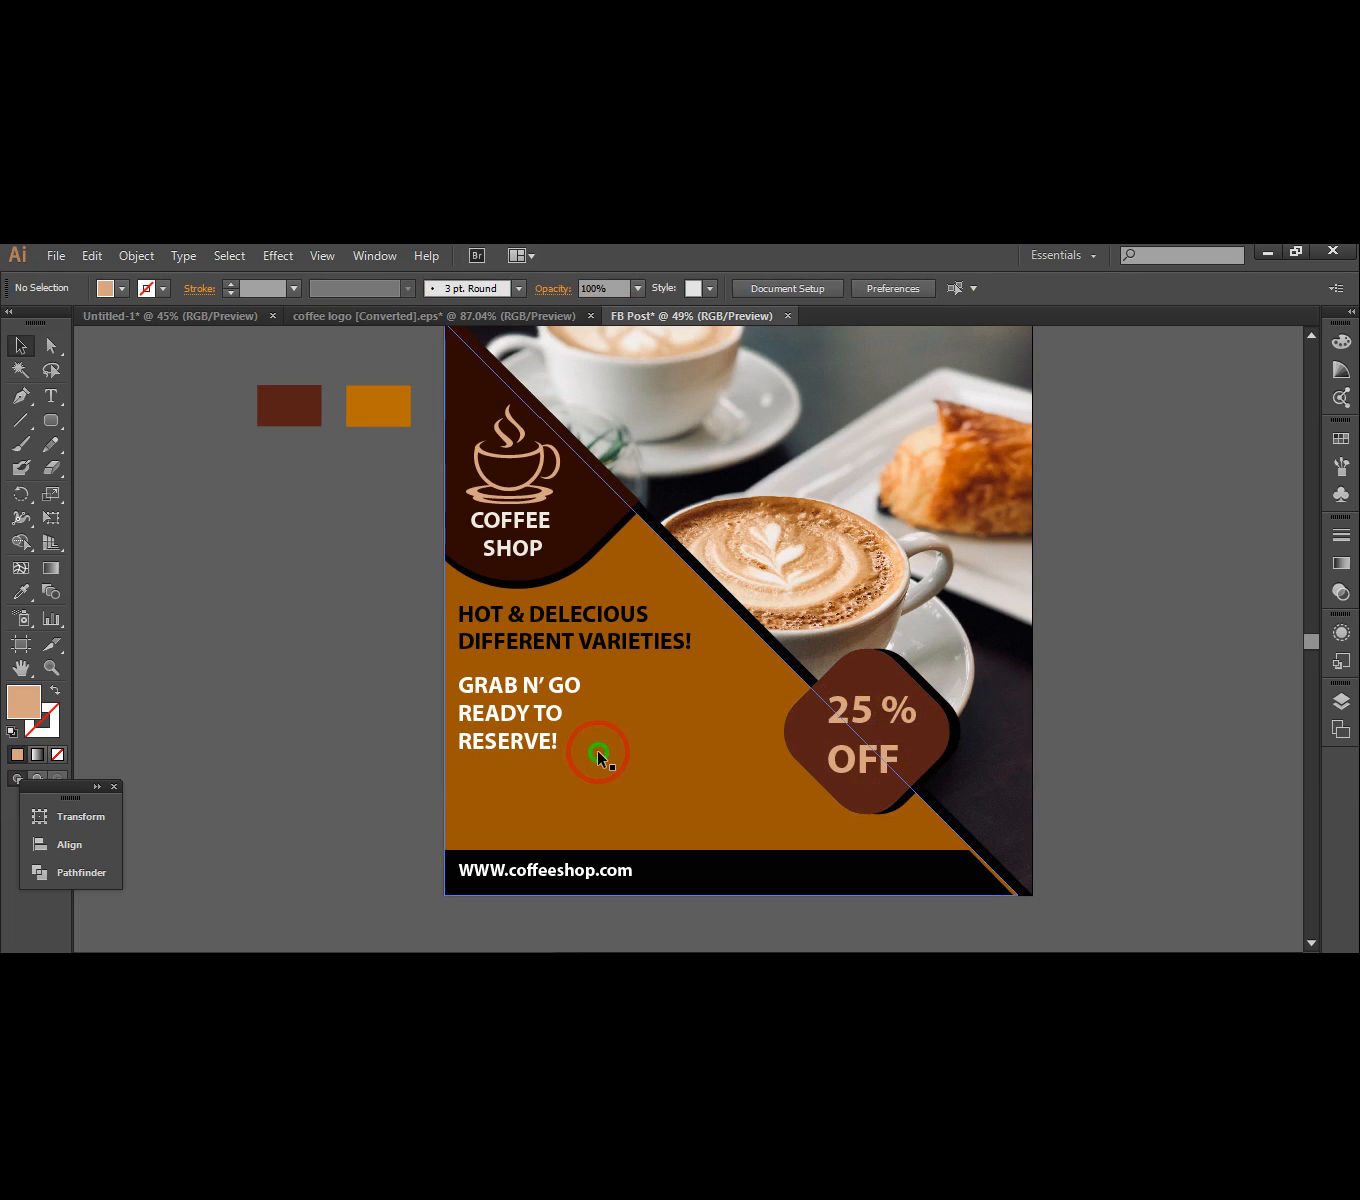
left_click(518, 719)
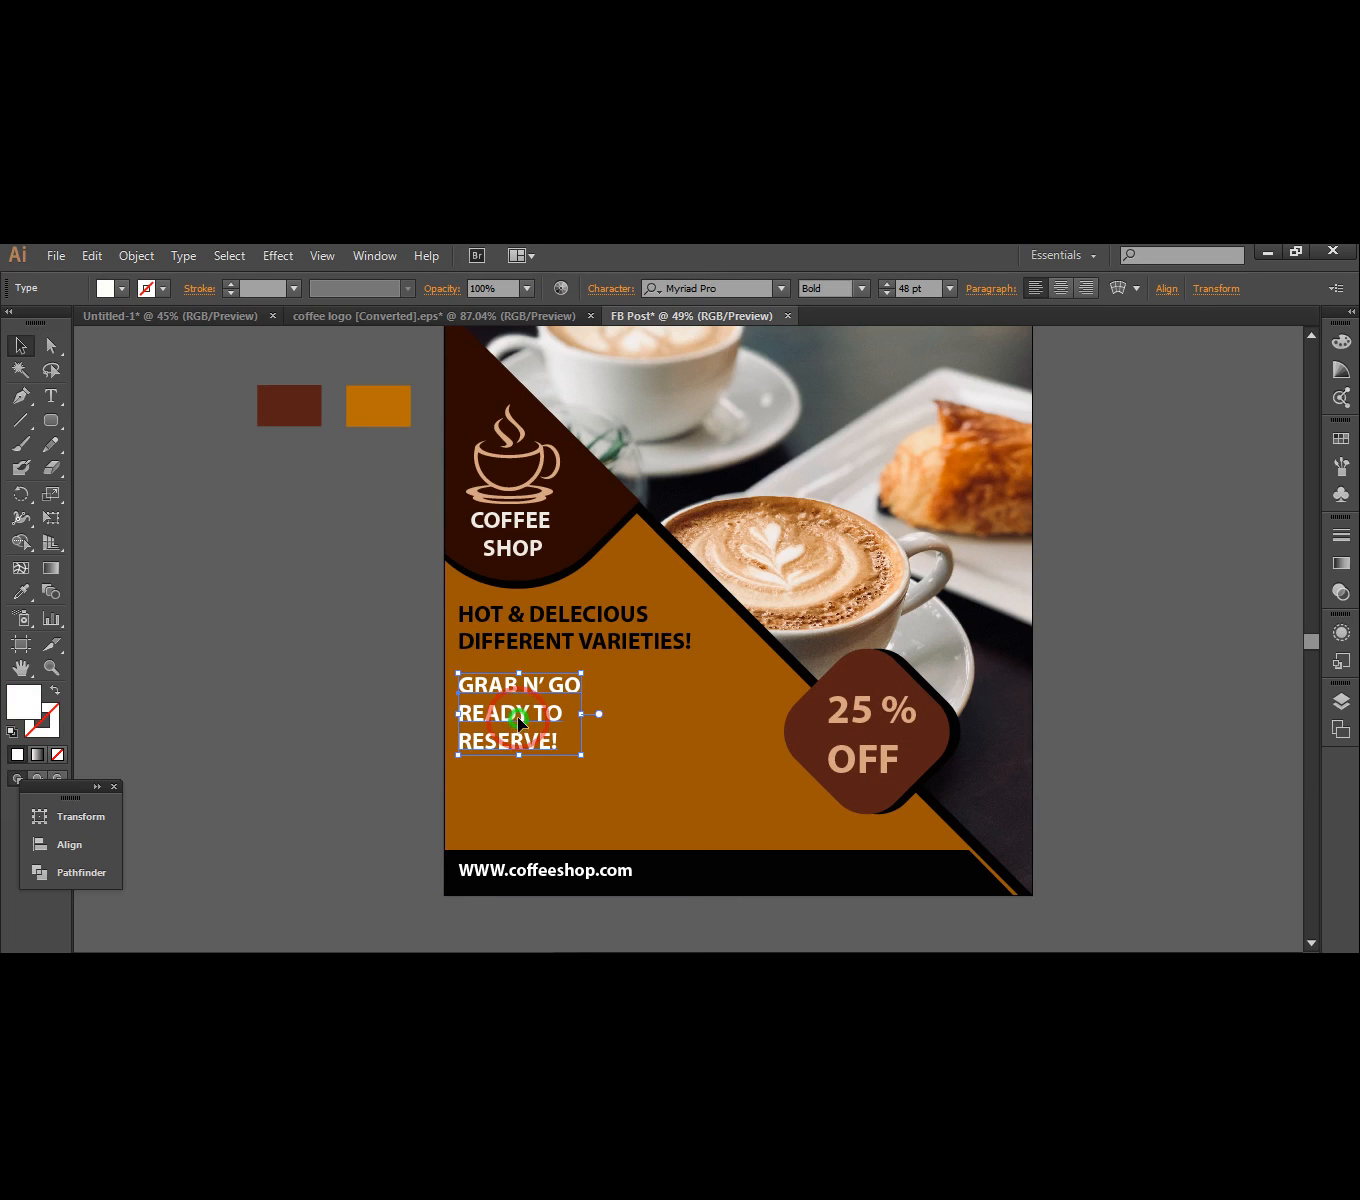
left_click(311, 635)
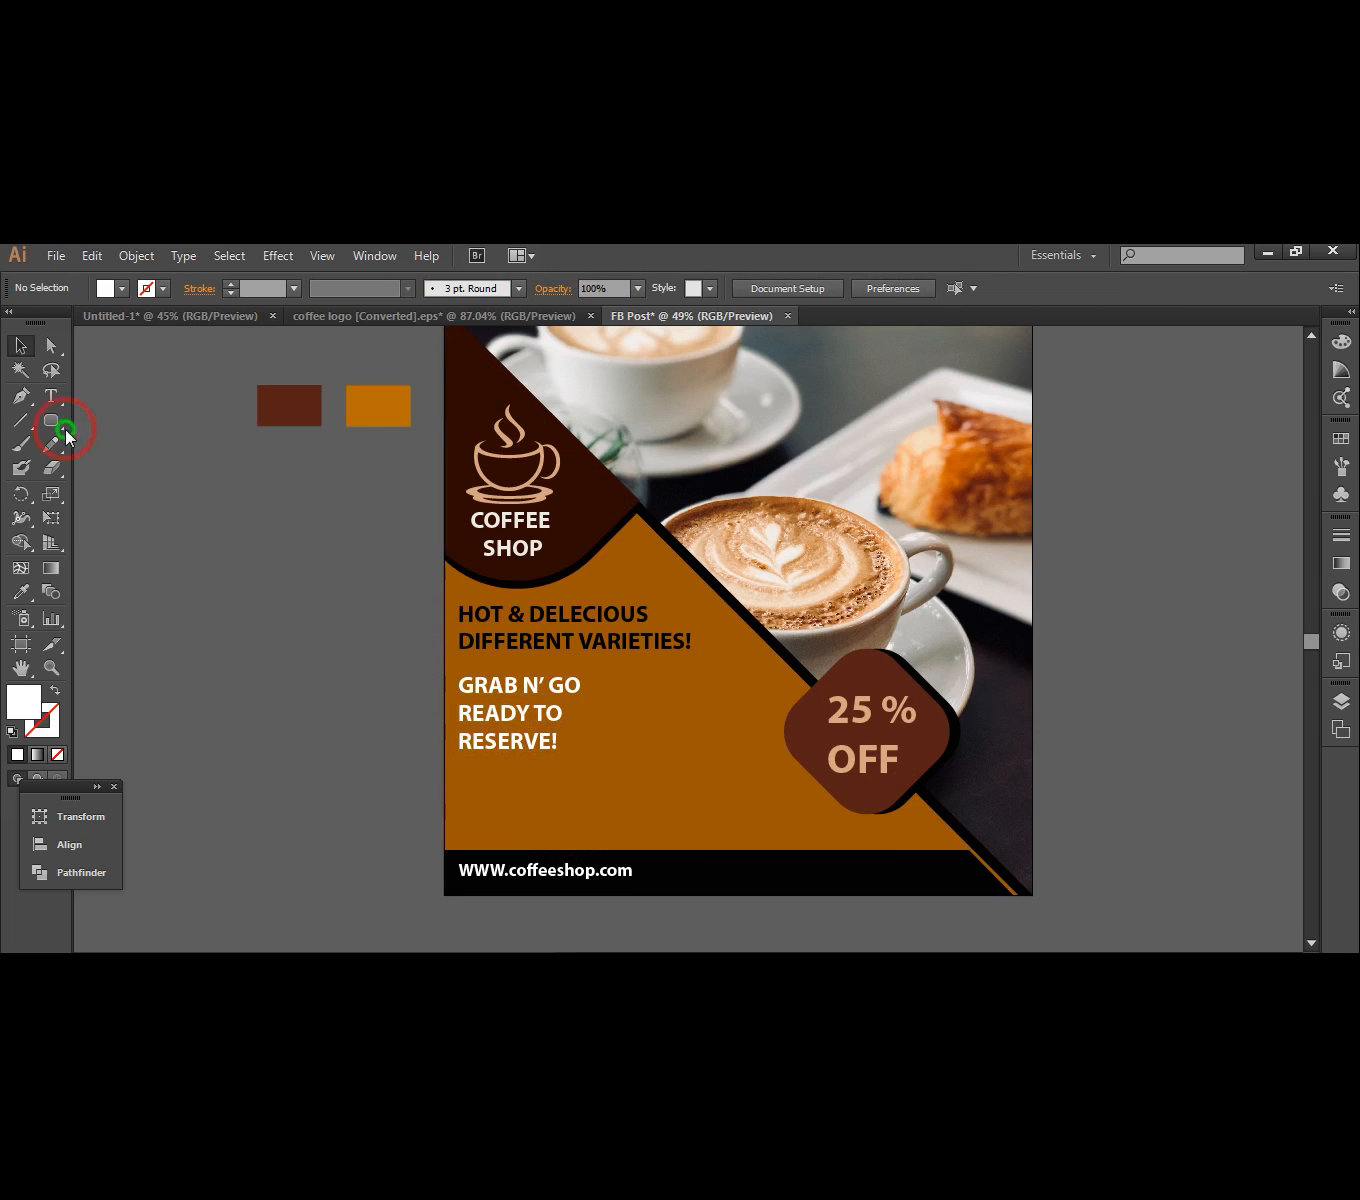
- Add the black text It's your Morning.. below the GRAB N' GO text on the brown shape, and deselect it
left_click(51, 395)
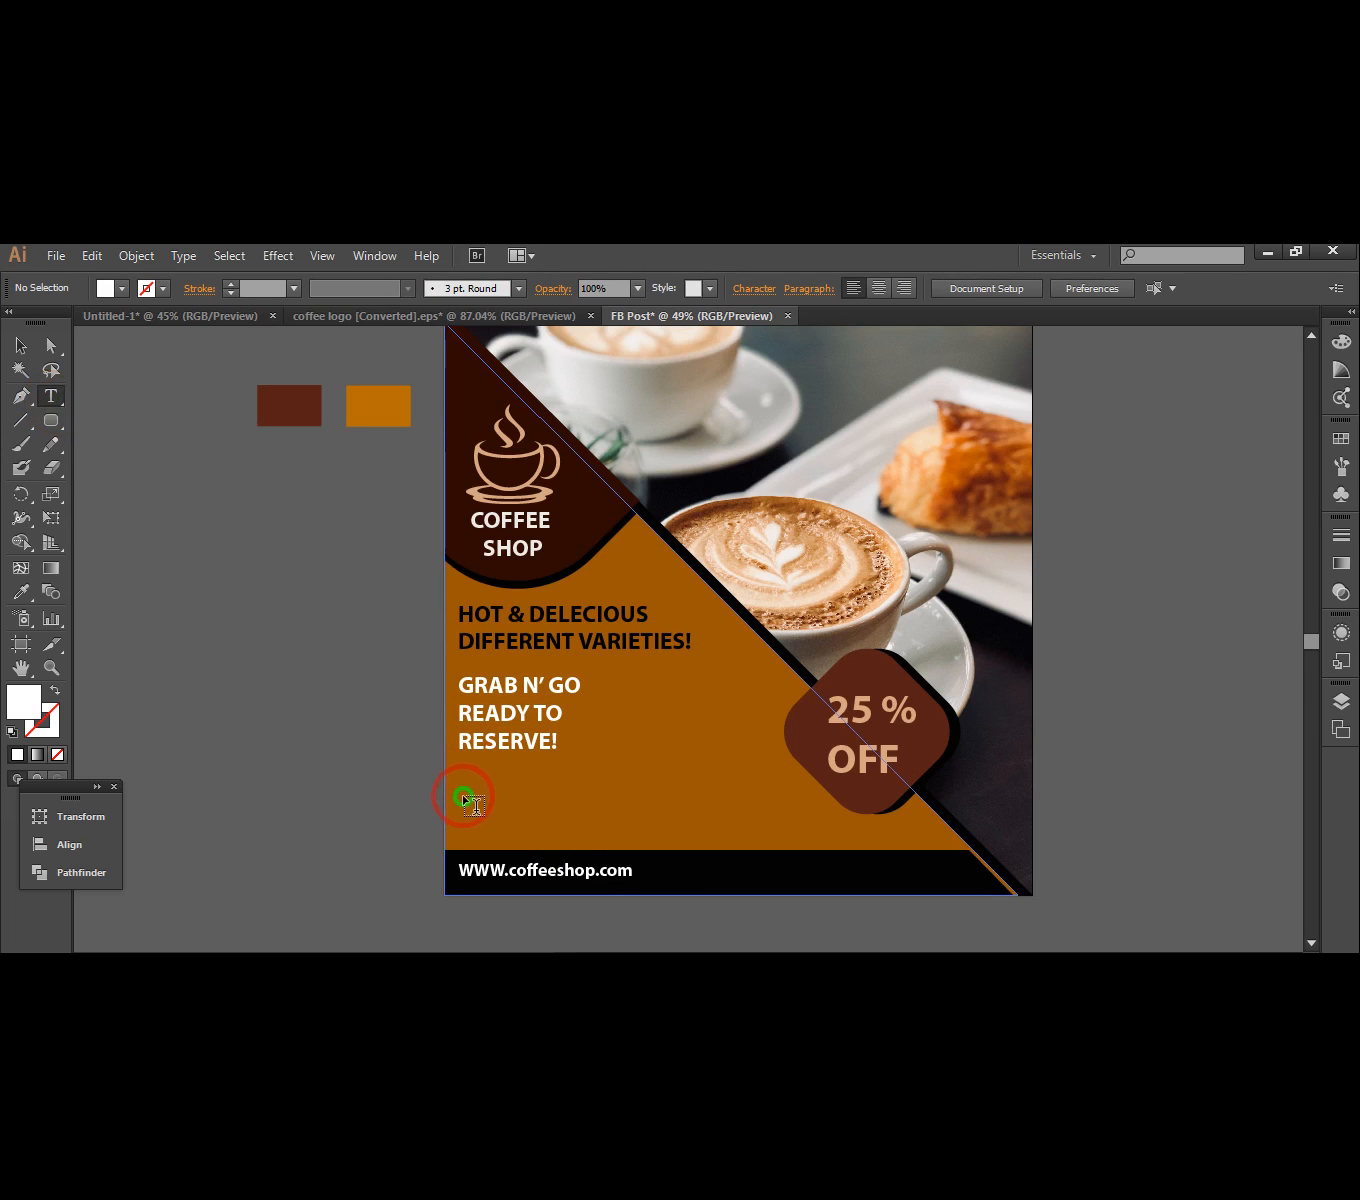
left_click(463, 797)
left_click(650, 870)
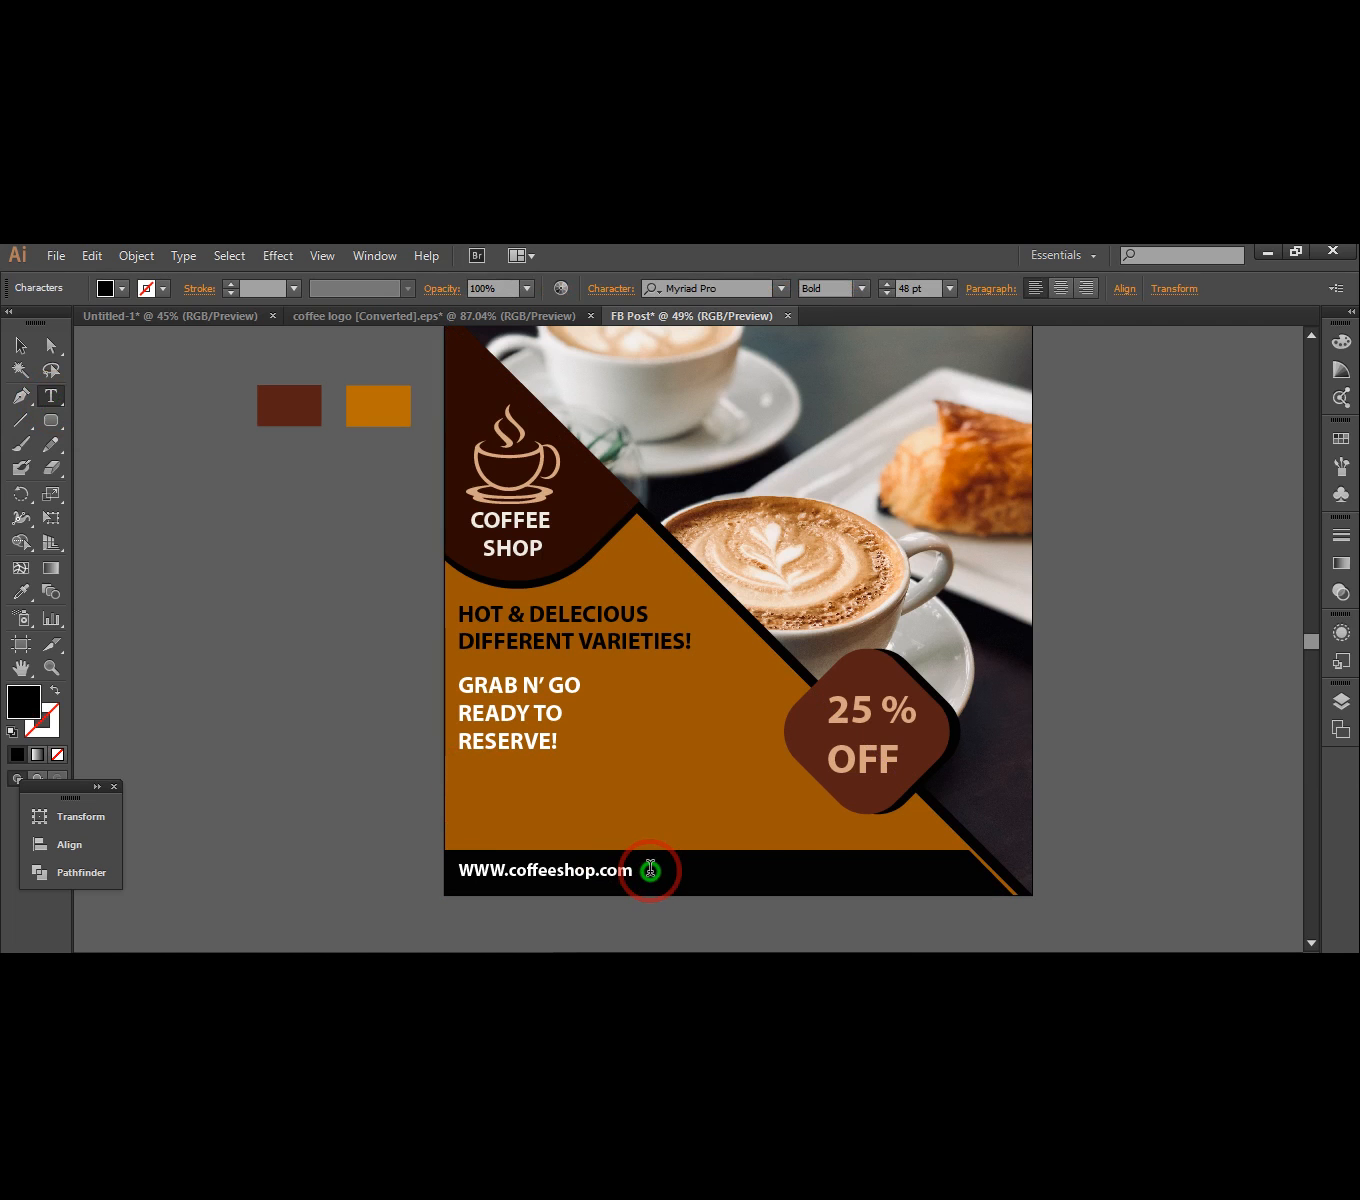
type("it")
key("BackSpace")
key("BackSpace")
type("I")
type("t")
type(";")
key("BackSpace")
type("'s your Mor")
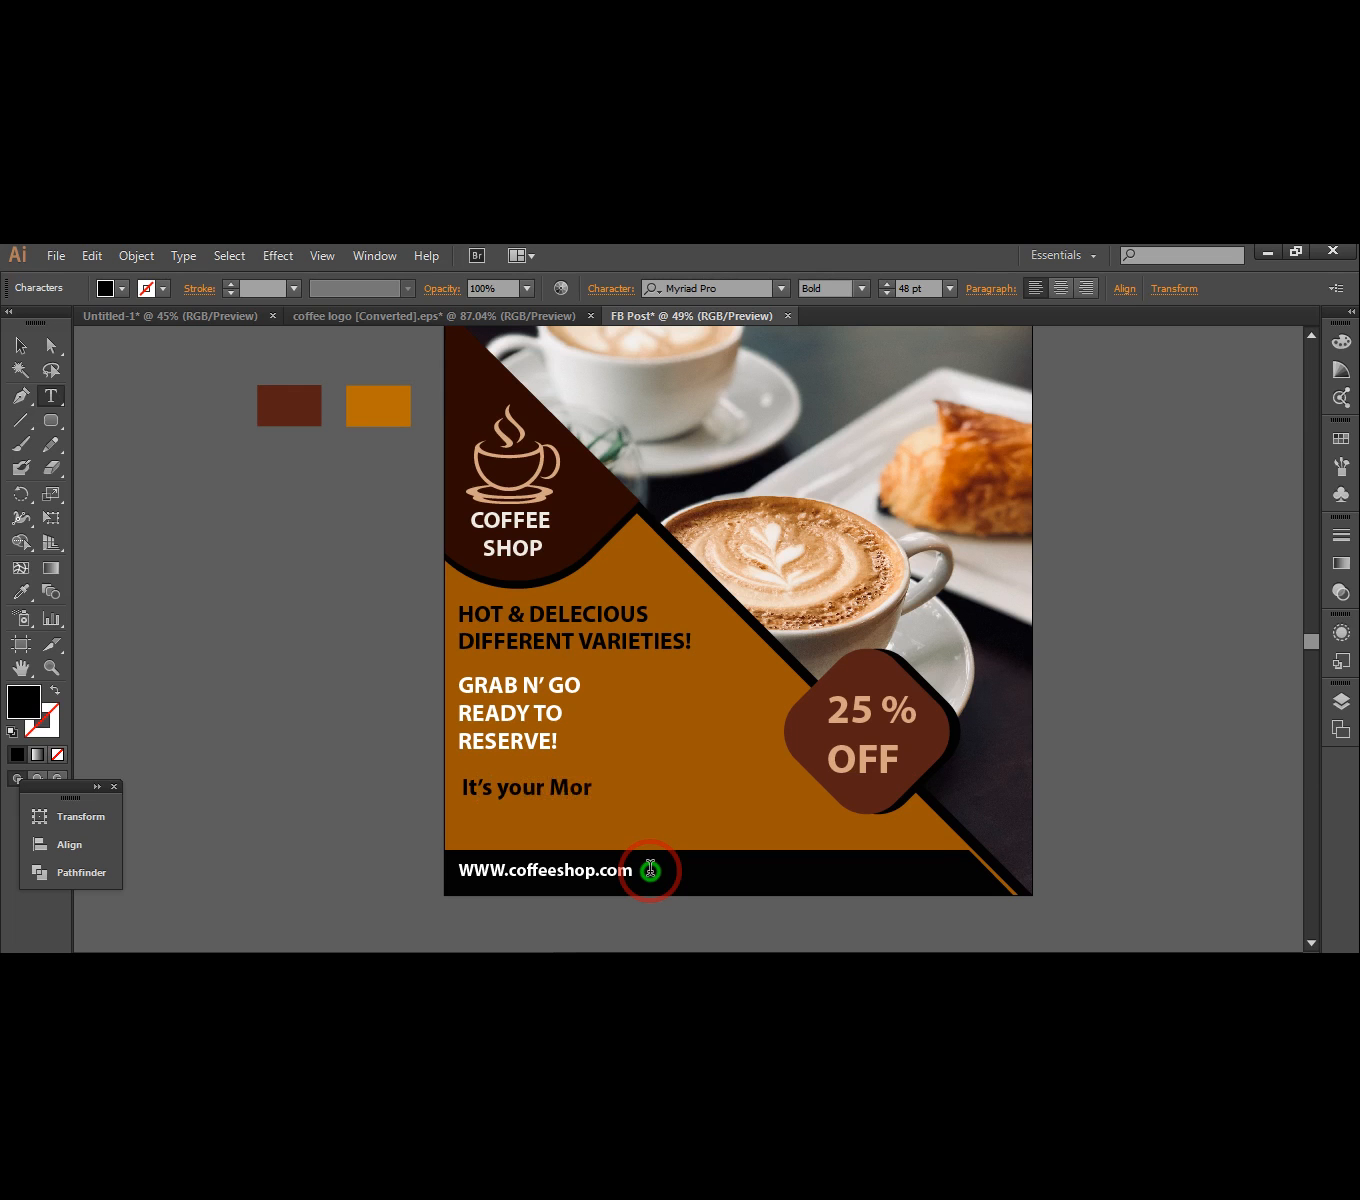
type("ning..")
left_click(24, 347)
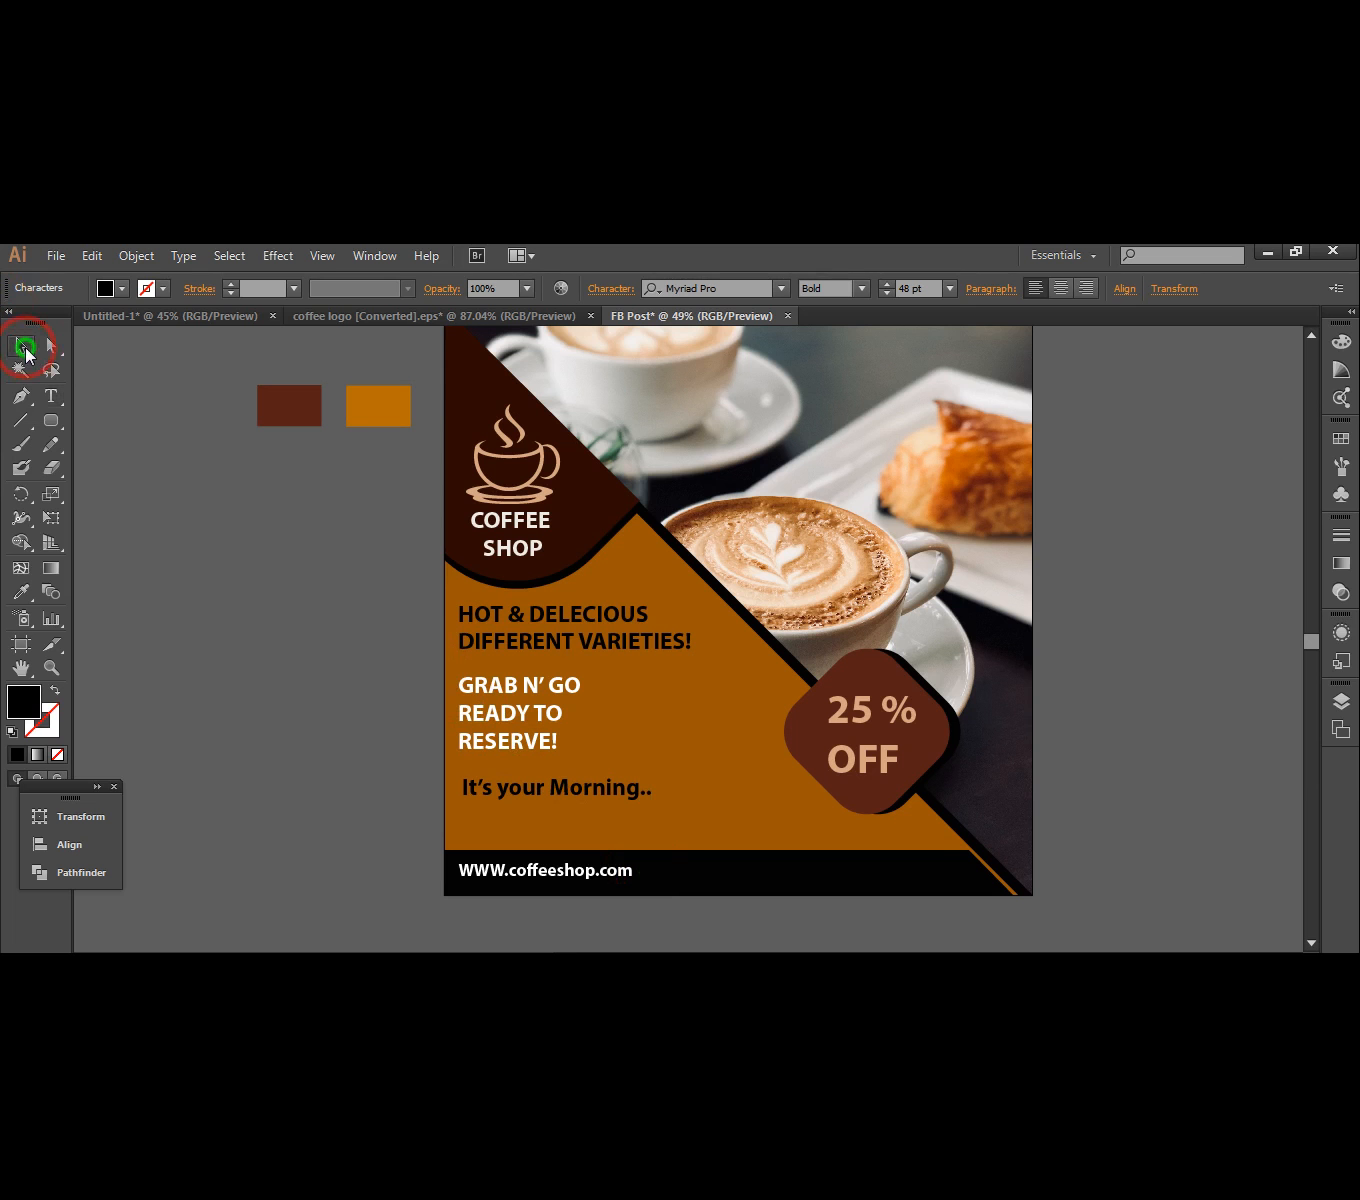
left_click(162, 645)
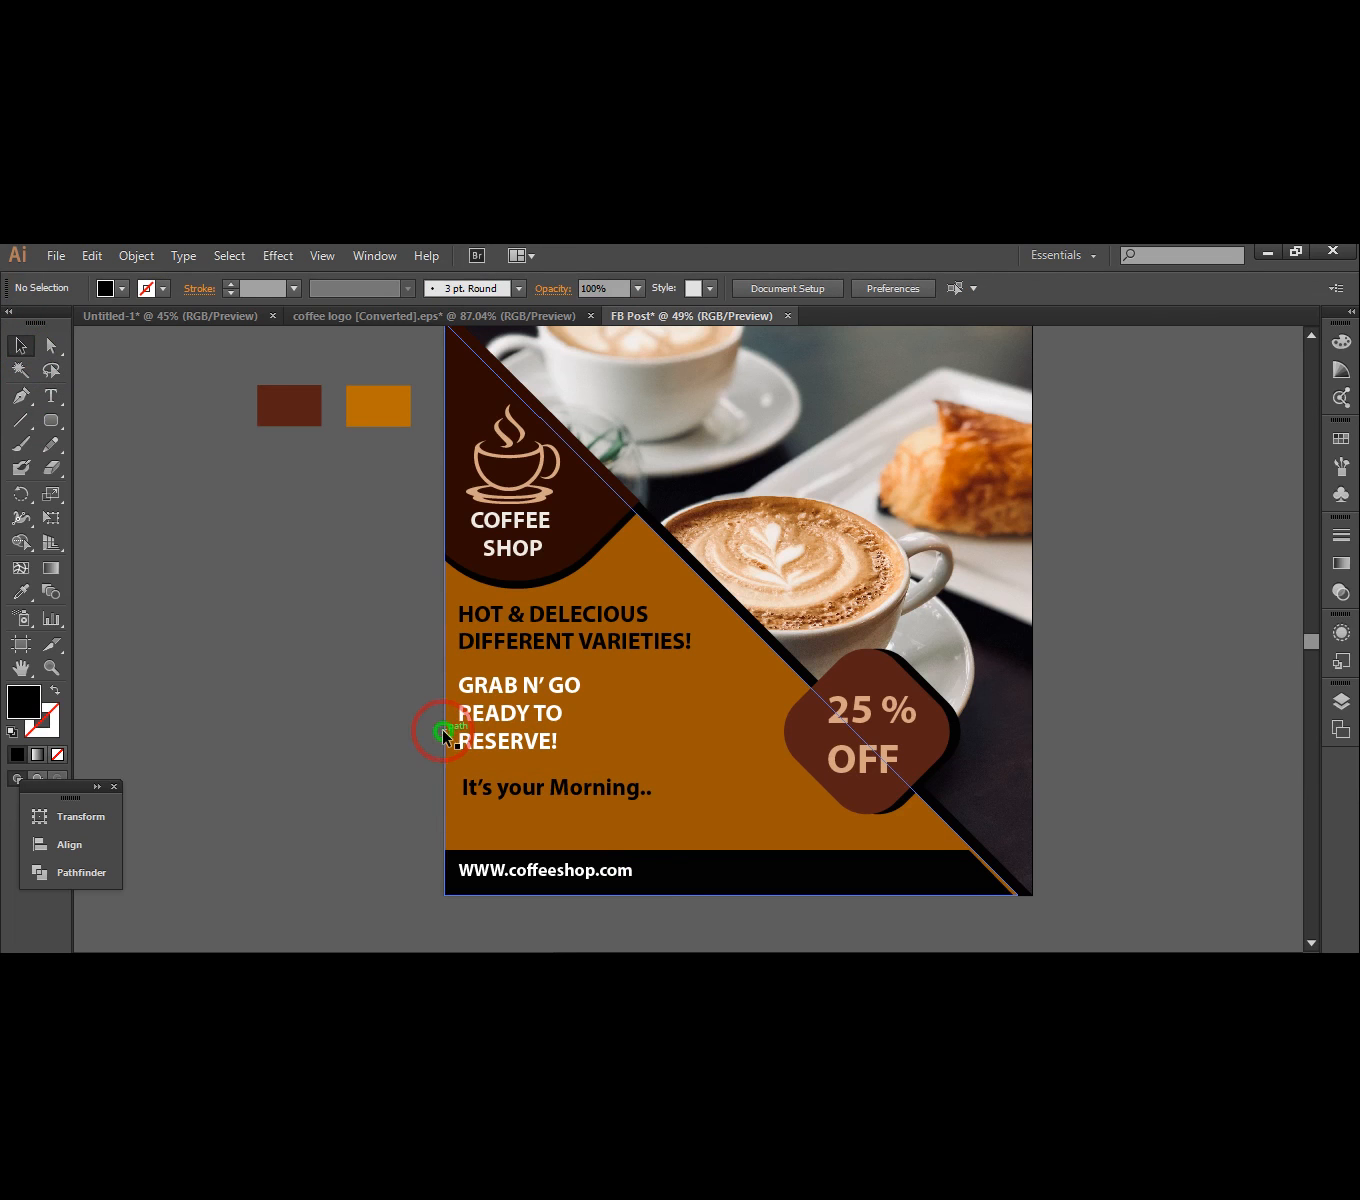
left_click(574, 794)
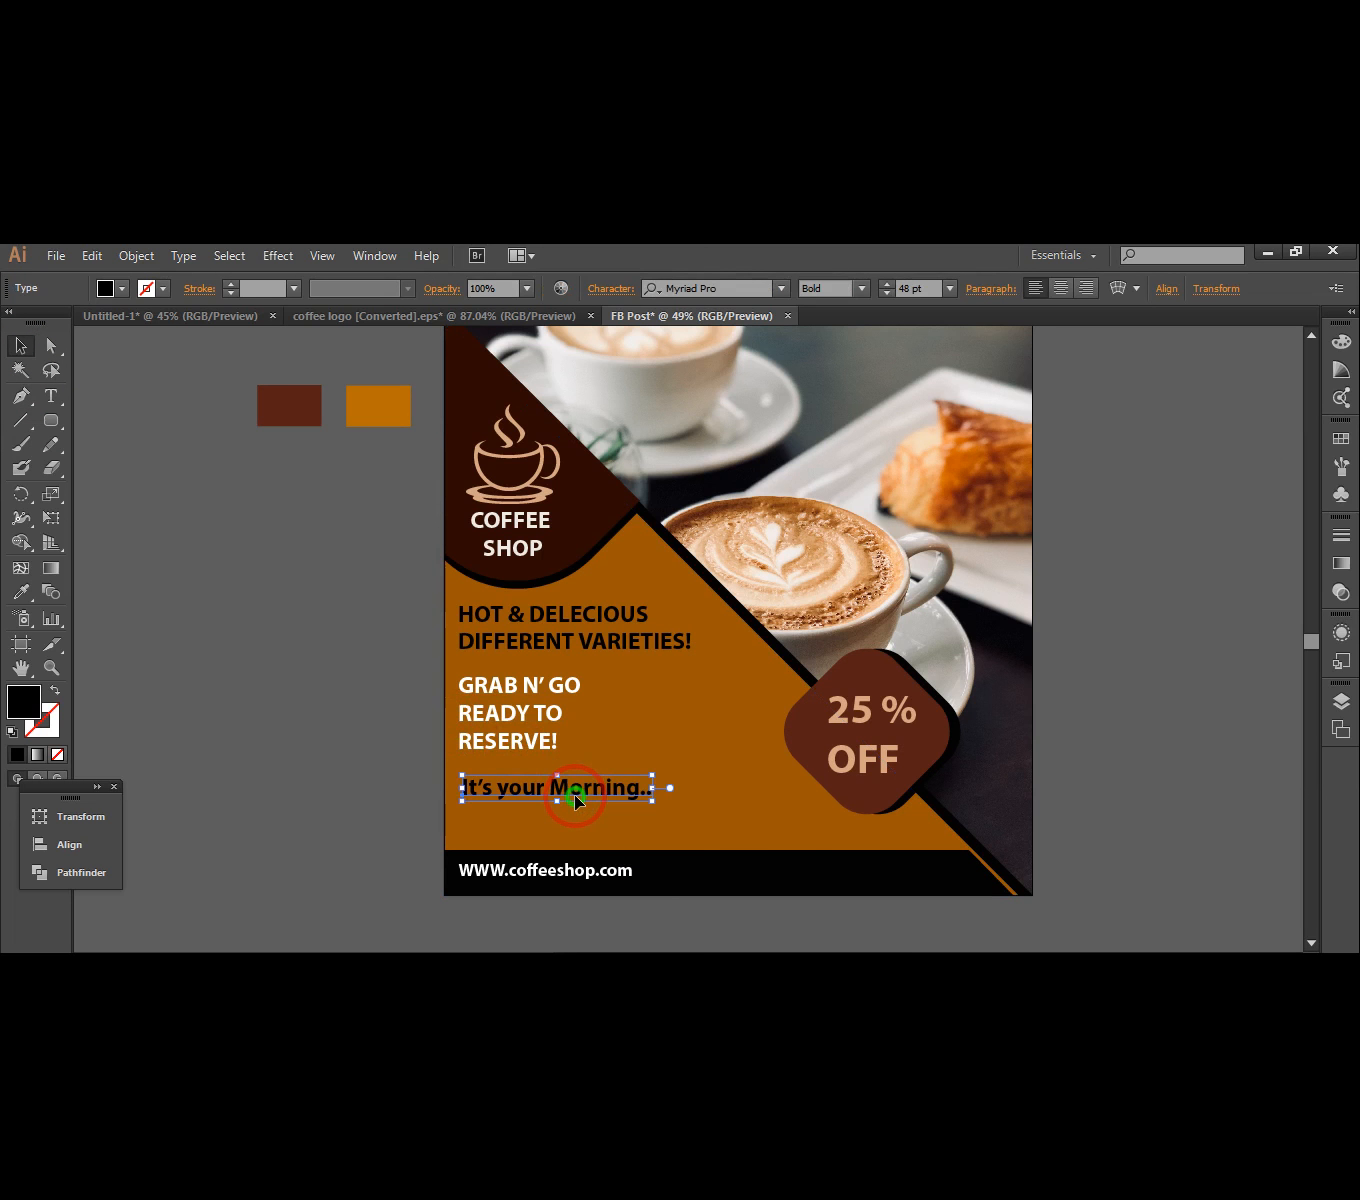
left_click(371, 730)
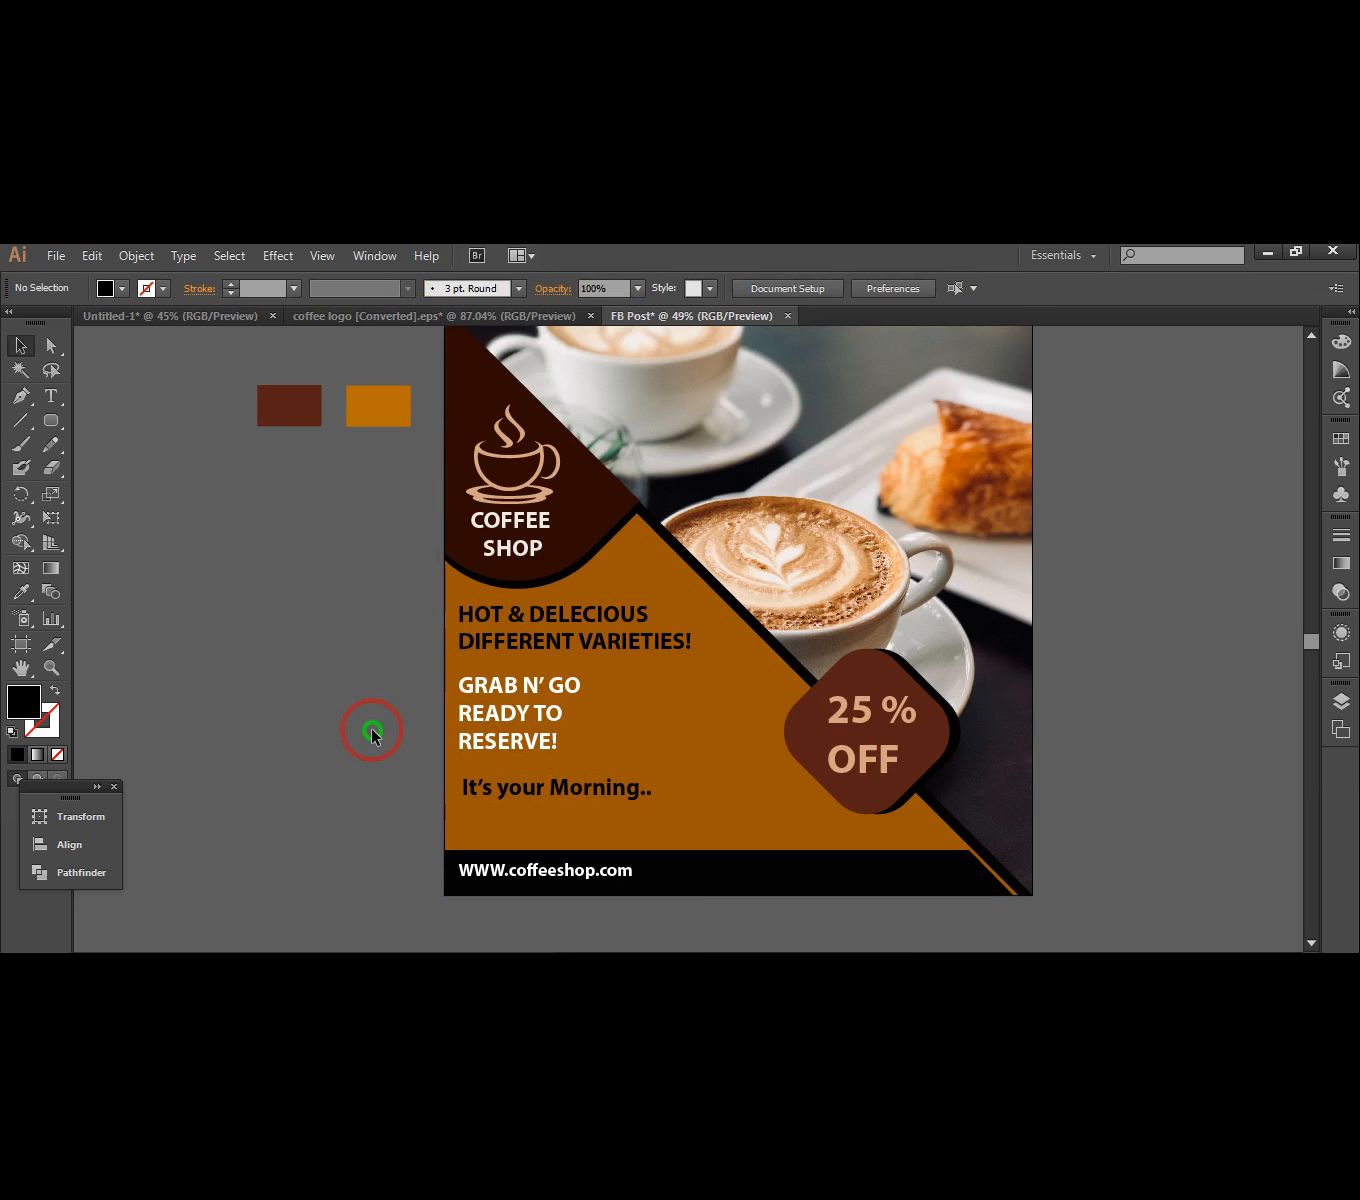
- Recolour the large brown shape behind the promotional texts with the orange of the sample swatch beside the artboard, and deselect it
left_click(728, 757)
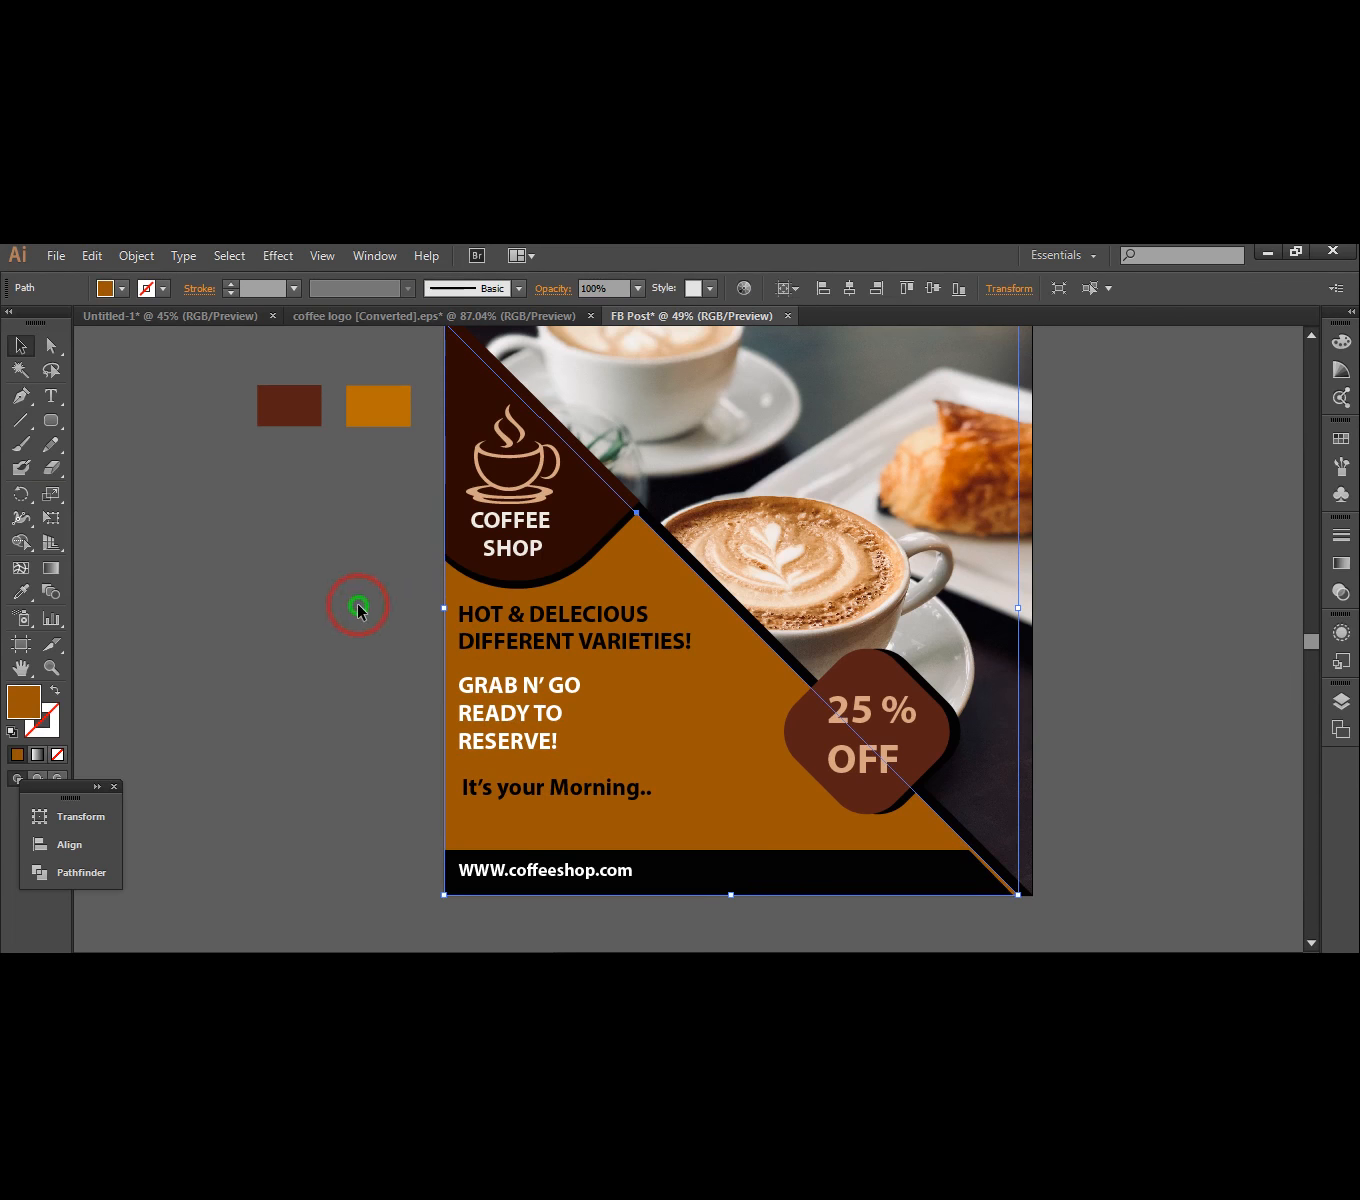
left_click(18, 594)
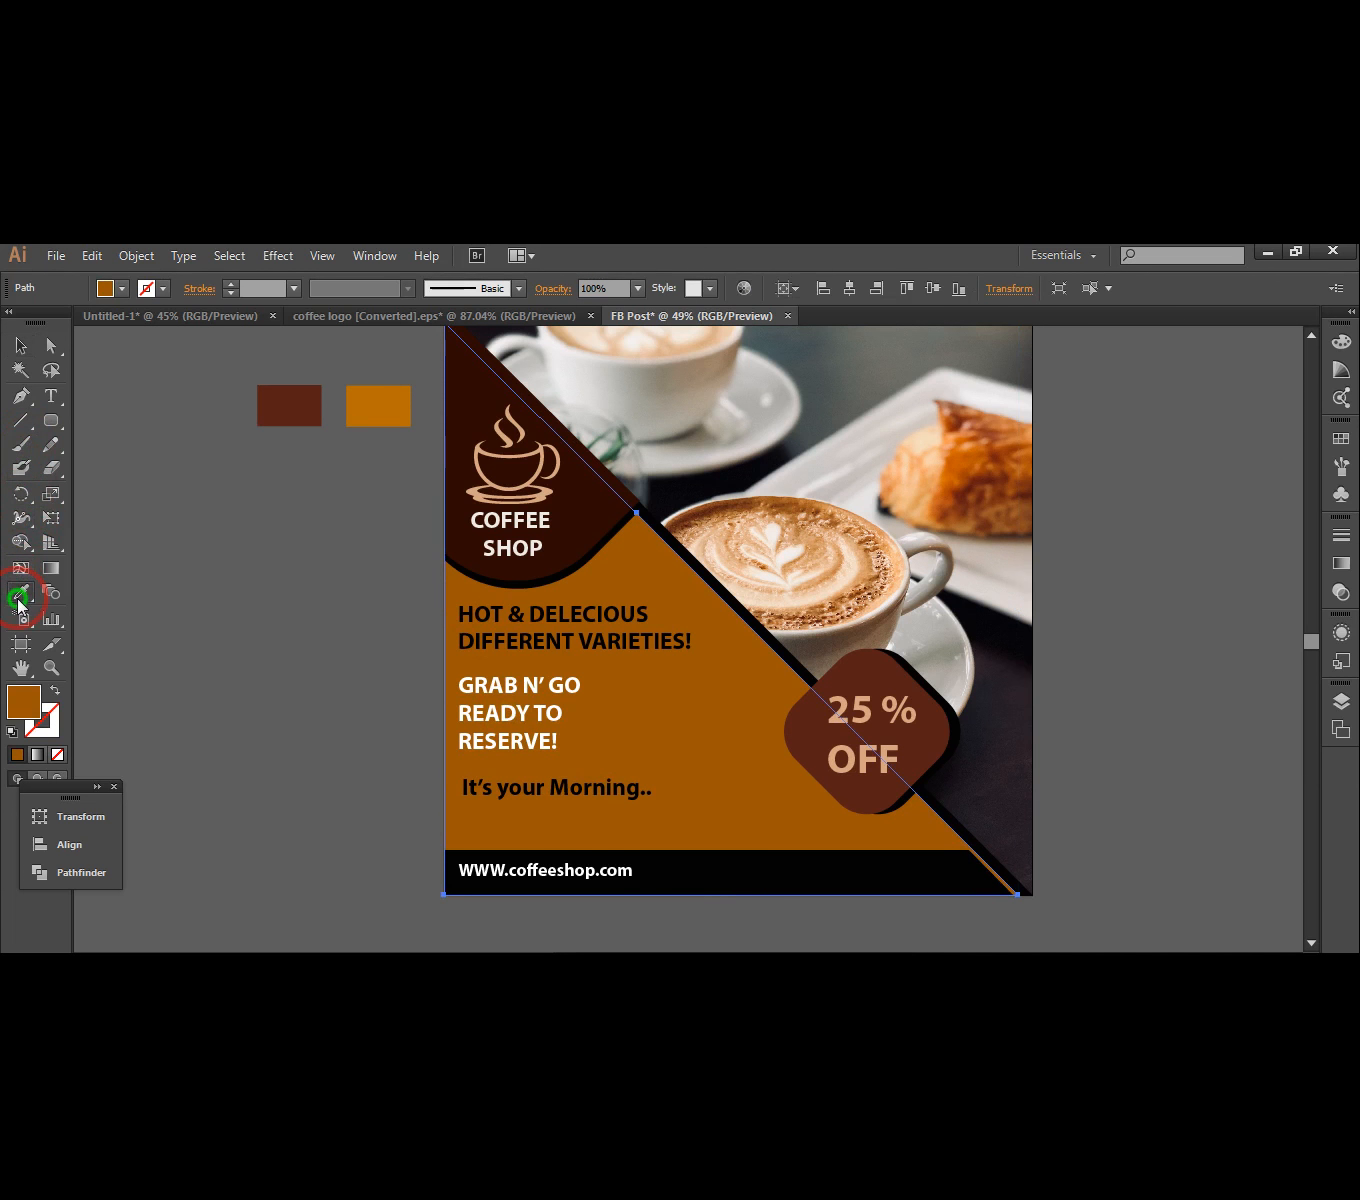
left_click(389, 398)
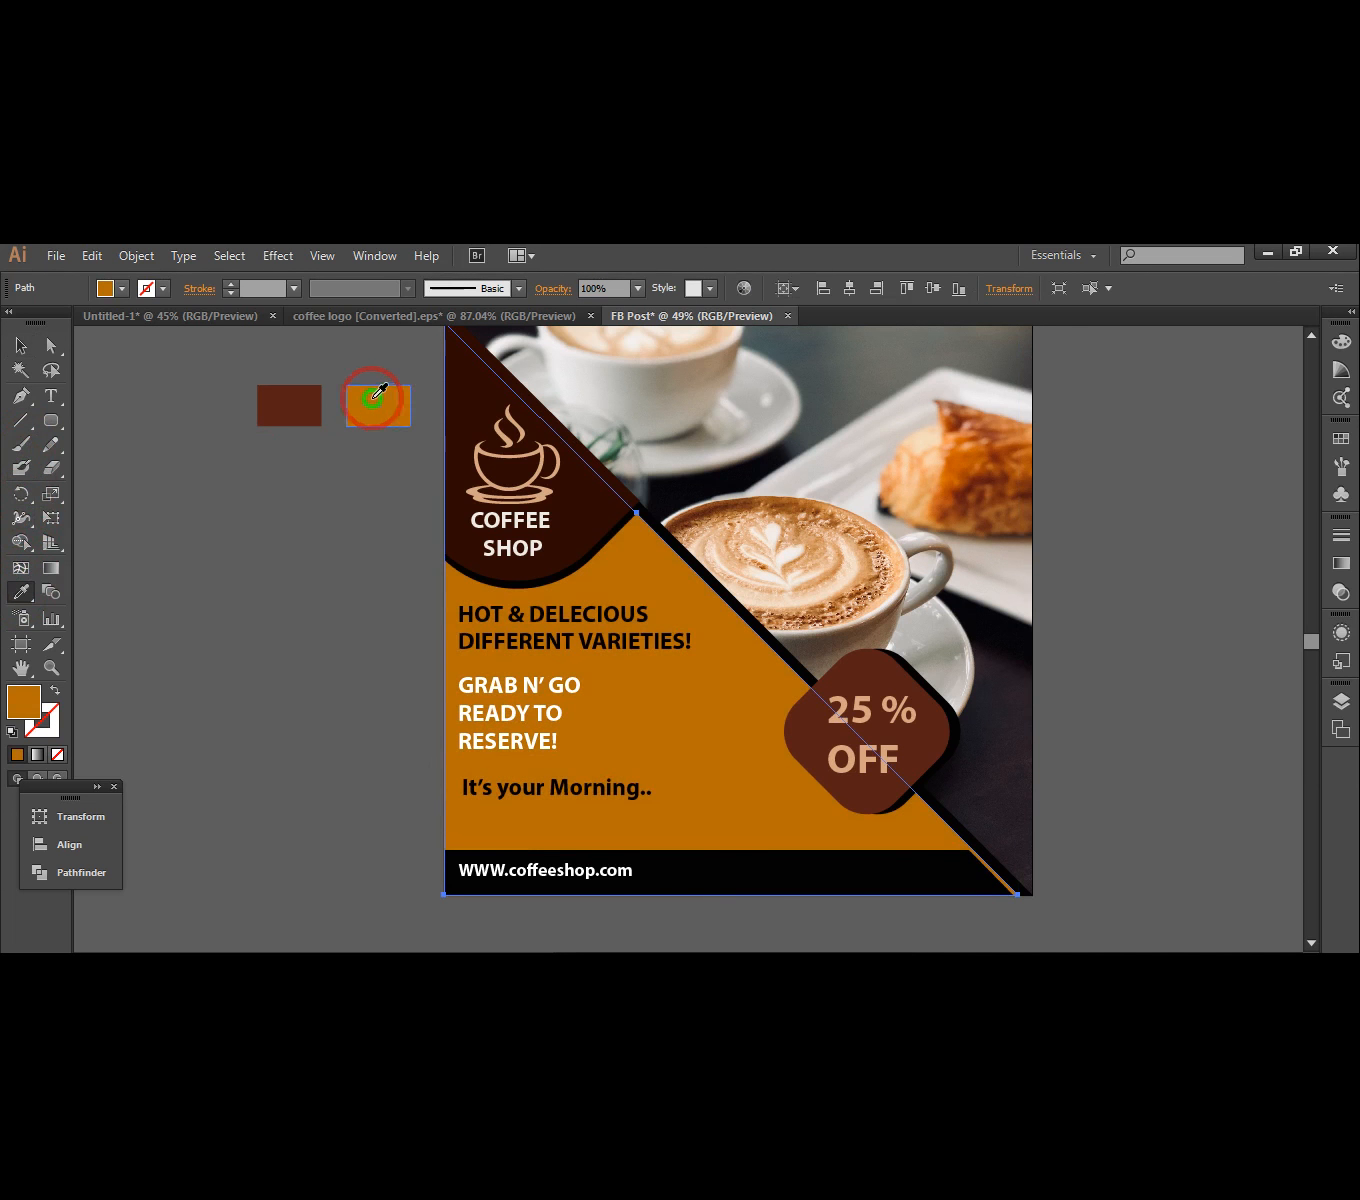
left_click(20, 346)
left_click(322, 498)
- Recolour the dark shape behind the COFFEE SHOP logo with the reddish brown of the sample swatch, and deselect it
left_click(580, 517)
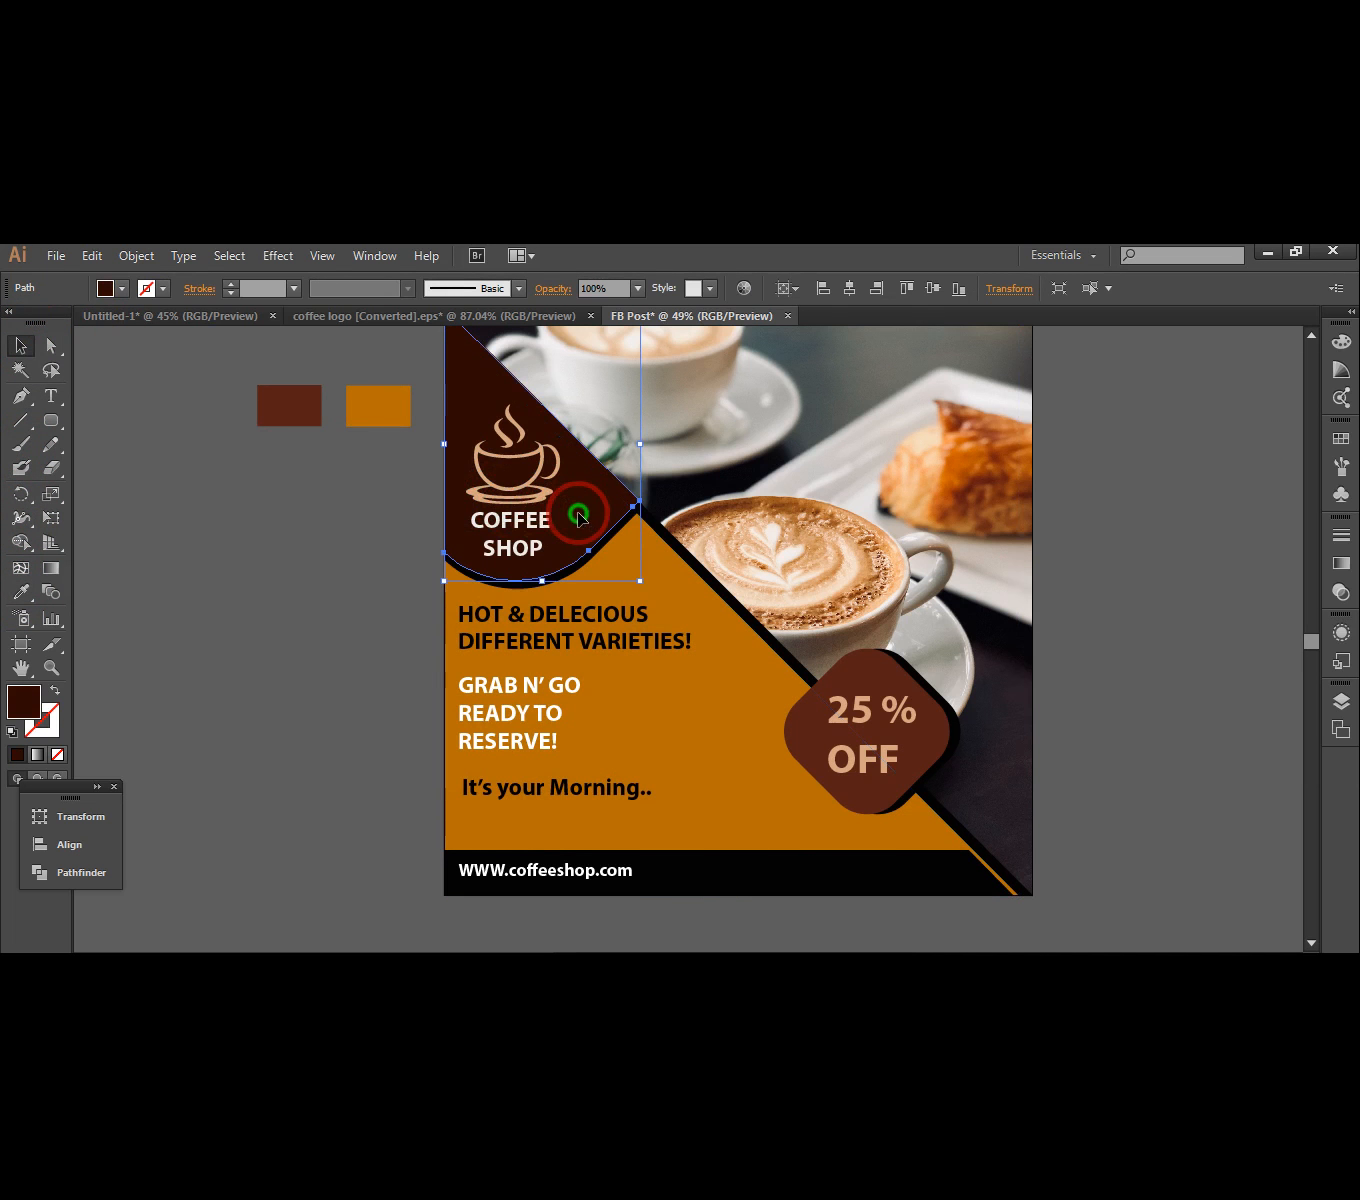
left_click(19, 596)
left_click(281, 404)
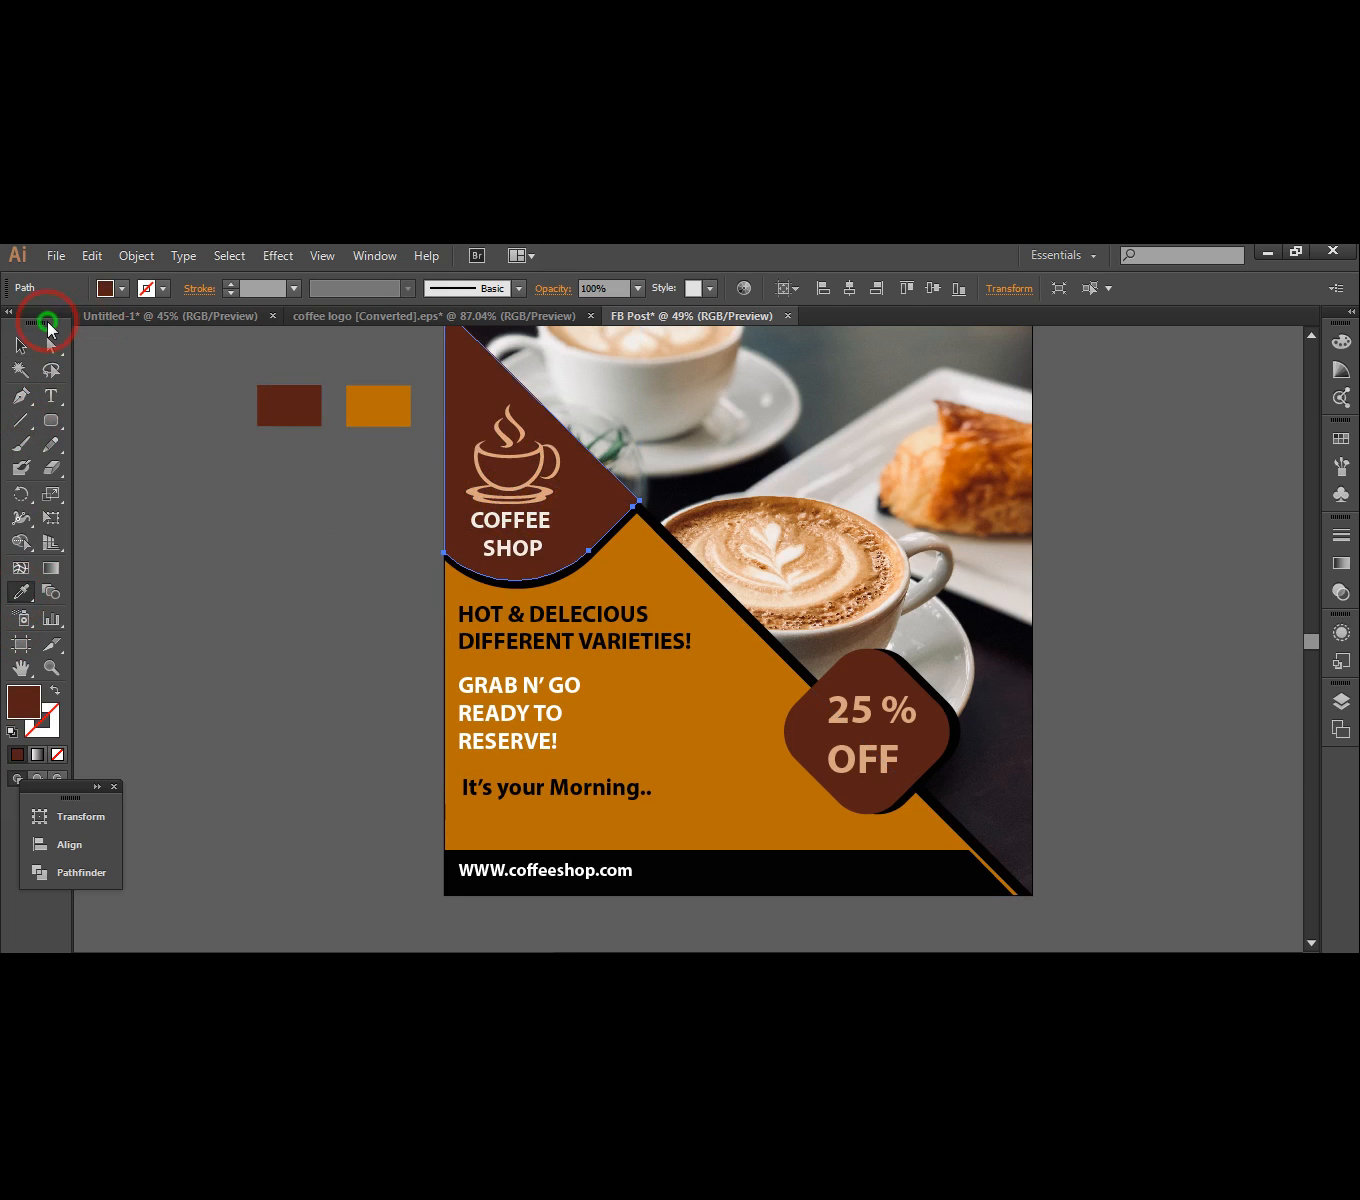
left_click(20, 345)
left_click(181, 363)
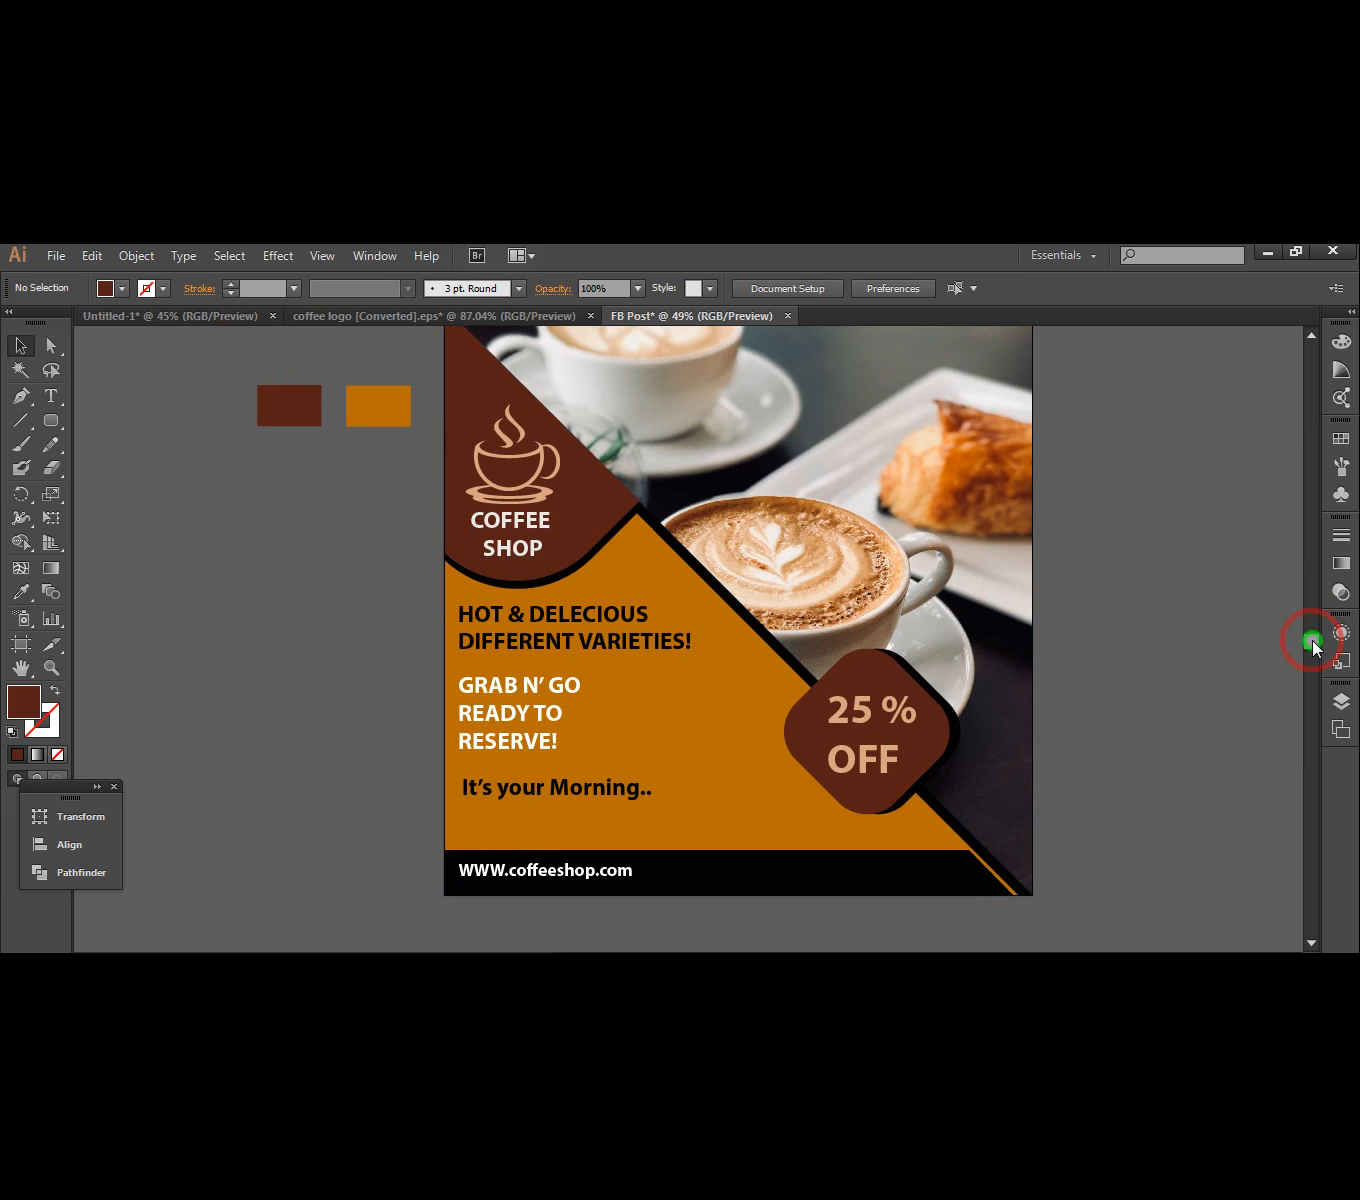
- Try moving the black web address strip slightly up and sending it one level backward, undo both changes, and deselect it
left_click(950, 880)
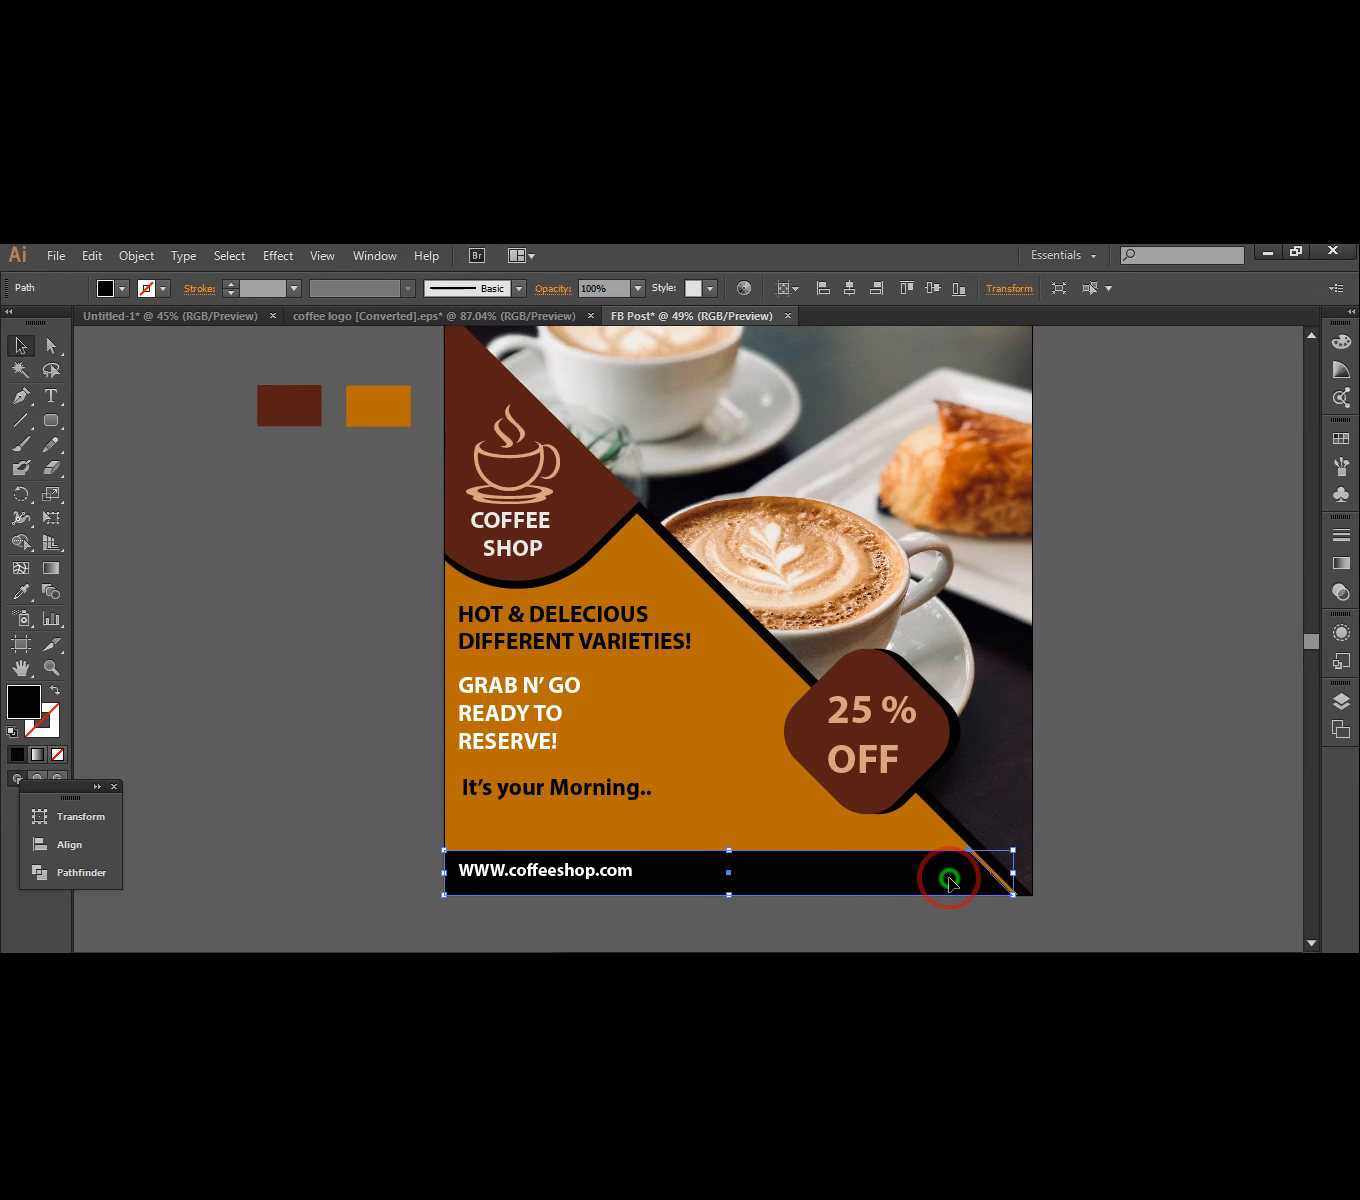
left_click_drag(950, 880, 948, 875)
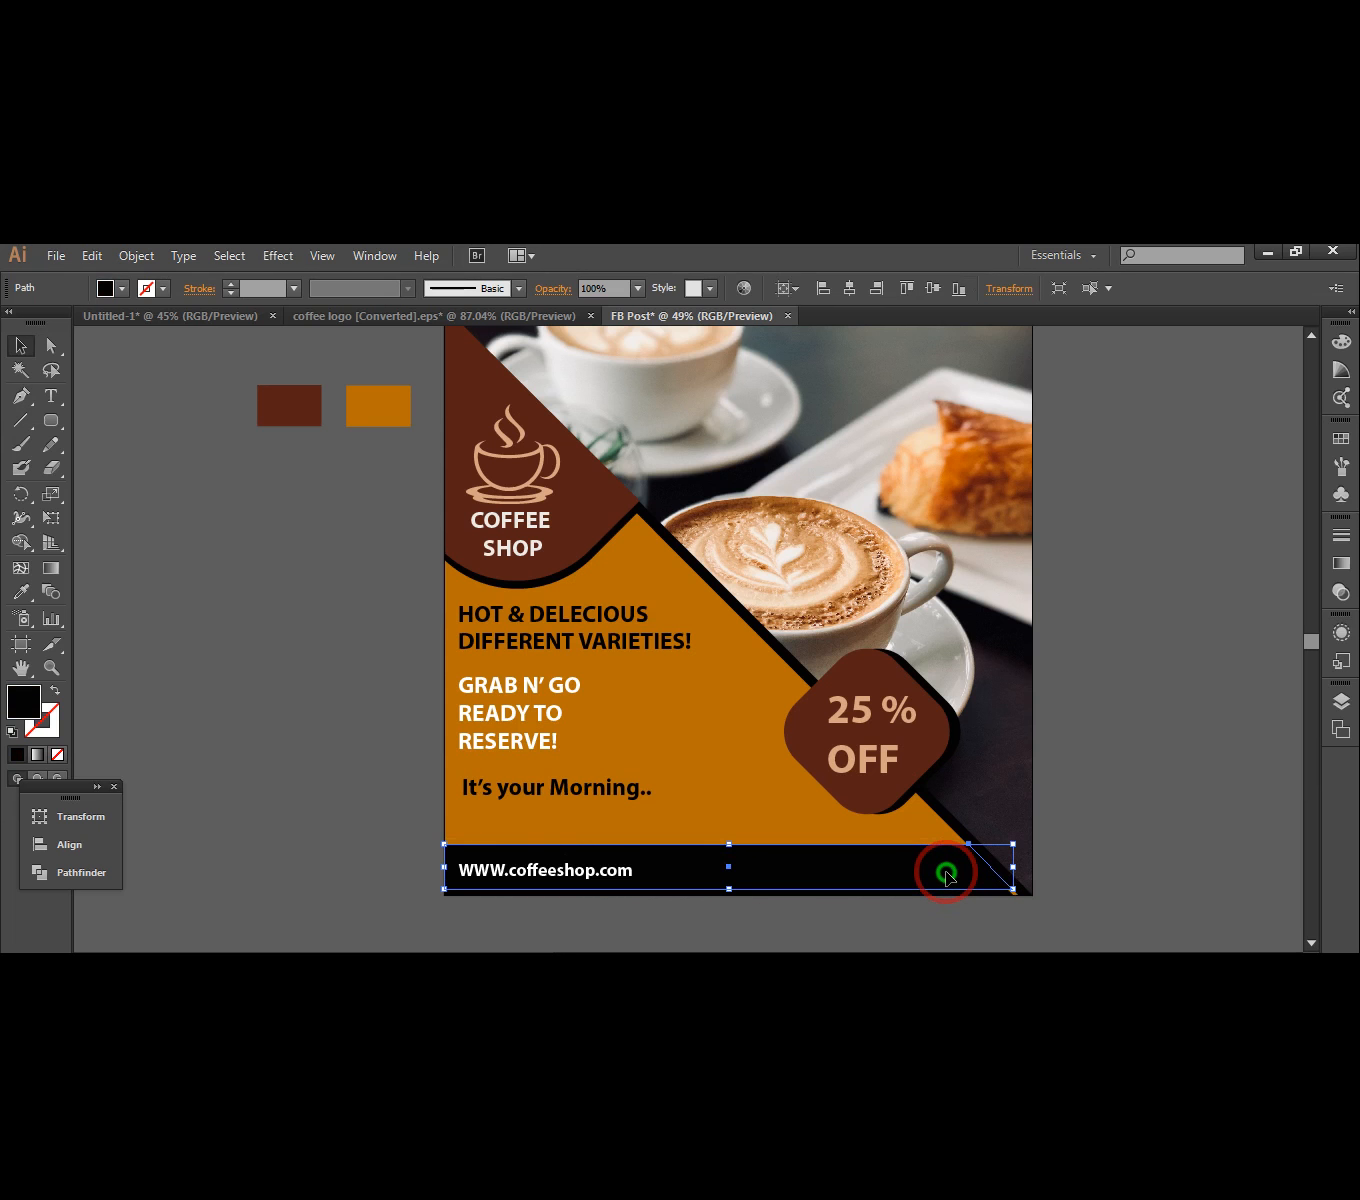
key("ctrl")
key("ctrl+[")
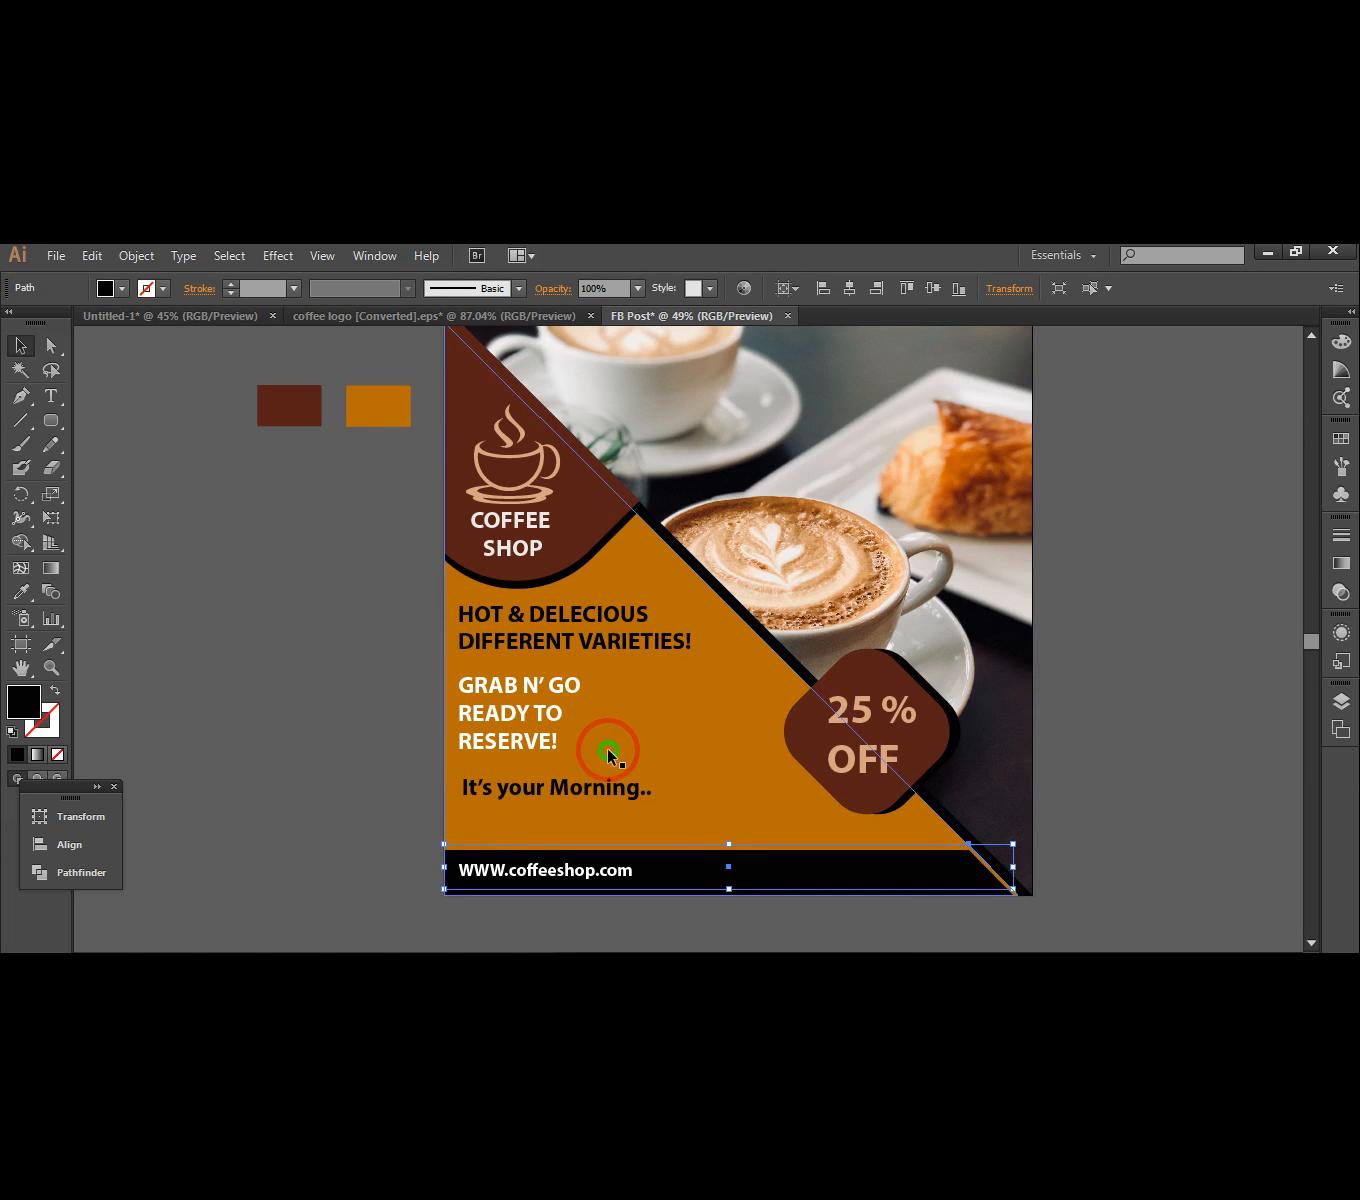
key("ctrl+z")
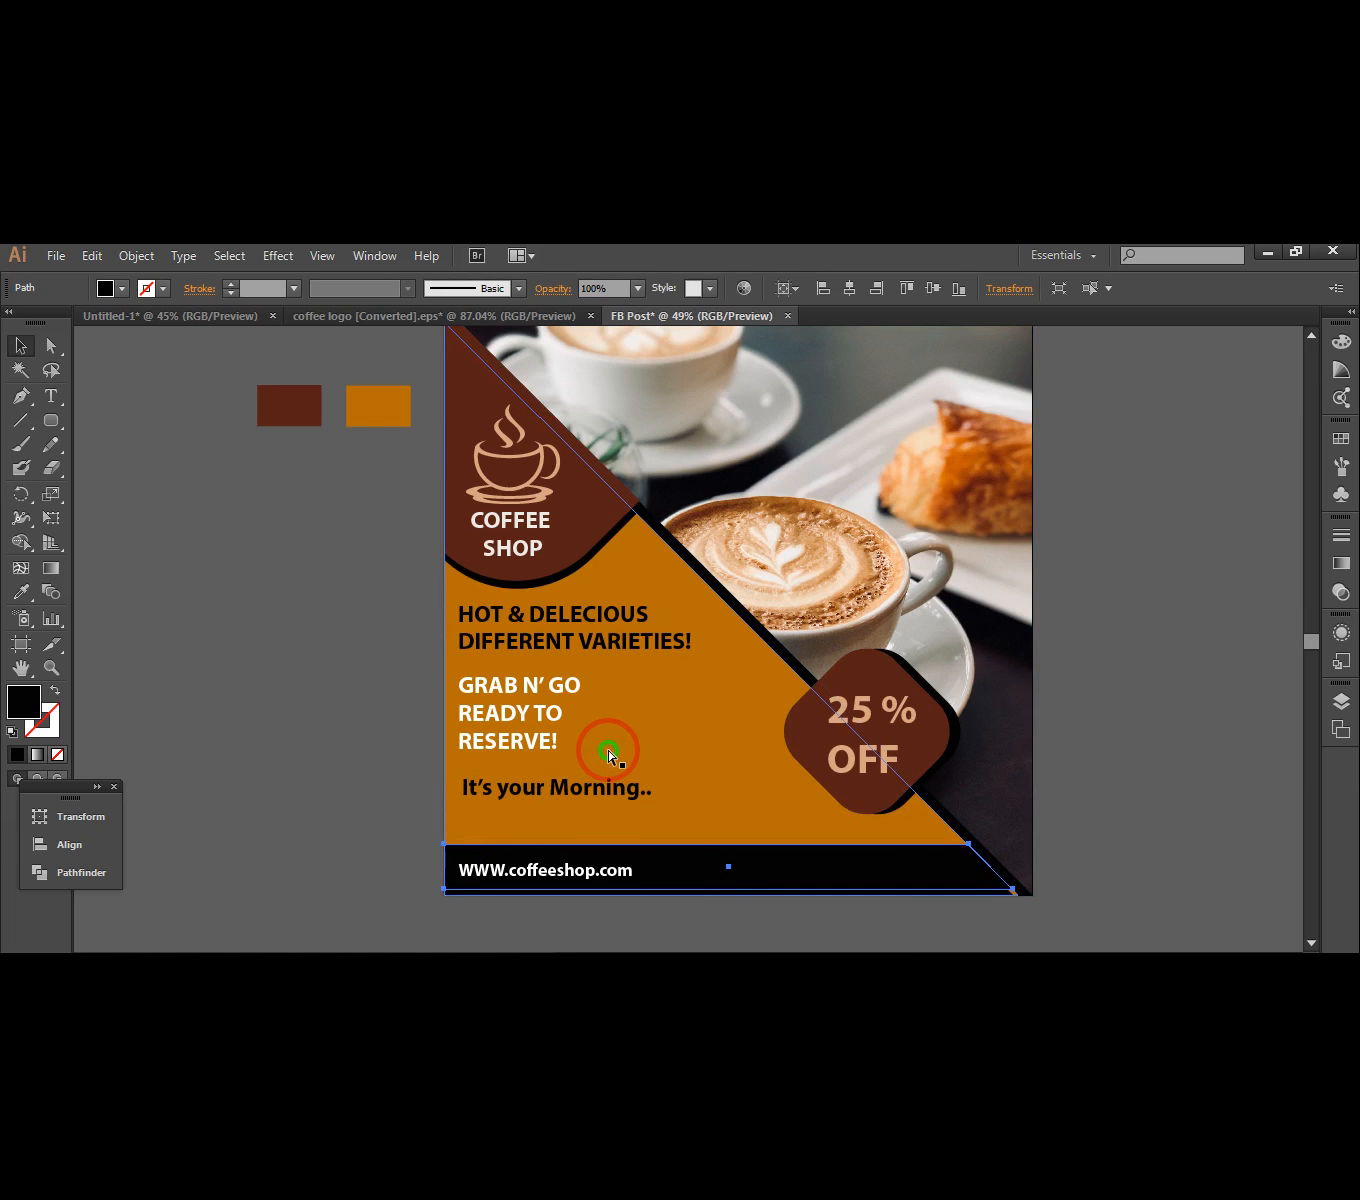
key("ctrl+z")
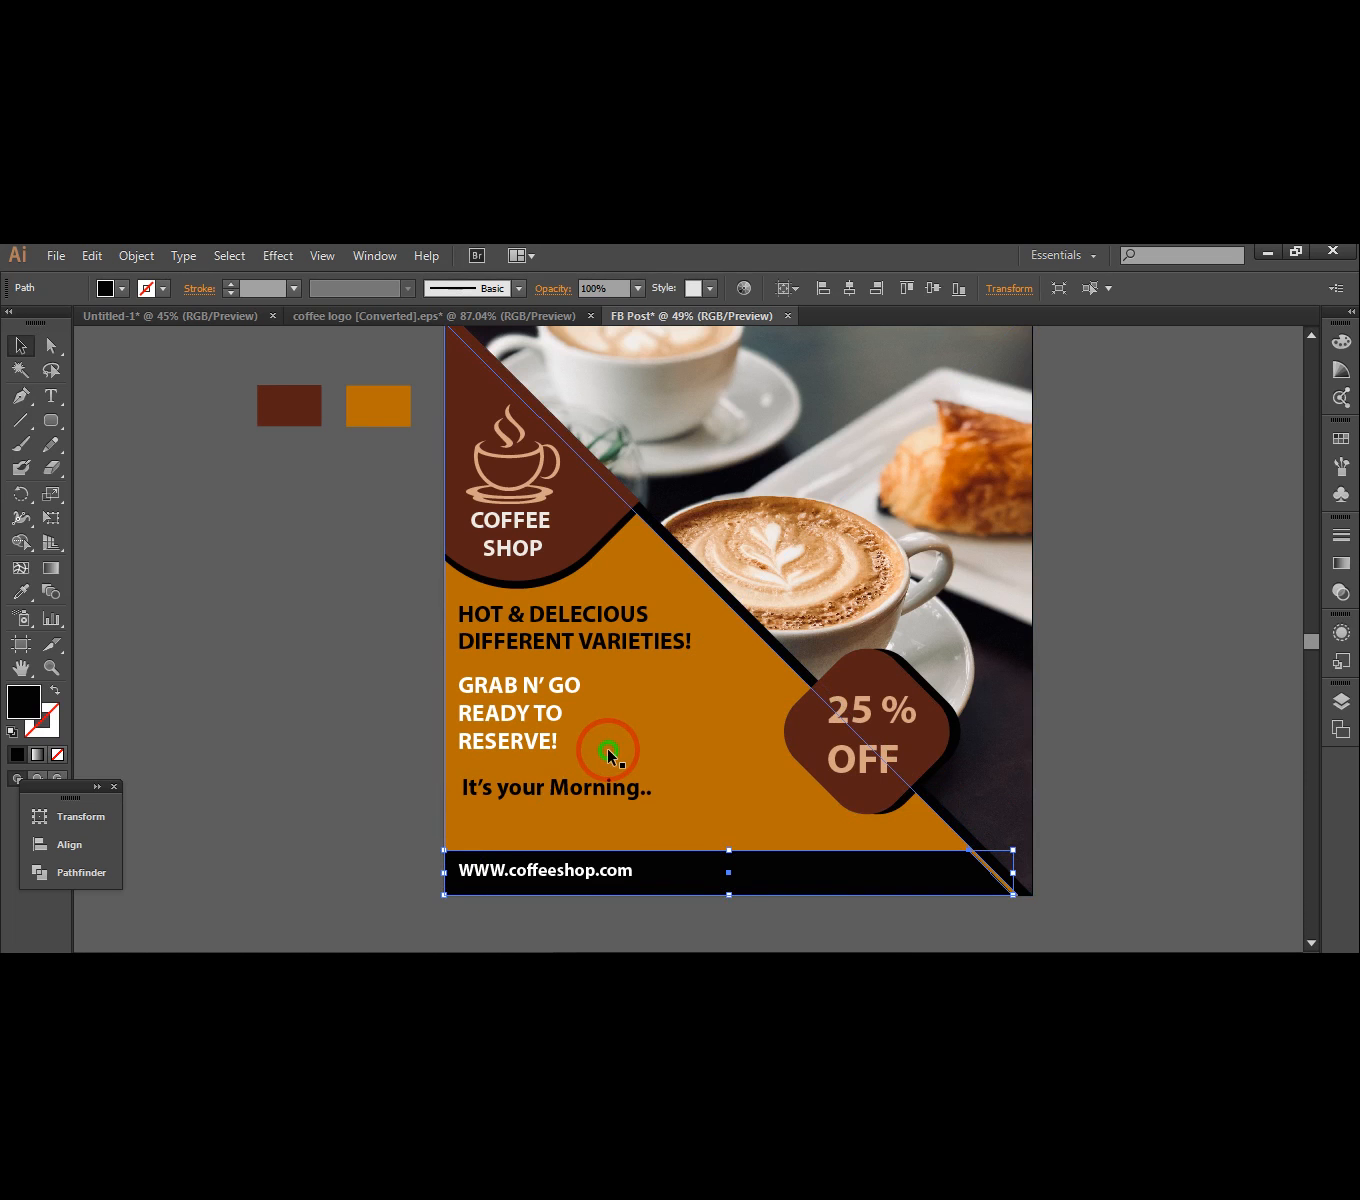
left_click(320, 695)
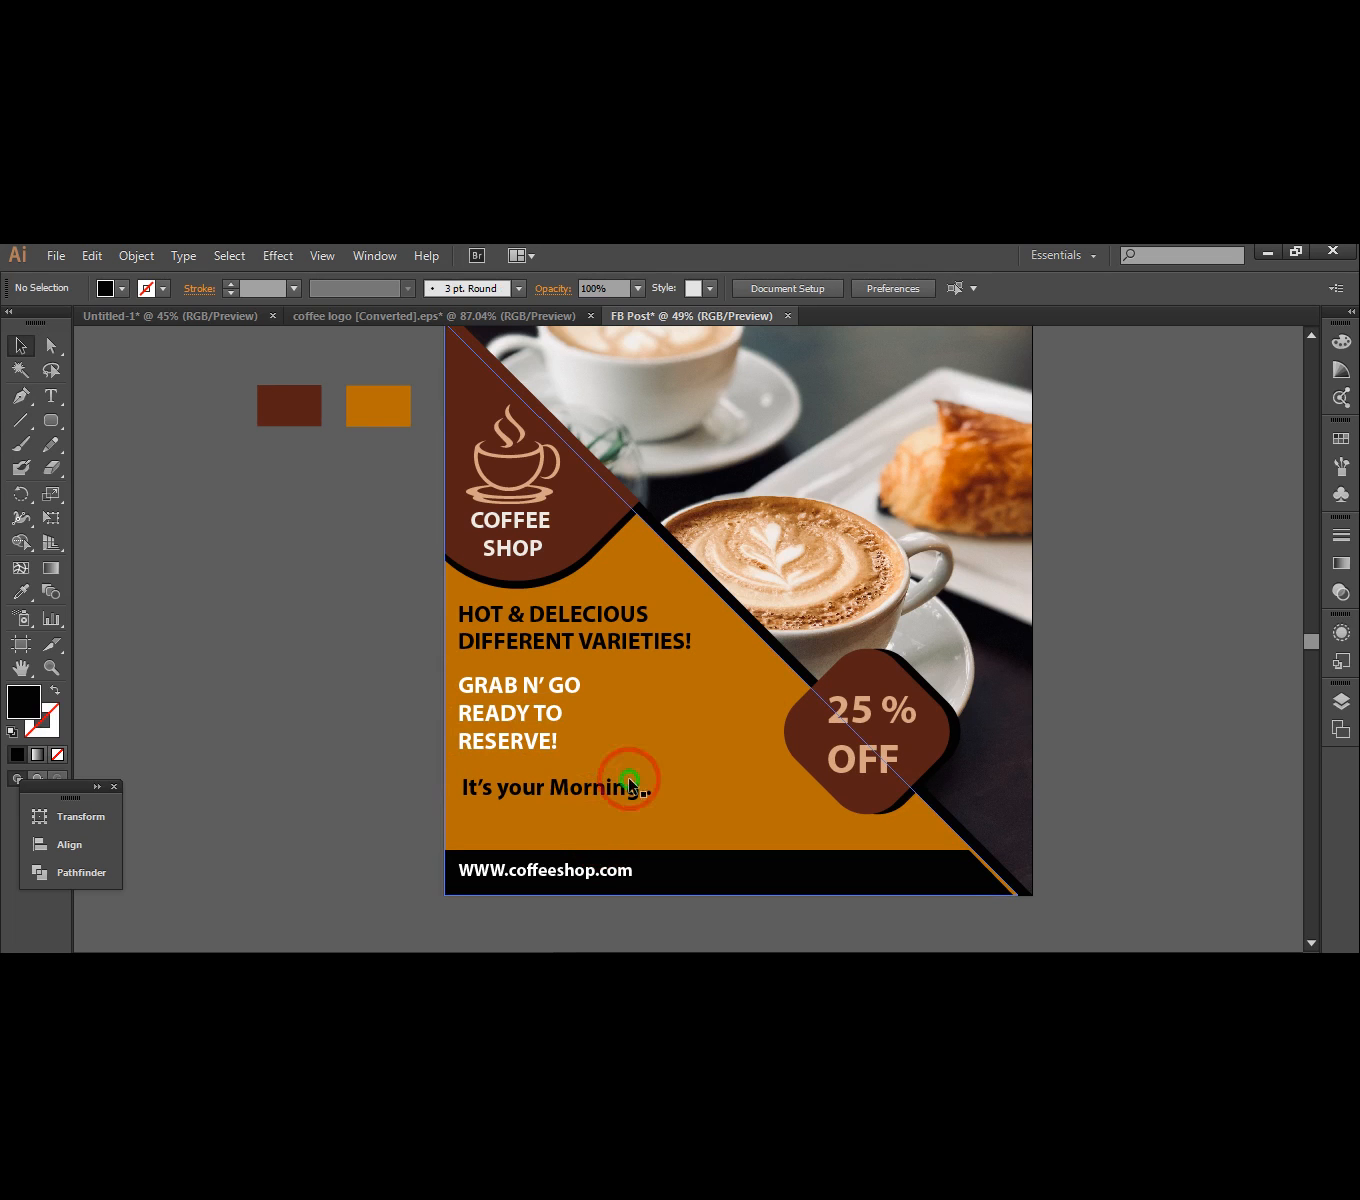
left_click_drag(1310, 639, 1313, 646)
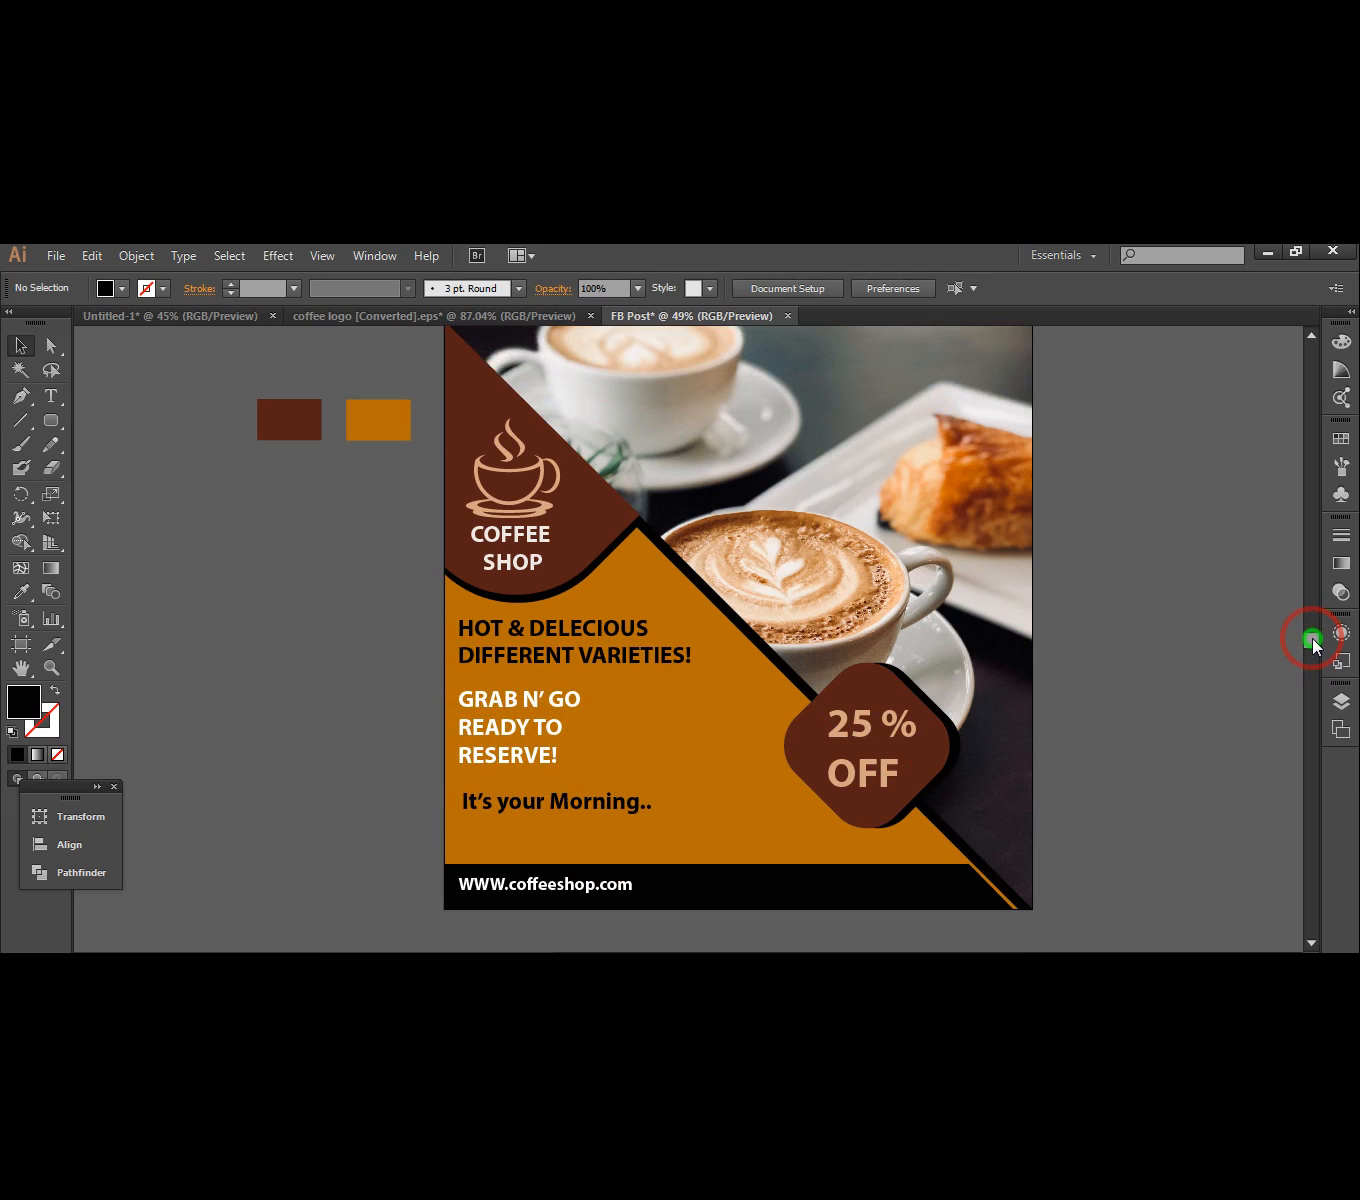